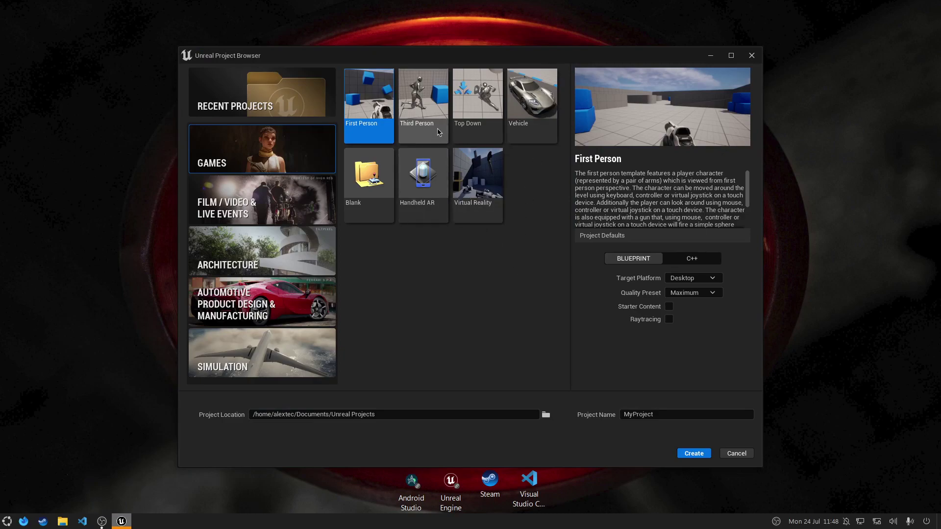
Choose the Third Person template with Desktop, Maximum quality and no Starter Content.
{"action": "left_click", "coordinate": [438, 131]}
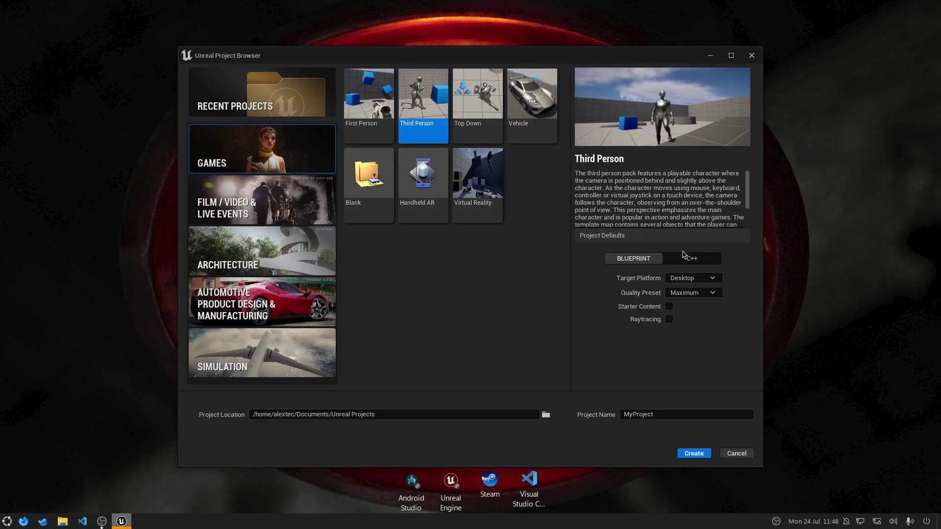
{"action": "left_click", "coordinate": [710, 281]}
{"action": "left_click", "coordinate": [701, 292]}
{"action": "left_click", "coordinate": [711, 293]}
{"action": "left_click", "coordinate": [744, 301]}
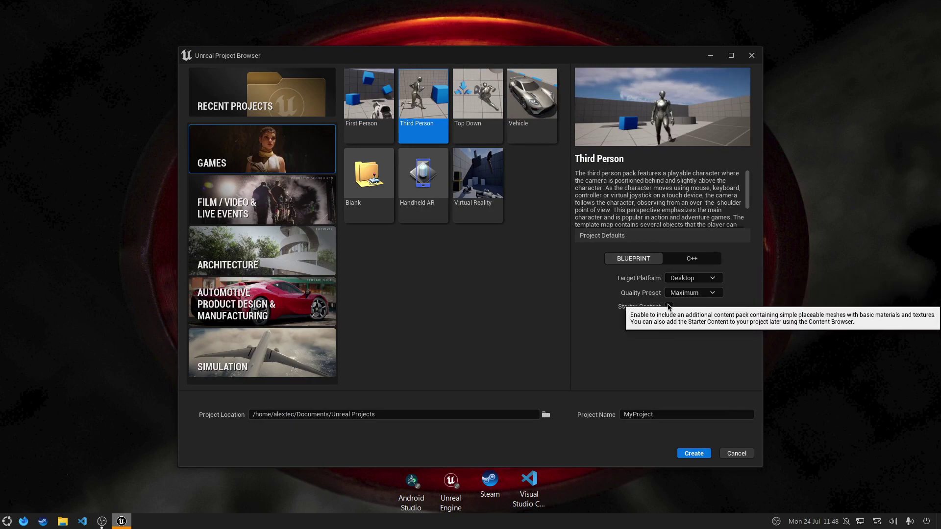
{"action": "left_click", "coordinate": [669, 307]}
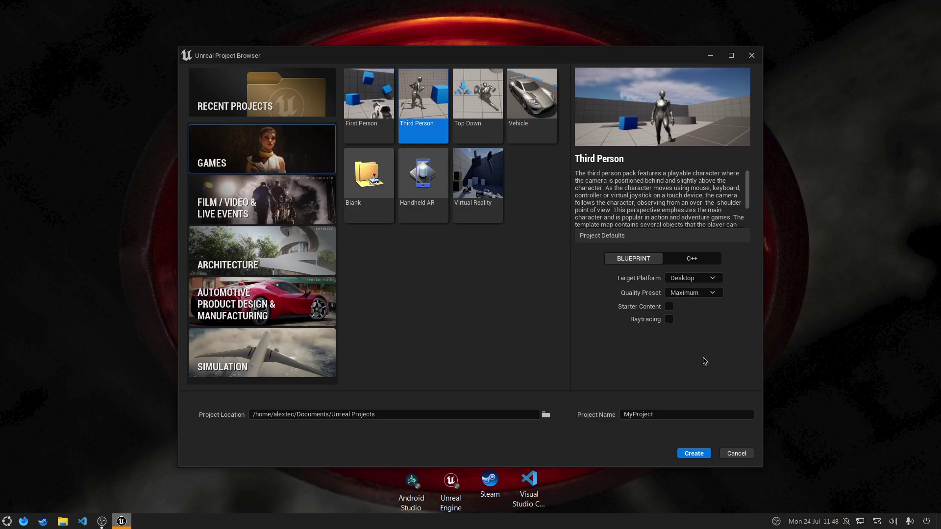
Name the project TurnInPlace and create it.
{"action": "left_click", "coordinate": [676, 415]}
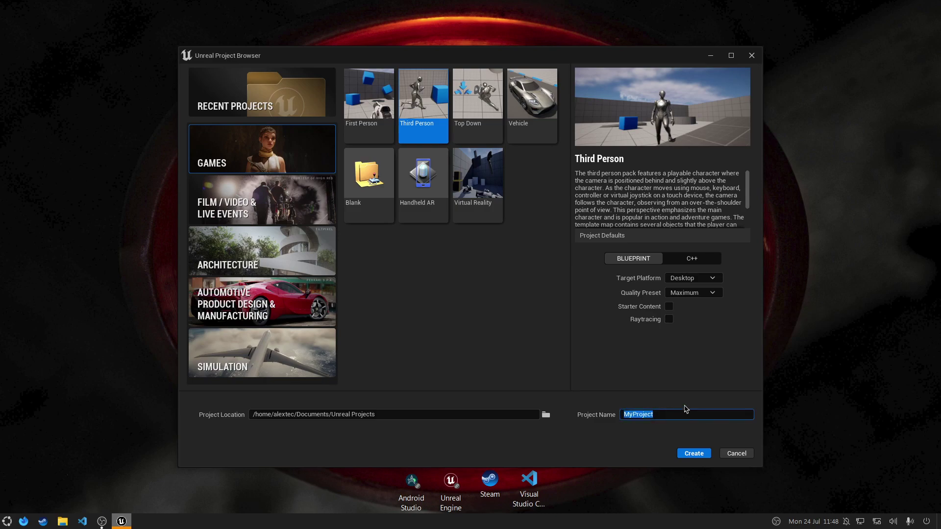
{"action": "type", "text": "TurnInP"}
{"action": "type", "text": "lace"}
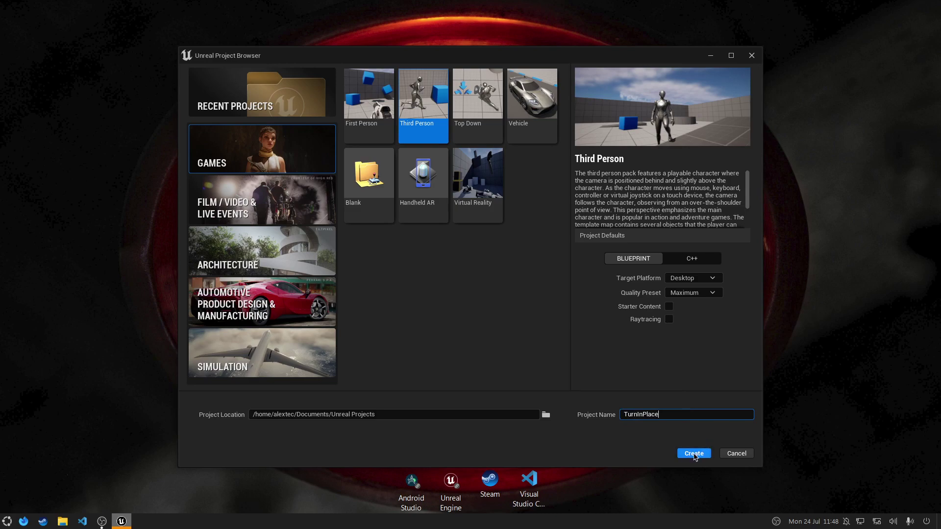
{"action": "left_click", "coordinate": [693, 454]}
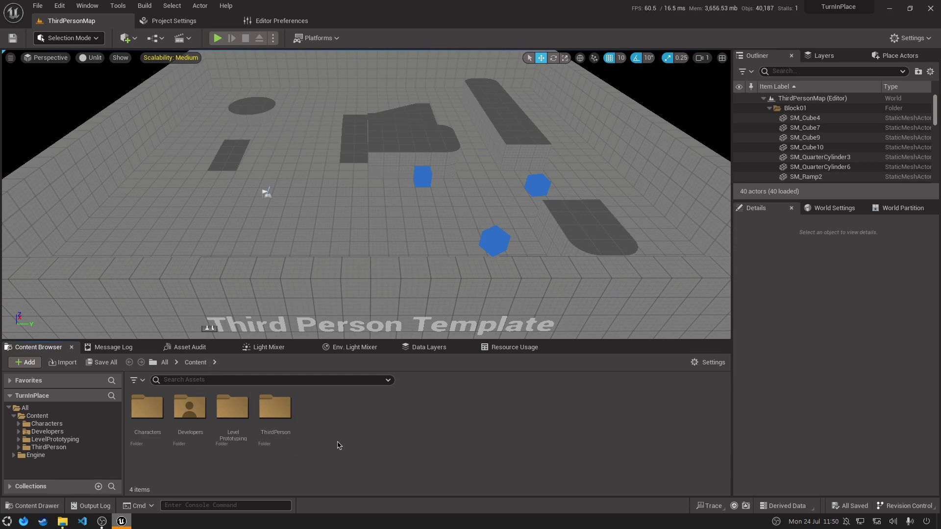
Add an Animations folder under Content and bring up the project folder in Files.
{"action": "right_click", "coordinate": [338, 445]}
{"action": "left_click", "coordinate": [436, 133]}
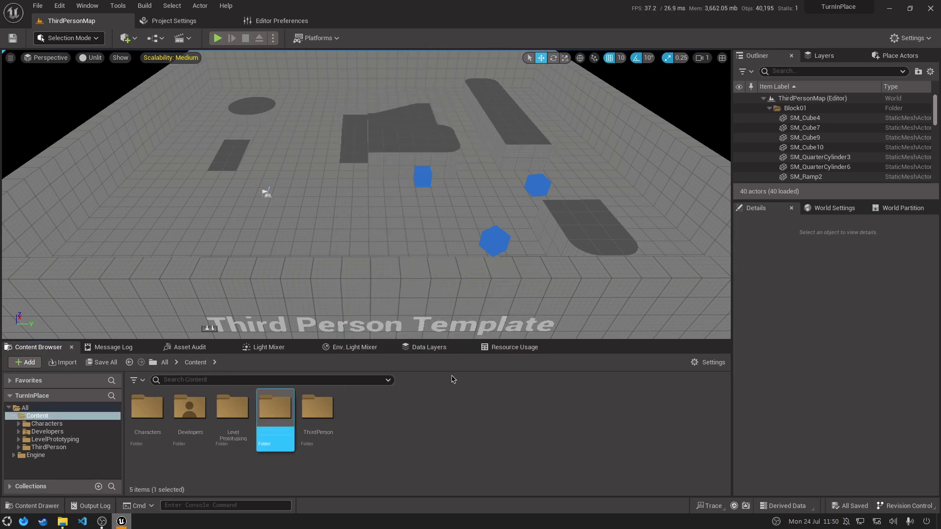
{"action": "type", "text": "A"}
{"action": "type", "text": "ns"}
{"action": "key", "text": "Return"}
{"action": "key", "text": "Return"}
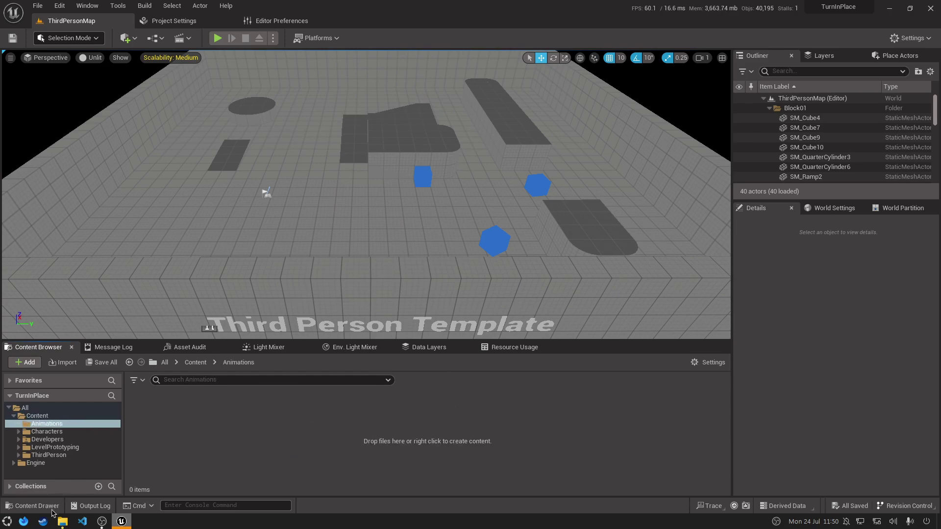
{"action": "left_click", "coordinate": [62, 520]}
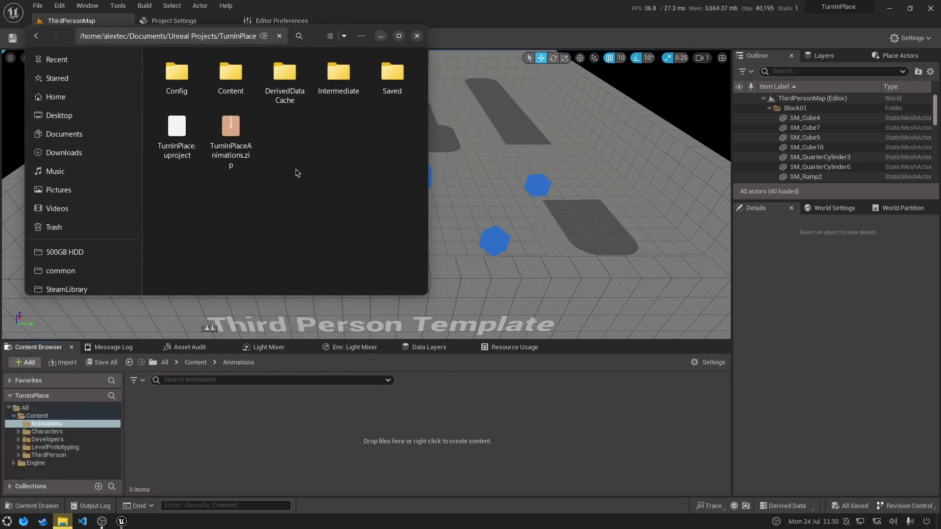
Extract TurnInPlaceAnimations.zip and select both Left_Turn.FBX and Right_Turn.FBX.
{"action": "right_click", "coordinate": [233, 154]}
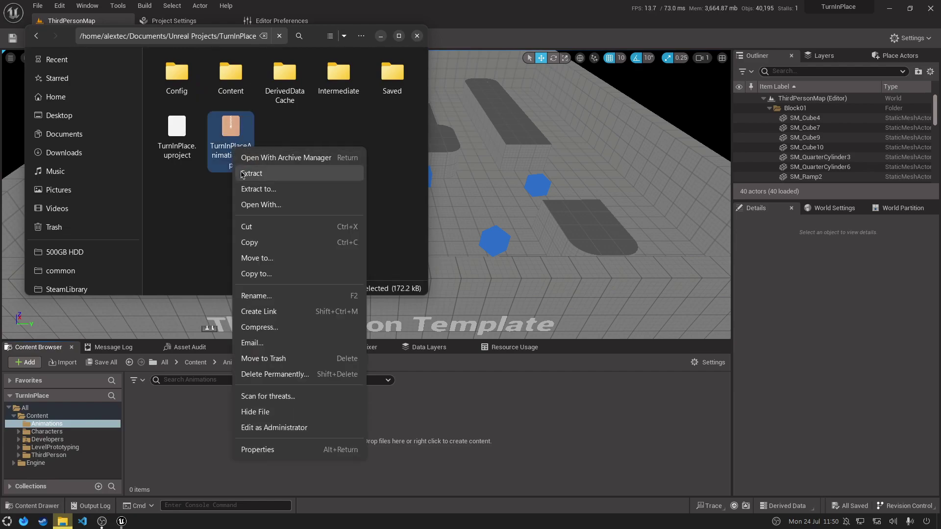
{"action": "left_click", "coordinate": [257, 173]}
{"action": "double_click", "coordinate": [174, 138]}
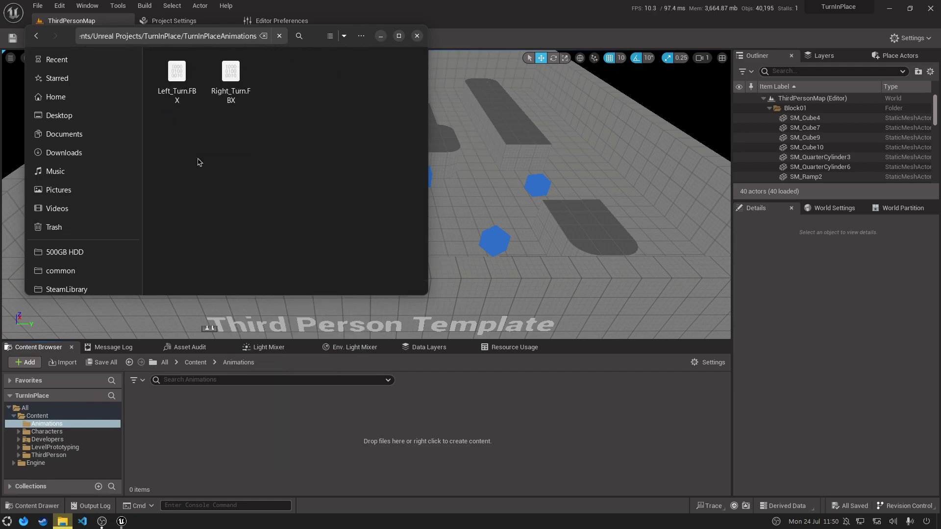
{"action": "left_click_drag", "start_coordinate": [176, 129], "coordinate": [232, 98]}
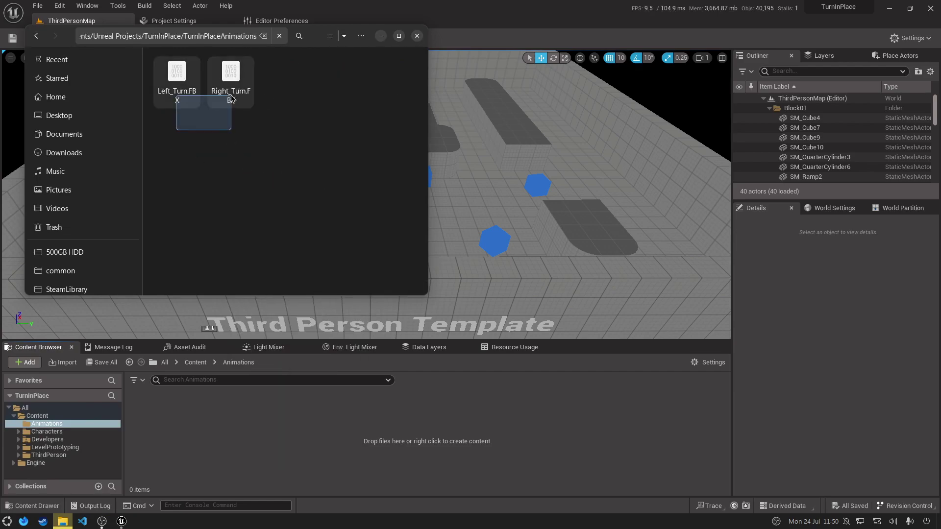
Paste the two FBX files into the project's Content/Animations folder.
{"action": "left_click", "coordinate": [36, 36]}
{"action": "double_click", "coordinate": [216, 81]}
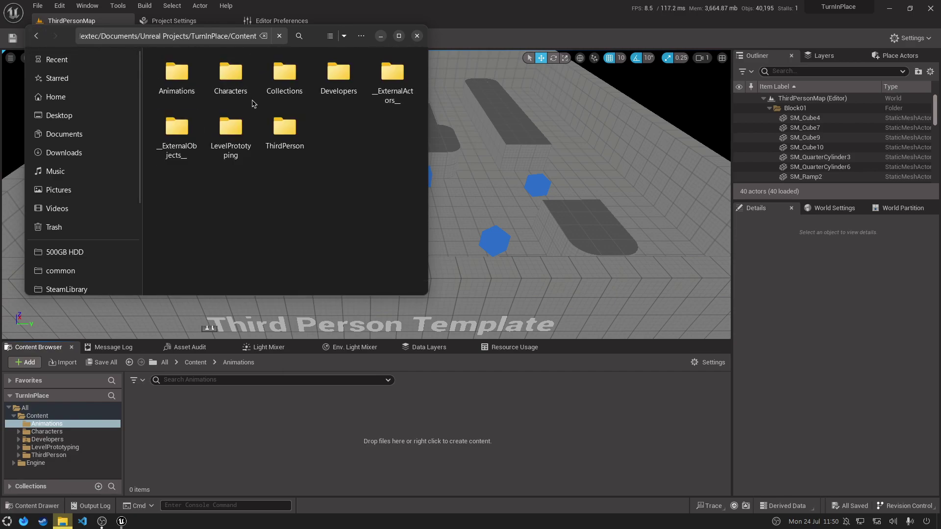
{"action": "key", "text": "Down"}
{"action": "key", "text": "Return"}
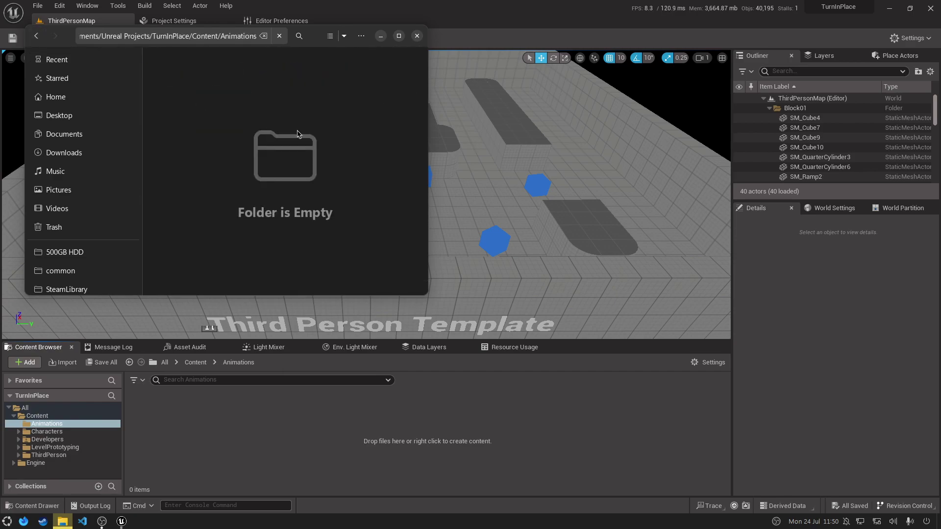
{"action": "key", "text": "ctrl+v"}
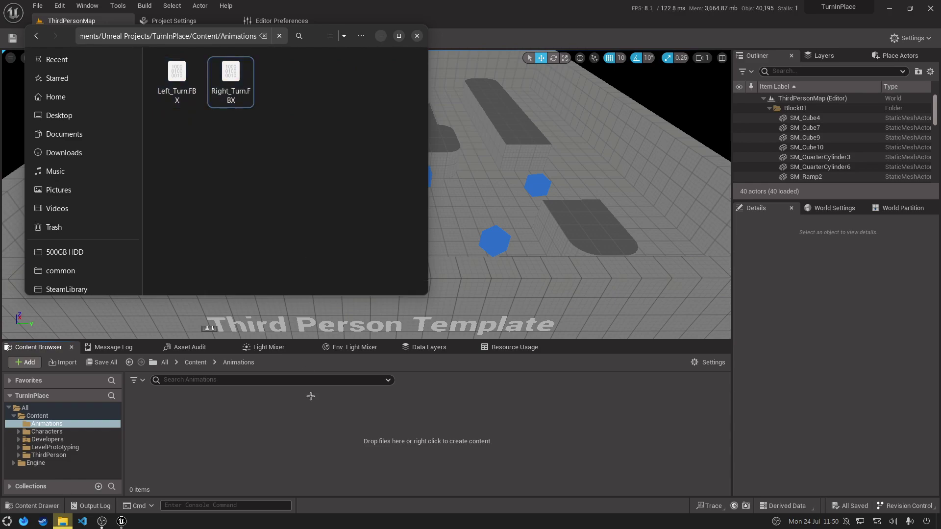
{"action": "left_click_drag", "start_coordinate": [230, 81], "coordinate": [321, 446]}
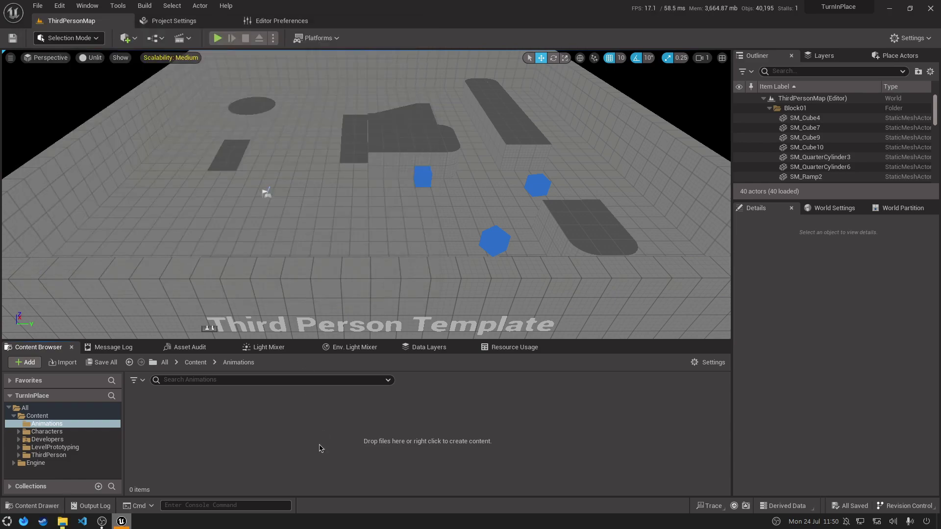
Accept the detected FBX import and import Right_Turn using SK_Mannequin_Skeleton.
{"action": "left_click", "coordinate": [195, 362]}
{"action": "double_click", "coordinate": [158, 417]}
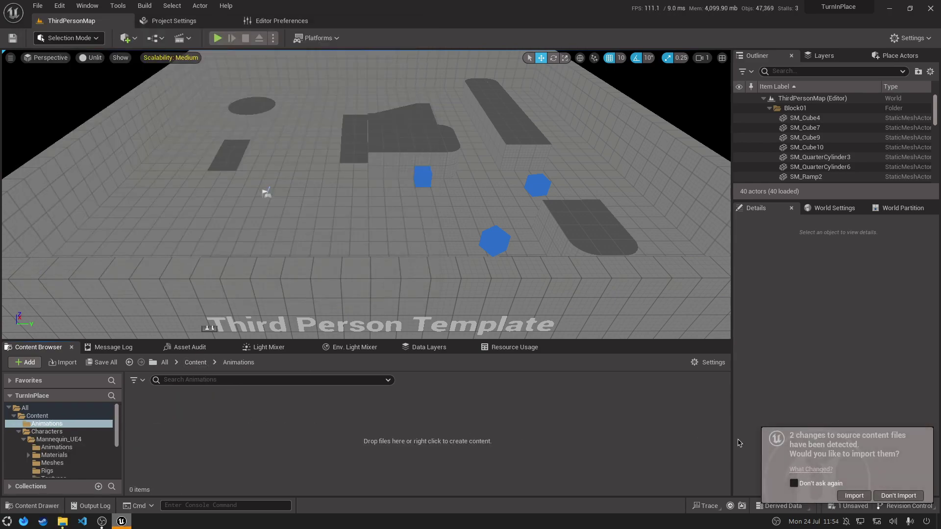
{"action": "left_click", "coordinate": [854, 495]}
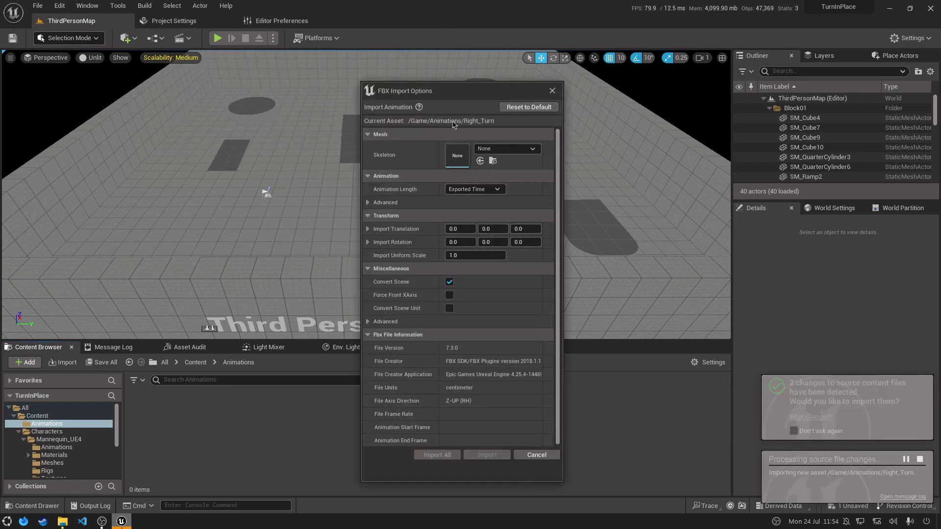
{"action": "left_click", "coordinate": [504, 149]}
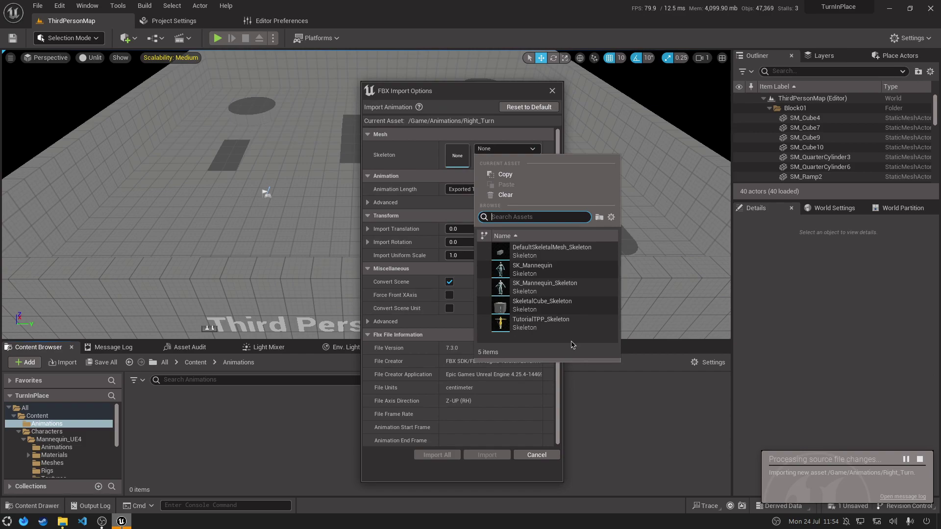
{"action": "mouse_move", "coordinate": [558, 268]}
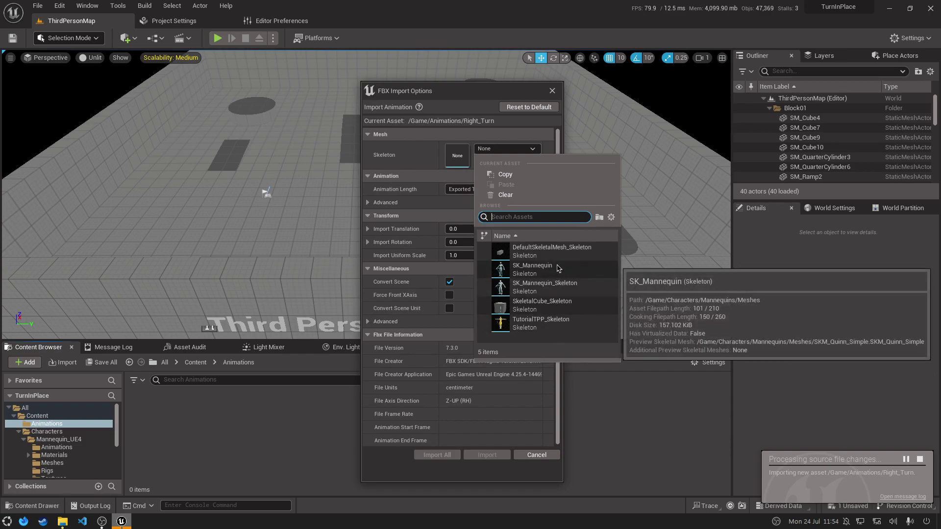
{"action": "left_click", "coordinate": [566, 289]}
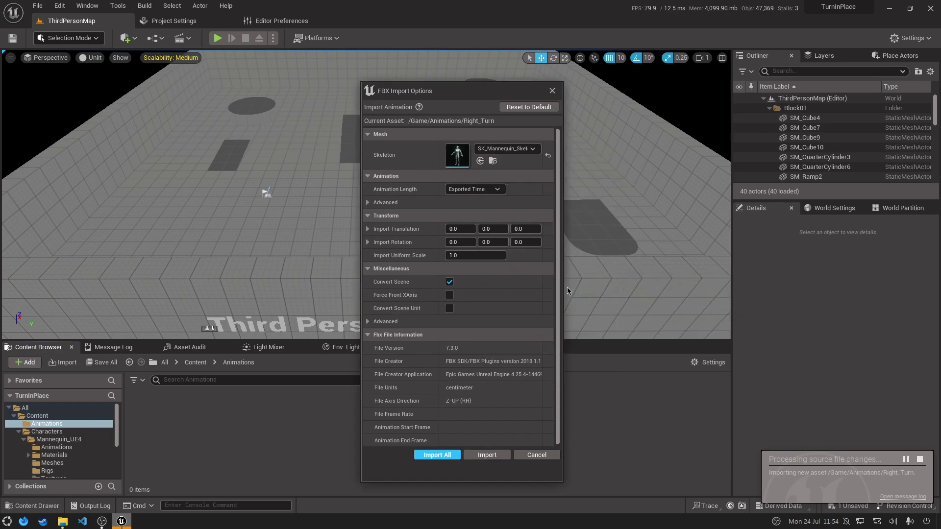
{"action": "left_click", "coordinate": [494, 455]}
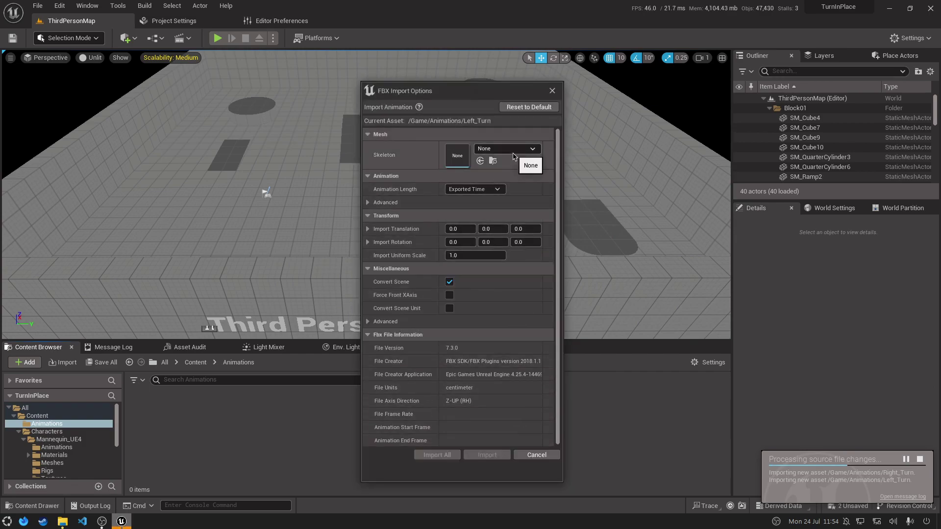
Import Left_Turn with SK_Mannequin_Skeleton as well.
{"action": "left_click", "coordinate": [512, 149]}
{"action": "left_click", "coordinate": [529, 289]}
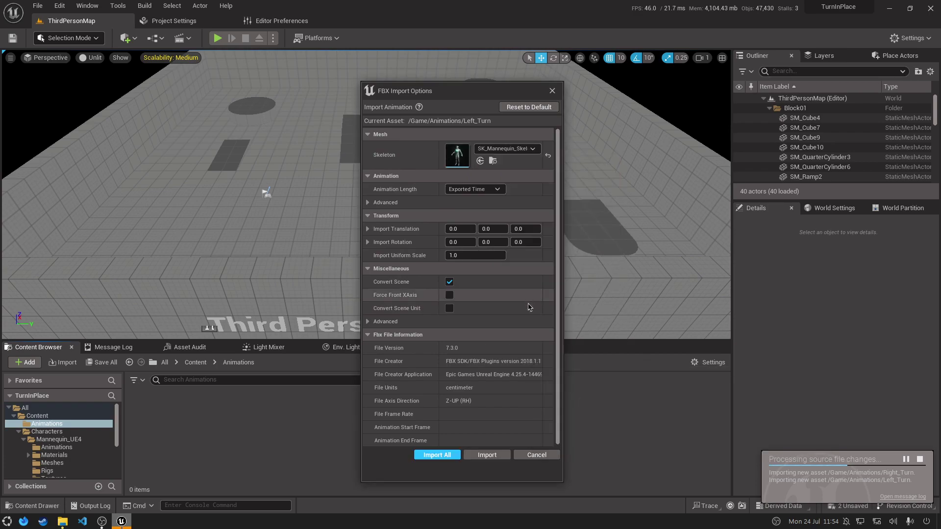
{"action": "left_click", "coordinate": [488, 455]}
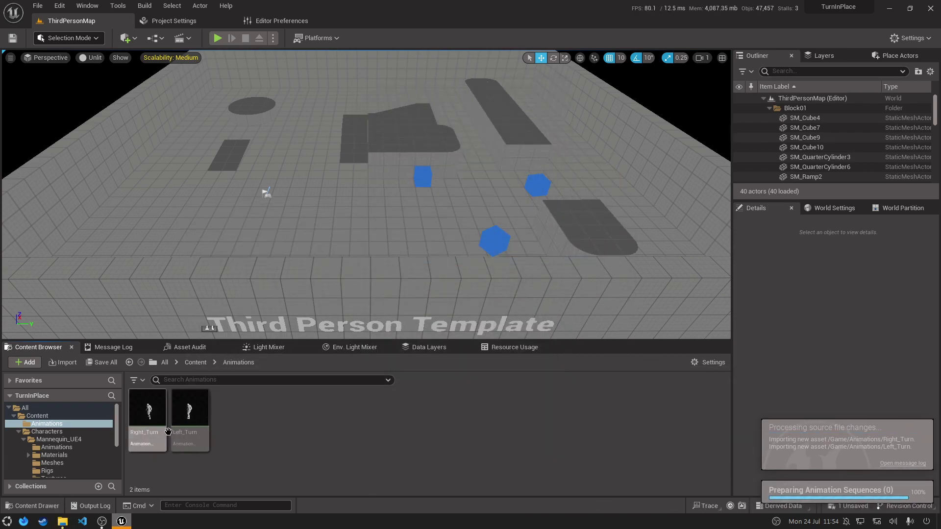
Preview the imported Right_Turn and Left_Turn animations.
{"action": "double_click", "coordinate": [147, 411]}
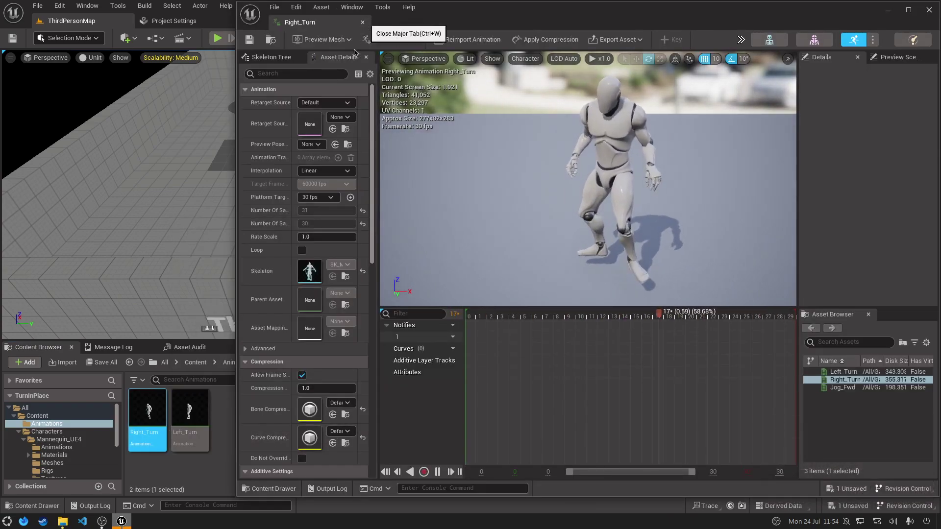
{"action": "left_click", "coordinate": [362, 22]}
{"action": "double_click", "coordinate": [189, 416]}
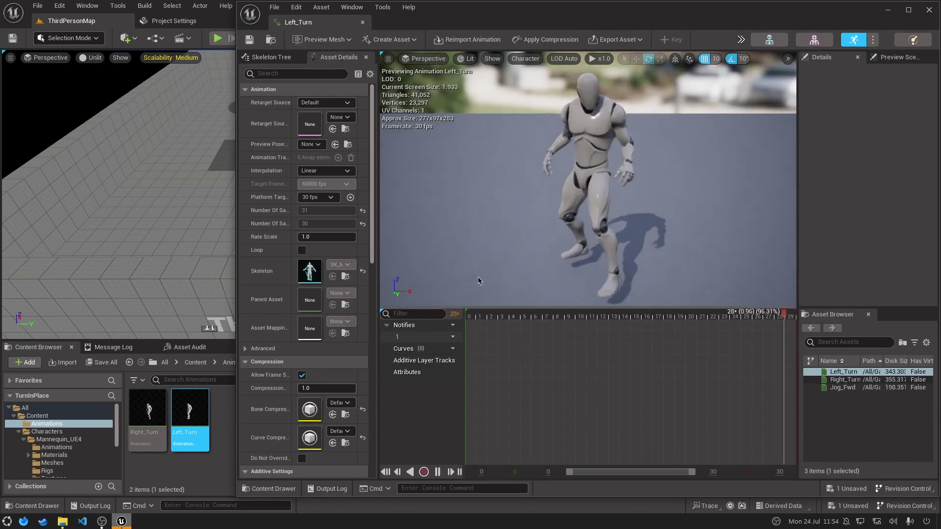
{"action": "left_click", "coordinate": [363, 23]}
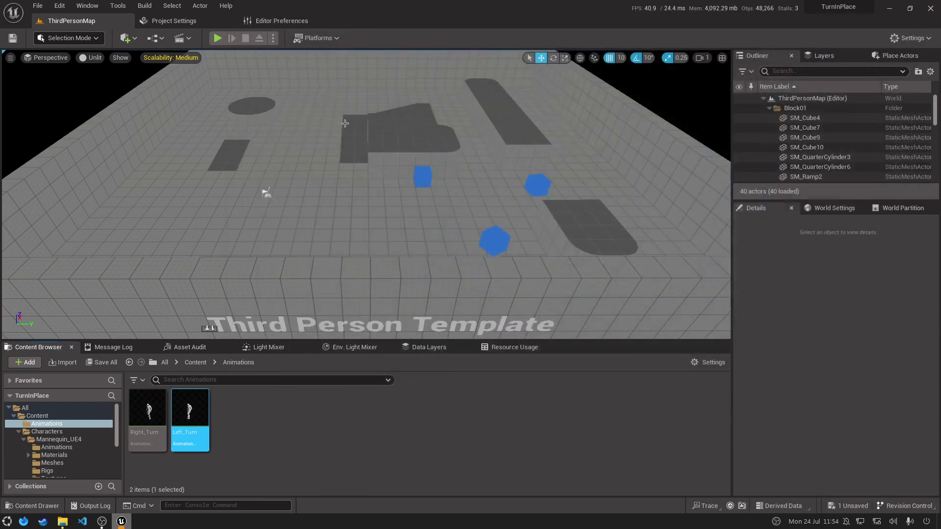
{"action": "left_click", "coordinate": [251, 417]}
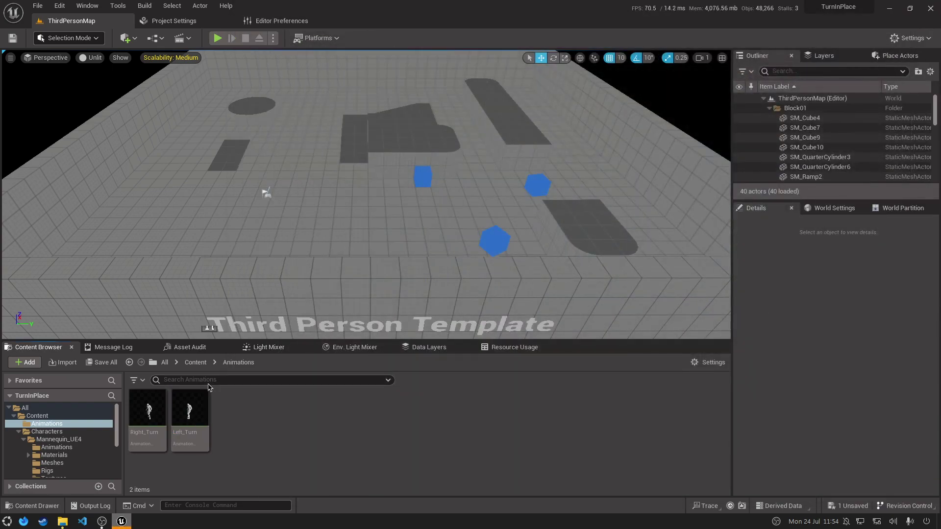
Browse to Characters > Mannequin_UE4 > Rigs and inspect the IK rig and RTG_UE4Manny_UE5Manny.
{"action": "left_click", "coordinate": [196, 362]}
{"action": "double_click", "coordinate": [198, 427]}
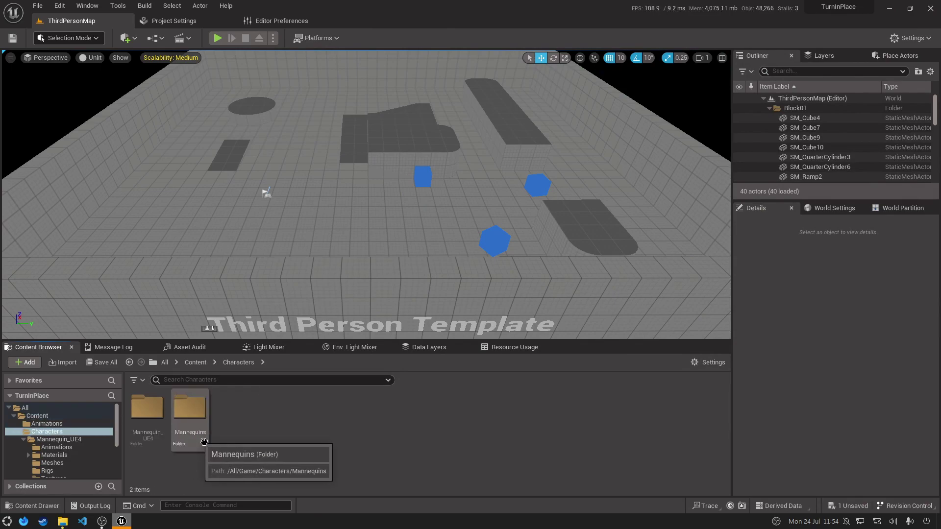
{"action": "double_click", "coordinate": [160, 419]}
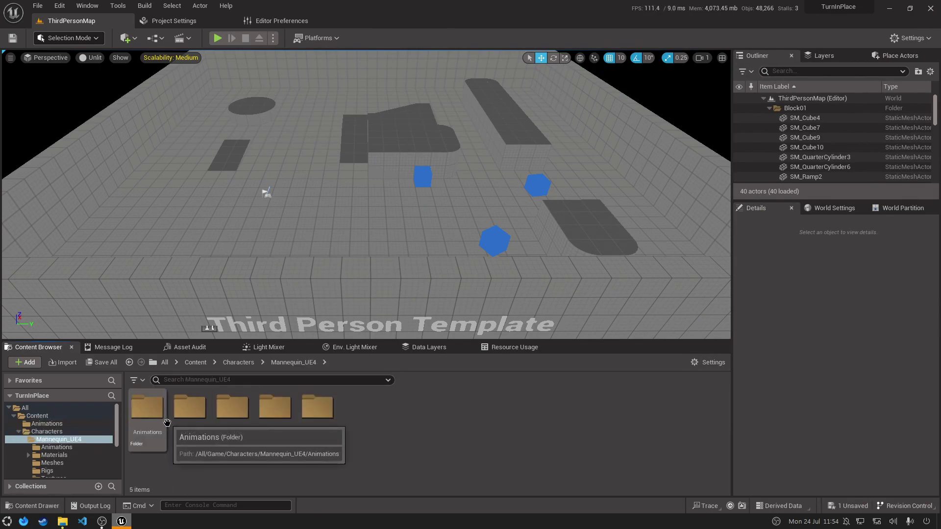
{"action": "double_click", "coordinate": [261, 420]}
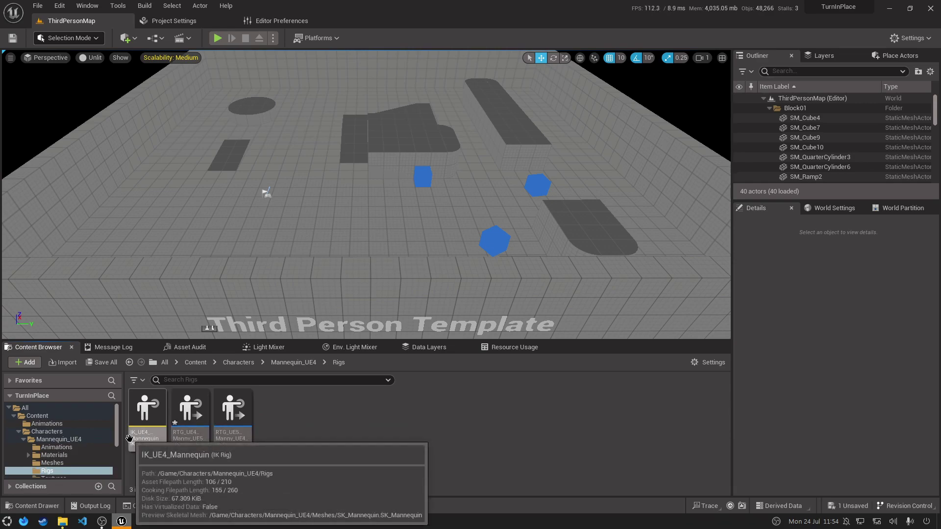
{"action": "right_click", "coordinate": [164, 431]}
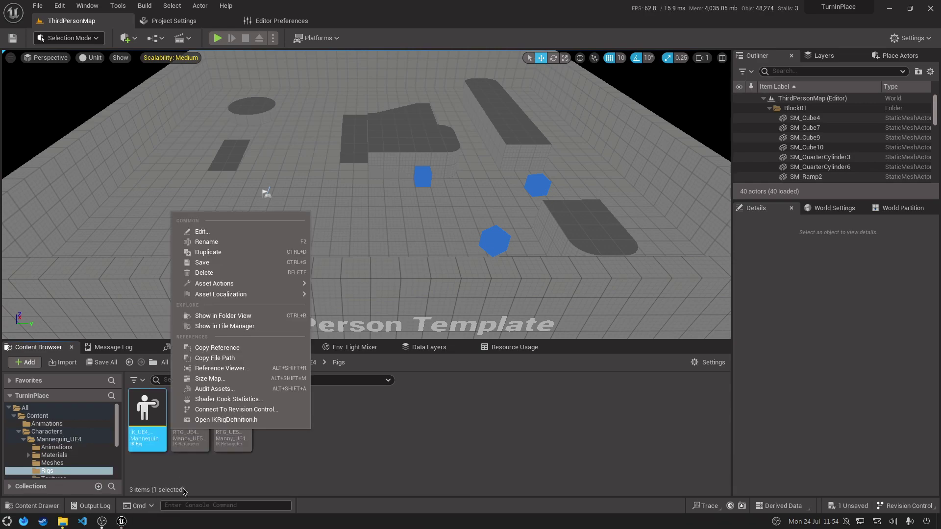
{"action": "right_click", "coordinate": [186, 442]}
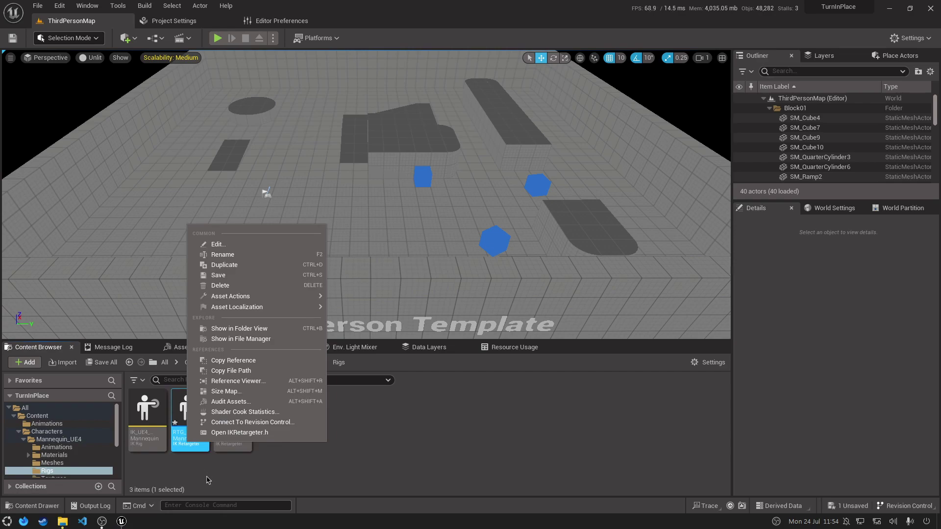
{"action": "left_click", "coordinate": [269, 485]}
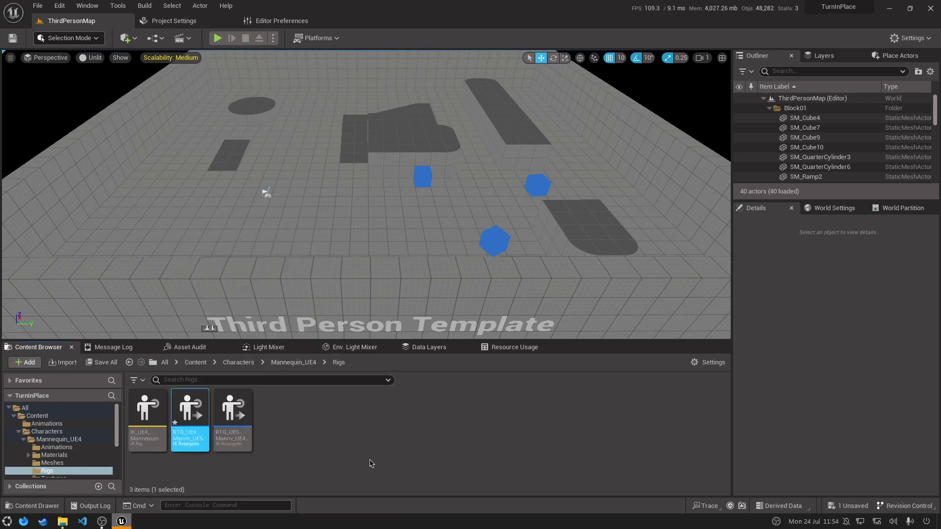
Open RTG_UE4Manny_UE5Manny and dock its editor beside the level map.
{"action": "double_click", "coordinate": [190, 421]}
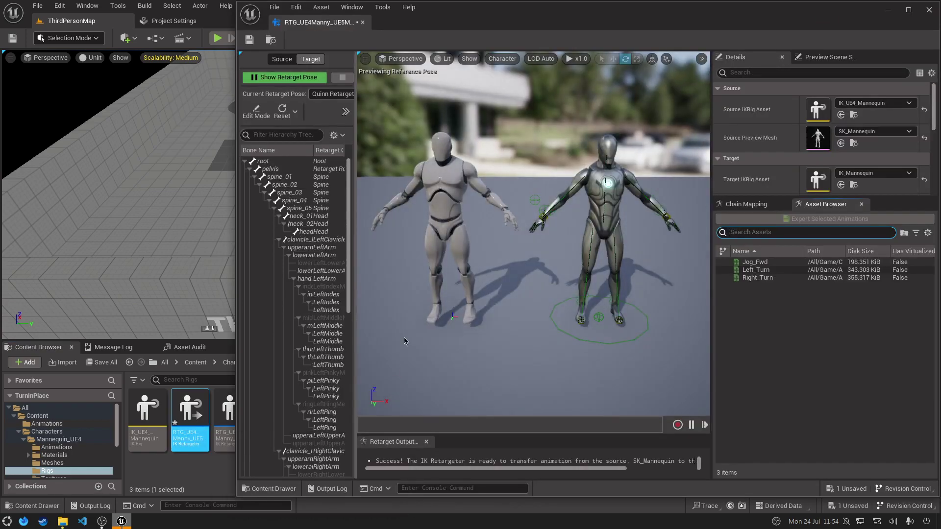
{"action": "left_click_drag", "start_coordinate": [340, 20], "coordinate": [458, 19]}
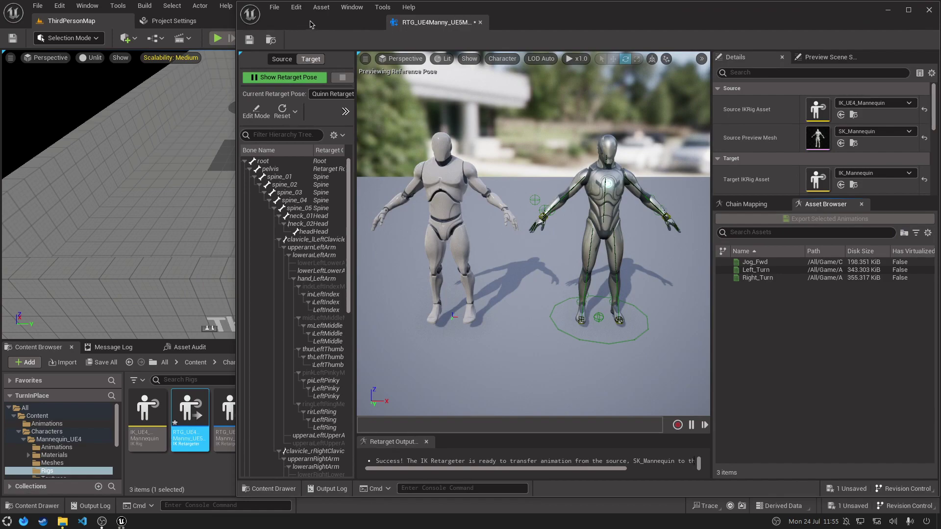
{"action": "left_click_drag", "start_coordinate": [435, 26], "coordinate": [405, 23]}
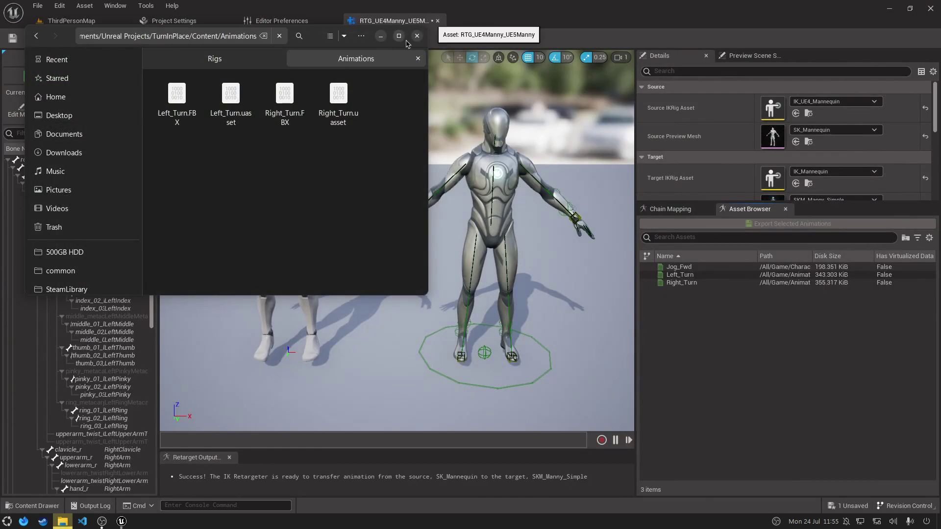
{"action": "left_click", "coordinate": [417, 36]}
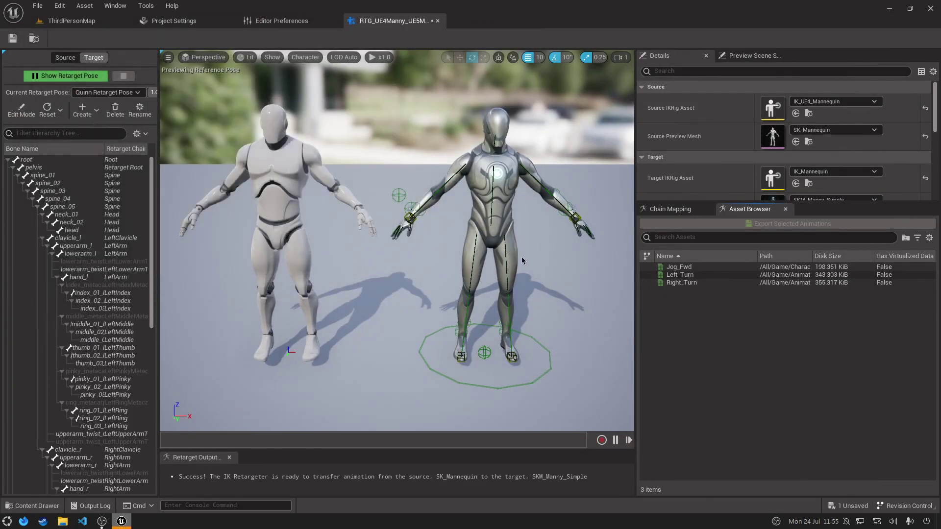
Save the retargeter, keeping Quinn Retarget Pose as the retarget pose.
{"action": "left_click", "coordinate": [17, 42]}
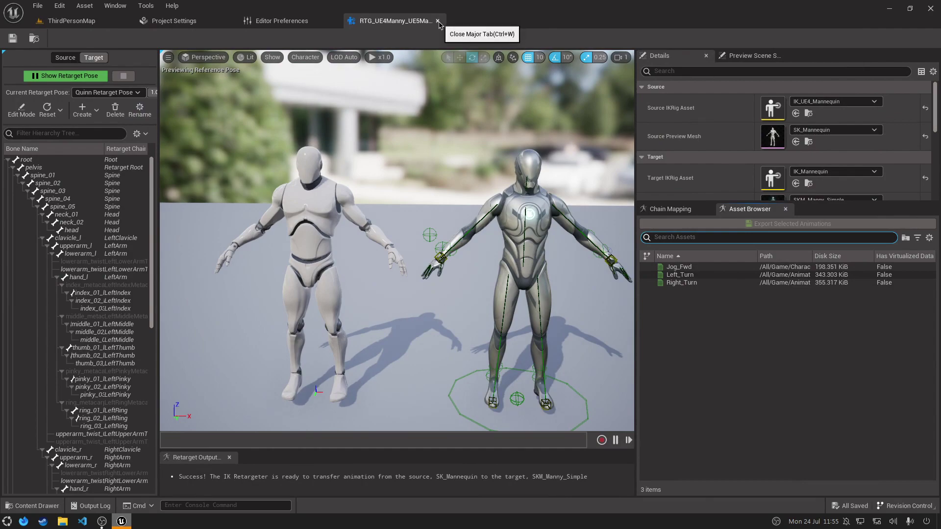
{"action": "scroll", "coordinate": [672, 154], "scroll_direction": "down", "scroll_amount": 2}
{"action": "scroll", "coordinate": [676, 157], "scroll_direction": "up", "scroll_amount": 1}
{"action": "scroll", "coordinate": [695, 164], "scroll_direction": "down", "scroll_amount": 3}
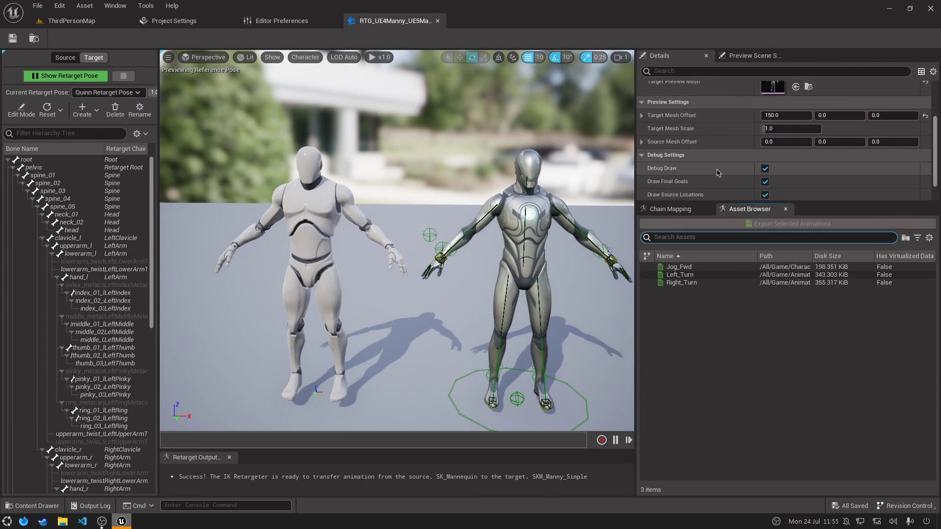
{"action": "scroll", "coordinate": [717, 172], "scroll_direction": "up", "scroll_amount": 4}
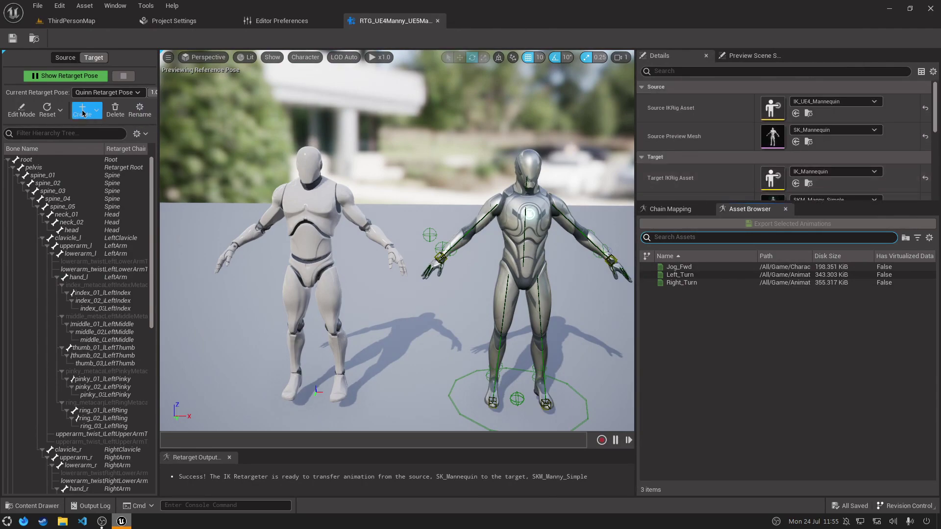
{"action": "left_click", "coordinate": [115, 93]}
{"action": "left_click", "coordinate": [115, 93]}
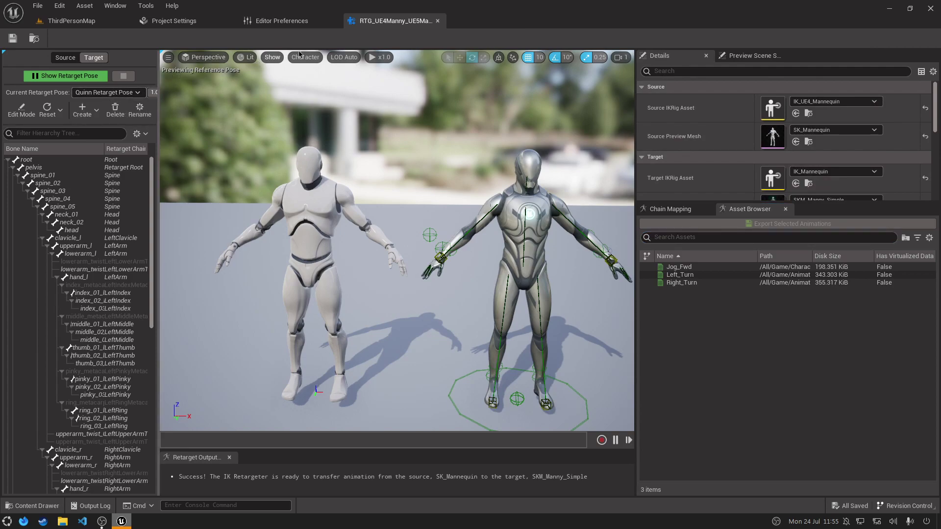
Close the retargeter editor and navigate back up the Content Browser folders.
{"action": "left_click", "coordinate": [438, 21]}
{"action": "left_click", "coordinate": [73, 20]}
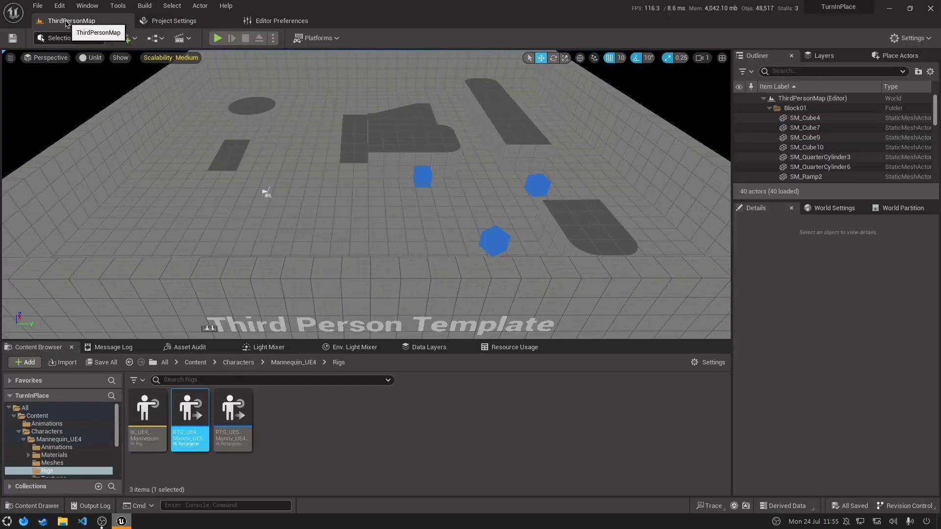
{"action": "left_click", "coordinate": [302, 442]}
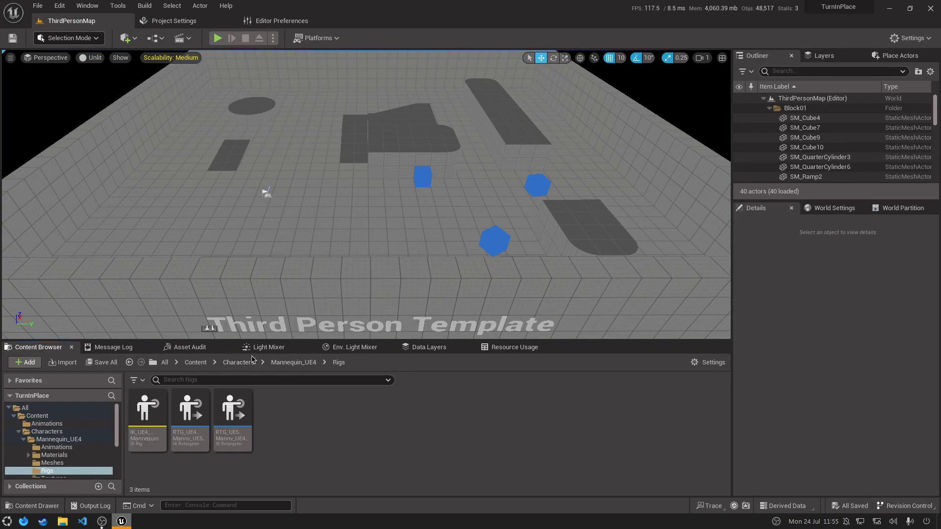
{"action": "left_click", "coordinate": [290, 362]}
{"action": "left_click", "coordinate": [238, 362]}
Open Duplicate and Retarget for Left_Turn in the Animations folder.
{"action": "left_click", "coordinate": [195, 364]}
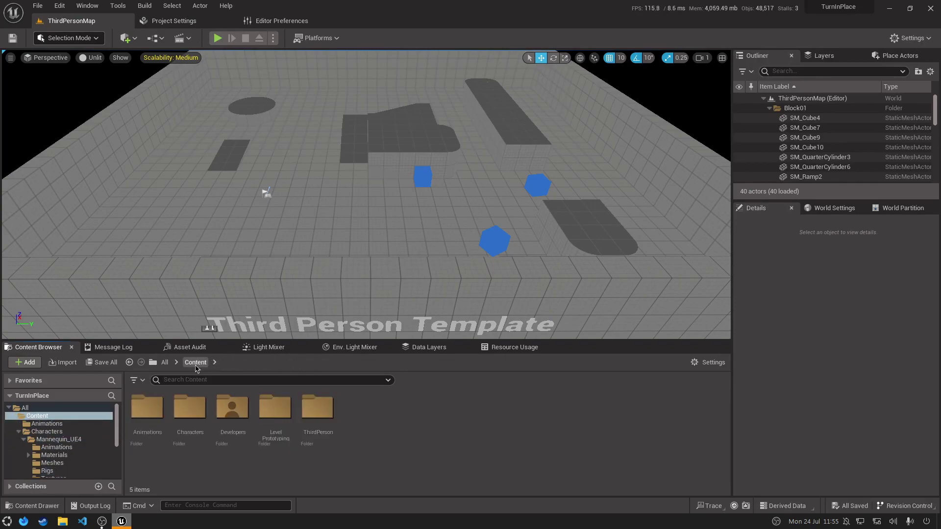
{"action": "double_click", "coordinate": [147, 409]}
{"action": "right_click", "coordinate": [150, 414]}
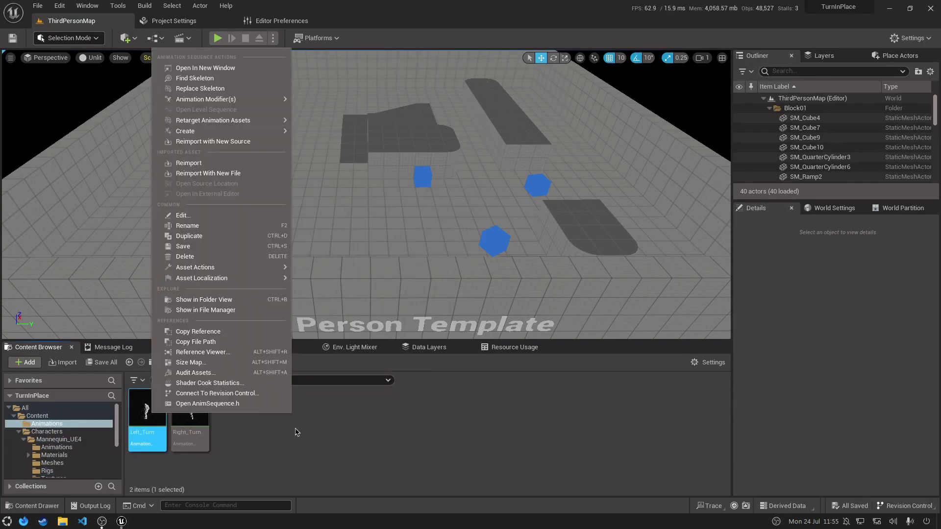
{"action": "mouse_move", "coordinate": [265, 100]}
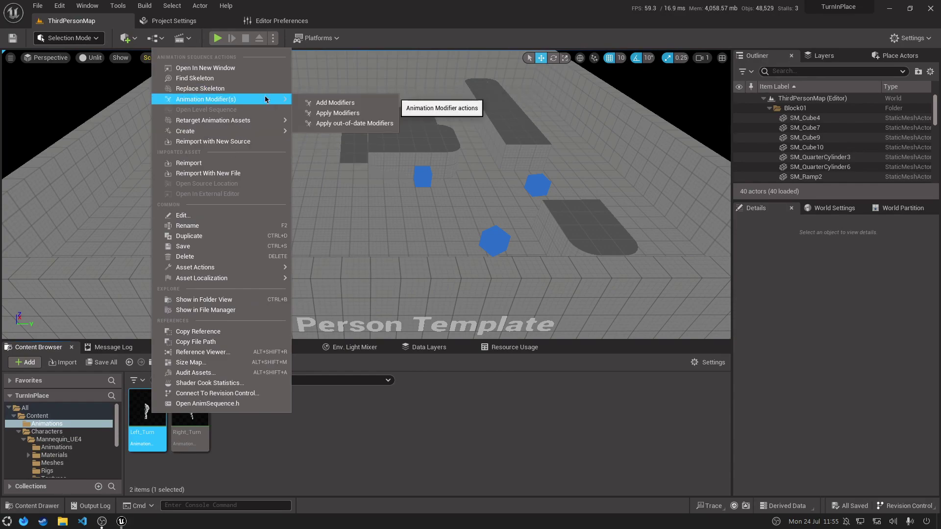
{"action": "mouse_move", "coordinate": [288, 121]}
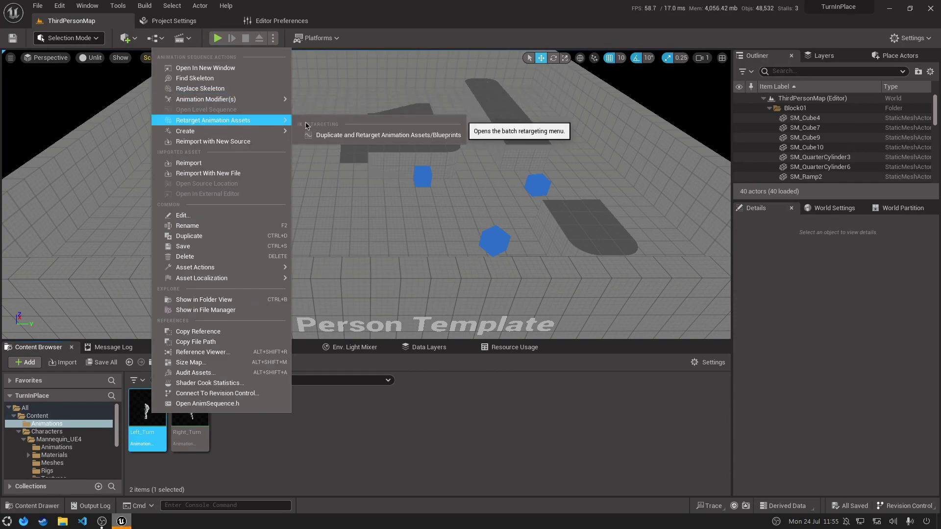
{"action": "left_click", "coordinate": [343, 134]}
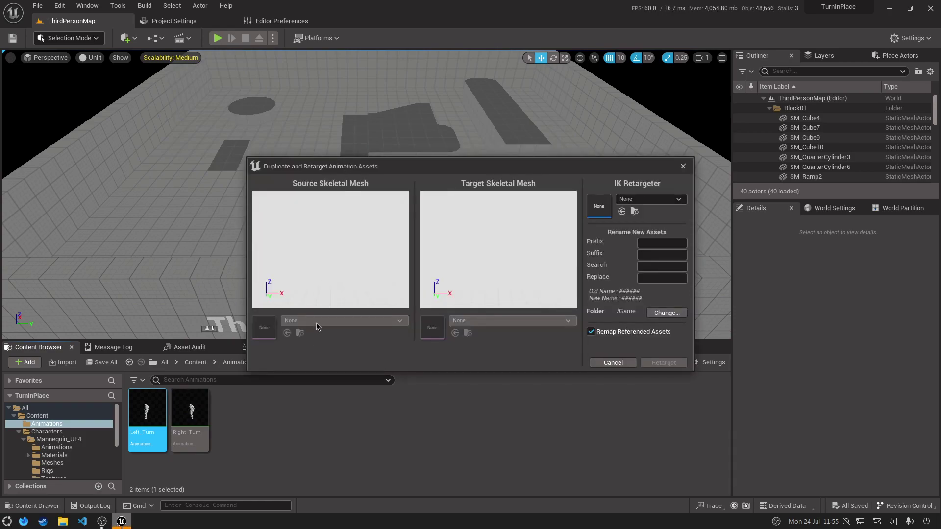
Use the RTG_UE4Manny_UE5Manny retargeter with SKM_Manny_Simple as the target mesh.
{"action": "left_click", "coordinate": [637, 200]}
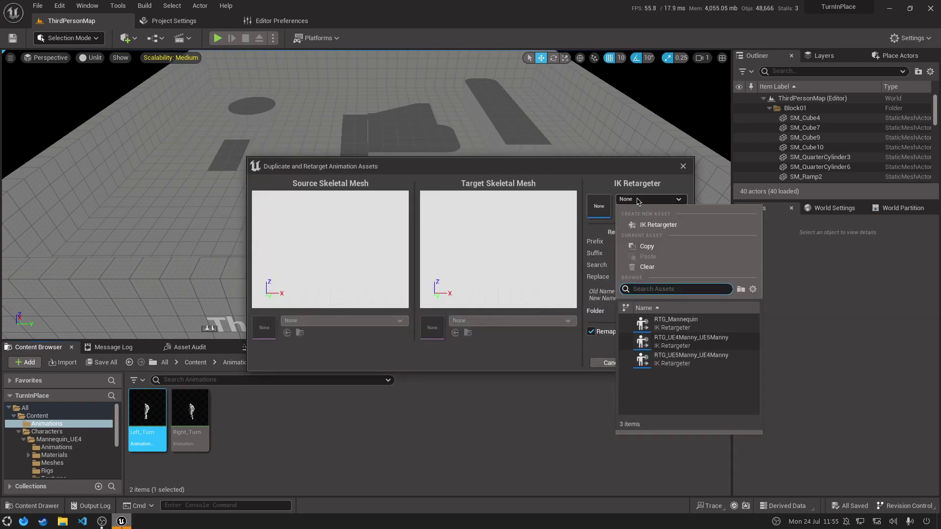
{"action": "left_click", "coordinate": [690, 341]}
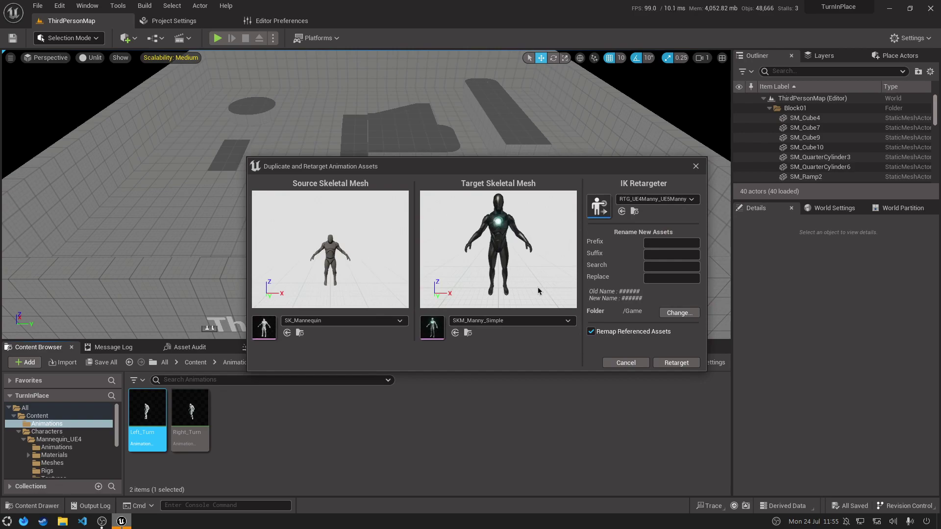
{"action": "left_click", "coordinate": [557, 320]}
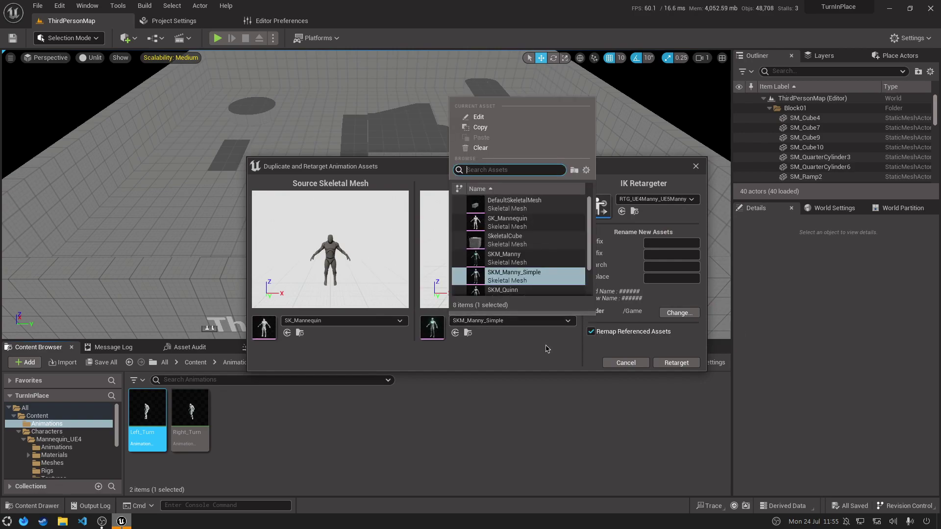
{"action": "left_click", "coordinate": [535, 259]}
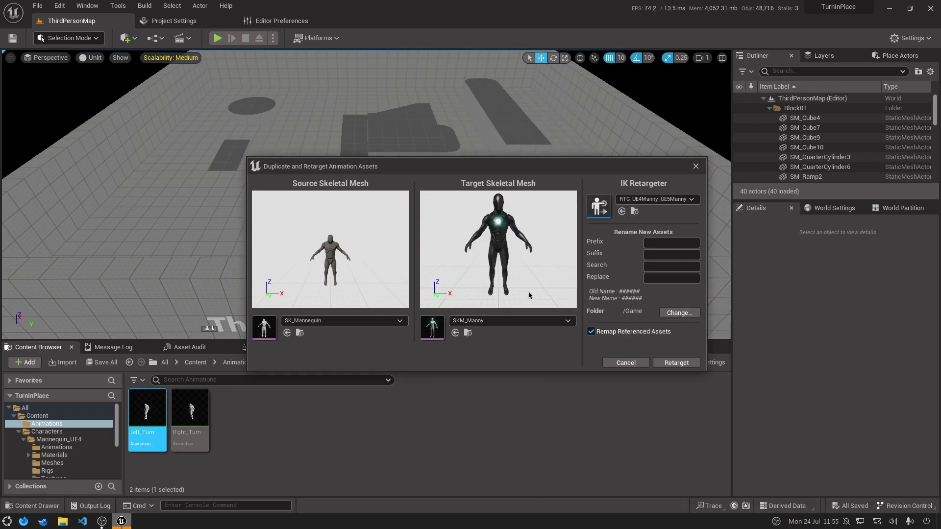
{"action": "left_click", "coordinate": [523, 320]}
{"action": "left_click", "coordinate": [515, 276]}
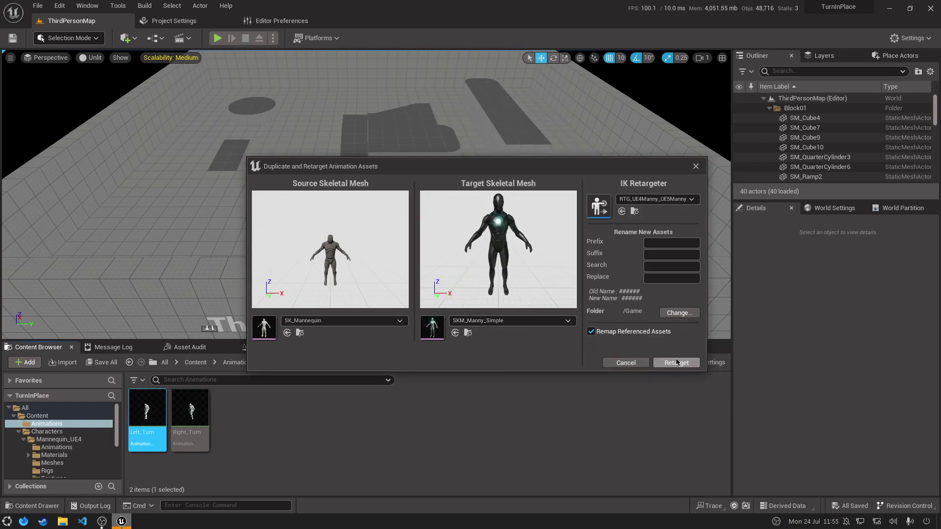
Add prefix New_, output to /Game/Animations, retarget, and open New_Left_Turn.
{"action": "left_click", "coordinate": [665, 256]}
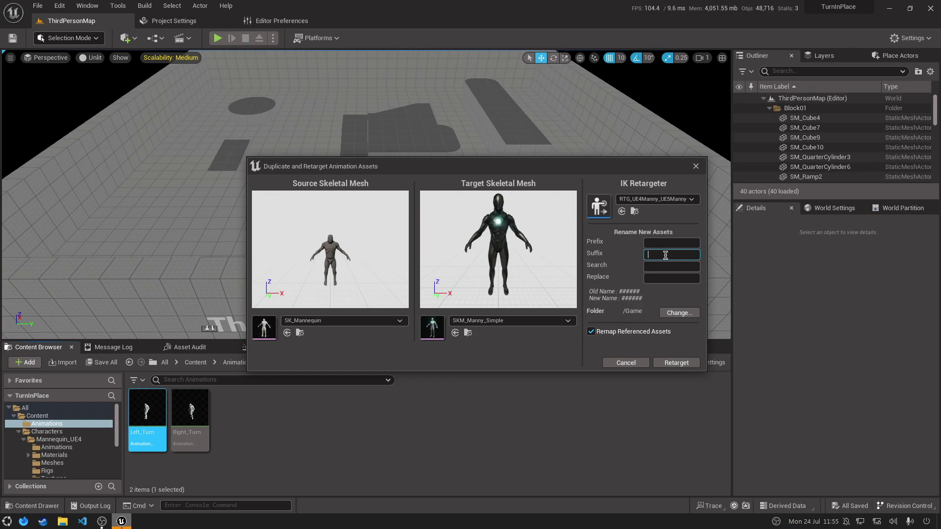
{"action": "left_click", "coordinate": [662, 243]}
{"action": "type", "text": "New_"}
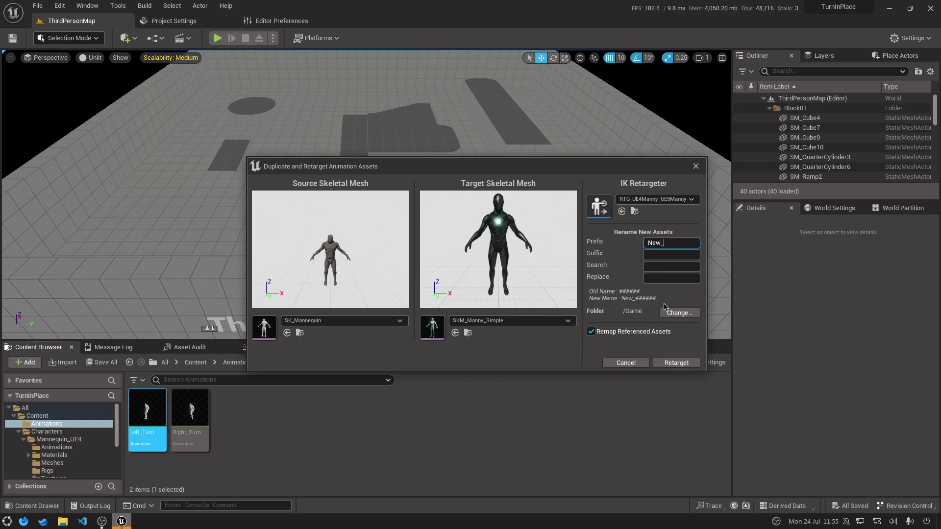
{"action": "left_click", "coordinate": [679, 313]}
{"action": "left_click", "coordinate": [396, 233]}
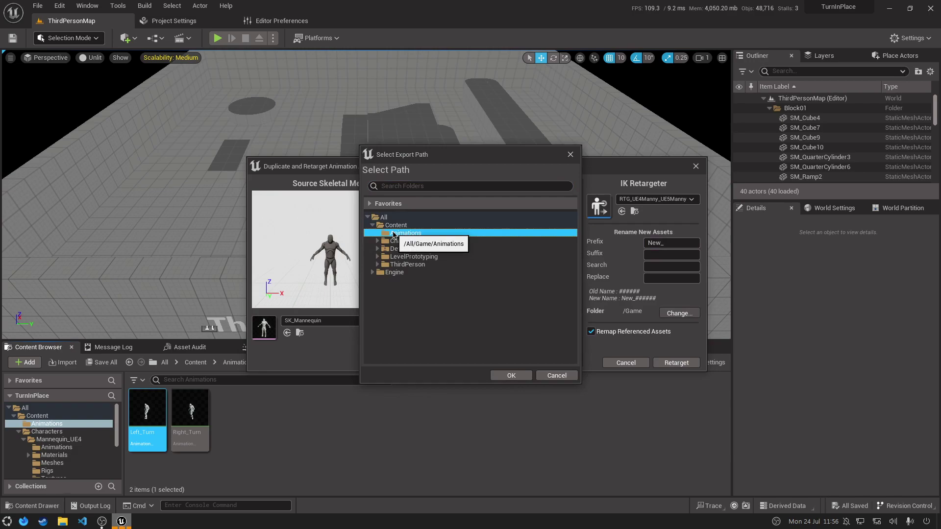
{"action": "left_click", "coordinate": [511, 376]}
{"action": "left_click", "coordinate": [672, 363]}
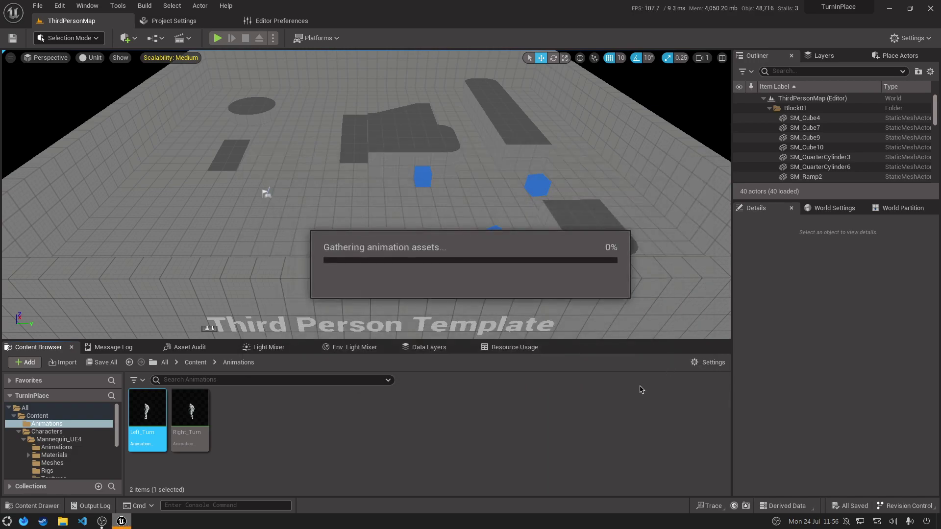
{"action": "double_click", "coordinate": [239, 433]}
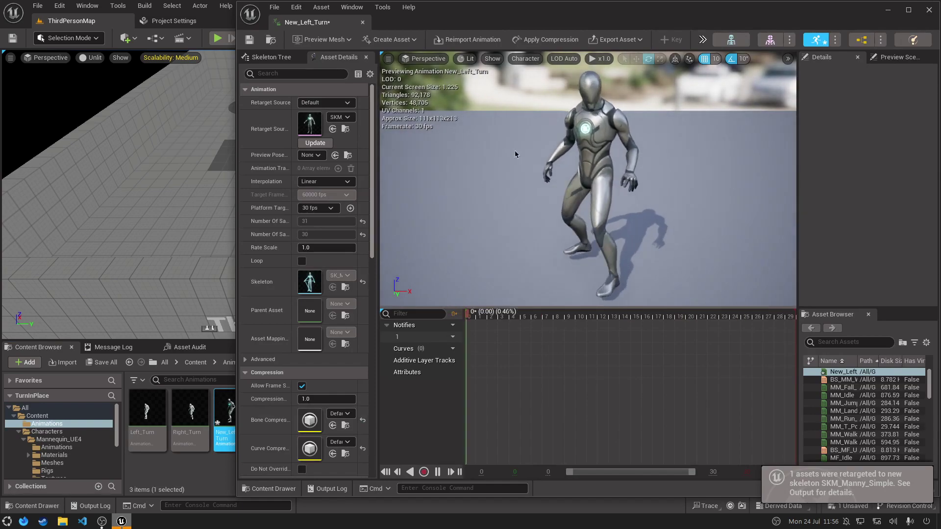
Set up Duplicate and Retarget for Right_Turn with the RTG_UE4Manny_UE5Manny retargeter.
{"action": "left_click", "coordinate": [362, 22]}
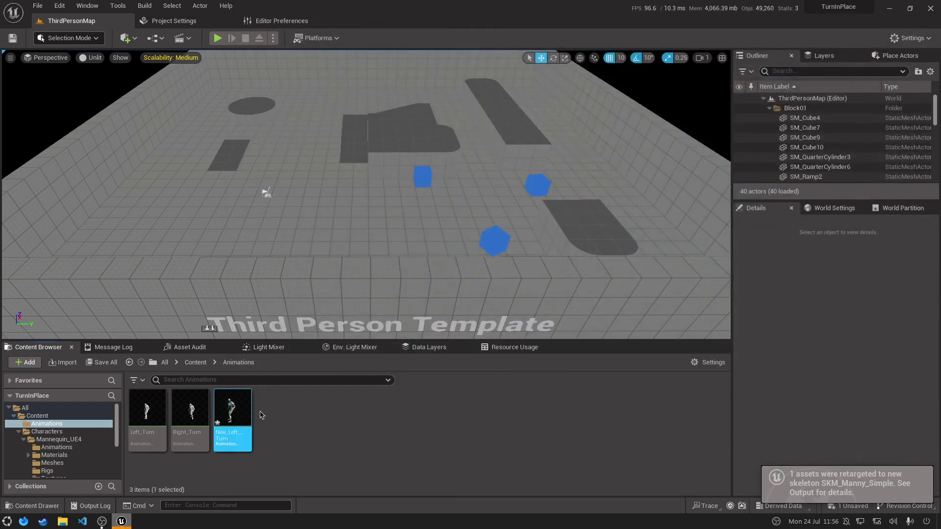
{"action": "right_click", "coordinate": [190, 421]}
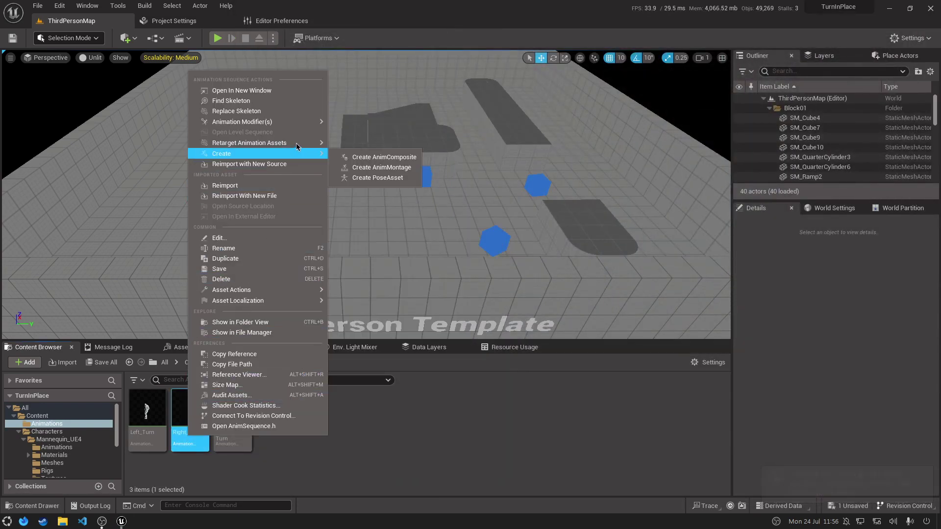
{"action": "mouse_move", "coordinate": [275, 142]}
{"action": "left_click", "coordinate": [366, 159]}
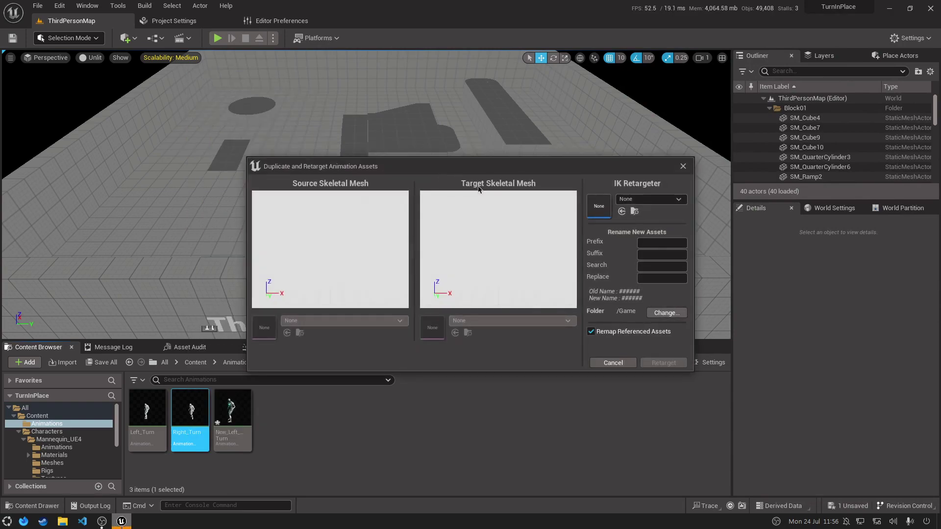
{"action": "left_click", "coordinate": [659, 198]}
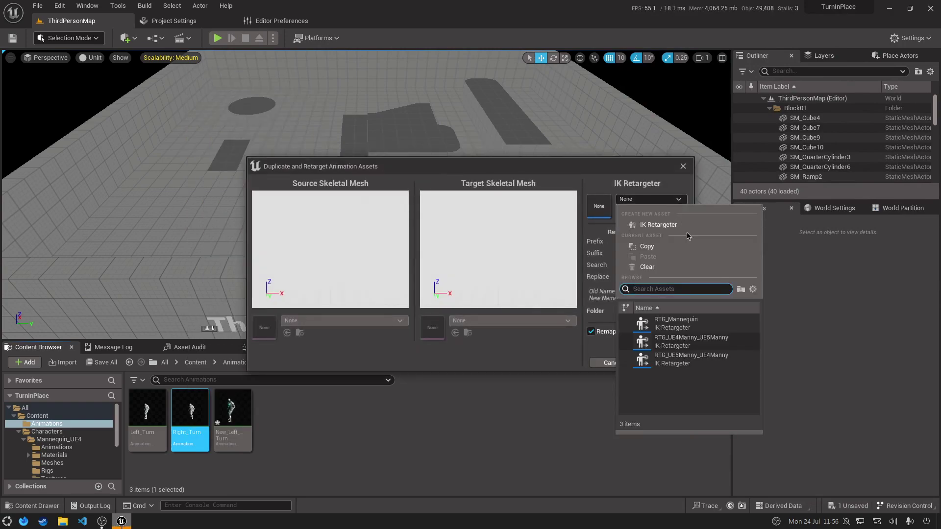
{"action": "left_click", "coordinate": [728, 348]}
{"action": "type", "text": "New_"}
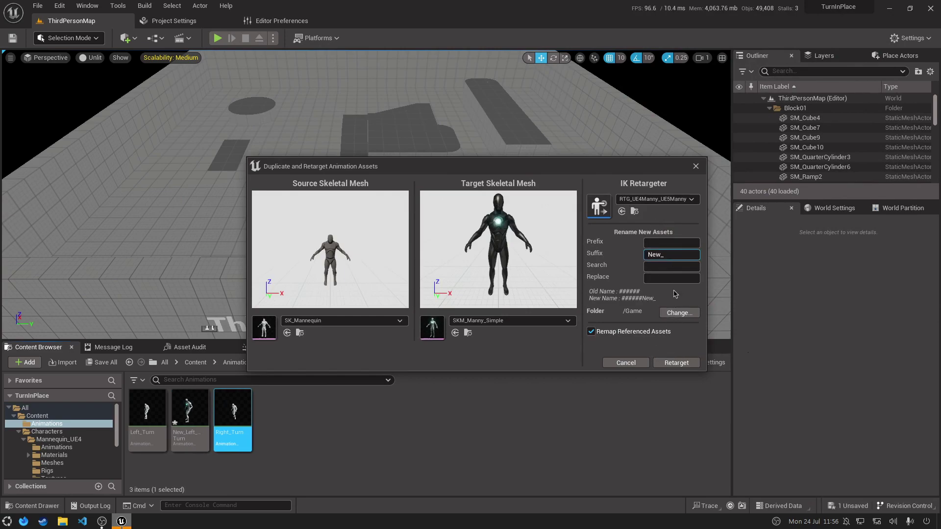
Retarget Right_Turn into the Animations folder and preview the new turn animations.
{"action": "left_click", "coordinate": [676, 312]}
{"action": "left_click", "coordinate": [386, 234]}
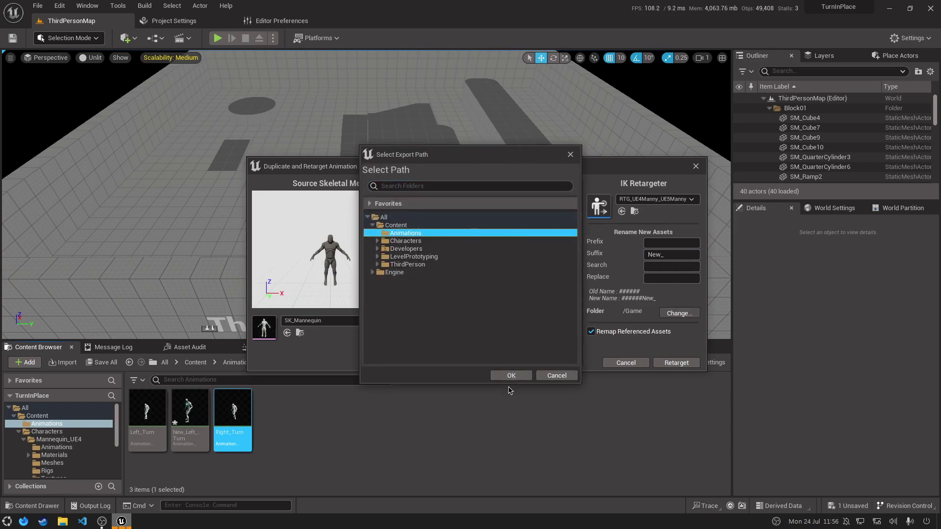
{"action": "left_click", "coordinate": [511, 375]}
{"action": "left_click", "coordinate": [676, 362]}
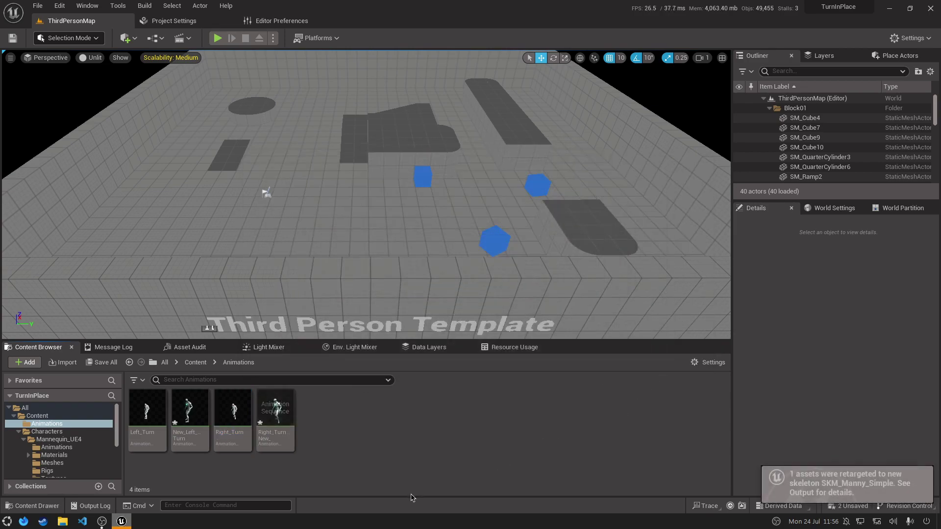
{"action": "double_click", "coordinate": [275, 414]}
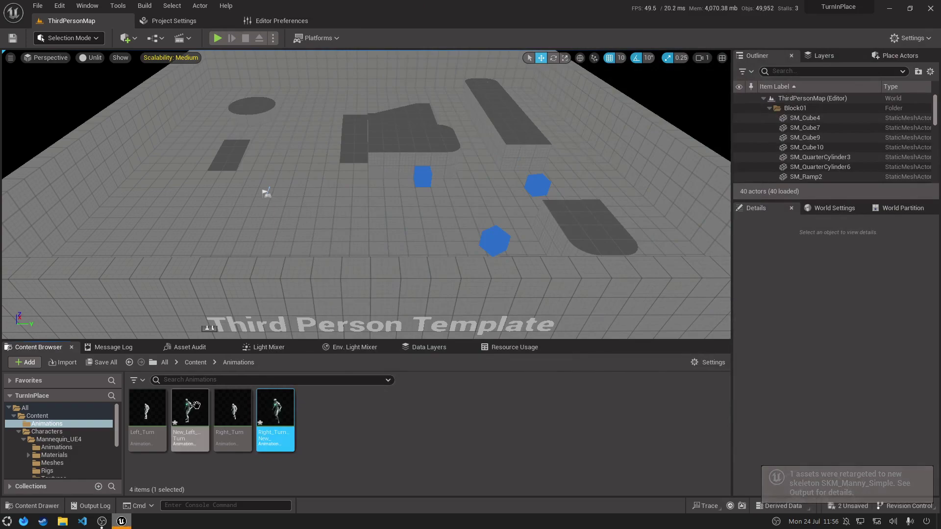
{"action": "left_click", "coordinate": [191, 413]}
{"action": "double_click", "coordinate": [191, 413]}
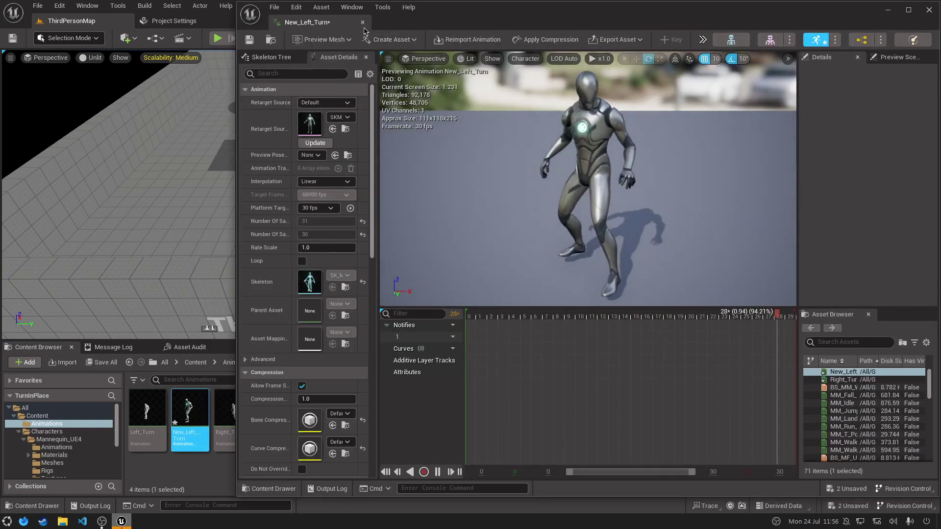
Close New_Left_Turn and save the two new animation assets.
{"action": "left_click", "coordinate": [363, 23]}
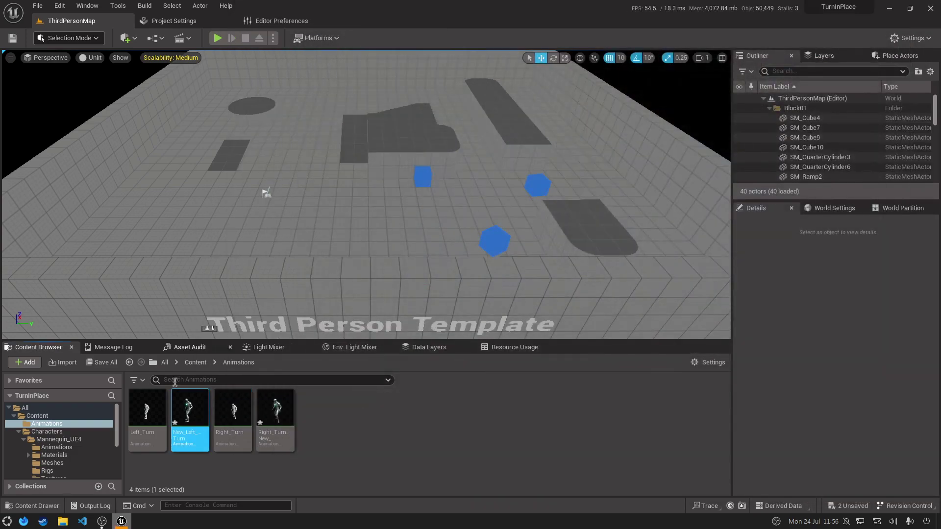
{"action": "left_click", "coordinate": [102, 362]}
{"action": "left_click", "coordinate": [545, 381]}
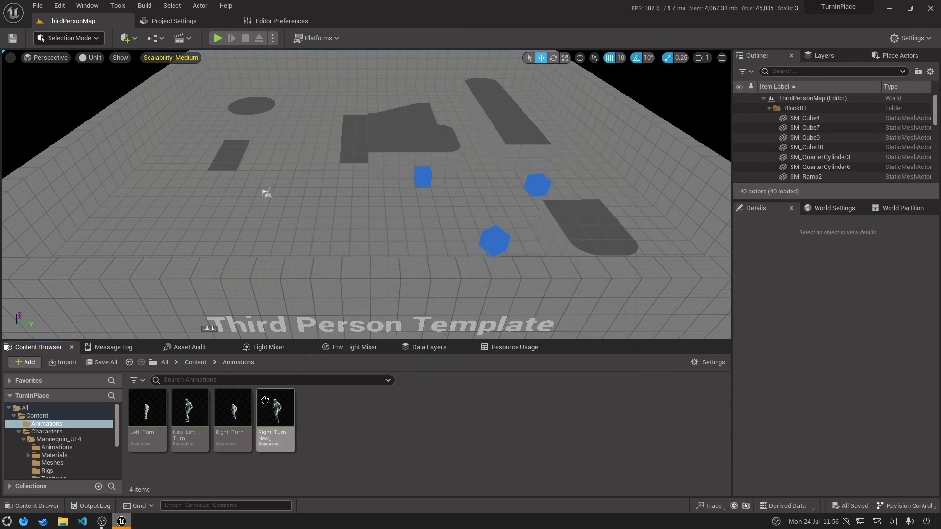
Open BP_ThirdPersonCharacter from Content > ThirdPerson > Blueprints.
{"action": "left_click", "coordinate": [196, 362]}
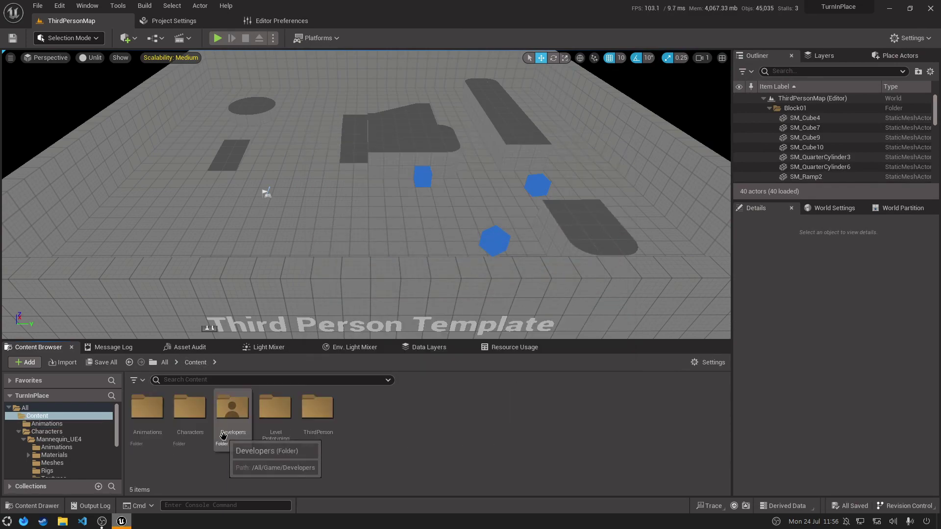
{"action": "double_click", "coordinate": [208, 430]}
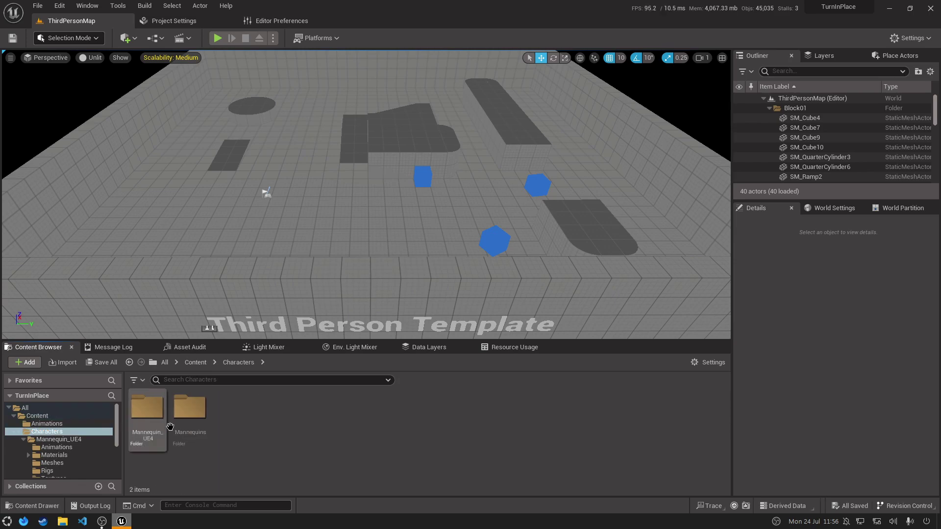
{"action": "left_click", "coordinate": [195, 362]}
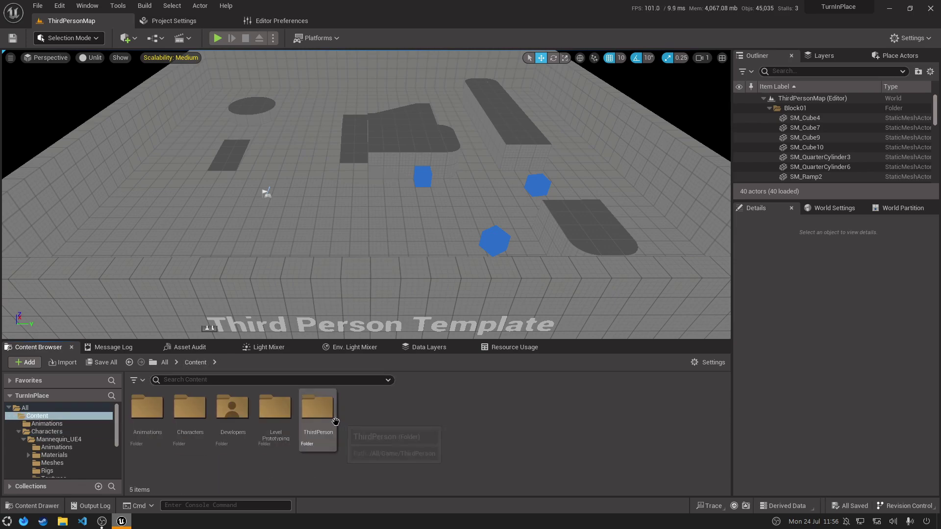
{"action": "double_click", "coordinate": [318, 411]}
{"action": "double_click", "coordinate": [150, 412]}
{"action": "double_click", "coordinate": [160, 418]}
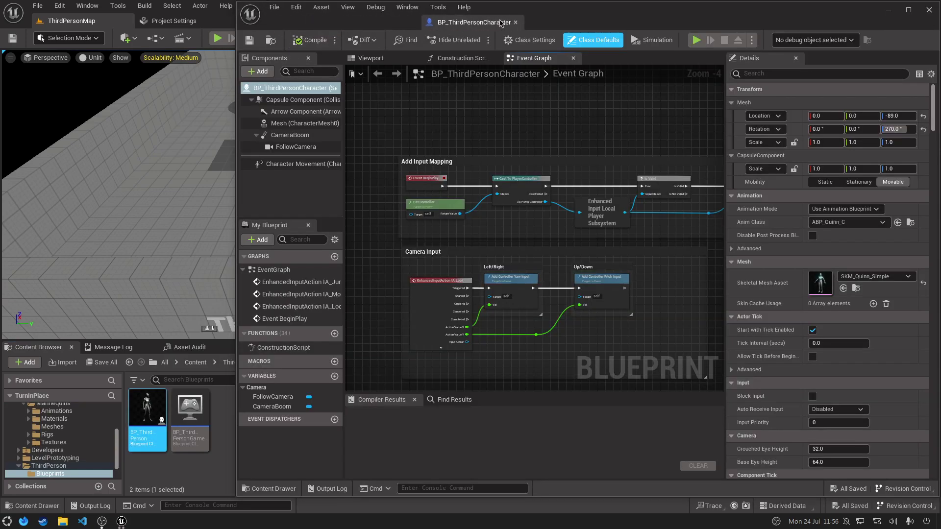
Dock the BP_ThirdPersonCharacter editor and look over its Movement, Jump and Add Input Mapping groups.
{"action": "left_click_drag", "start_coordinate": [341, 21], "coordinate": [396, 20]}
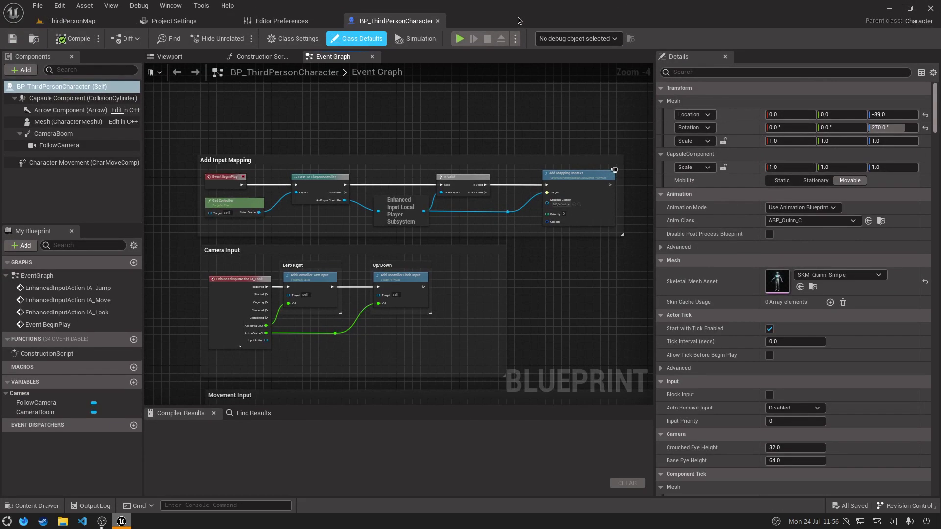
{"action": "right_click_drag", "start_coordinate": [383, 379], "coordinate": [396, 272]}
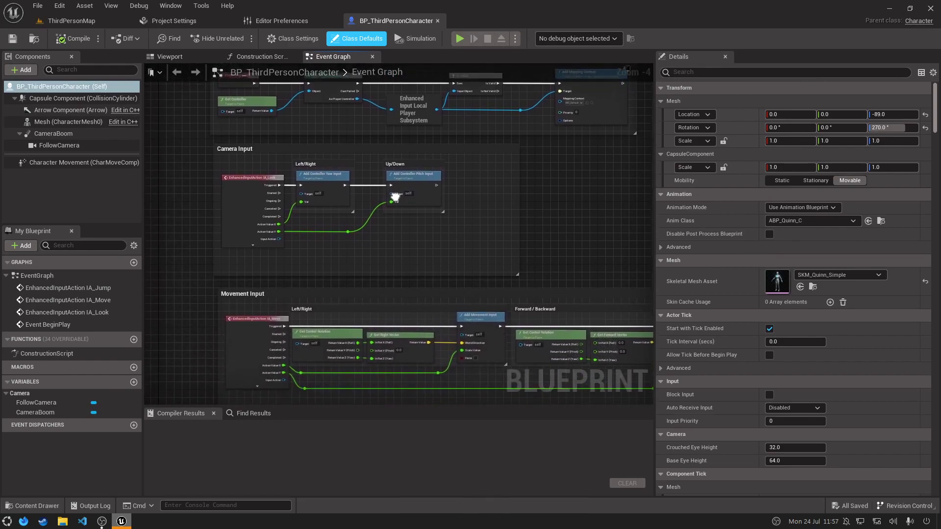
{"action": "right_click_drag", "start_coordinate": [346, 317], "coordinate": [370, 225]}
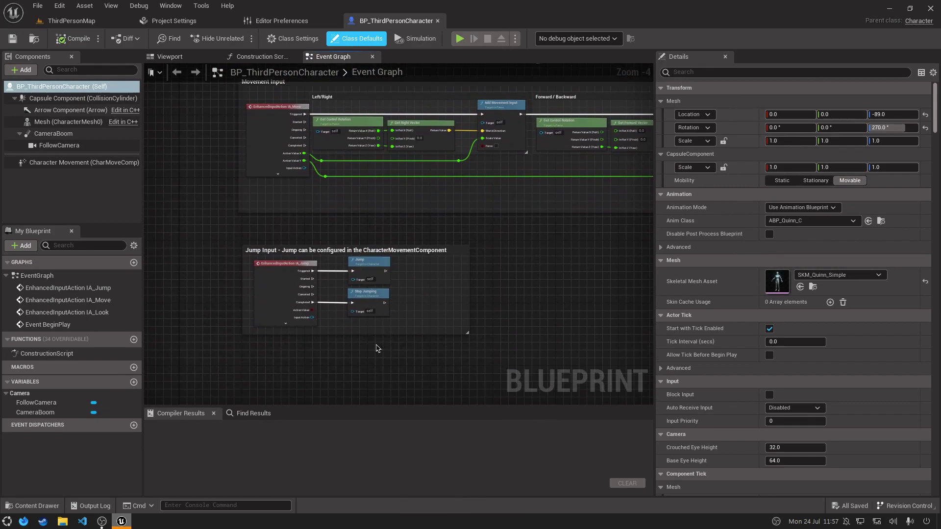
{"action": "mouse_move", "coordinate": [371, 226]}
{"action": "right_mouse_down"}
{"action": "mouse_move", "coordinate": [424, 186]}
{"action": "mouse_move", "coordinate": [421, 333]}
{"action": "right_mouse_up"}
{"action": "scroll", "coordinate": [424, 186], "scroll_direction": "down", "scroll_amount": 1}
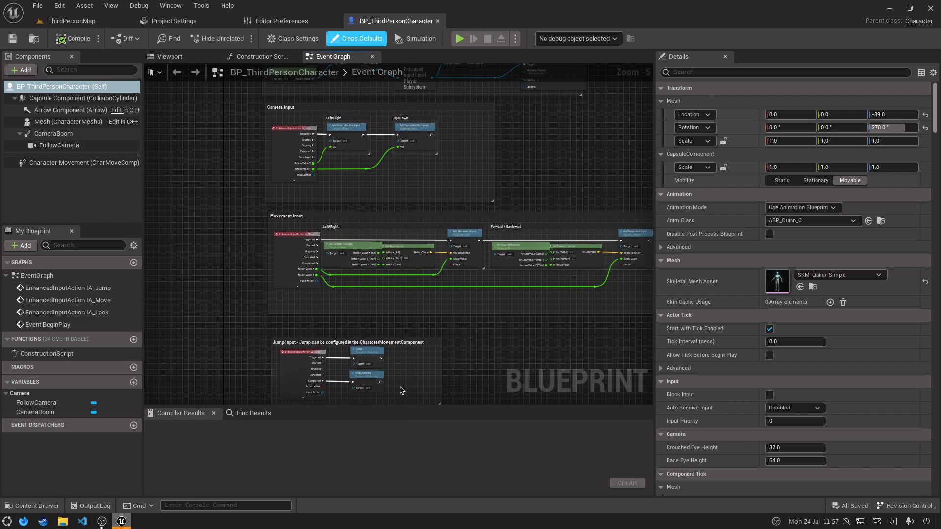
{"action": "right_click_drag", "start_coordinate": [472, 233], "coordinate": [456, 322]}
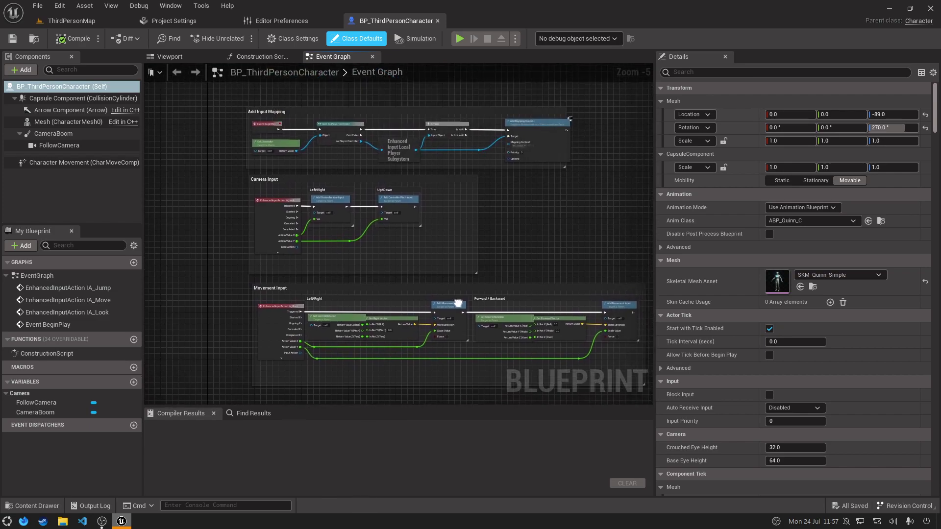
{"action": "scroll", "coordinate": [363, 226], "scroll_direction": "up", "scroll_amount": 1}
{"action": "scroll", "coordinate": [231, 215], "scroll_direction": "up", "scroll_amount": 2}
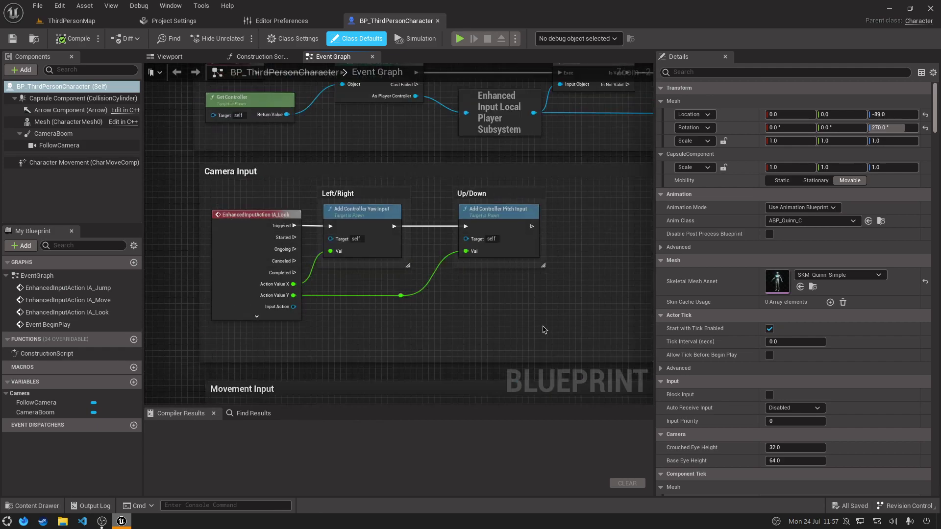
Delete the Camera Input comment along with its IA_Look, yaw and pitch nodes.
{"action": "left_click_drag", "start_coordinate": [541, 344], "coordinate": [294, 187]}
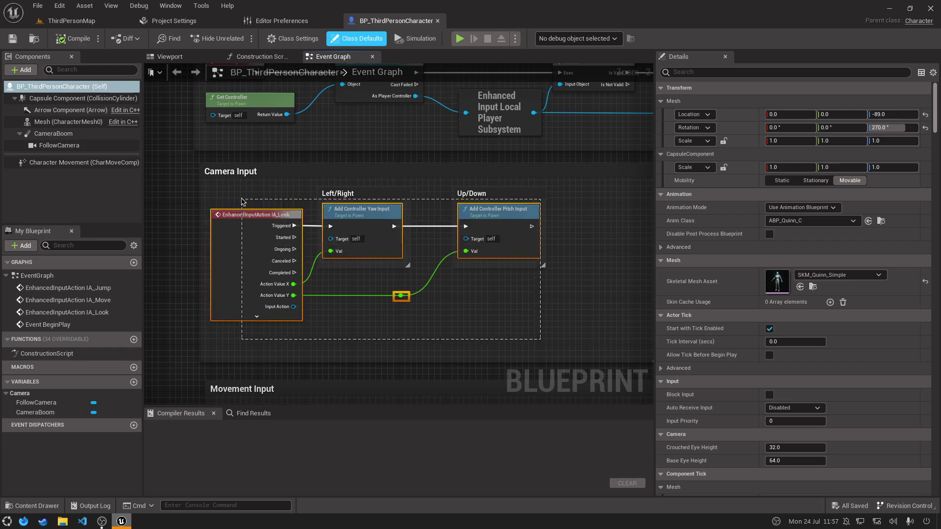
{"action": "scroll", "coordinate": [319, 178], "scroll_direction": "down", "scroll_amount": 1}
{"action": "left_click", "coordinate": [489, 175]}
{"action": "key", "text": "Delete"}
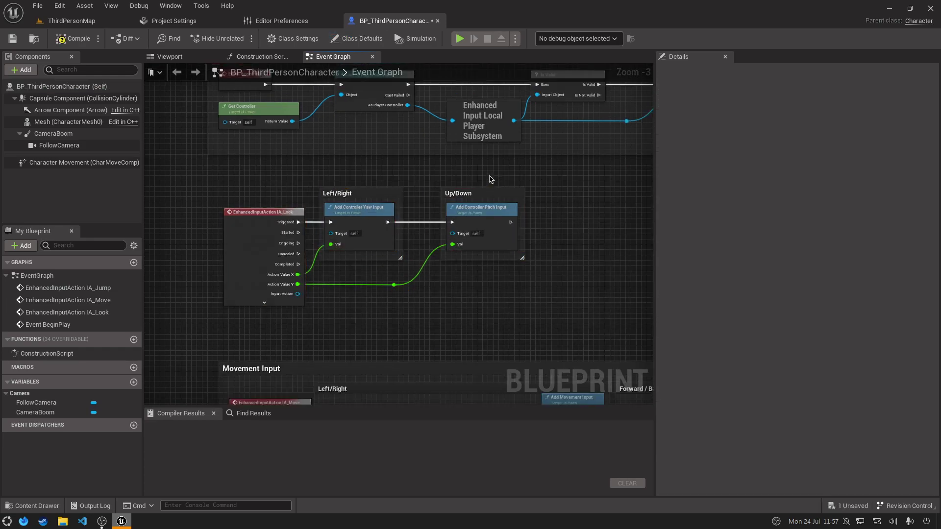
{"action": "left_click_drag", "start_coordinate": [494, 304], "coordinate": [216, 181]}
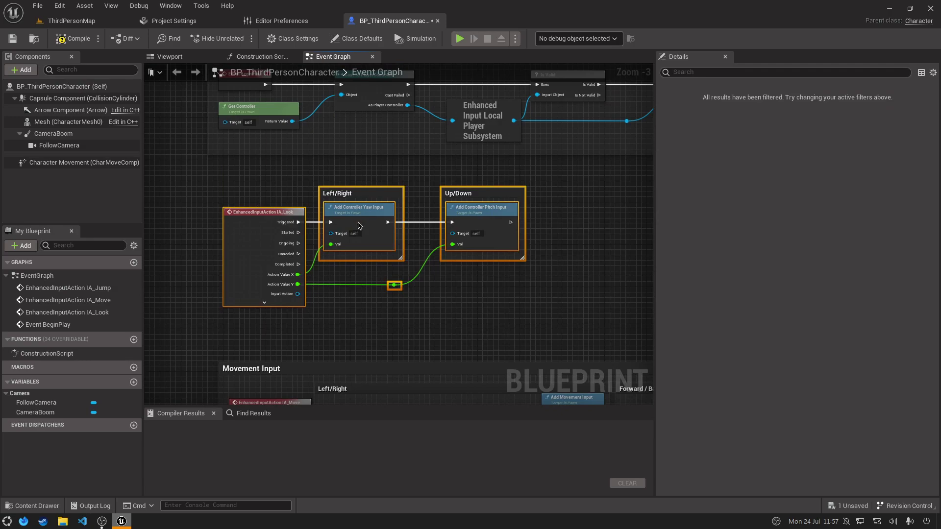
{"action": "key", "text": "Delete"}
Move the Movement Input and Jump Input groups up to close the gap.
{"action": "scroll", "coordinate": [288, 256], "scroll_direction": "down", "scroll_amount": 1}
{"action": "left_click_drag", "start_coordinate": [276, 286], "coordinate": [269, 137]}
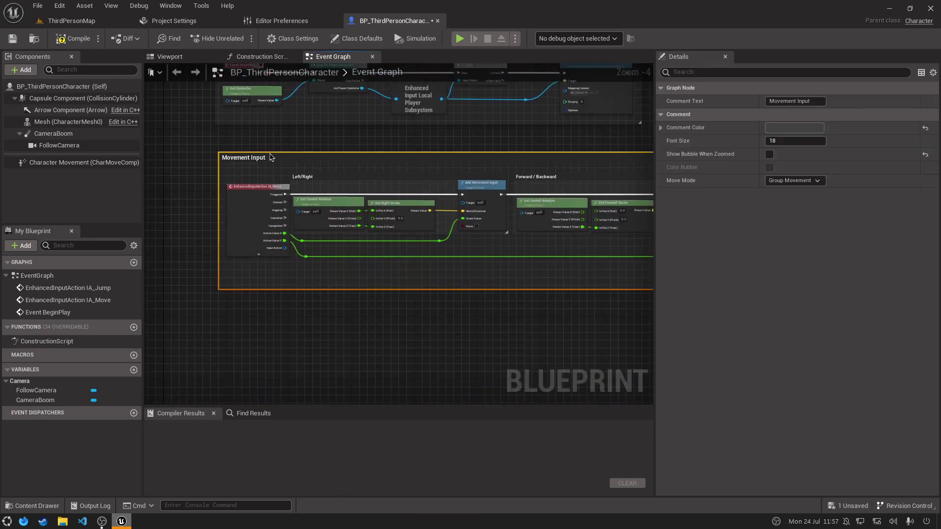
{"action": "left_click", "coordinate": [307, 380]}
{"action": "right_click_drag", "start_coordinate": [306, 381], "coordinate": [318, 158]}
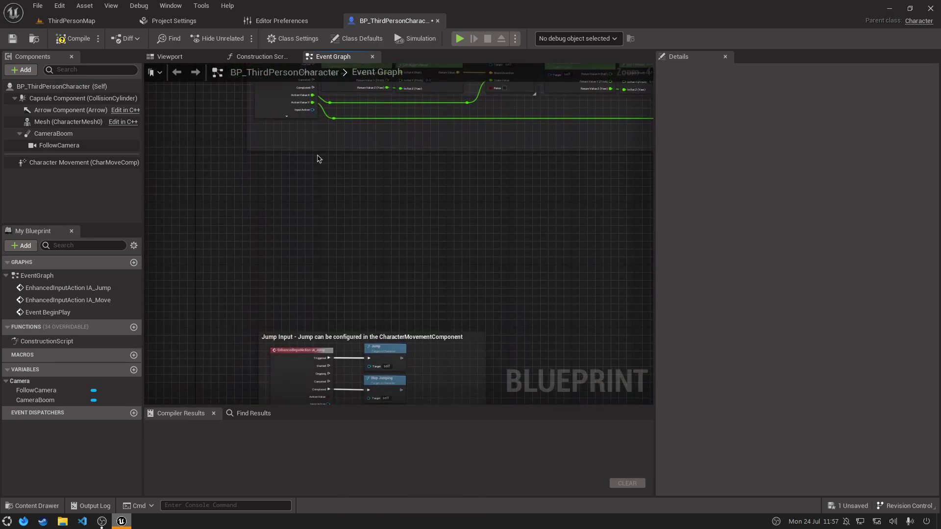
{"action": "right_click_drag", "start_coordinate": [347, 312], "coordinate": [338, 259]}
{"action": "left_click_drag", "start_coordinate": [323, 280], "coordinate": [315, 115]}
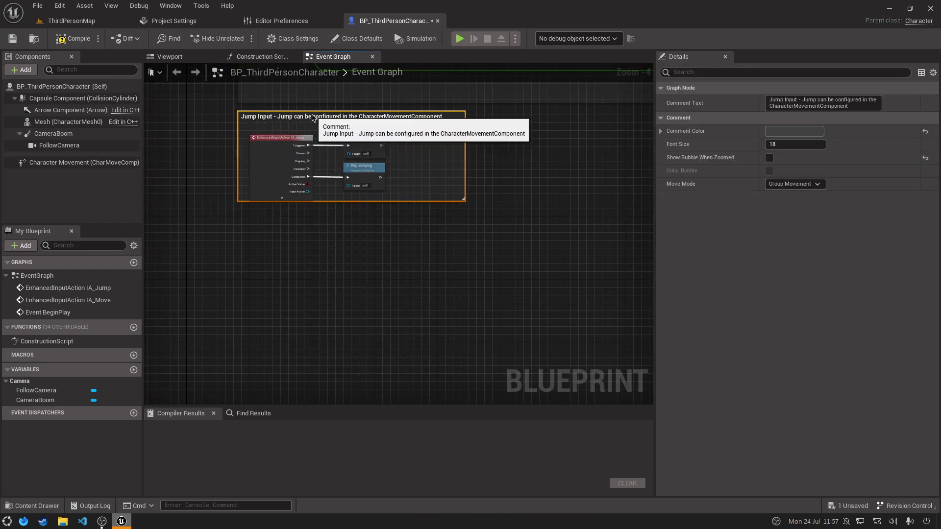
{"action": "left_click", "coordinate": [277, 252]}
{"action": "scroll", "coordinate": [309, 231], "scroll_direction": "up", "scroll_amount": 2}
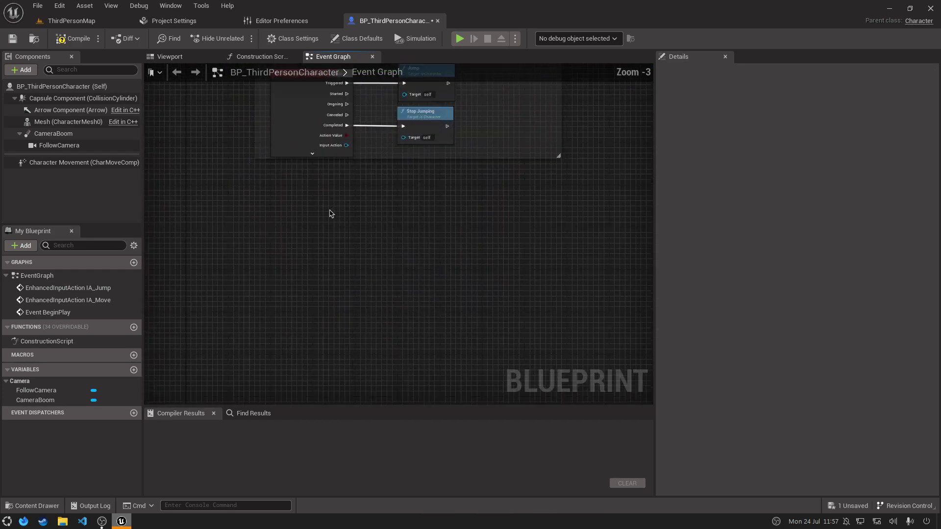
{"action": "right_click", "coordinate": [291, 219]}
{"action": "right_click_drag", "start_coordinate": [182, 220], "coordinate": [179, 120]}
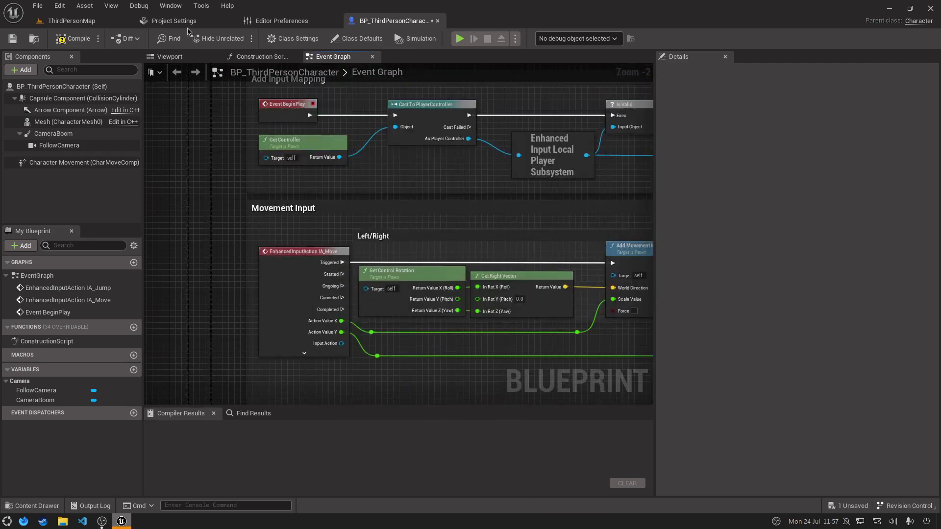
In Project Settings Input, add two axis mappings and name the first one Turn.
{"action": "left_click", "coordinate": [182, 20]}
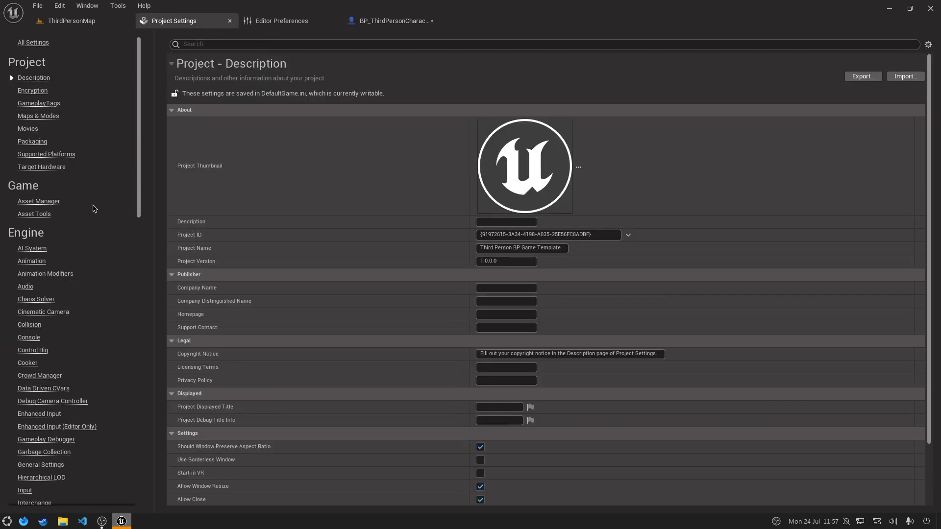
{"action": "left_click", "coordinate": [27, 488]}
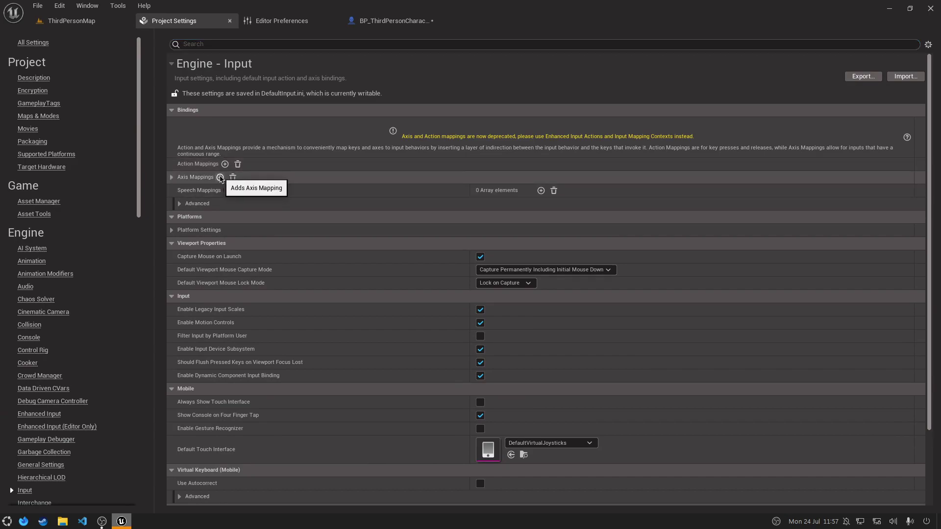
{"action": "left_click", "coordinate": [220, 177]}
{"action": "left_click", "coordinate": [220, 177]}
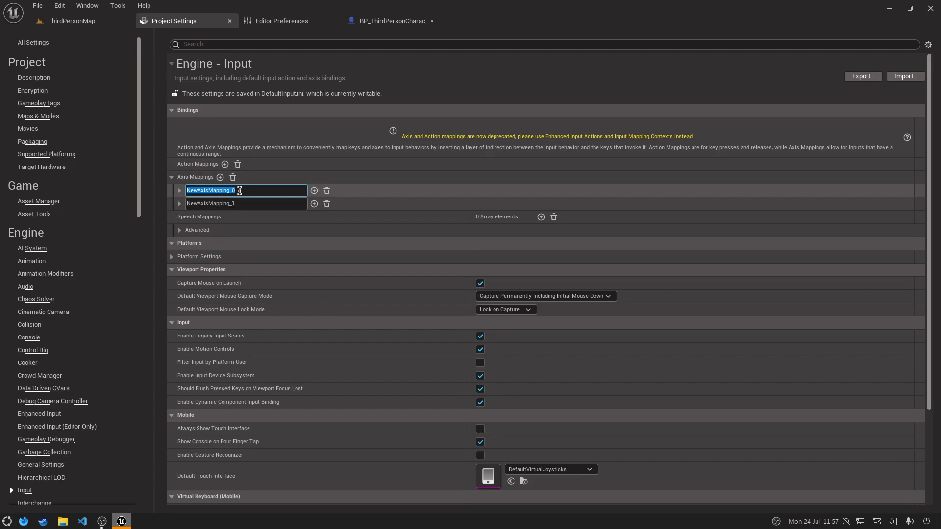
{"action": "type", "text": "Turn"}
{"action": "key", "text": "Return"}
{"action": "type", "text": "LookUp"}
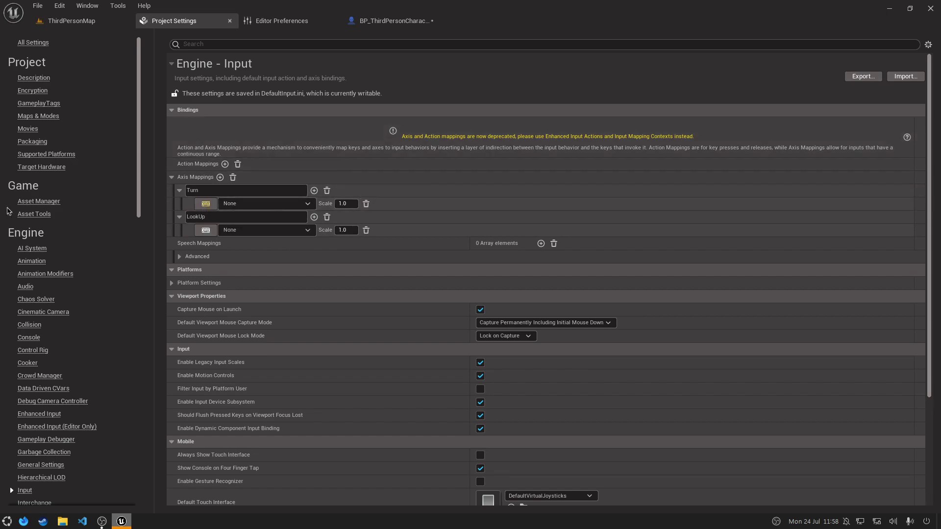
Bind the Turn axis to Mouse X and the LookUp axis to Mouse Y.
{"action": "double_click", "coordinate": [205, 204]}
{"action": "left_click", "coordinate": [273, 204]}
{"action": "type", "text": "mouse"}
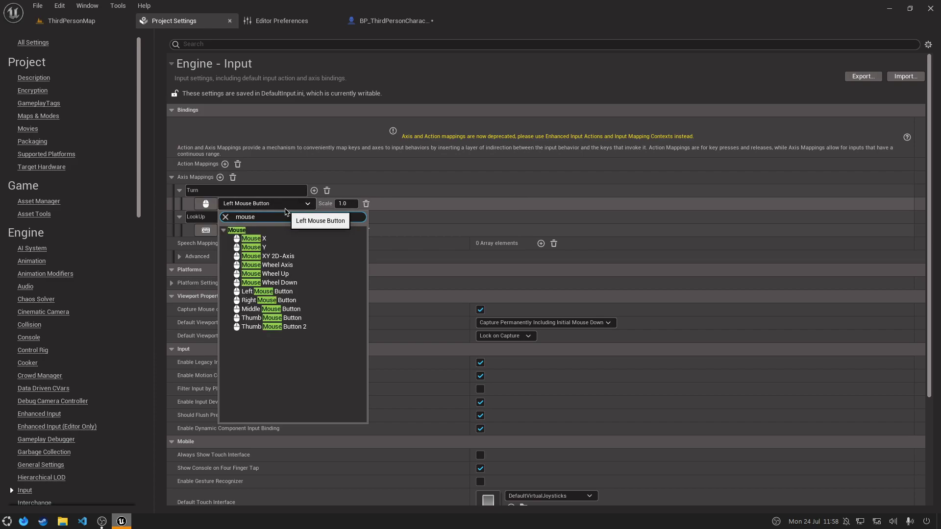
{"action": "left_click", "coordinate": [268, 239]}
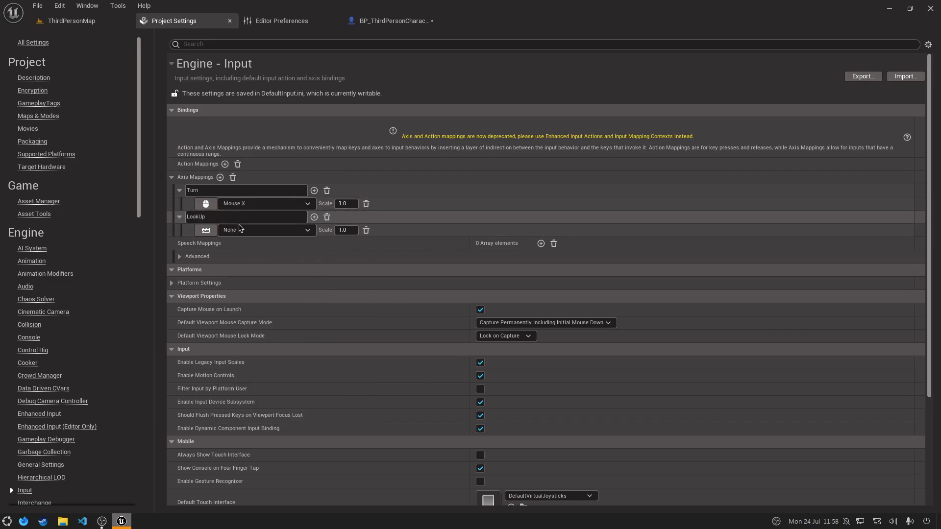
{"action": "left_click", "coordinate": [238, 232]}
{"action": "type", "text": "mo"}
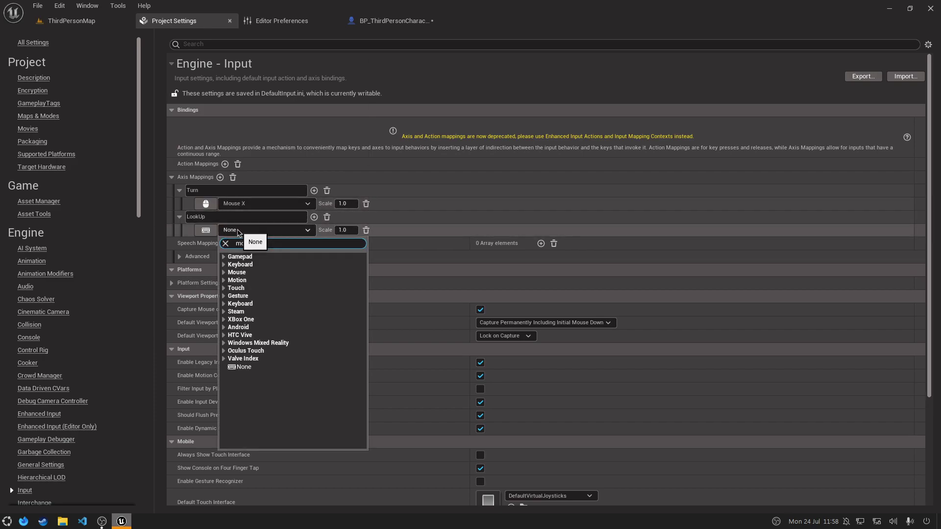
{"action": "type", "text": "use"}
{"action": "left_click", "coordinate": [262, 274]}
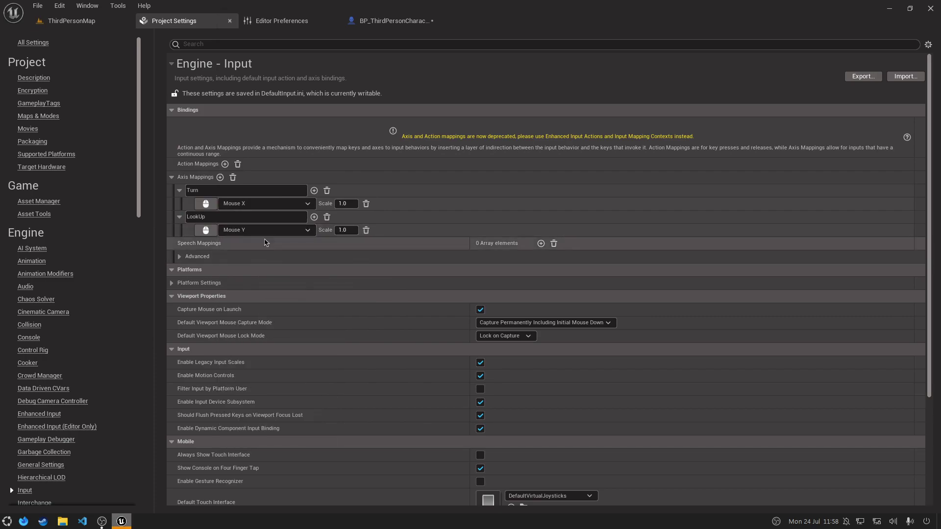
{"action": "left_click", "coordinate": [392, 21]}
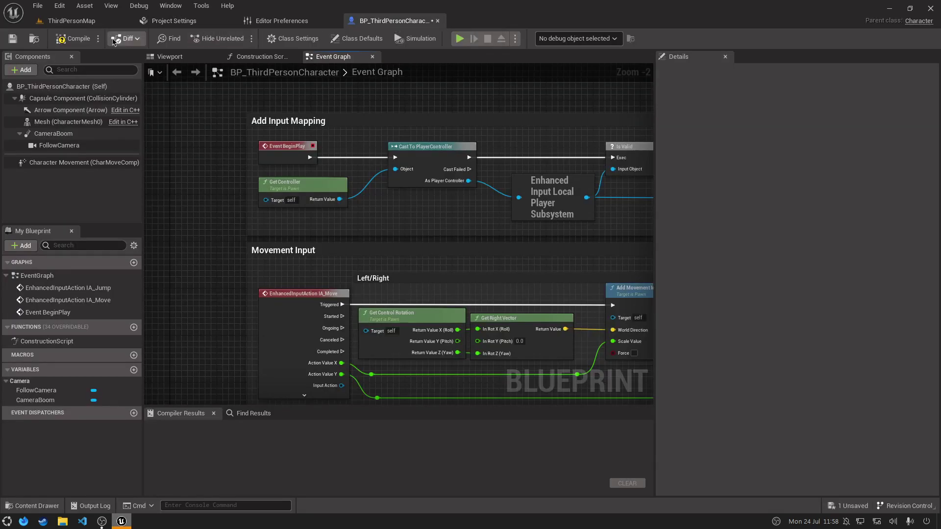
Compile the blueprint and add InputAxis Turn and InputAxis LookUp event nodes, stacked together.
{"action": "left_click", "coordinate": [72, 38]}
{"action": "right_click_drag", "start_coordinate": [389, 282], "coordinate": [444, 57]}
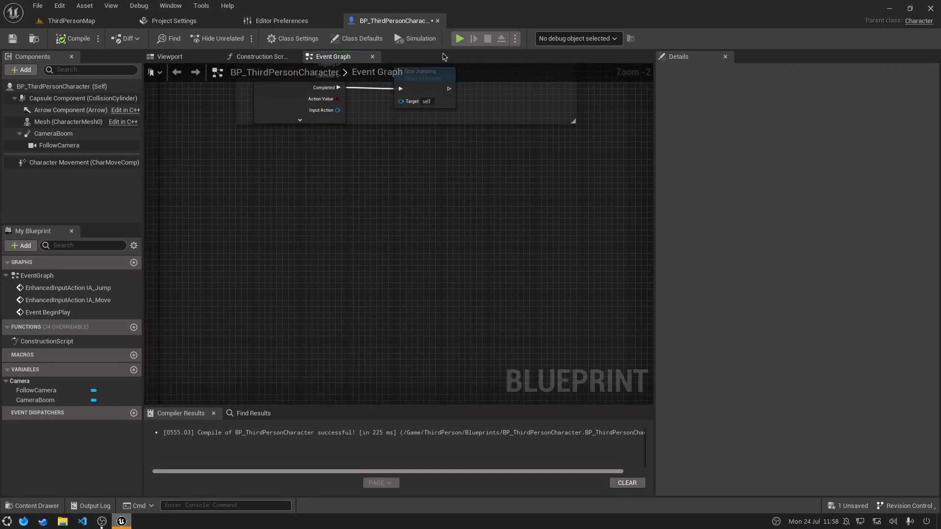
{"action": "right_click", "coordinate": [277, 205]}
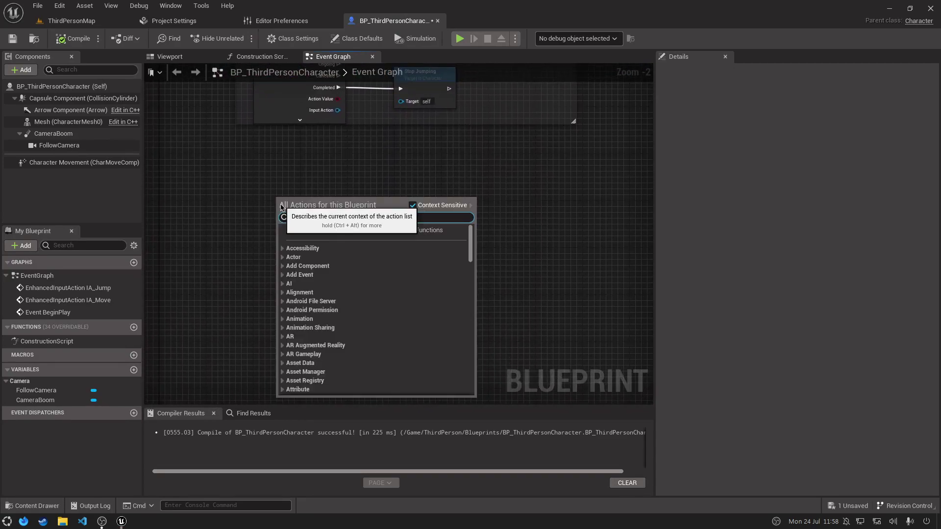
{"action": "type", "text": "turn"}
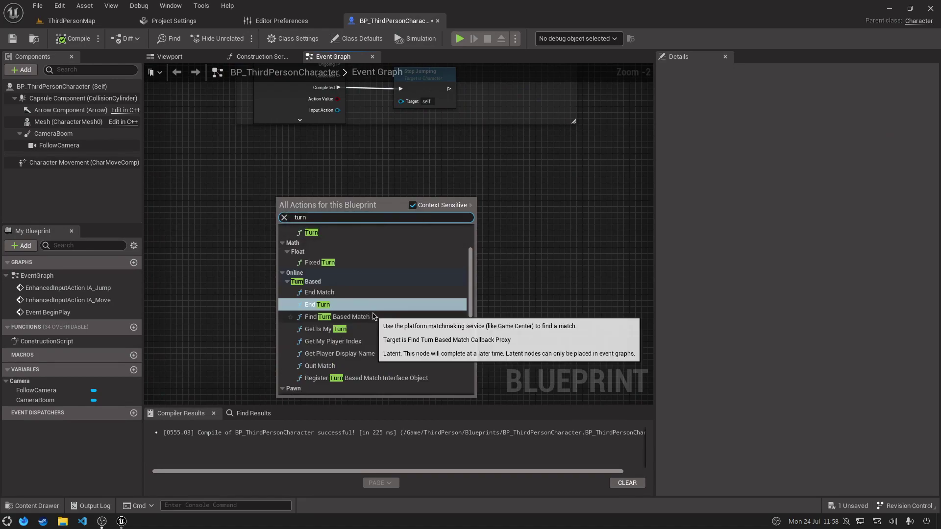
{"action": "left_click", "coordinate": [312, 258]}
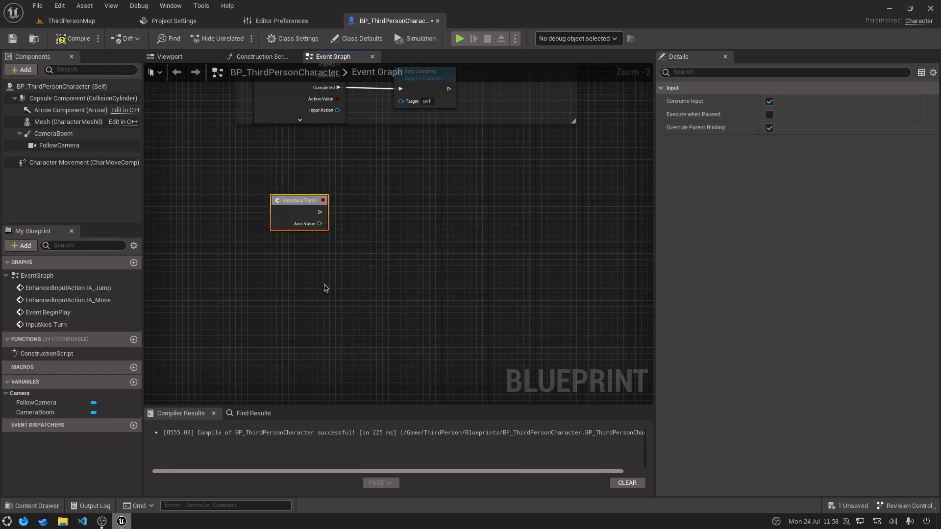
{"action": "right_click", "coordinate": [265, 294]}
{"action": "type", "text": "lookup"}
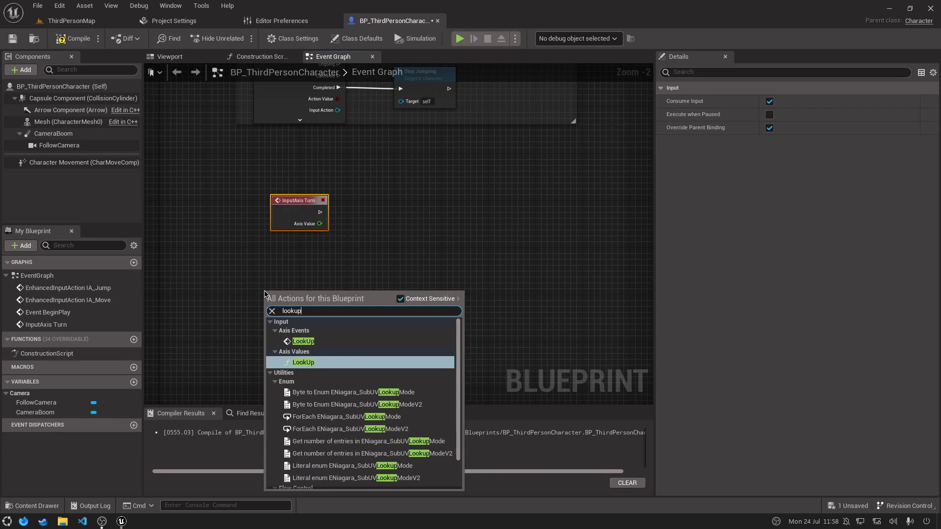
{"action": "left_click", "coordinate": [303, 341]}
{"action": "scroll", "coordinate": [286, 214], "scroll_direction": "up", "scroll_amount": 2}
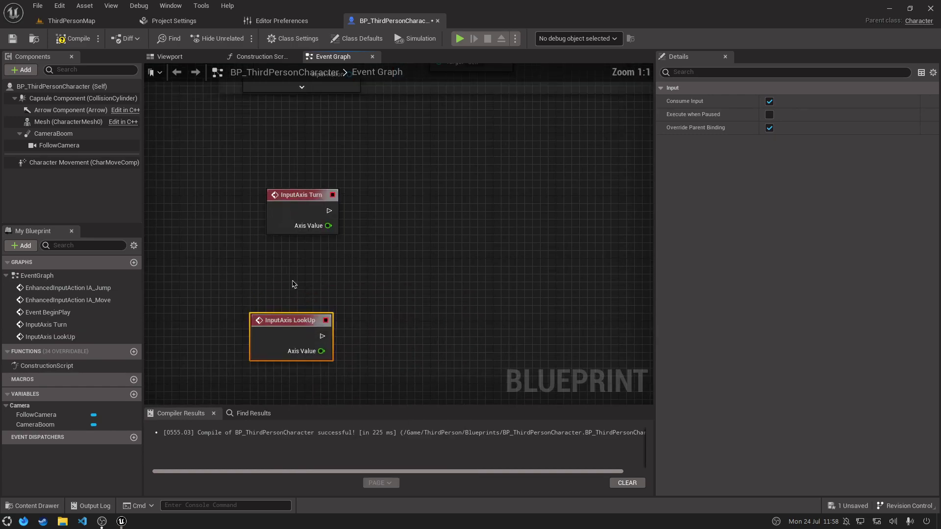
{"action": "left_click_drag", "start_coordinate": [300, 289], "coordinate": [309, 266]}
{"action": "left_click", "coordinate": [406, 226]}
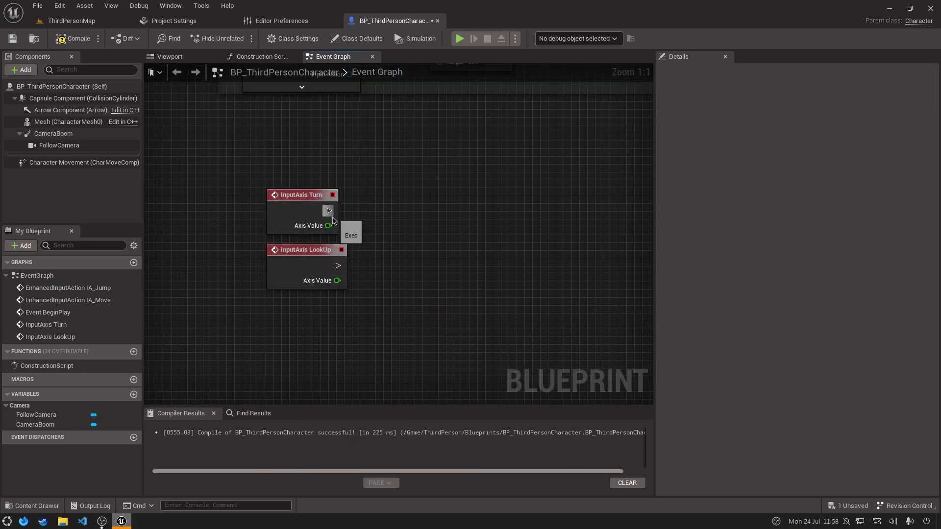
Wire Turn to Add Controller Yaw Input and LookUp to Add Controller Pitch Input, aligned.
{"action": "left_click_drag", "start_coordinate": [327, 226], "coordinate": [364, 215]}
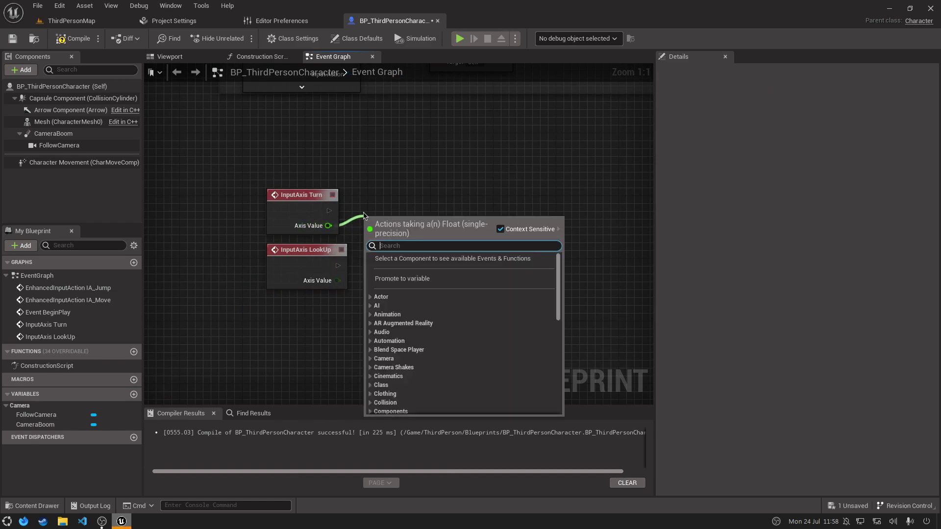
{"action": "type", "text": "add co"}
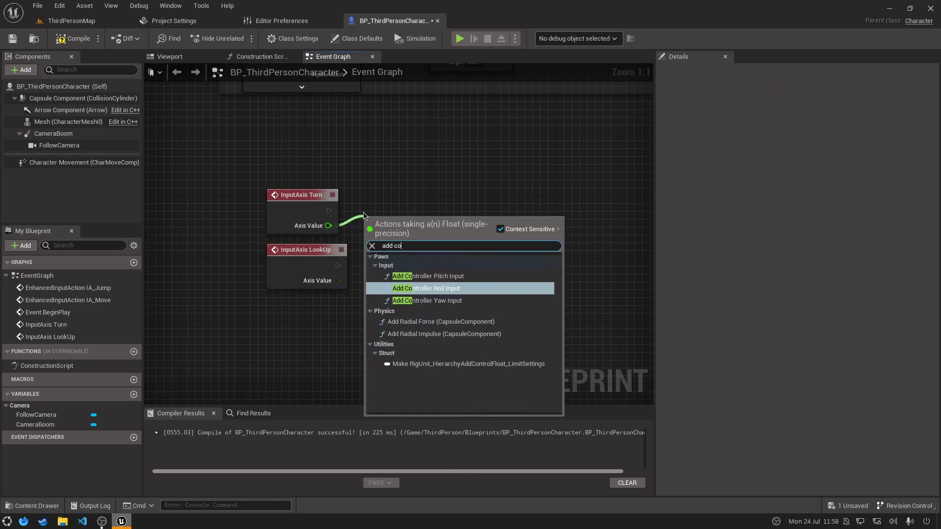
{"action": "type", "text": "ntroller yaw"}
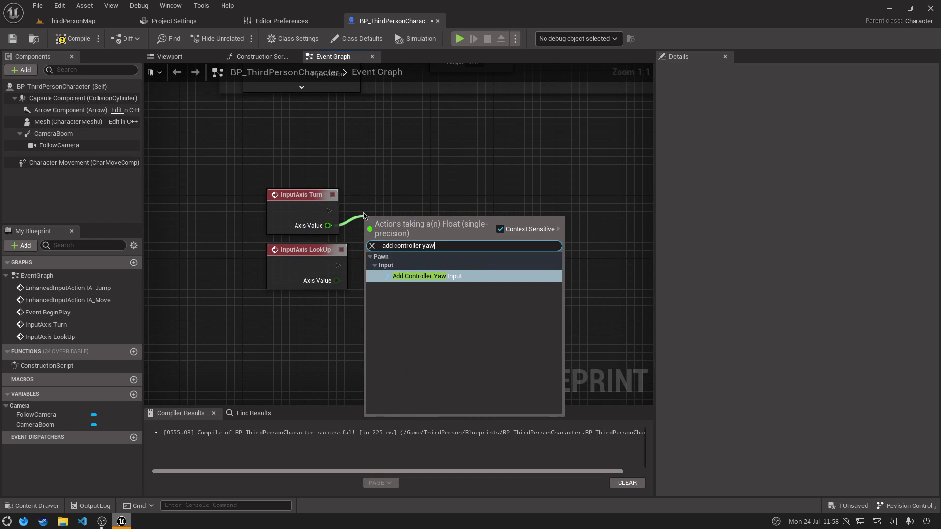
{"action": "key", "text": "Return"}
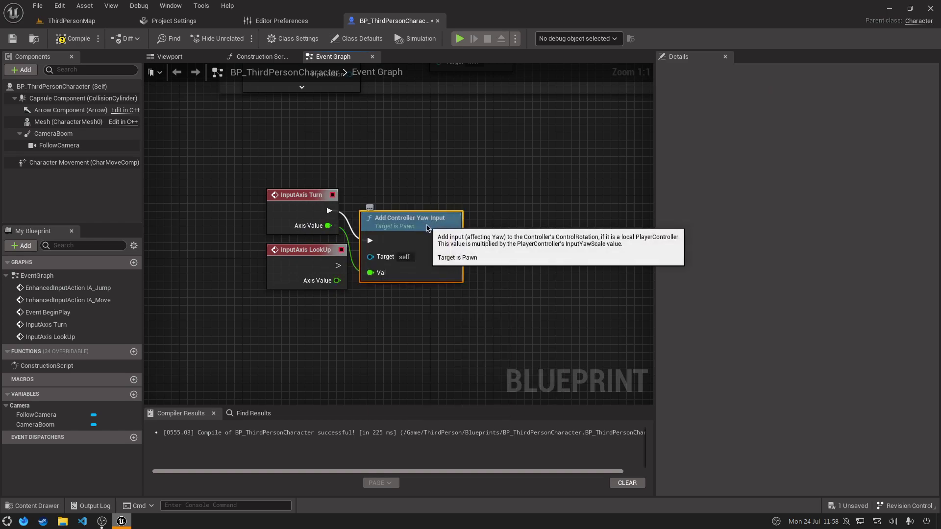
{"action": "mouse_move", "coordinate": [426, 229]}
{"action": "left_mouse_down"}
{"action": "mouse_move", "coordinate": [427, 190]}
{"action": "mouse_move", "coordinate": [430, 206]}
{"action": "left_mouse_up"}
{"action": "left_click", "coordinate": [432, 314]}
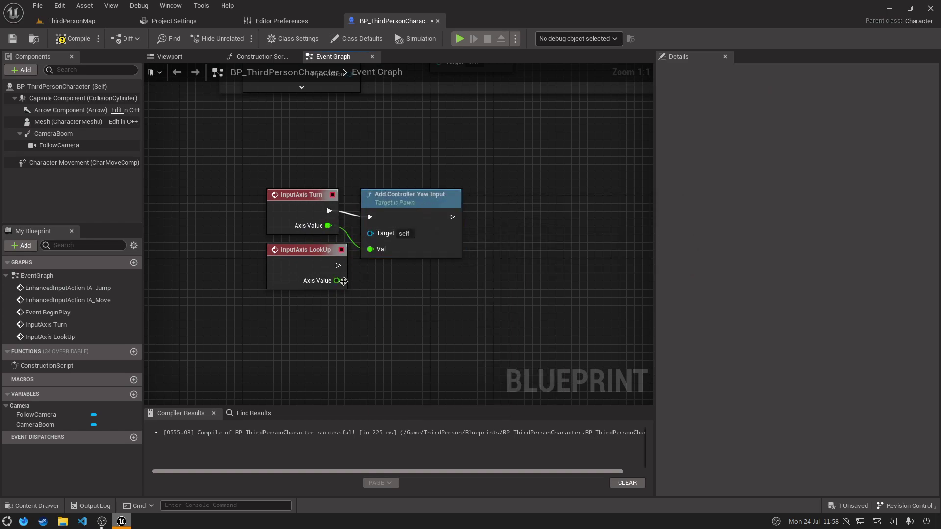
{"action": "left_click_drag", "start_coordinate": [343, 281], "coordinate": [374, 314]}
{"action": "type", "text": "add controler"}
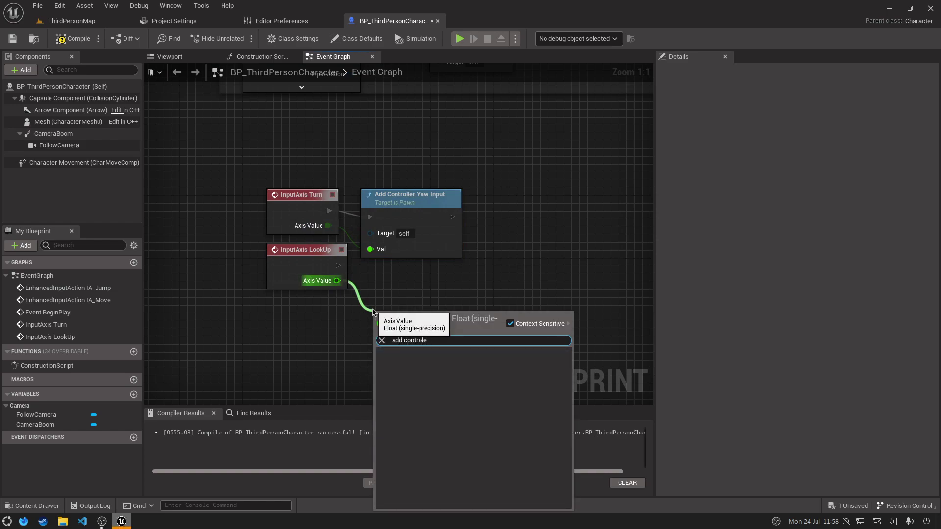
{"action": "left_click", "coordinate": [406, 371]}
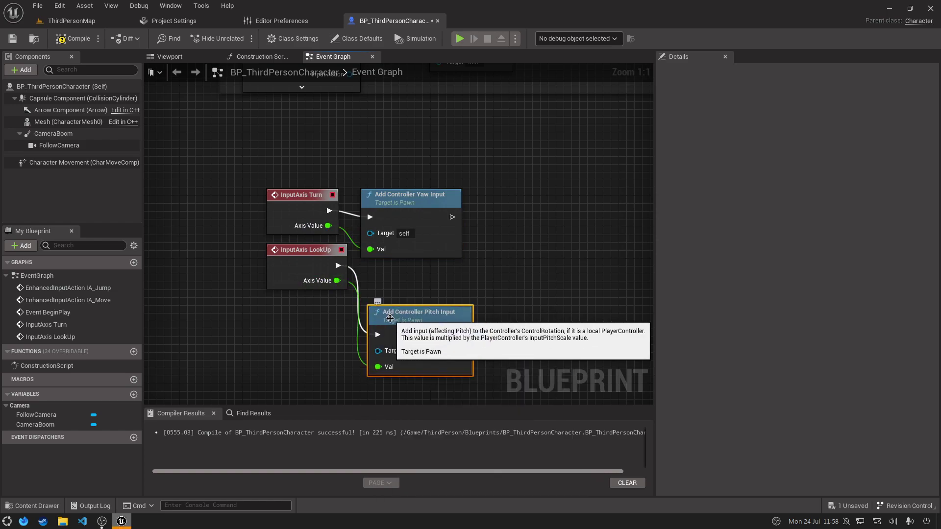
{"action": "left_click_drag", "start_coordinate": [389, 319], "coordinate": [385, 279]}
{"action": "left_click_drag", "start_coordinate": [278, 278], "coordinate": [274, 310]}
{"action": "left_click", "coordinate": [281, 256]}
{"action": "left_click_drag", "start_coordinate": [284, 222], "coordinate": [284, 238]}
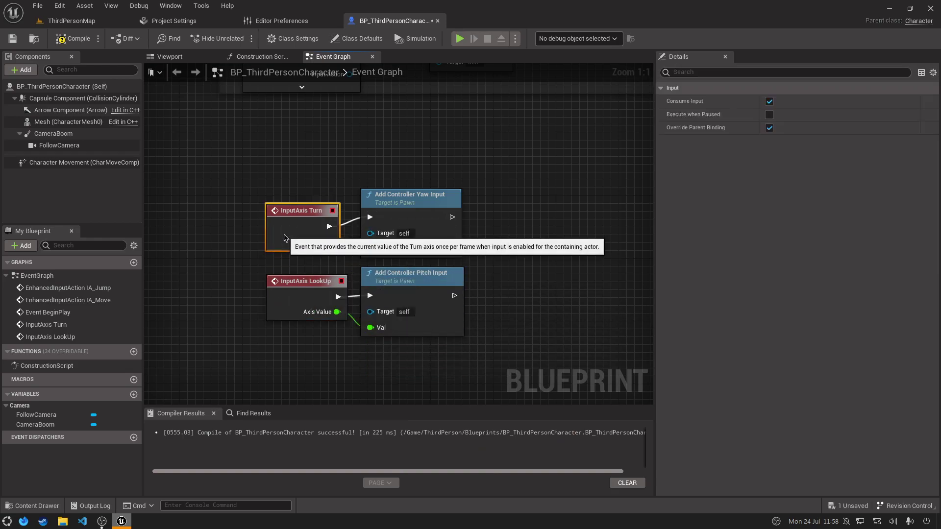
Wrap the four mouse nodes in a comment titled Mouse Input.
{"action": "left_click_drag", "start_coordinate": [256, 158], "coordinate": [490, 399]}
{"action": "key", "text": "c"}
{"action": "type", "text": "Mouse Inp"}
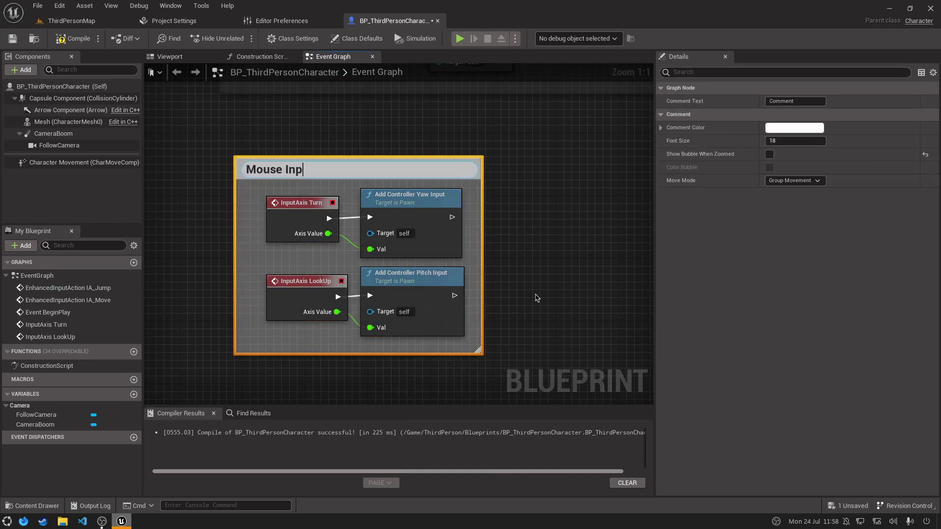
{"action": "type", "text": "ut"}
{"action": "key", "text": "Return"}
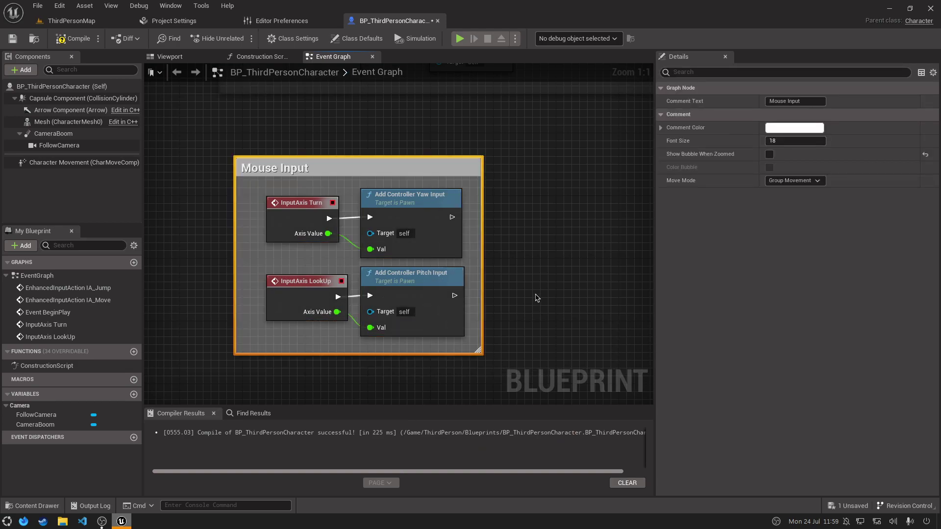
{"action": "left_click", "coordinate": [105, 20]}
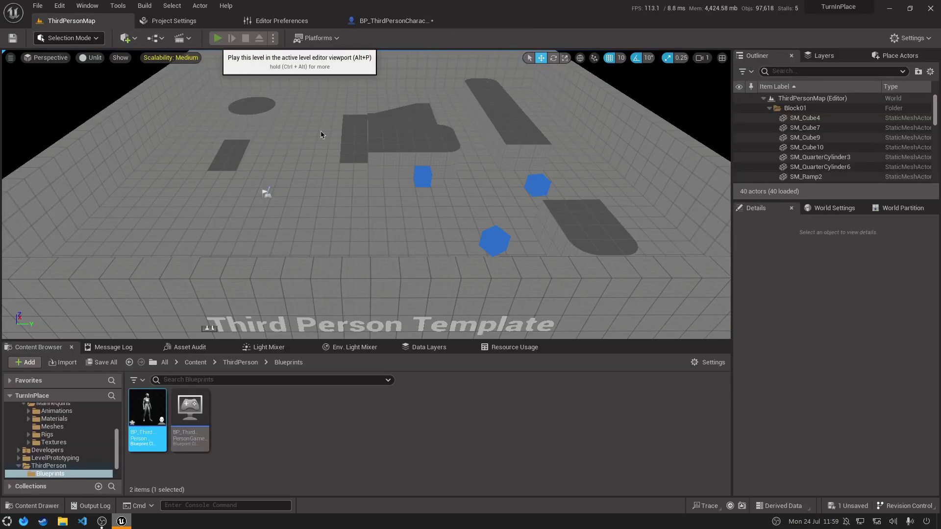
Play ThirdPersonMap in the editor with Alt+P to try the mouse look, then stop with Esc.
{"action": "key", "text": "alt+p"}
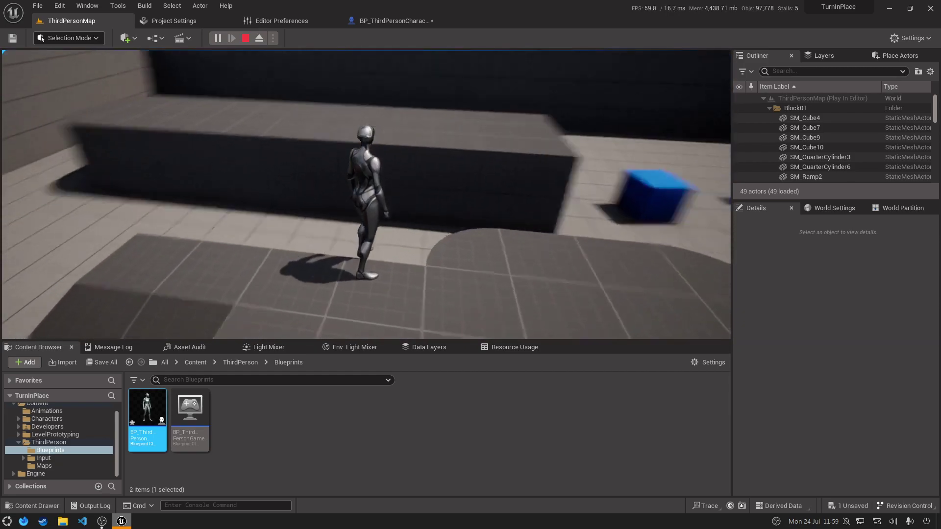
{"action": "key", "text": "Escape"}
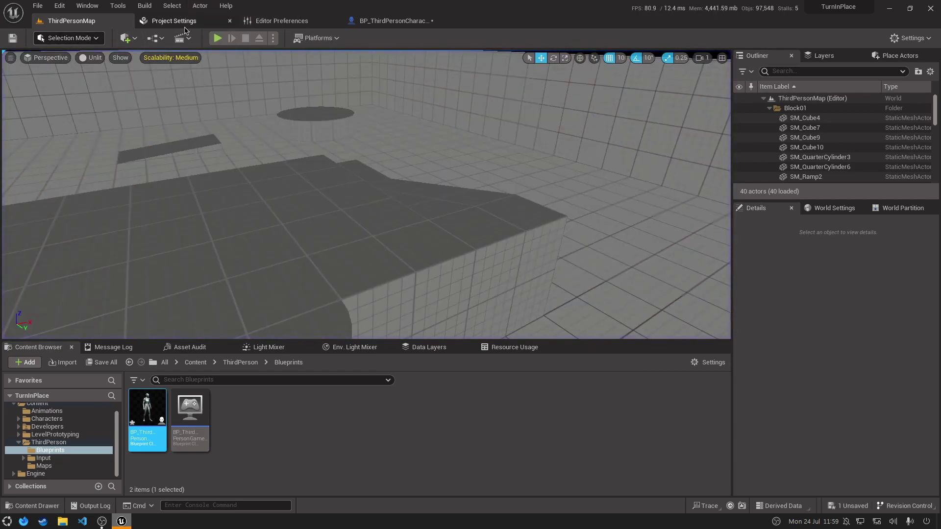
{"action": "left_click", "coordinate": [173, 21]}
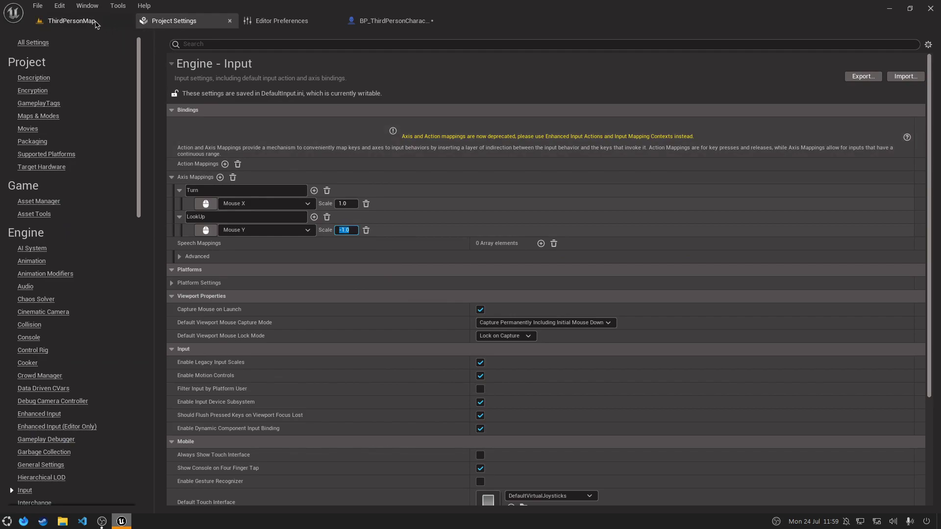
Play-test ThirdPersonMap again, running the character around with W, then stop the session.
{"action": "left_click", "coordinate": [72, 21]}
{"action": "key", "text": "alt+p"}
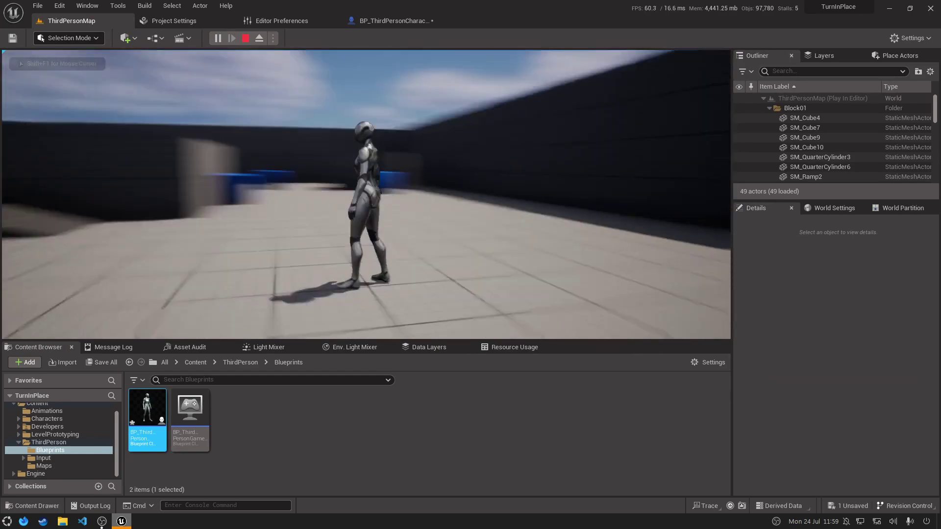
{"action": "key", "text": "w"}
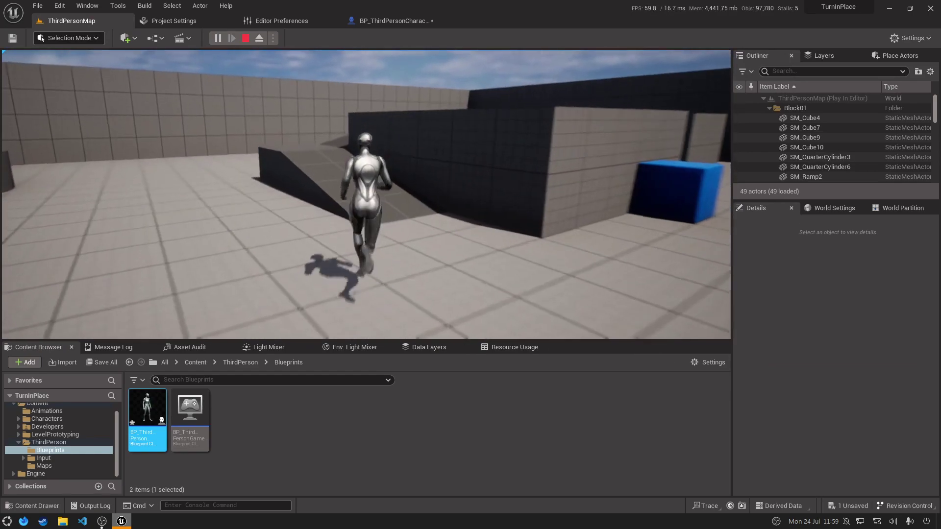
{"action": "key", "text": "w"}
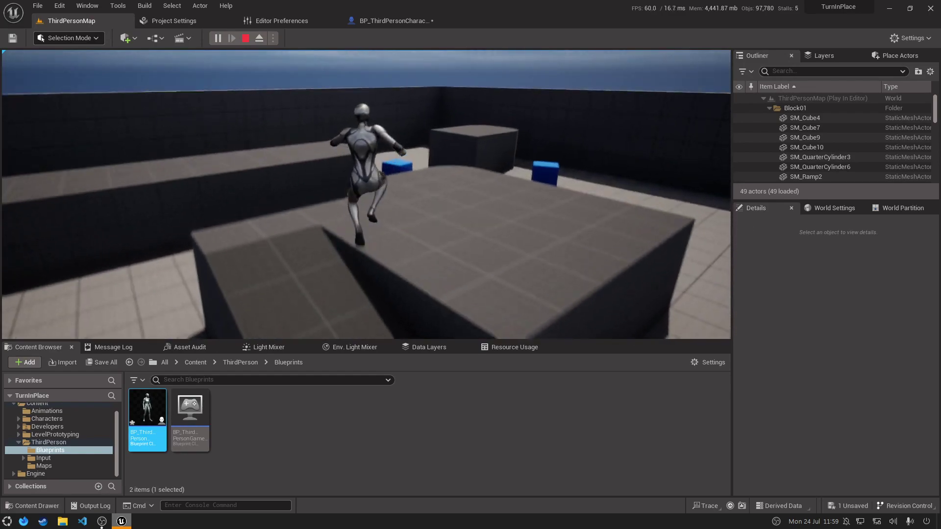
{"action": "key", "text": "w"}
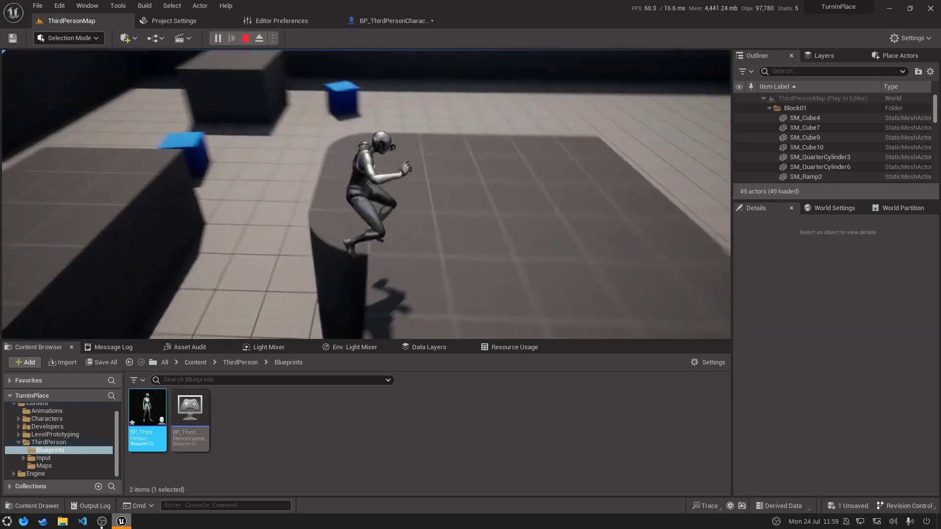
{"action": "key", "text": "w"}
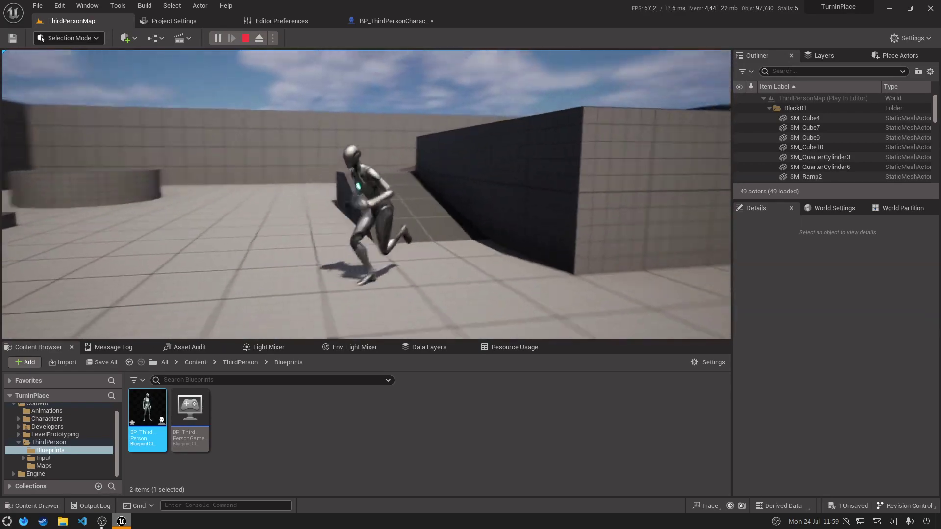
{"action": "key", "text": "Escape"}
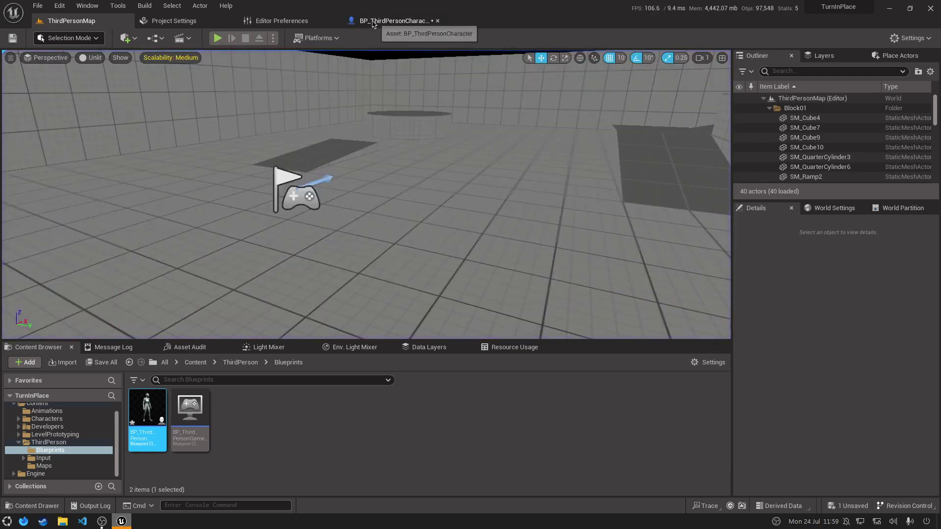
{"action": "left_click", "coordinate": [392, 20]}
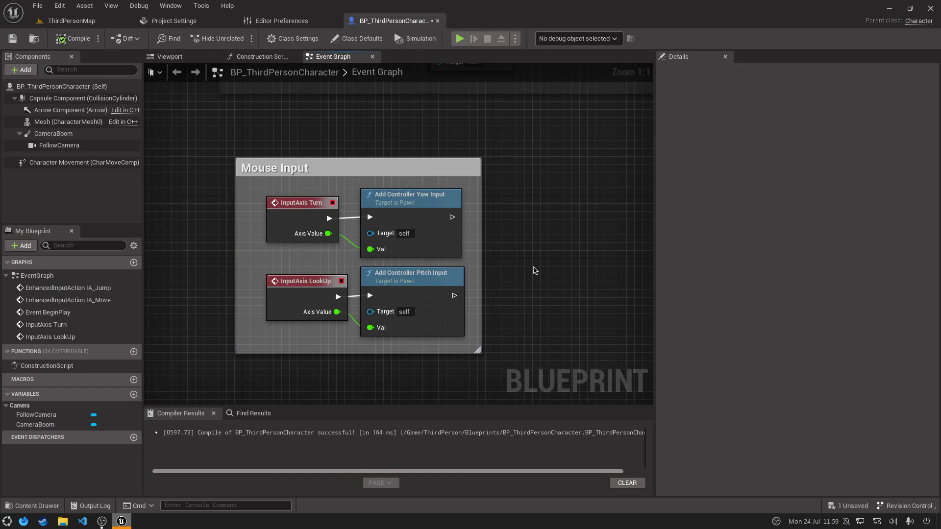
Move the Mouse Input comment up-left and set its colour to dark grey (242424FF).
{"action": "scroll", "coordinate": [540, 293], "scroll_direction": "down", "scroll_amount": 2}
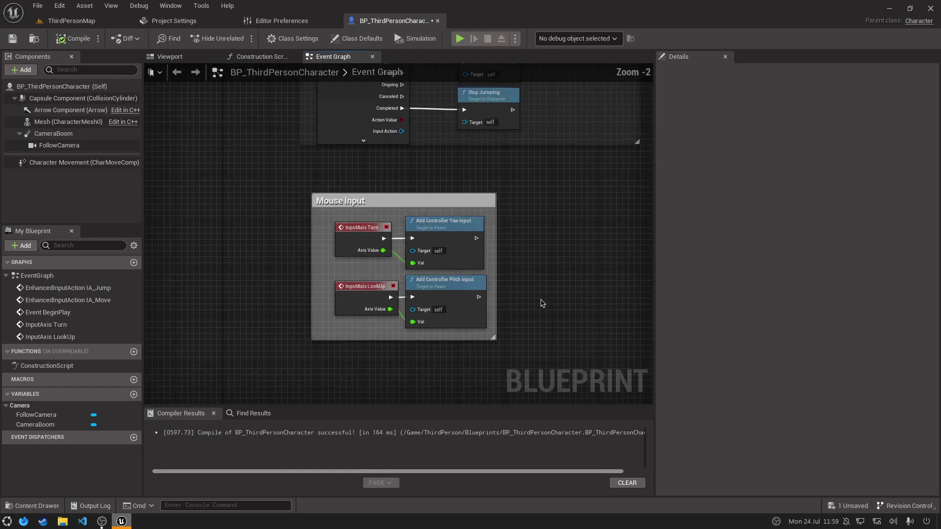
{"action": "left_click", "coordinate": [431, 276]}
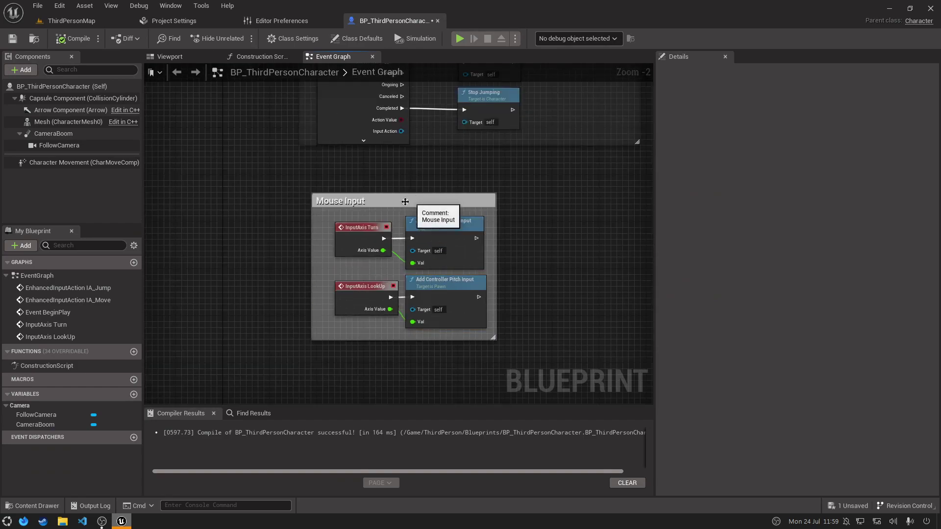
{"action": "left_click_drag", "start_coordinate": [403, 208], "coordinate": [392, 168]}
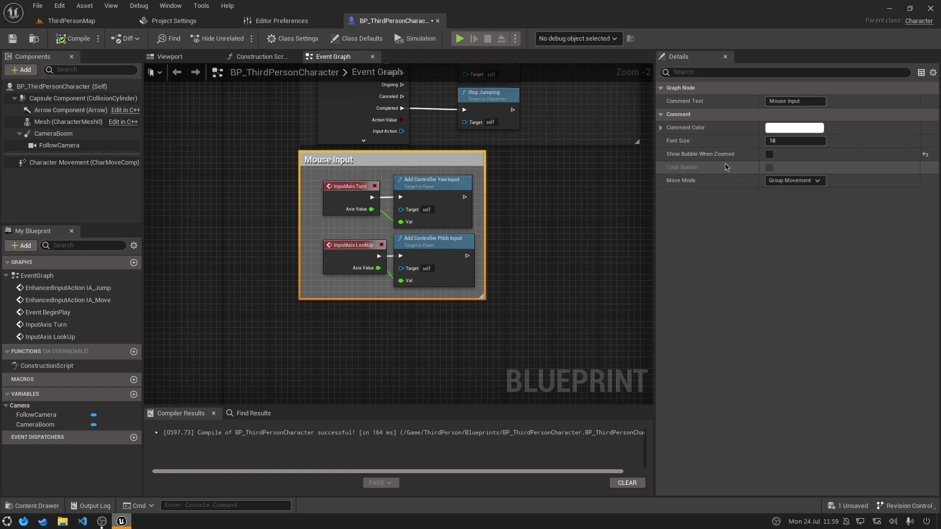
{"action": "left_click", "coordinate": [794, 127]}
{"action": "left_click_drag", "start_coordinate": [710, 248], "coordinate": [725, 365]}
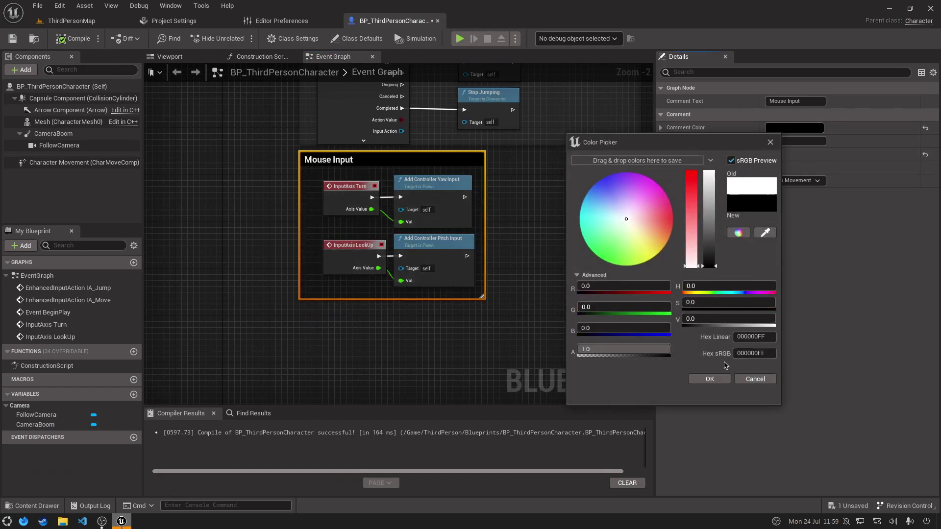
{"action": "left_click_drag", "start_coordinate": [712, 219], "coordinate": [708, 258]}
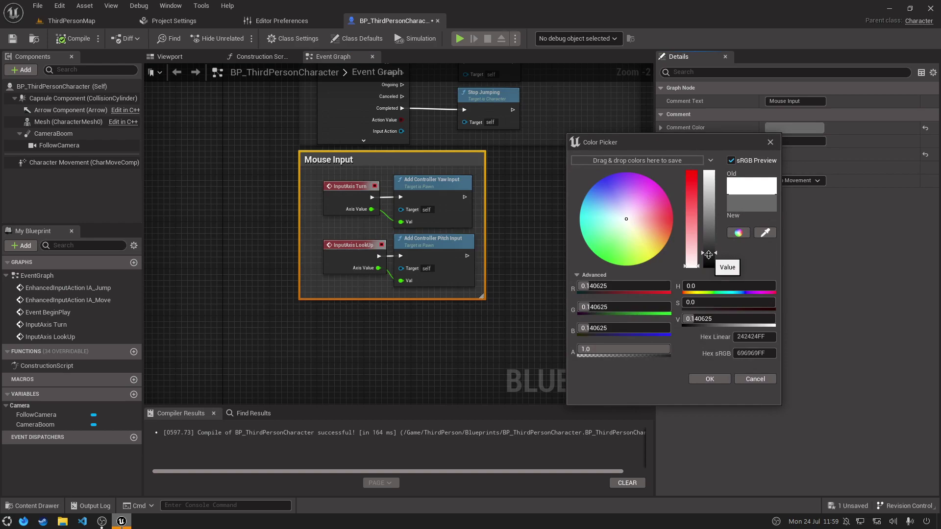
{"action": "left_click", "coordinate": [708, 380]}
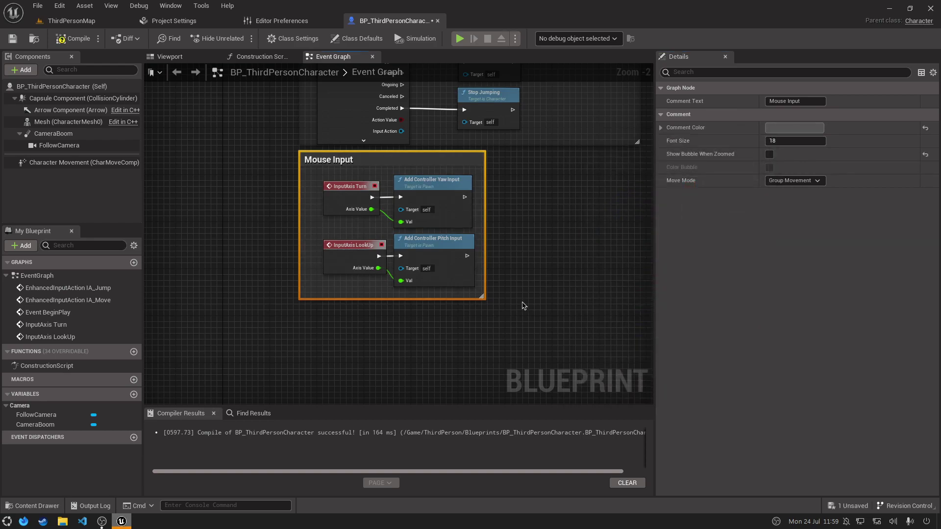
{"action": "left_click", "coordinate": [524, 298]}
{"action": "right_click_drag", "start_coordinate": [536, 252], "coordinate": [428, 263]}
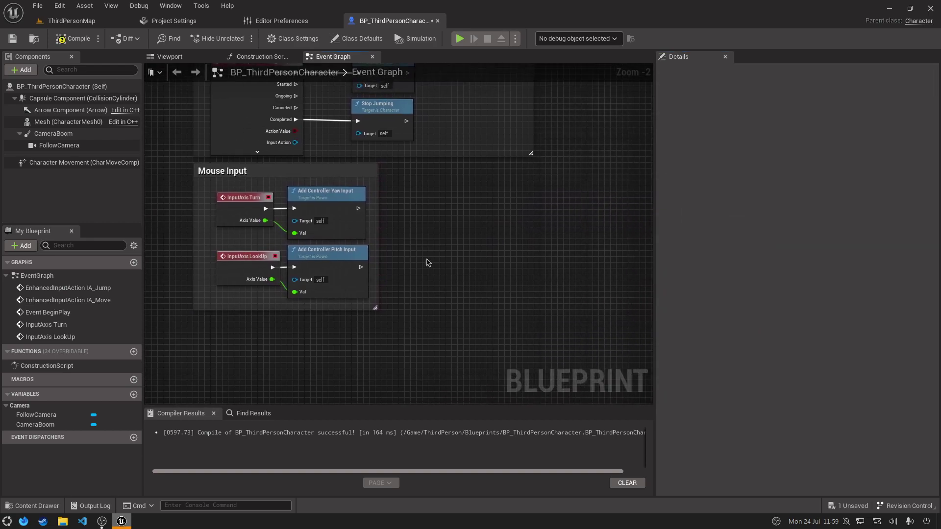
Connect a Branch node after Add Controller Yaw Input's exec output and move it right.
{"action": "left_click", "coordinate": [410, 203]}
{"action": "mouse_move", "coordinate": [358, 208]}
{"action": "left_mouse_down"}
{"action": "mouse_move", "coordinate": [402, 216]}
{"action": "mouse_move", "coordinate": [441, 206]}
{"action": "mouse_move", "coordinate": [420, 198]}
{"action": "left_mouse_up"}
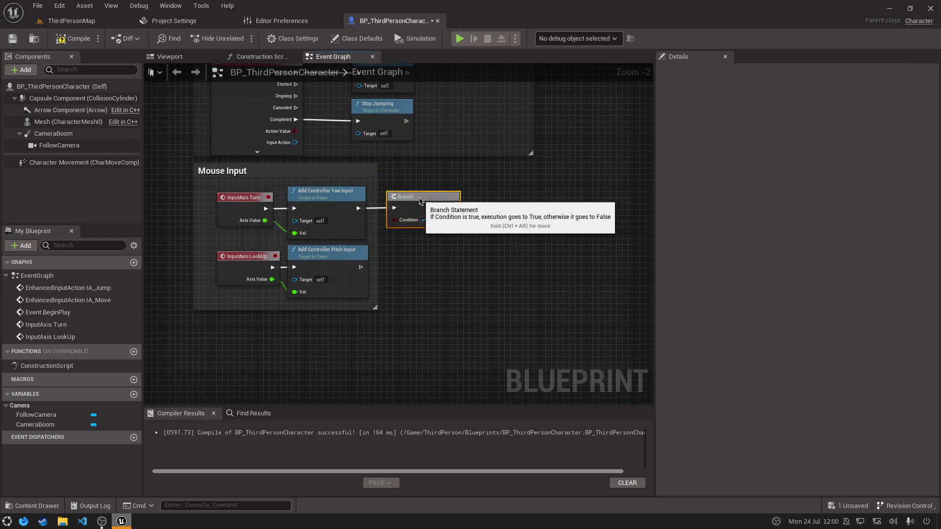
{"action": "right_click_drag", "start_coordinate": [474, 220], "coordinate": [449, 223]}
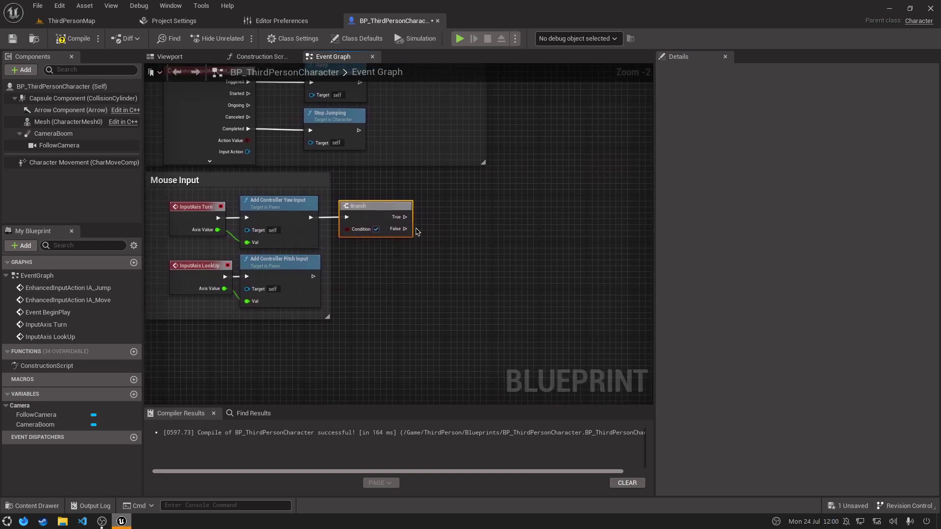
{"action": "left_click_drag", "start_coordinate": [375, 217], "coordinate": [523, 217]}
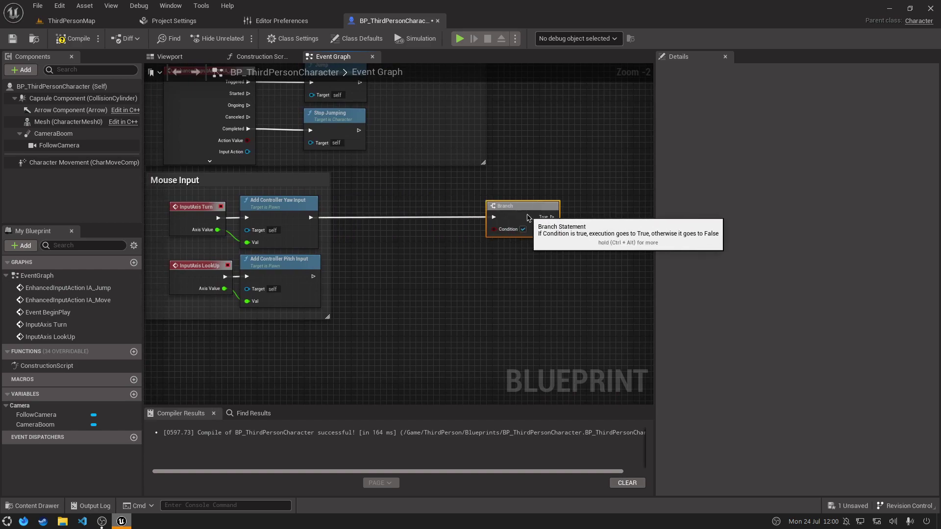
Chain Get Velocity into Vector Length and an == 0.0 check feeding the Branch Condition.
{"action": "right_click", "coordinate": [375, 250]}
{"action": "type", "text": "get"}
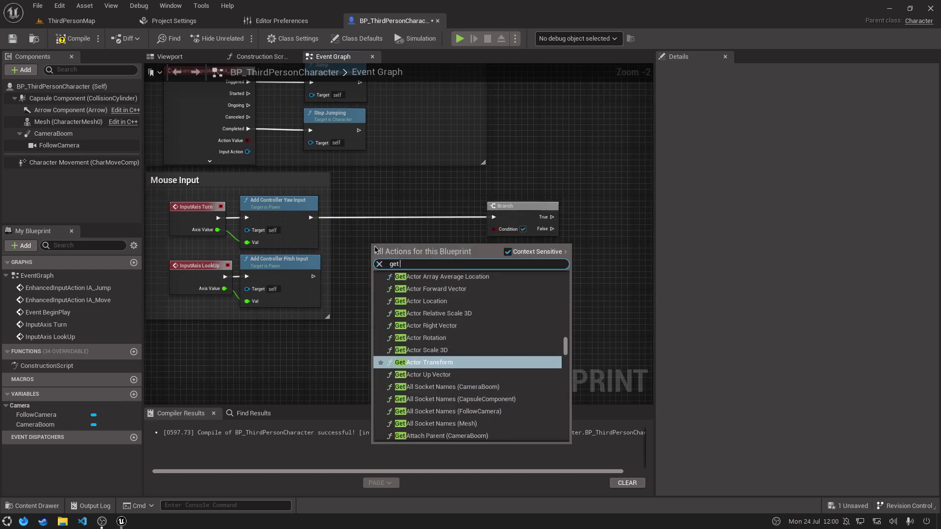
{"action": "type", "text": " velocit"}
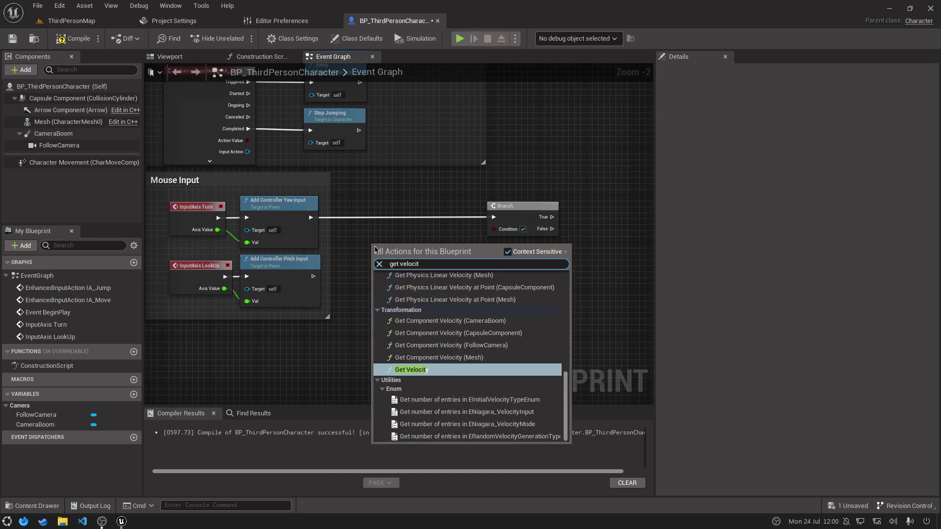
{"action": "key", "text": "Return"}
{"action": "left_click_drag", "start_coordinate": [451, 264], "coordinate": [453, 328]}
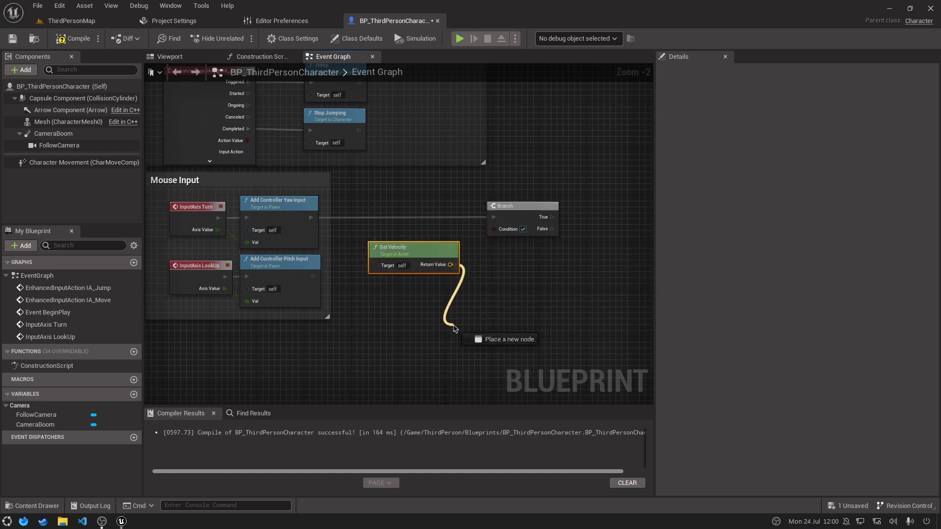
{"action": "type", "text": "vector le"}
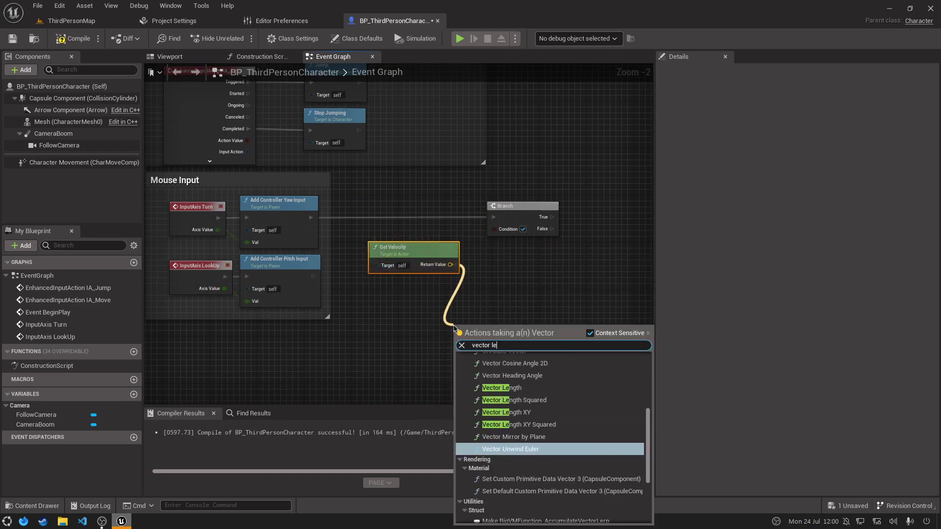
{"action": "type", "text": "n"}
{"action": "key", "text": "Return"}
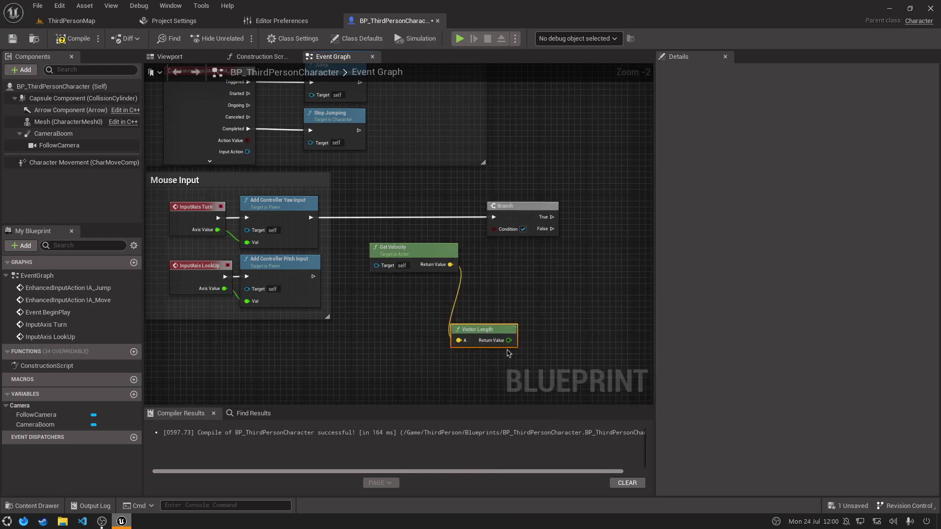
{"action": "left_click_drag", "start_coordinate": [509, 340], "coordinate": [528, 310]}
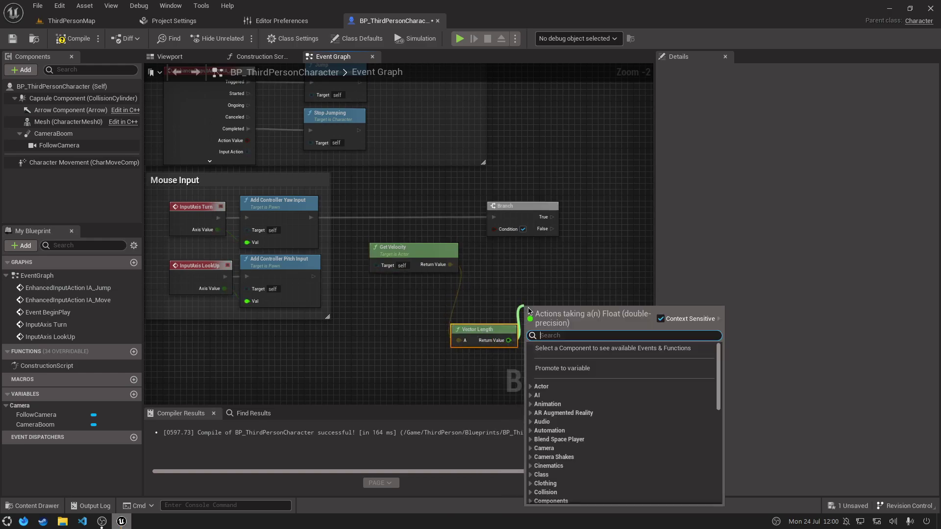
{"action": "type", "text": "=="}
{"action": "key", "text": "Return"}
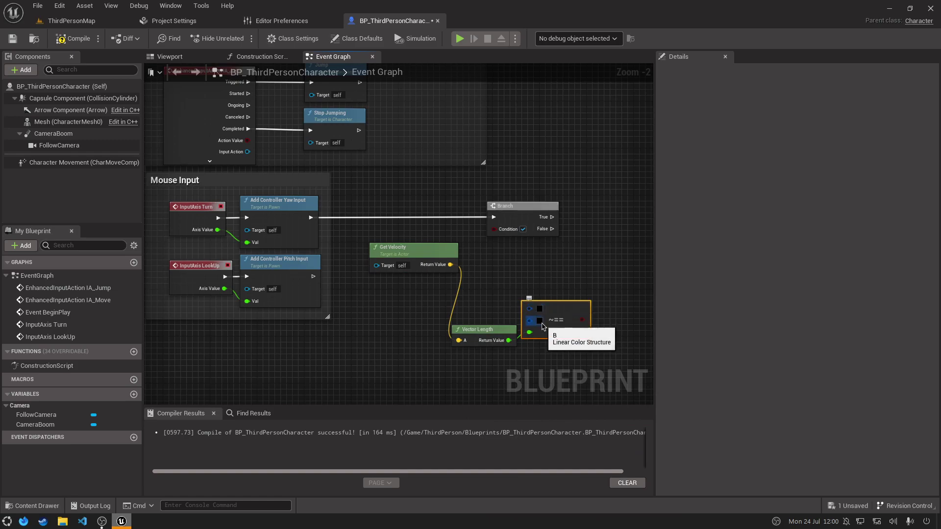
{"action": "key", "text": "Delete"}
{"action": "left_click_drag", "start_coordinate": [508, 340], "coordinate": [530, 341]}
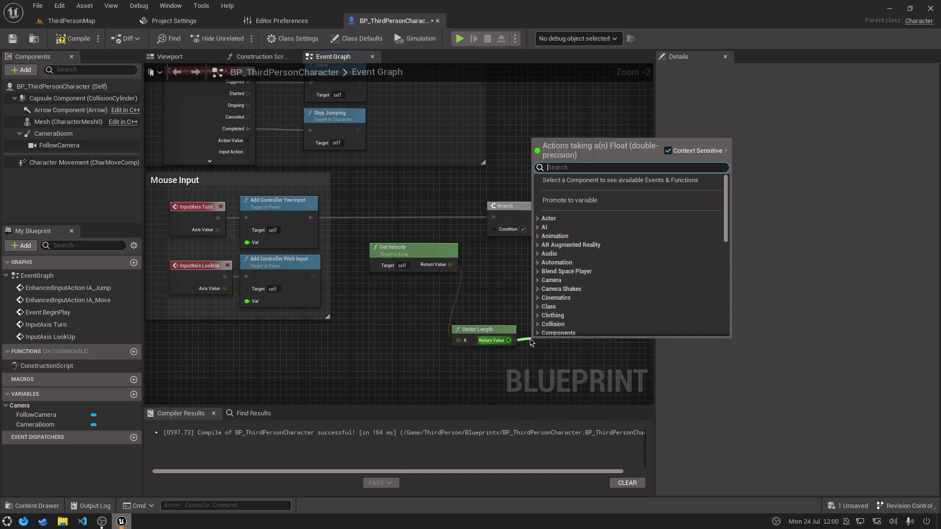
{"action": "type", "text": ">"}
{"action": "key", "text": "Escape"}
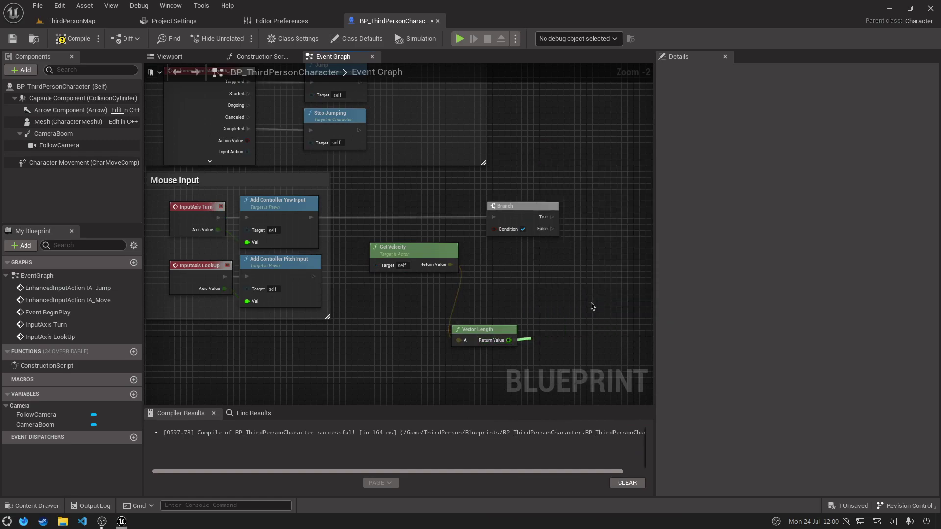
{"action": "key", "text": "ctrl+z"}
{"action": "left_click_drag", "start_coordinate": [585, 350], "coordinate": [493, 229]}
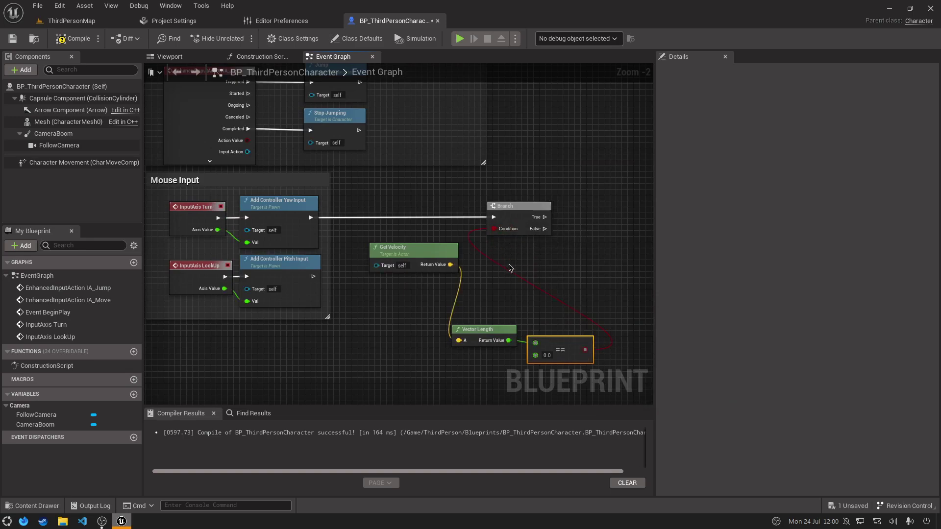
Arrange the Get Velocity, Vector Length and == nodes neatly together beside the Branch.
{"action": "scroll", "coordinate": [505, 289], "scroll_direction": "up", "scroll_amount": 2}
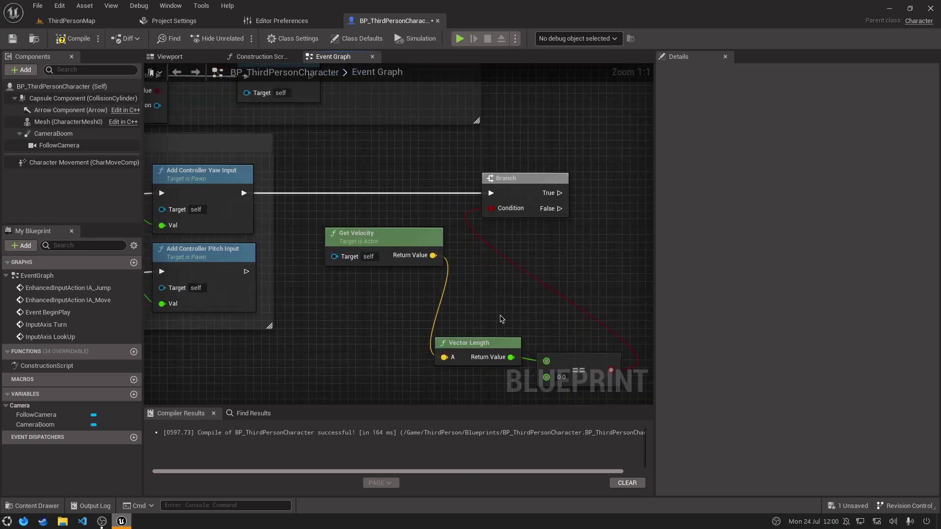
{"action": "left_click_drag", "start_coordinate": [476, 341], "coordinate": [494, 250]}
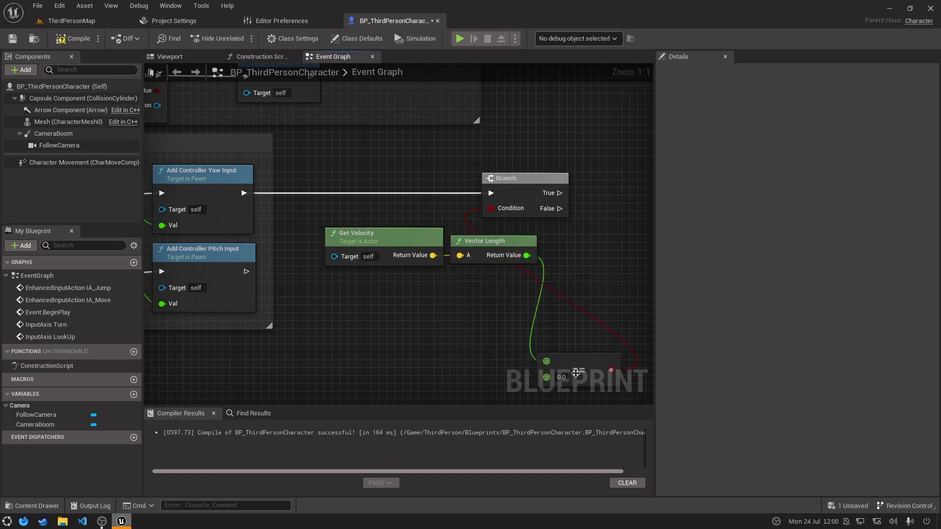
{"action": "mouse_move", "coordinate": [580, 364]}
{"action": "left_mouse_down"}
{"action": "mouse_move", "coordinate": [595, 239]}
{"action": "mouse_move", "coordinate": [588, 255]}
{"action": "left_mouse_up"}
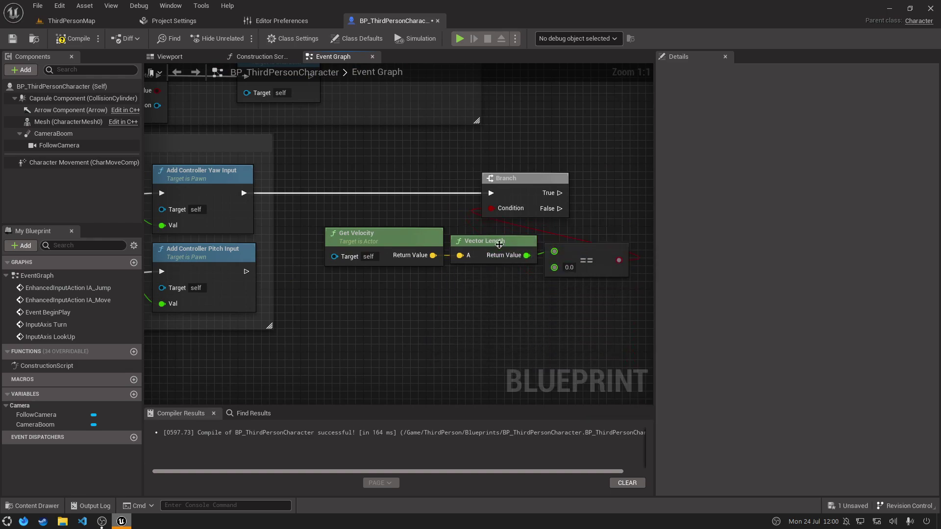
{"action": "mouse_move", "coordinate": [497, 249]}
{"action": "left_mouse_down"}
{"action": "mouse_move", "coordinate": [403, 272]}
{"action": "mouse_move", "coordinate": [404, 280]}
{"action": "left_mouse_up"}
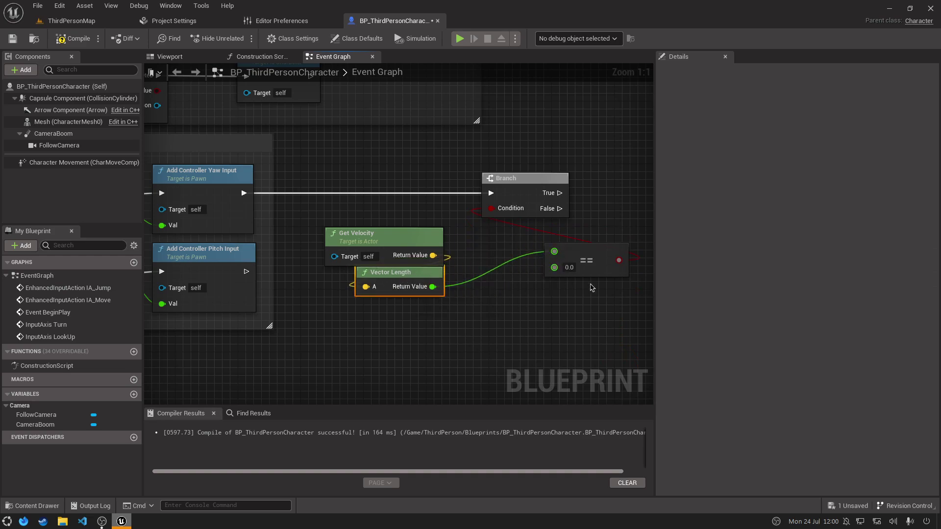
{"action": "left_click_drag", "start_coordinate": [587, 260], "coordinate": [487, 277]}
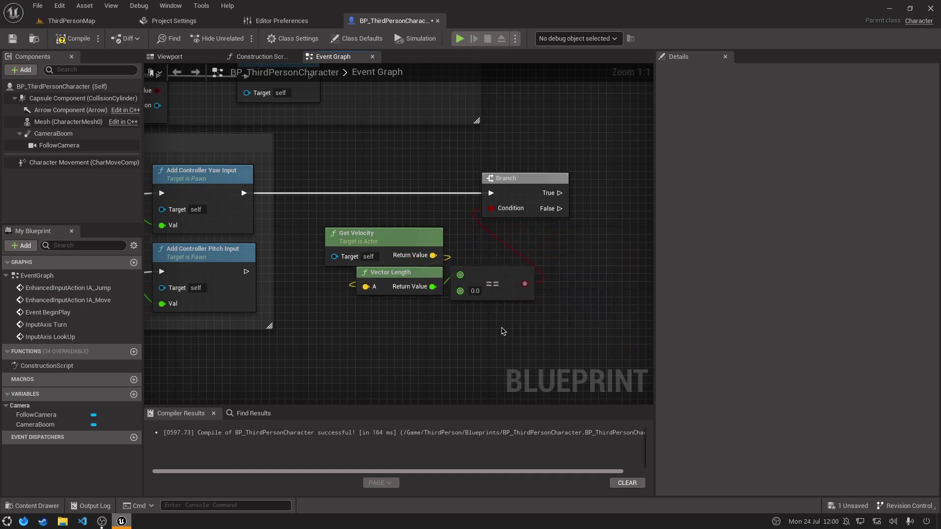
{"action": "left_click_drag", "start_coordinate": [502, 328], "coordinate": [354, 212]}
{"action": "left_click", "coordinate": [390, 167]}
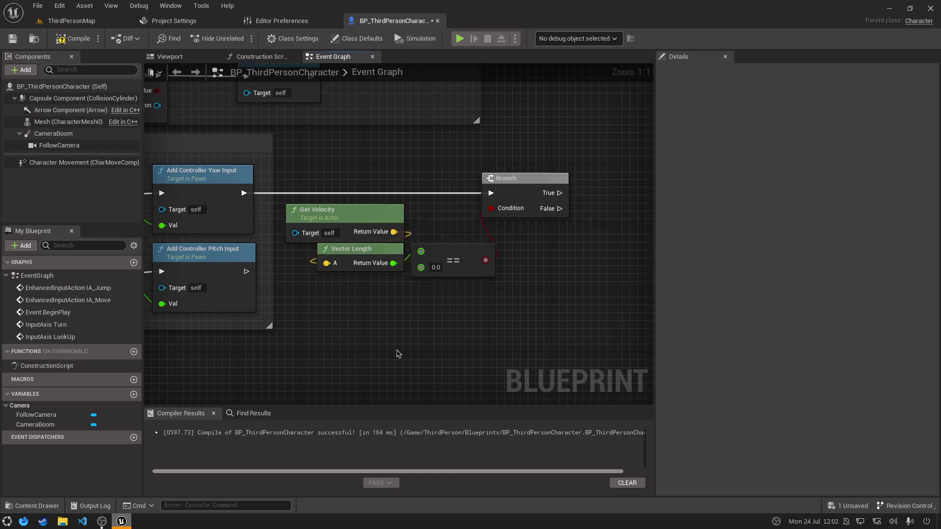
Add a Sequence node off the Branch's True output.
{"action": "right_click_drag", "start_coordinate": [578, 276], "coordinate": [364, 313]}
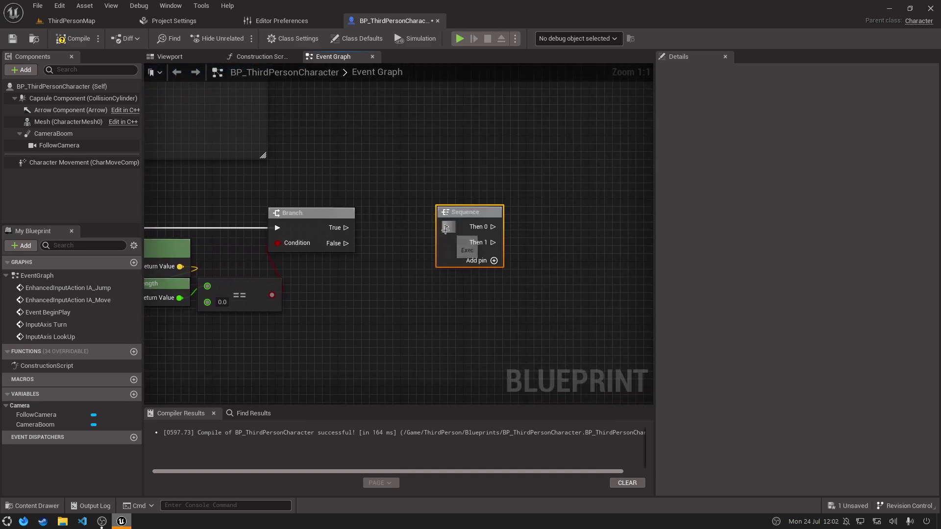
{"action": "mouse_move", "coordinate": [345, 228]}
{"action": "left_mouse_down"}
{"action": "mouse_move", "coordinate": [446, 227]}
{"action": "mouse_move", "coordinate": [415, 213]}
{"action": "left_mouse_up"}
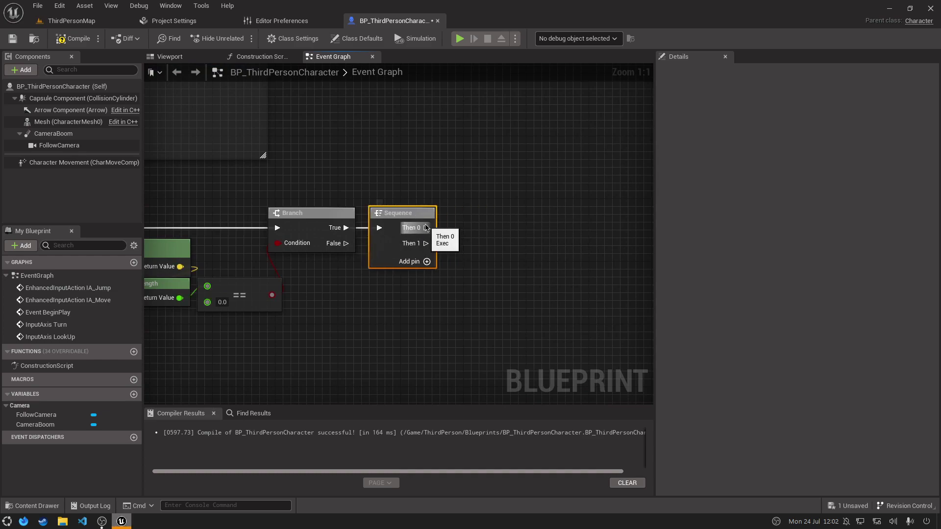
{"action": "right_click_drag", "start_coordinate": [478, 220], "coordinate": [389, 222]}
{"action": "left_click", "coordinate": [419, 206]}
Add two Branch nodes fed by Sequence Then 0 and Then 1, spaced apart vertically.
{"action": "left_click", "coordinate": [443, 176]}
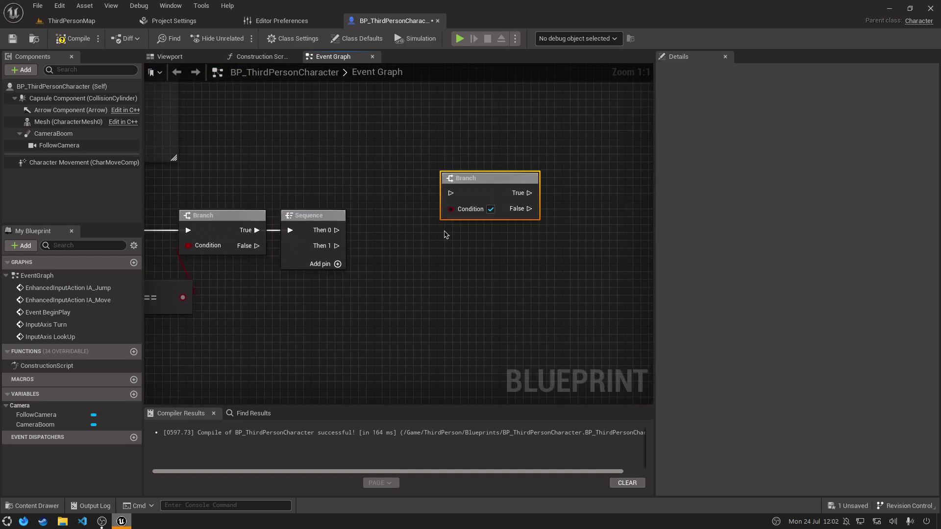
{"action": "left_click", "coordinate": [442, 240]}
{"action": "mouse_move", "coordinate": [451, 258]}
{"action": "left_mouse_down"}
{"action": "mouse_move", "coordinate": [337, 245]}
{"action": "mouse_move", "coordinate": [451, 192]}
{"action": "left_mouse_up"}
{"action": "left_click", "coordinate": [425, 298]}
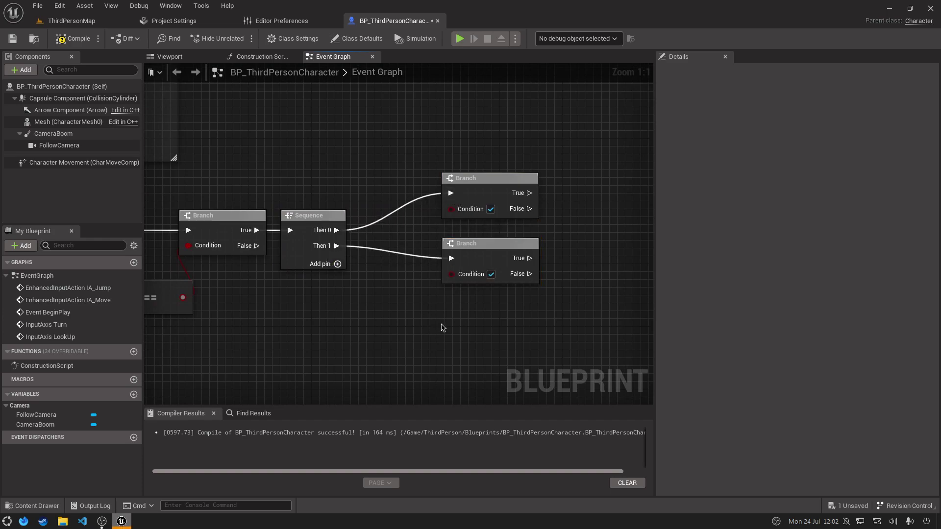
{"action": "left_click_drag", "start_coordinate": [475, 273], "coordinate": [477, 300]}
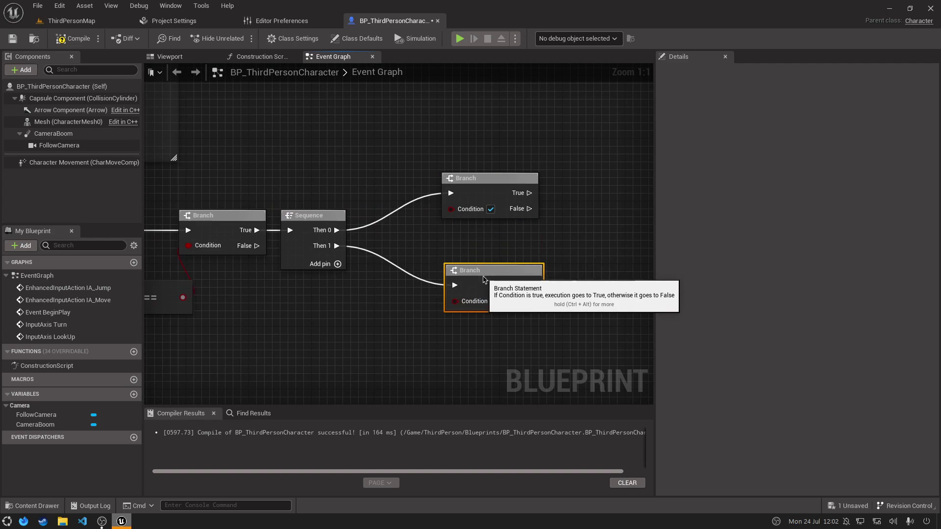
{"action": "left_click", "coordinate": [475, 241]}
{"action": "left_click", "coordinate": [479, 193]}
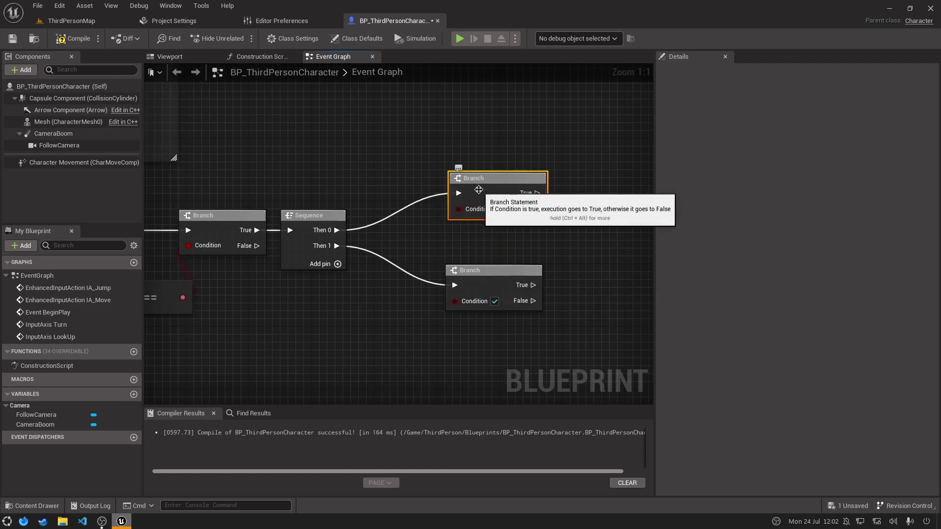
{"action": "left_click_drag", "start_coordinate": [479, 193], "coordinate": [487, 193]}
{"action": "left_click", "coordinate": [480, 234]}
{"action": "right_click_drag", "start_coordinate": [457, 259], "coordinate": [397, 274]}
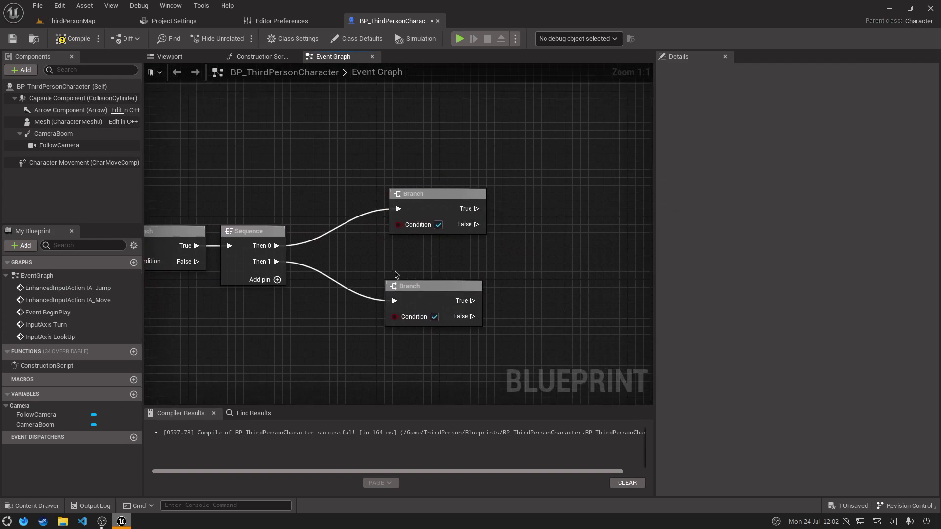
Search the action list for 'get turn' and Enhanced Input look events, closing it without adding anything.
{"action": "right_click", "coordinate": [387, 272]}
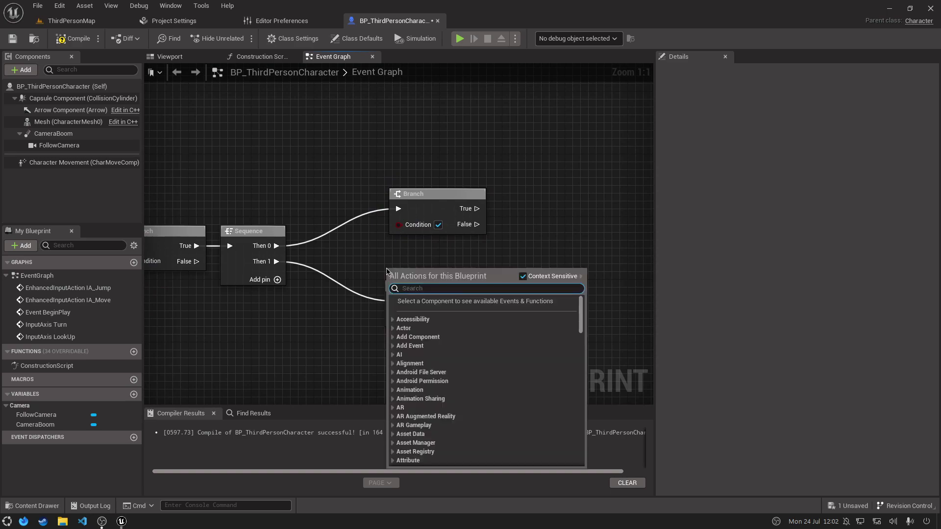
{"action": "type", "text": "get turn"}
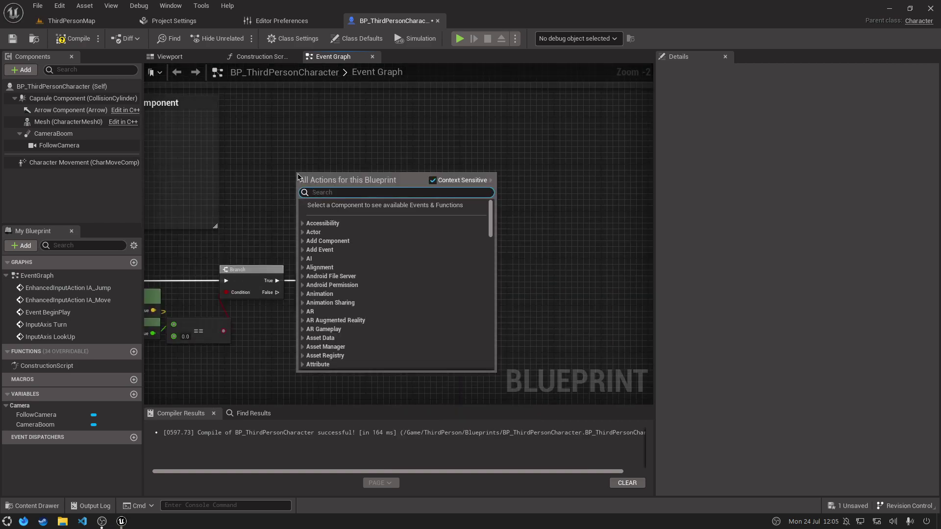
{"action": "type", "text": "enhanced"}
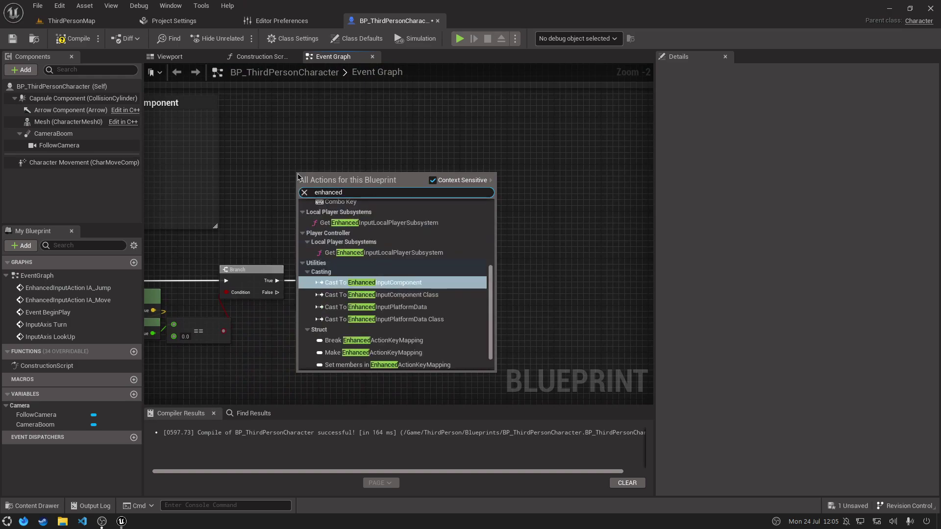
{"action": "type", "text": "inputlo"}
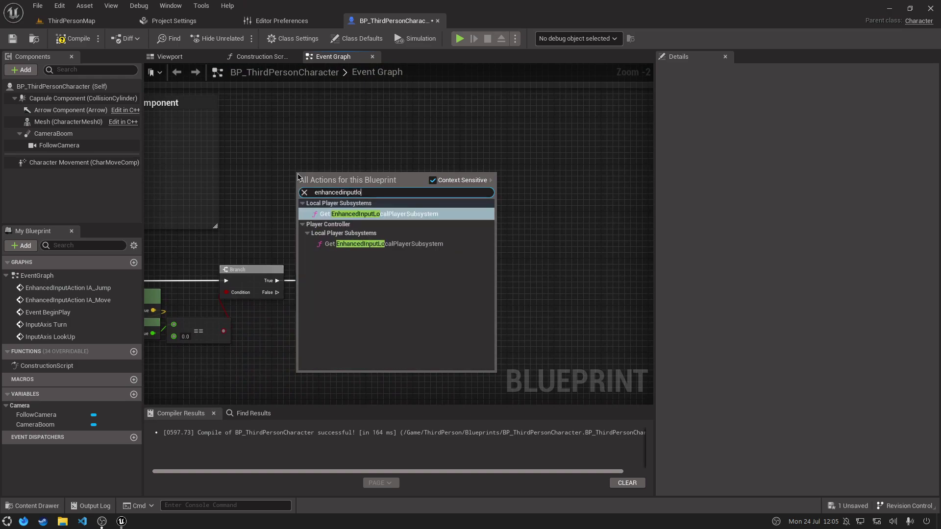
{"action": "key", "text": "BackSpace"}
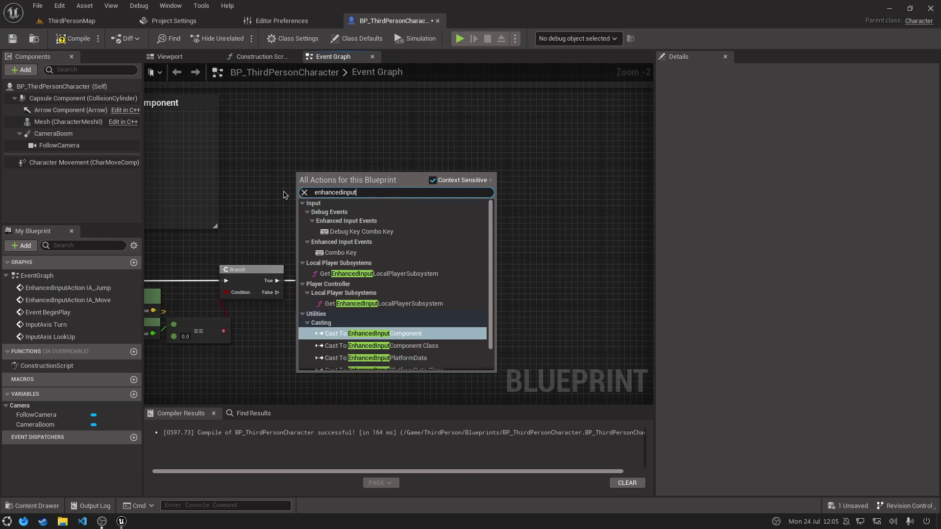
{"action": "scroll", "coordinate": [409, 250], "scroll_direction": "down", "scroll_amount": 2}
{"action": "left_click", "coordinate": [399, 148]}
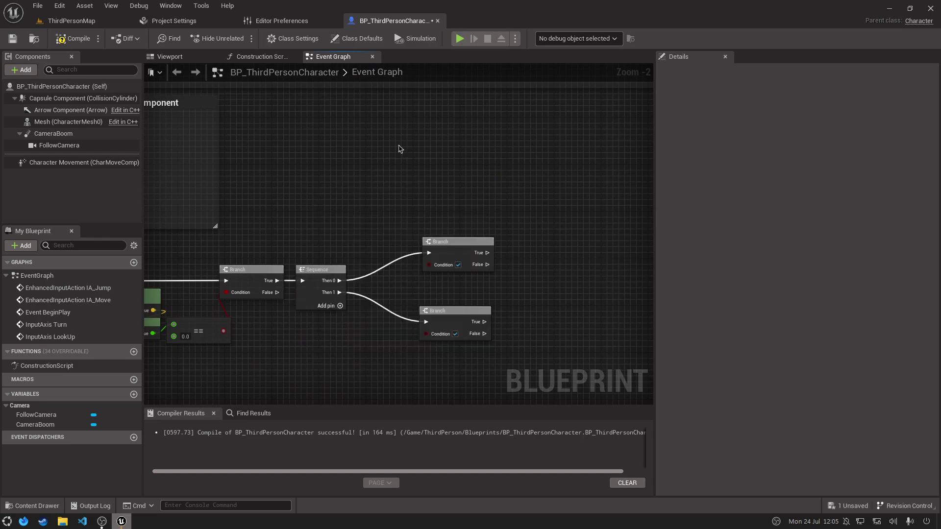
Add the EnhancedInputAction IA_Look event and split its Action Value into X and Y.
{"action": "right_click", "coordinate": [385, 157]}
{"action": "type", "text": "ia_"}
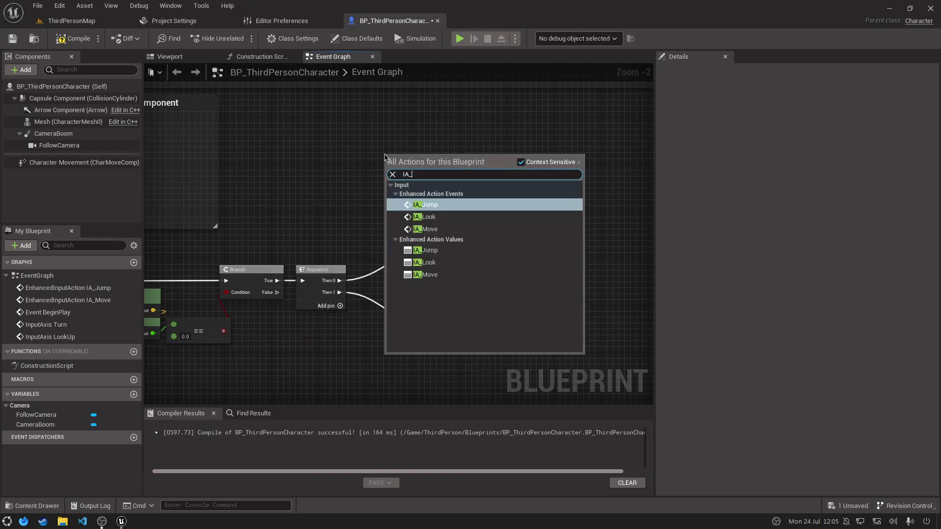
{"action": "type", "text": "l"}
{"action": "key", "text": "Escape"}
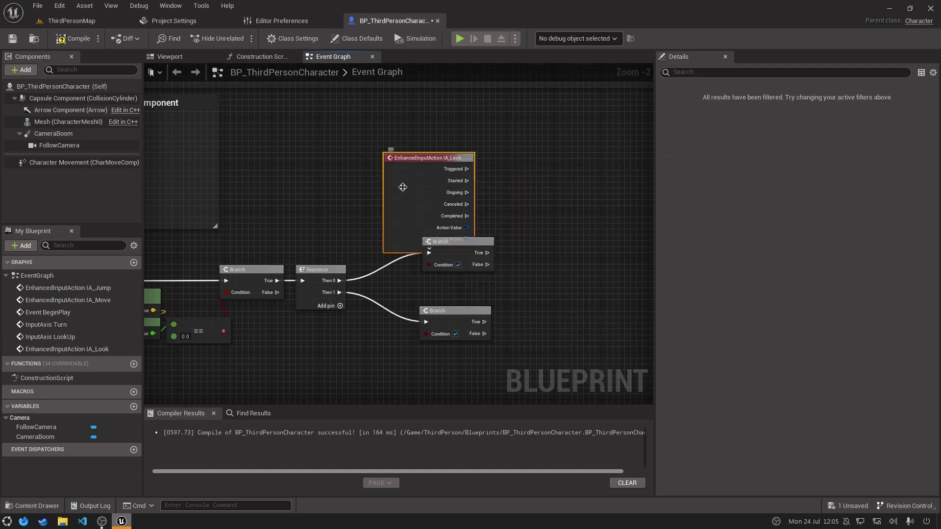
{"action": "left_click_drag", "start_coordinate": [439, 194], "coordinate": [341, 169]}
{"action": "scroll", "coordinate": [341, 169], "scroll_direction": "up", "scroll_amount": 2}
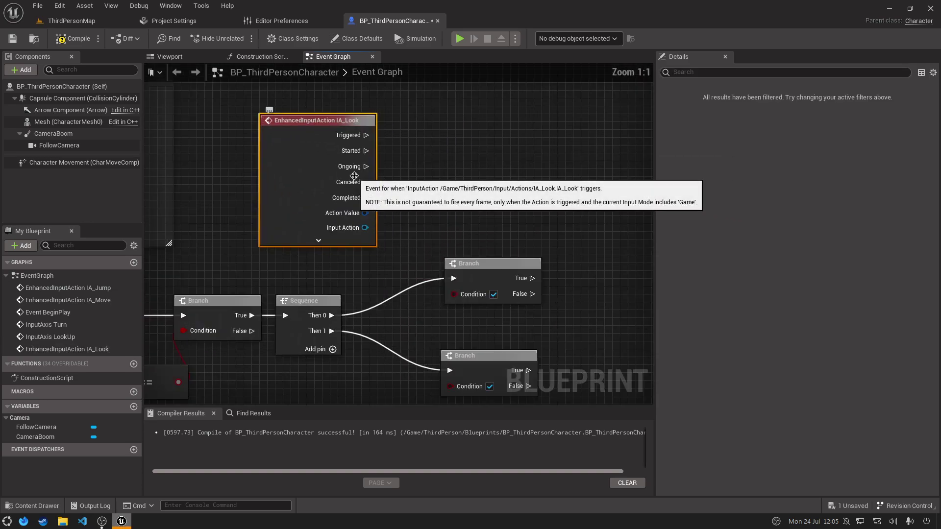
{"action": "right_click", "coordinate": [378, 217]}
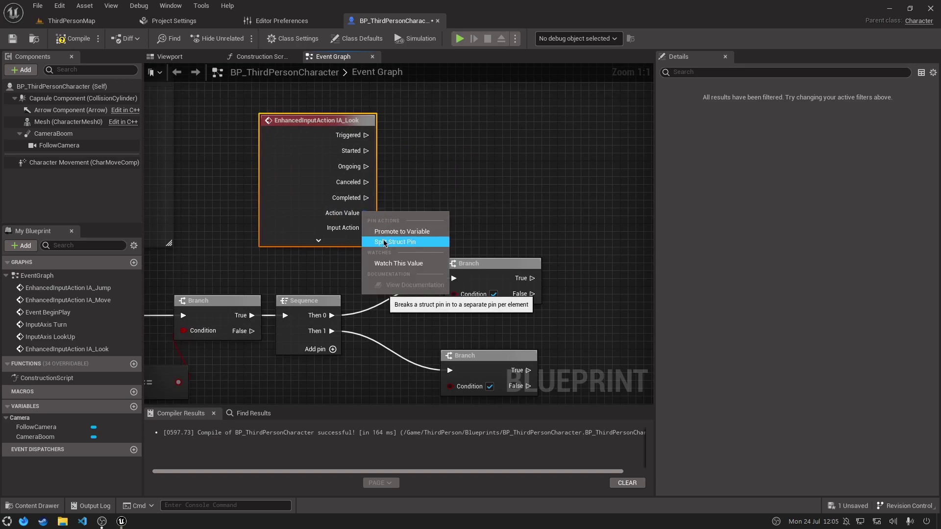
{"action": "key", "text": "Escape"}
{"action": "right_click_drag", "start_coordinate": [382, 221], "coordinate": [343, 159]}
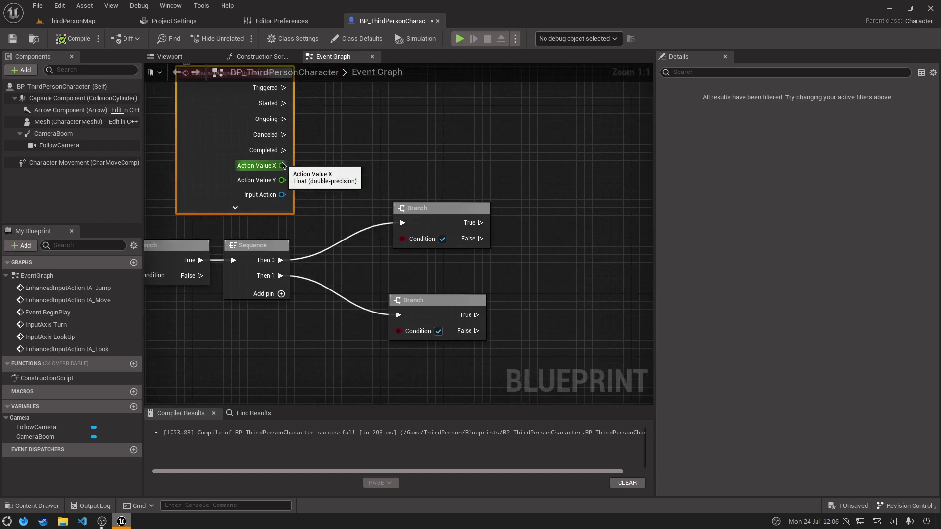
{"action": "left_click_drag", "start_coordinate": [282, 165], "coordinate": [314, 170]}
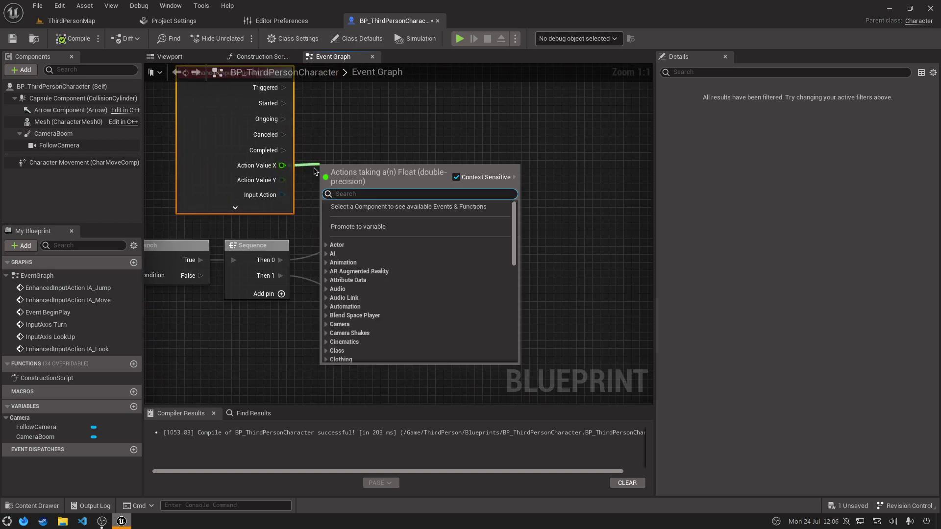
Add a Greater node from Action Value X with threshold 0.3, feeding the upper Branch's Condition.
{"action": "type", "text": "float"}
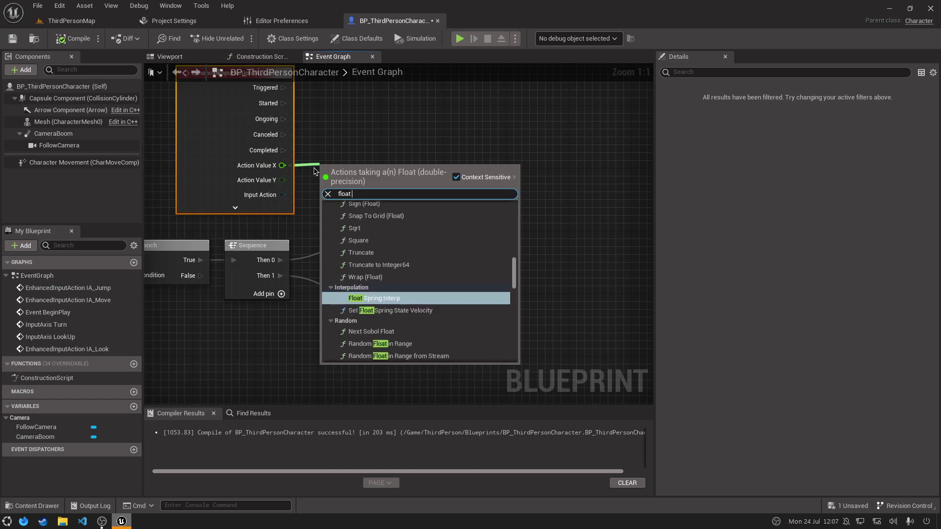
{"action": "type", "text": " greater"}
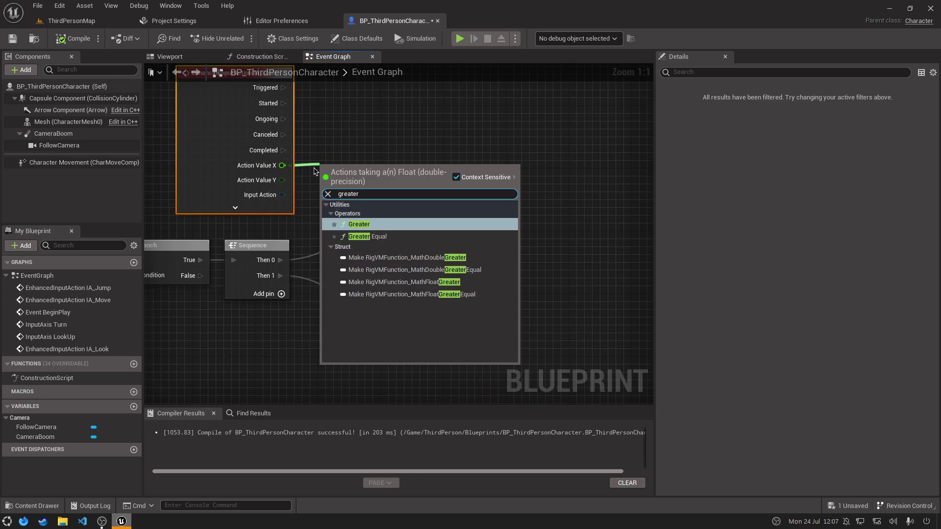
{"action": "key", "text": "Return"}
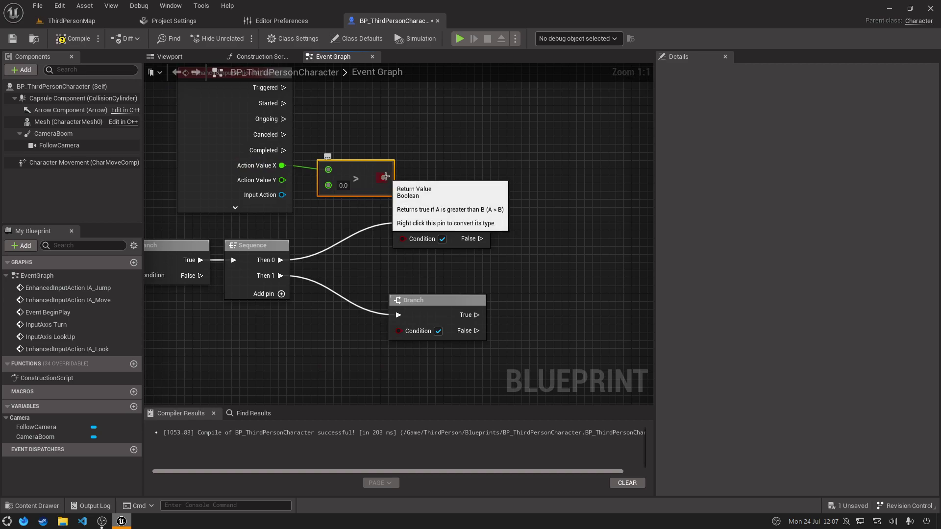
{"action": "left_click_drag", "start_coordinate": [389, 184], "coordinate": [406, 237]}
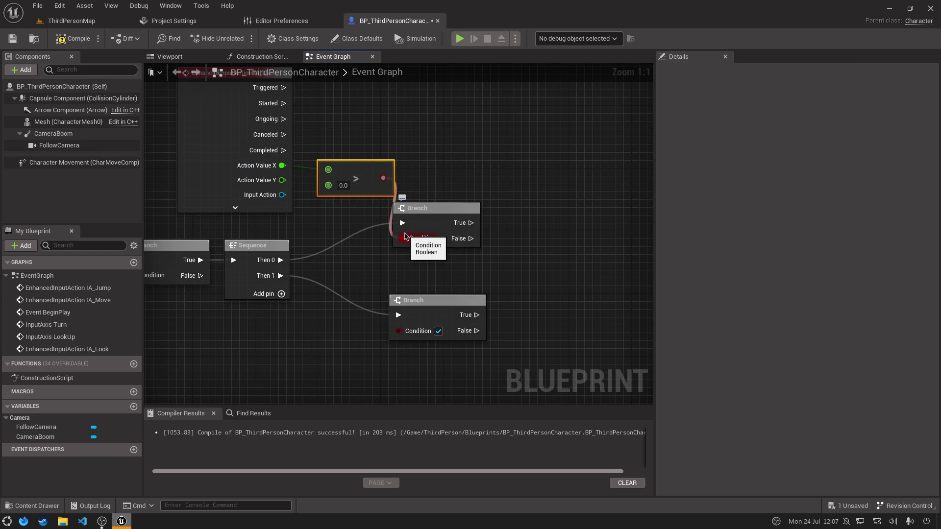
{"action": "left_click", "coordinate": [343, 185]}
{"action": "type", "text": "3"}
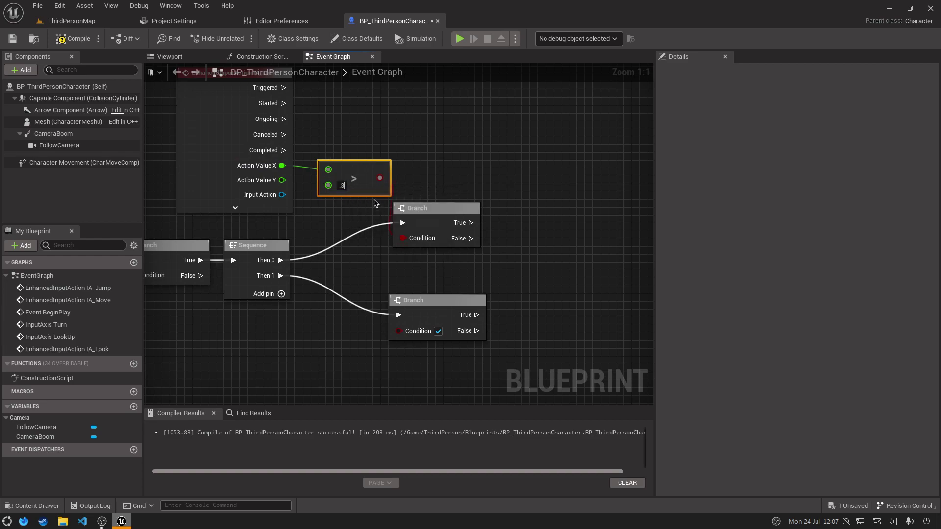
{"action": "left_click", "coordinate": [487, 158]}
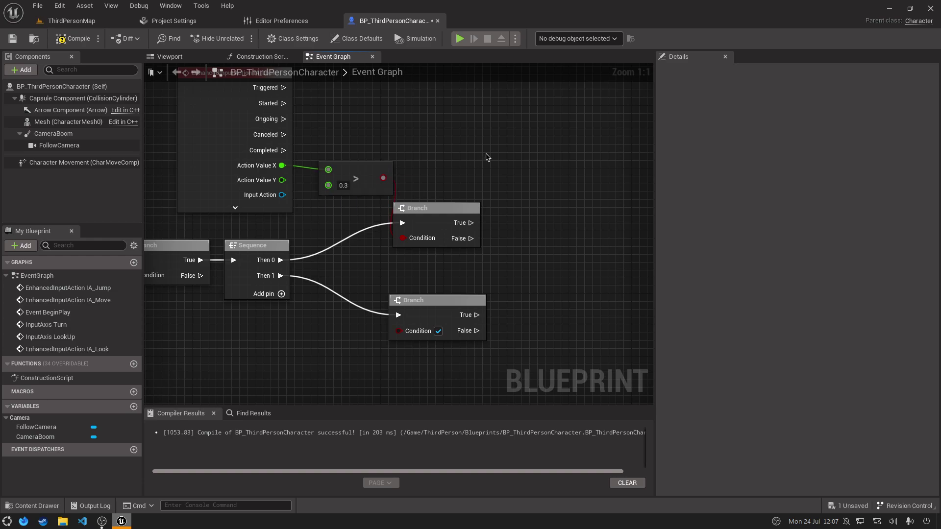
Wire the Turn axis value into the greater-than check and compile the Blueprint.
{"action": "right_click_drag", "start_coordinate": [196, 254], "coordinate": [404, 253]}
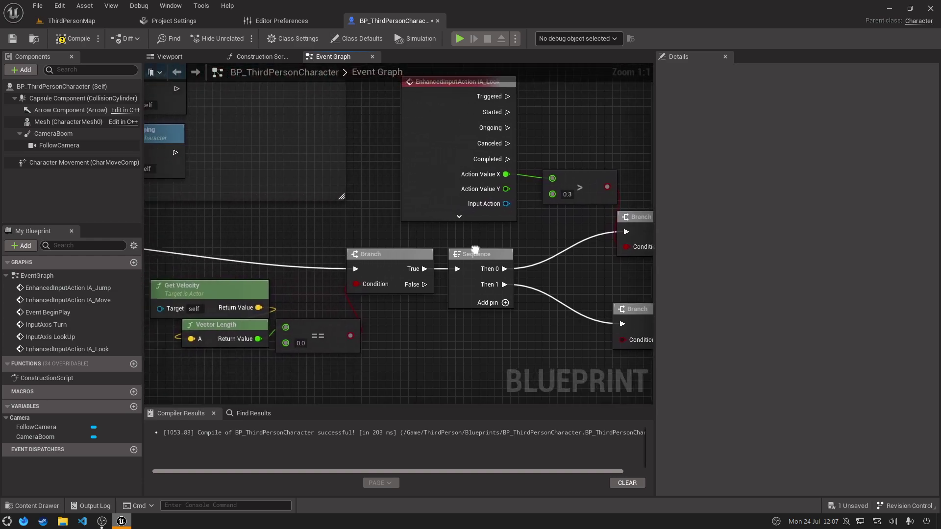
{"action": "scroll", "coordinate": [404, 253], "scroll_direction": "down", "scroll_amount": 2}
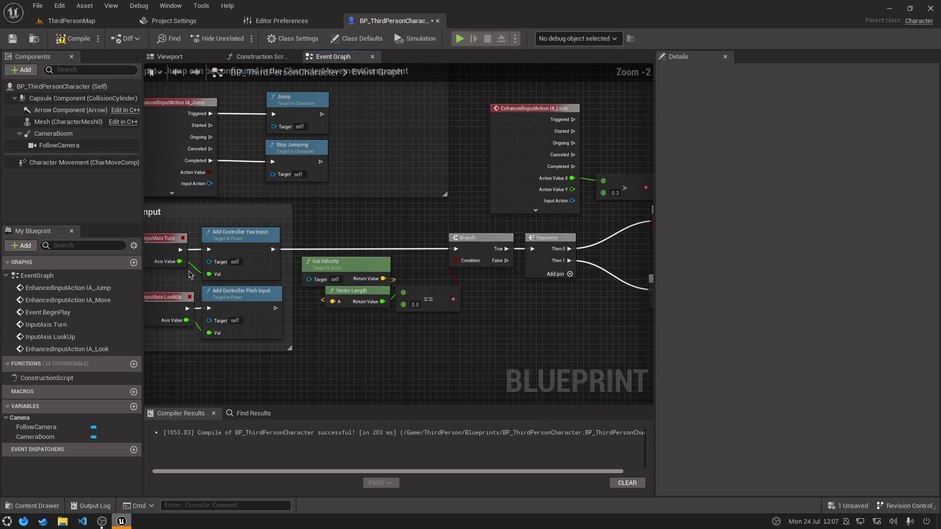
{"action": "mouse_move", "coordinate": [179, 261]}
{"action": "left_mouse_down"}
{"action": "mouse_move", "coordinate": [418, 273]}
{"action": "mouse_move", "coordinate": [603, 184]}
{"action": "left_mouse_up"}
{"action": "right_click_drag", "start_coordinate": [446, 277], "coordinate": [253, 286]}
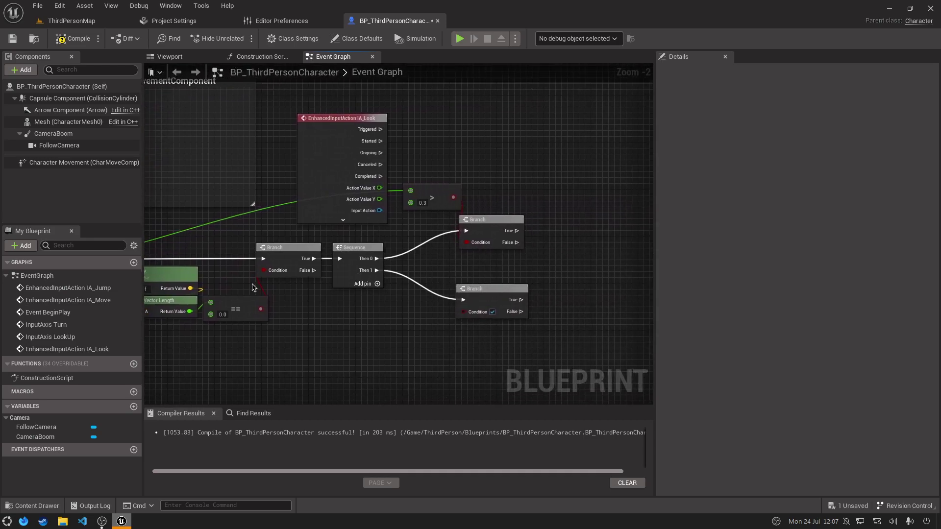
{"action": "left_click", "coordinate": [88, 33]}
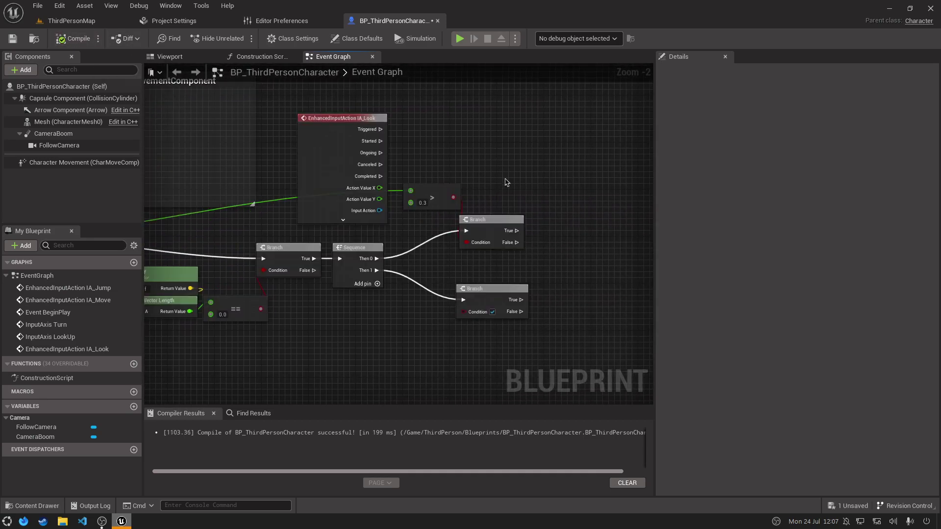
Add a less-than node fed by InputAxis Turn's Axis Value.
{"action": "right_click_drag", "start_coordinate": [507, 183], "coordinate": [399, 172]}
{"action": "scroll", "coordinate": [451, 216], "scroll_direction": "up", "scroll_amount": 2}
{"action": "right_click_drag", "start_coordinate": [452, 216], "coordinate": [357, 216]}
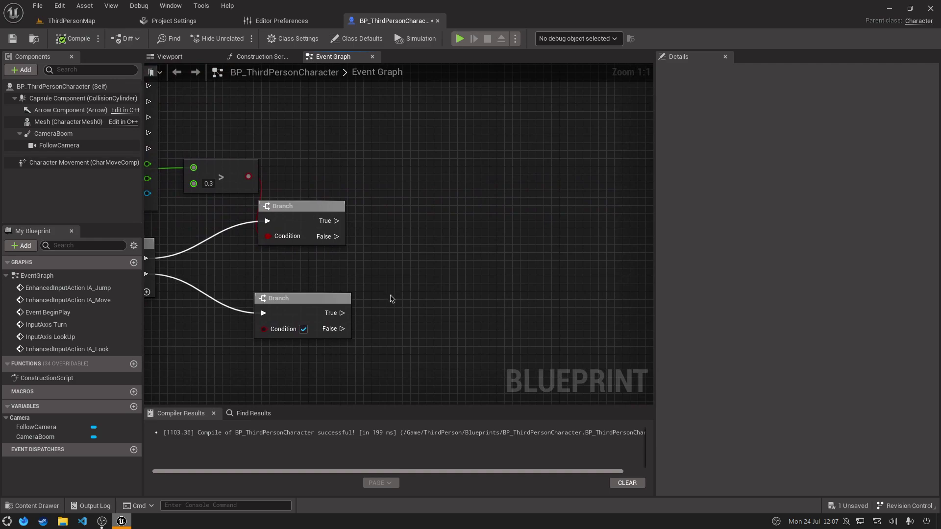
{"action": "right_click_drag", "start_coordinate": [392, 298], "coordinate": [515, 264]}
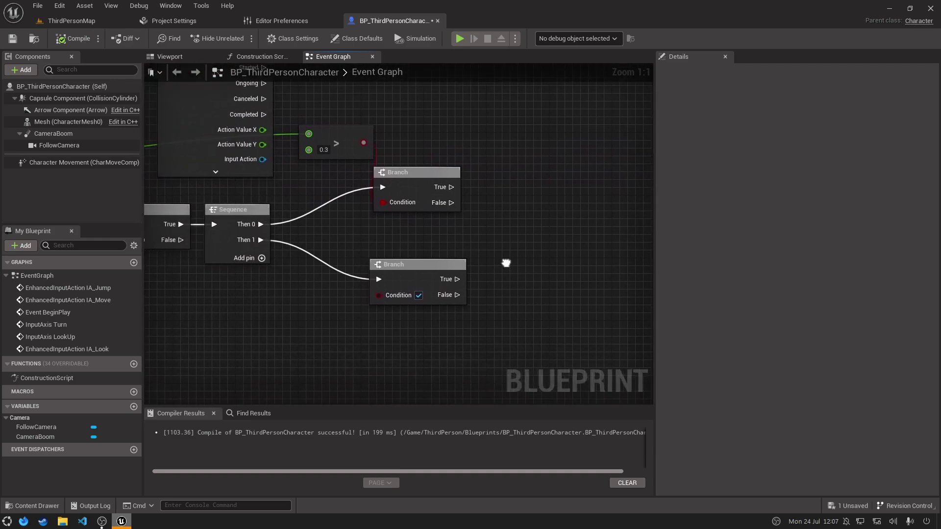
{"action": "left_click", "coordinate": [355, 134]}
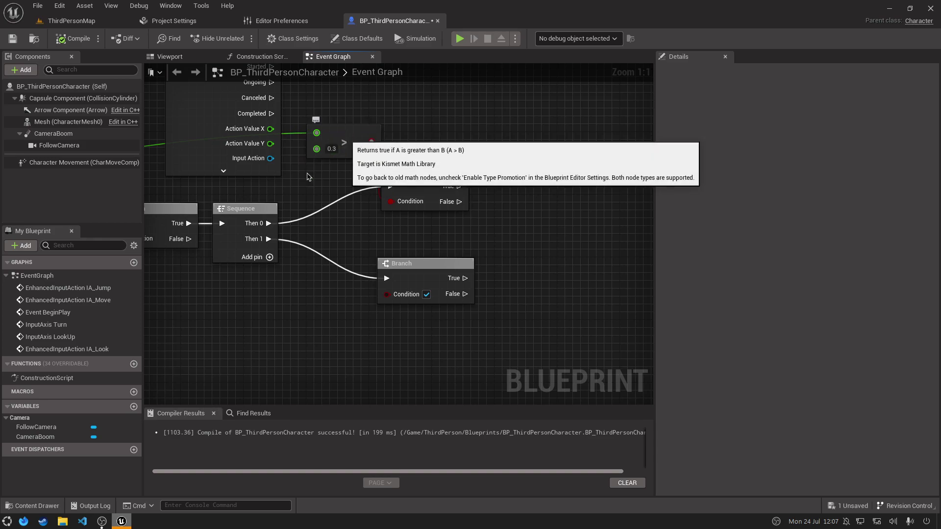
{"action": "scroll", "coordinate": [343, 137], "scroll_direction": "down", "scroll_amount": 1}
{"action": "right_click_drag", "start_coordinate": [275, 216], "coordinate": [445, 234]}
{"action": "scroll", "coordinate": [444, 234], "scroll_direction": "down", "scroll_amount": 2}
{"action": "right_click_drag", "start_coordinate": [187, 230], "coordinate": [287, 231]}
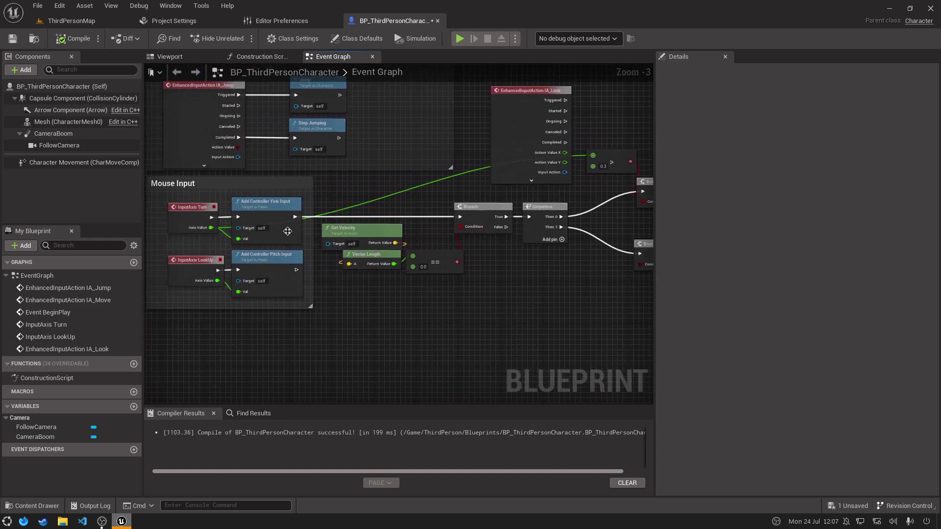
{"action": "left_click_drag", "start_coordinate": [211, 228], "coordinate": [622, 228]}
{"action": "type", "text": "<"}
{"action": "key", "text": "Return"}
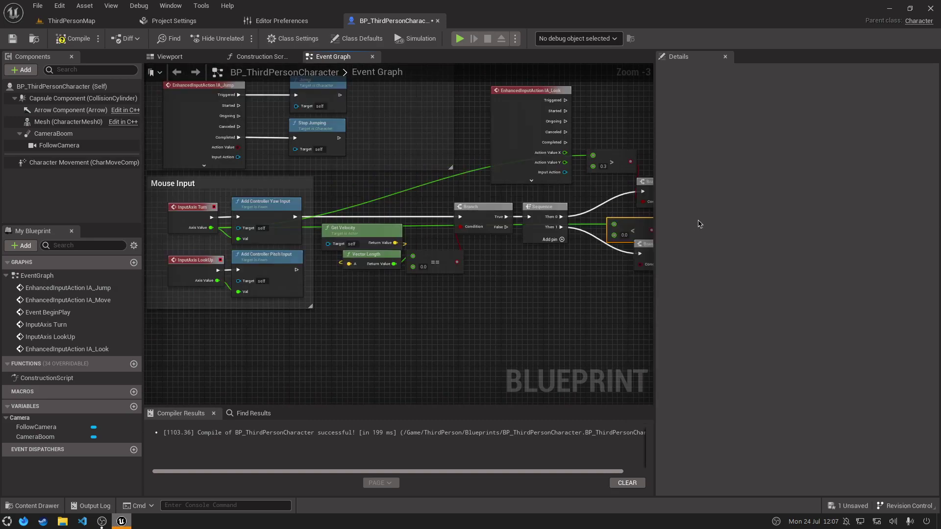
Set the less-than threshold to -0.3, wire it to the lower Branch, and compile.
{"action": "scroll", "coordinate": [637, 225], "scroll_direction": "up", "scroll_amount": 3}
{"action": "right_click_drag", "start_coordinate": [564, 317], "coordinate": [348, 319]}
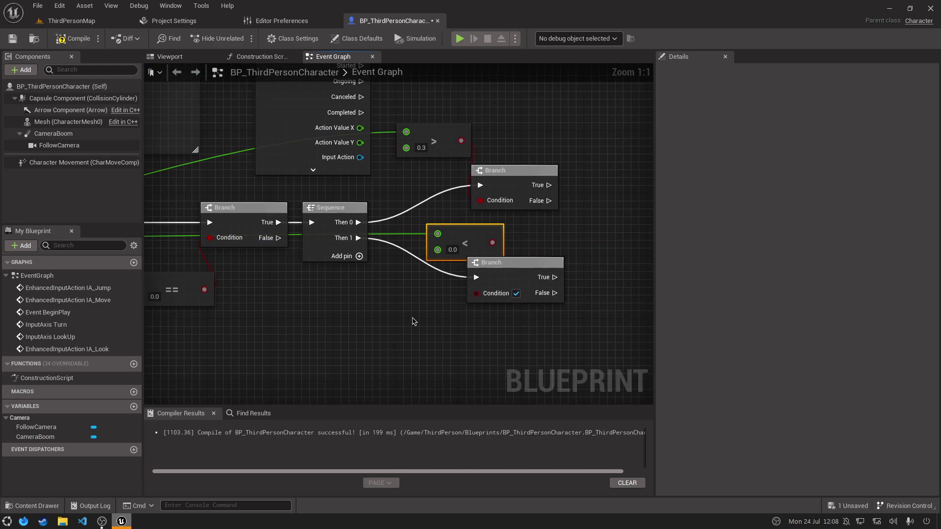
{"action": "left_click", "coordinate": [449, 250]}
{"action": "type", "text": "-0.3"}
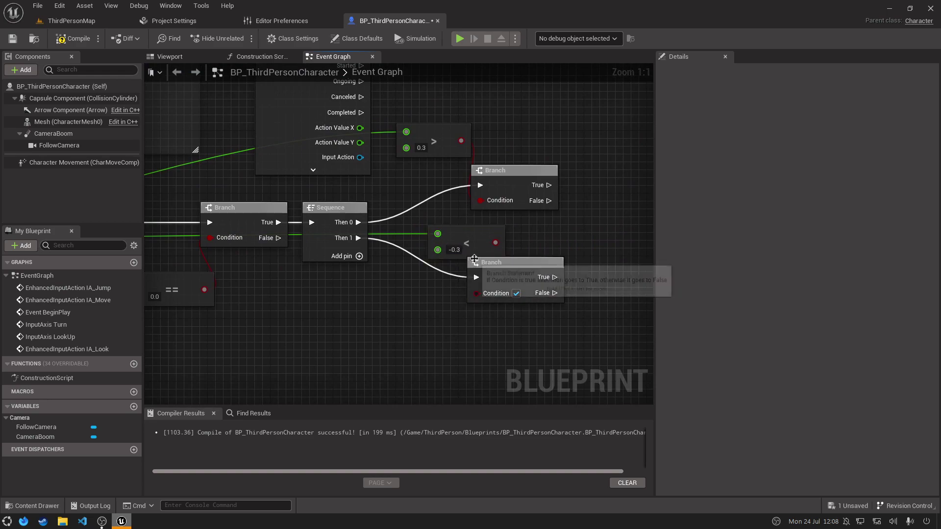
{"action": "left_click_drag", "start_coordinate": [495, 243], "coordinate": [476, 293]}
{"action": "left_click_drag", "start_coordinate": [478, 234], "coordinate": [424, 289]}
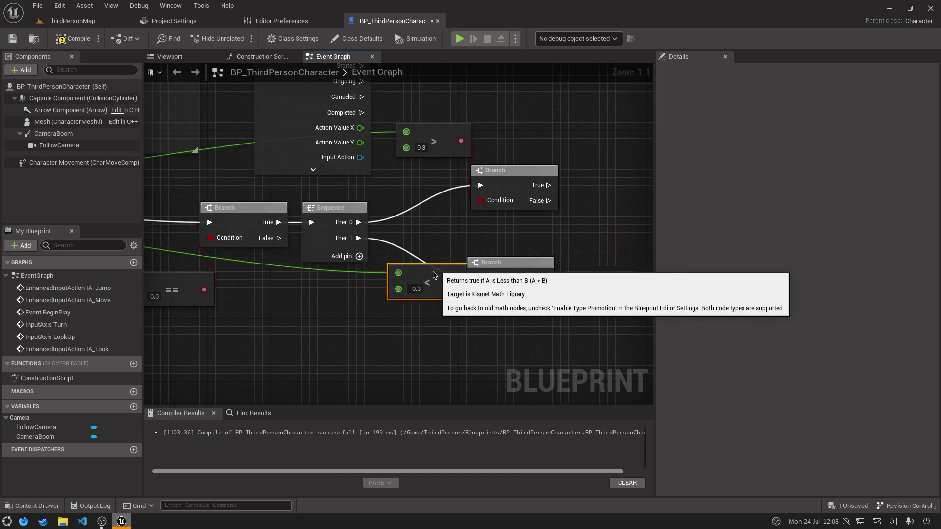
{"action": "left_click", "coordinate": [73, 38]}
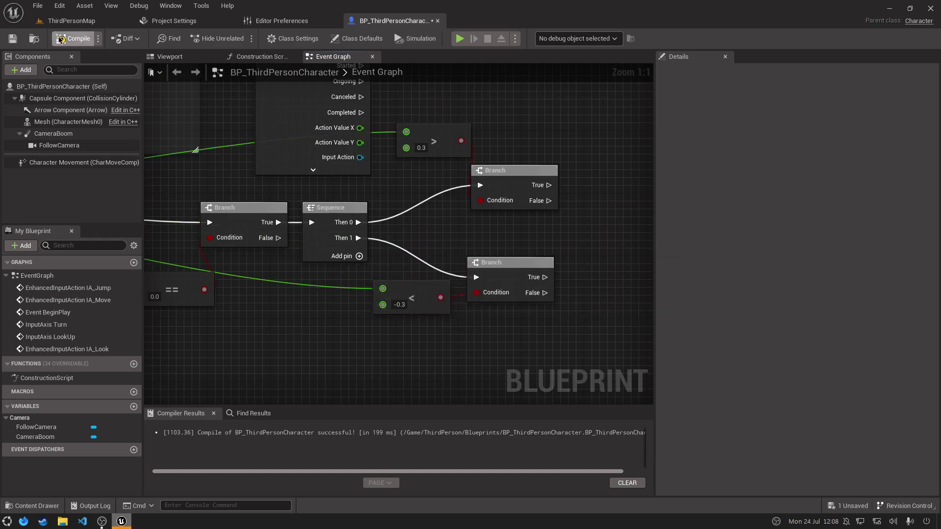
Add a Print String saying 'Left' after the upper Branch's True output.
{"action": "right_click_drag", "start_coordinate": [505, 122], "coordinate": [342, 127]}
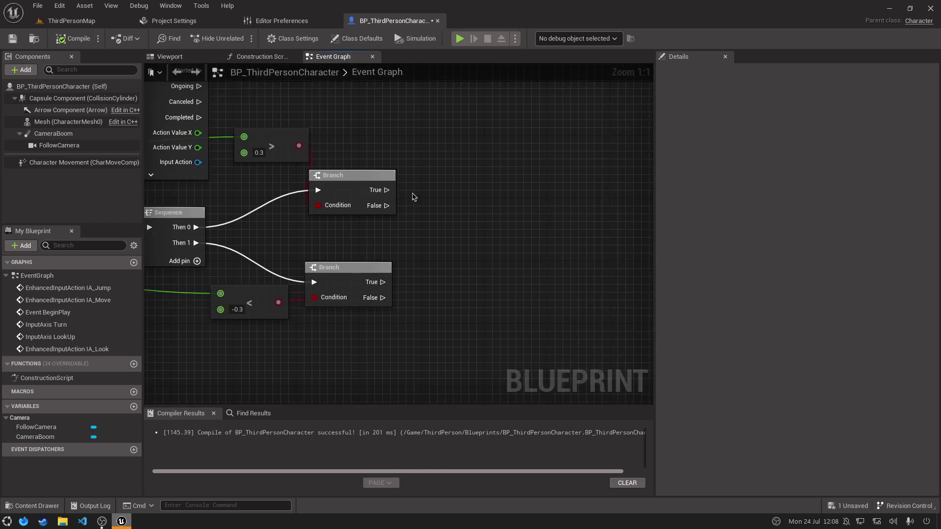
{"action": "mouse_move", "coordinate": [386, 189]}
{"action": "left_mouse_down"}
{"action": "mouse_move", "coordinate": [421, 200]}
{"action": "mouse_move", "coordinate": [457, 190]}
{"action": "left_mouse_up"}
{"action": "left_click", "coordinate": [465, 204]}
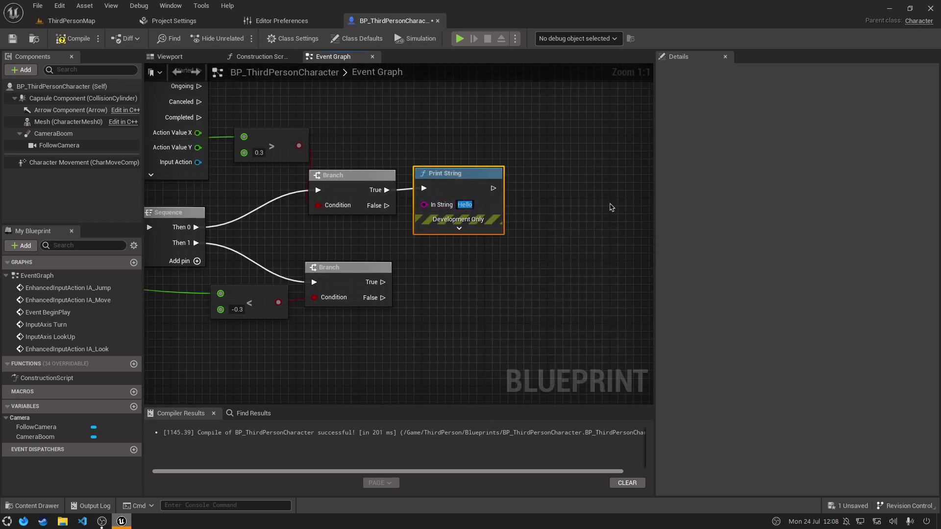
{"action": "type", "text": "Left"}
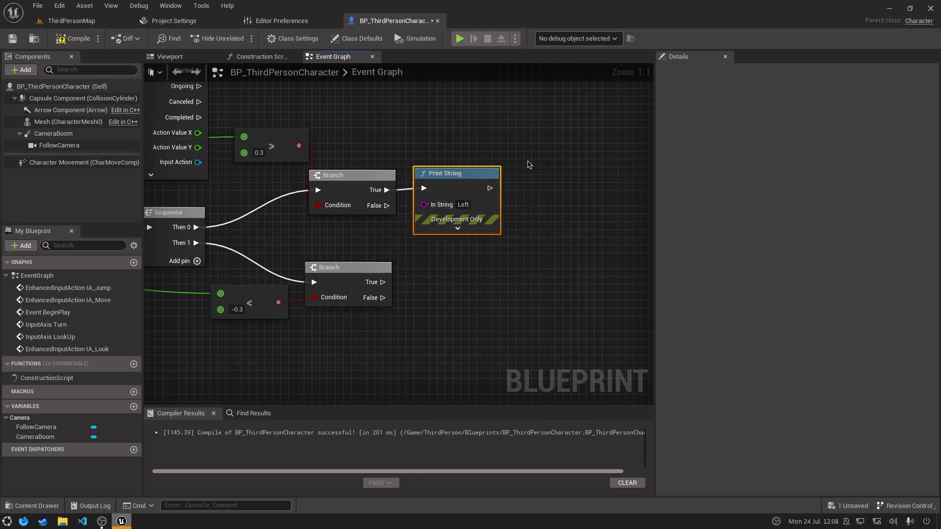
Duplicate it as a 'Right' print on the lower Branch's True, then go to ThirdPersonMap.
{"action": "key", "text": "ctrl+c"}
{"action": "left_click", "coordinate": [430, 292]}
{"action": "key", "text": "ctrl+v"}
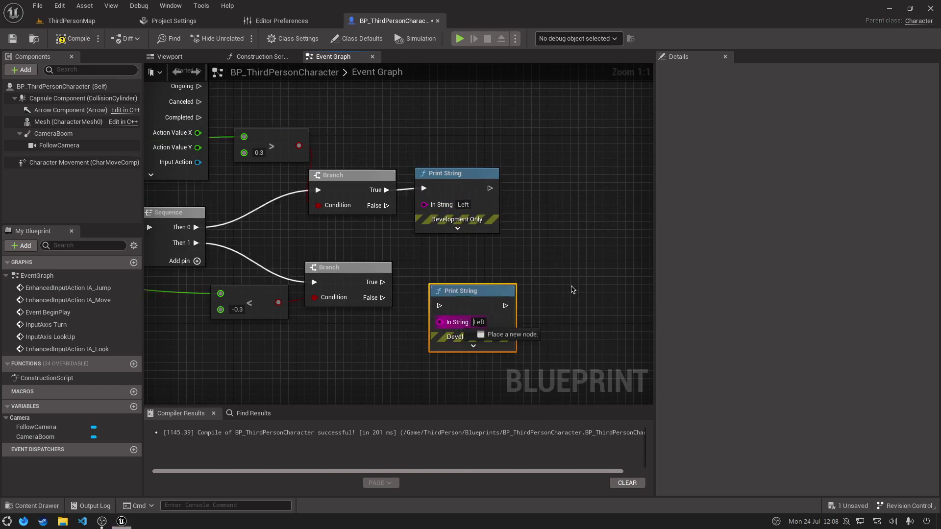
{"action": "type", "text": "Right"}
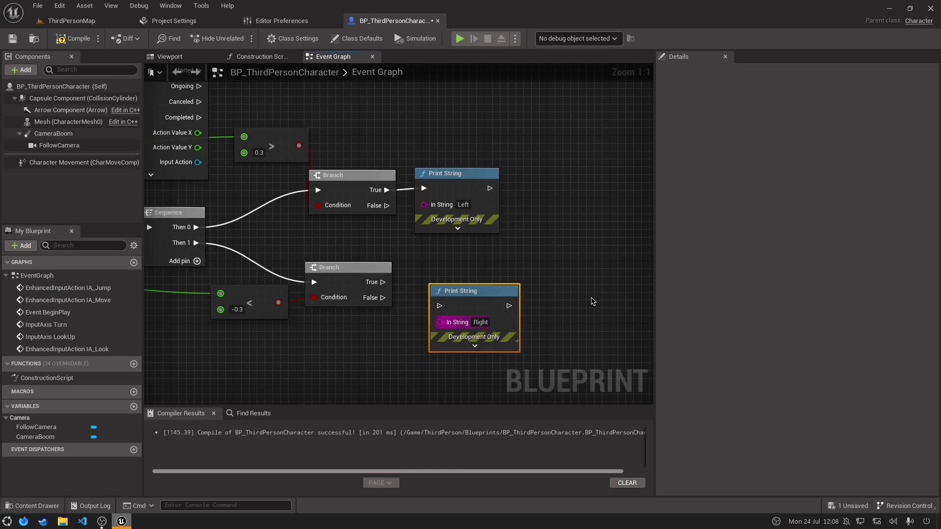
{"action": "left_click_drag", "start_coordinate": [440, 306], "coordinate": [382, 282]}
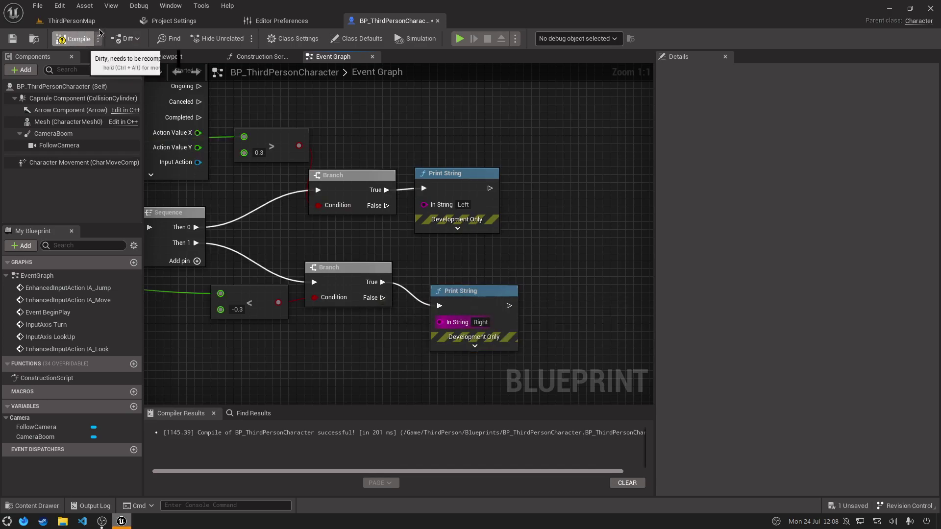
{"action": "left_click", "coordinate": [118, 26]}
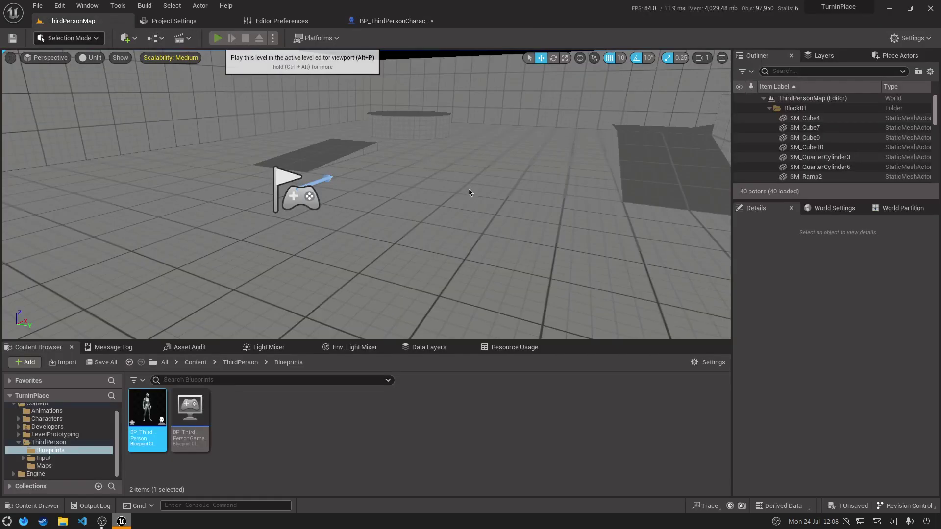
Play-test the level briefly, then go back to the character's Event Graph.
{"action": "key", "text": "alt+p"}
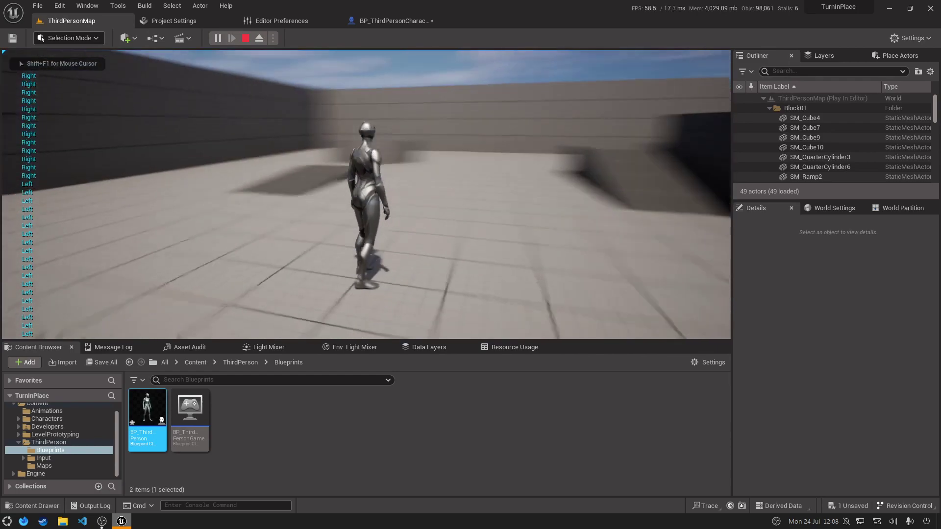
{"action": "key", "text": "Escape"}
{"action": "left_click", "coordinate": [425, 23]}
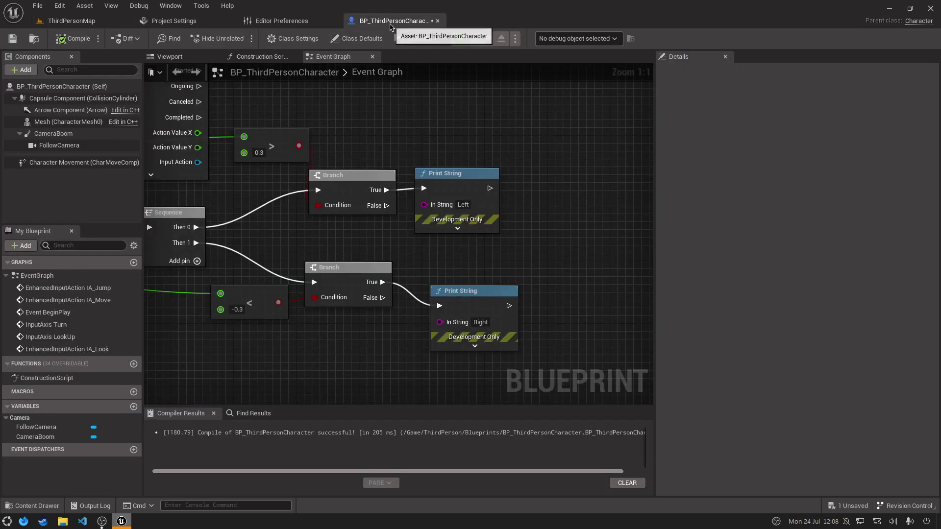
Swap the prints so the upper Branch prints Right and the lower Branch prints Left.
{"action": "right_click_drag", "start_coordinate": [333, 231], "coordinate": [469, 239]}
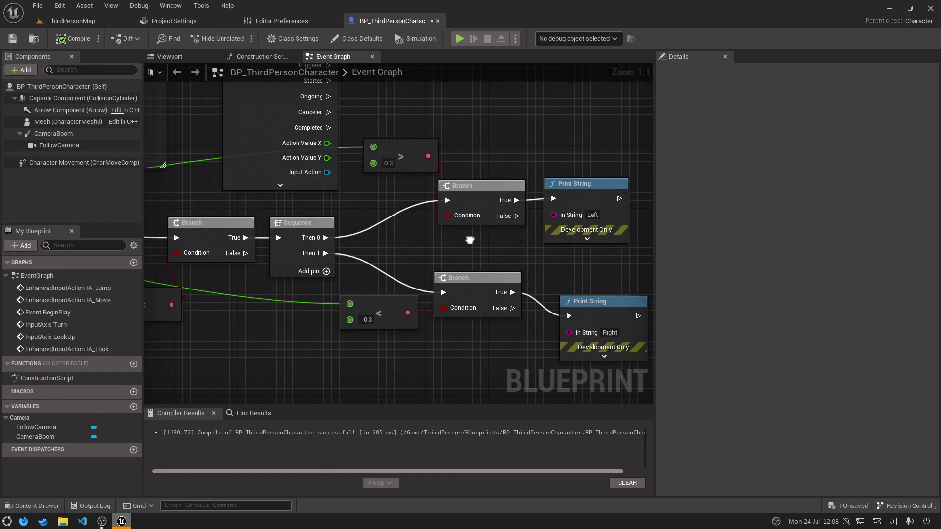
{"action": "right_click_drag", "start_coordinate": [469, 239], "coordinate": [314, 247]}
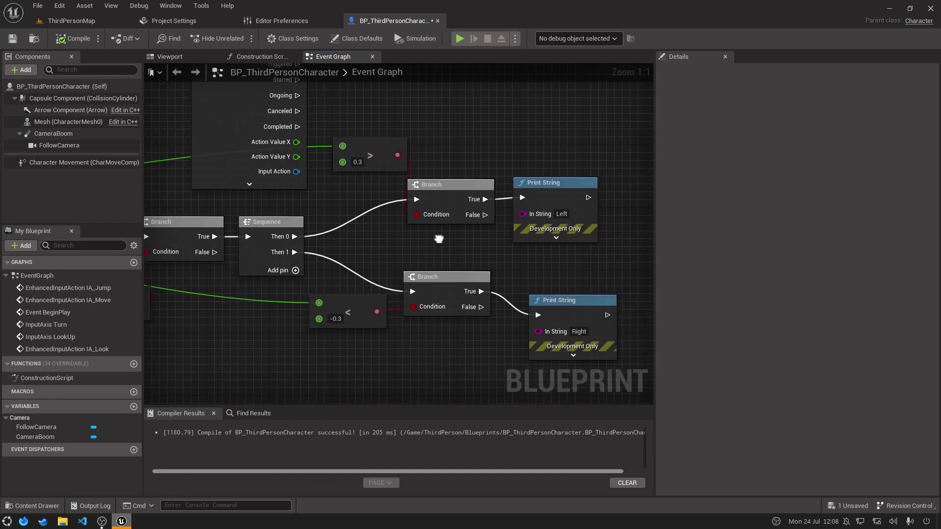
{"action": "left_click", "coordinate": [391, 312], "text": "alt"}
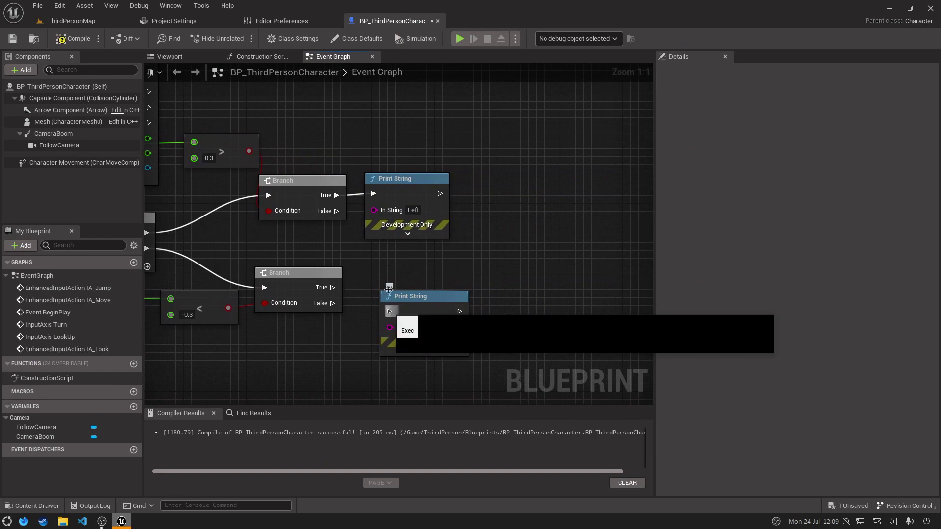
{"action": "mouse_move", "coordinate": [374, 194]}
{"action": "left_mouse_down"}
{"action": "mouse_move", "coordinate": [345, 288]}
{"action": "mouse_move", "coordinate": [333, 288]}
{"action": "left_mouse_up"}
{"action": "left_click_drag", "start_coordinate": [336, 195], "coordinate": [389, 311]}
{"action": "left_click_drag", "start_coordinate": [404, 203], "coordinate": [560, 311]}
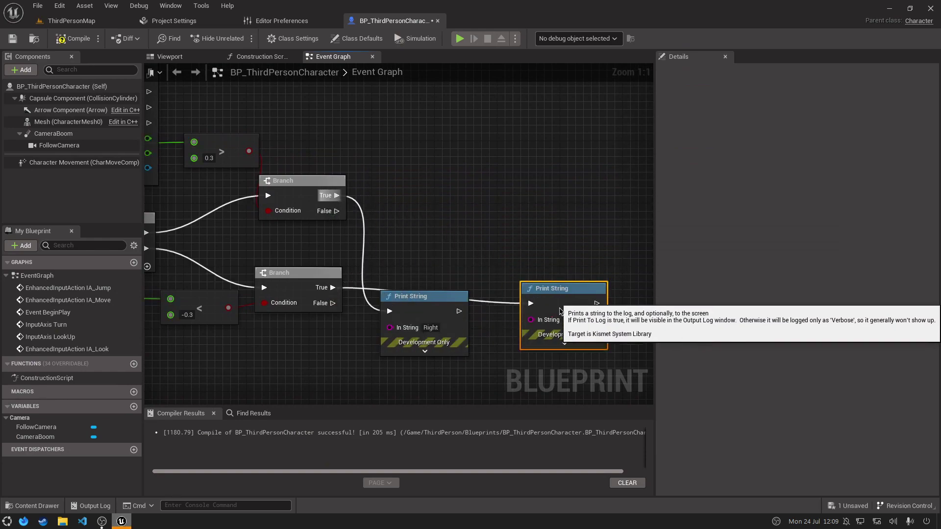
{"action": "left_click_drag", "start_coordinate": [429, 311], "coordinate": [421, 177]}
{"action": "mouse_move", "coordinate": [569, 313]}
{"action": "left_mouse_down"}
{"action": "mouse_move", "coordinate": [413, 290]}
{"action": "mouse_move", "coordinate": [421, 290]}
{"action": "left_mouse_up"}
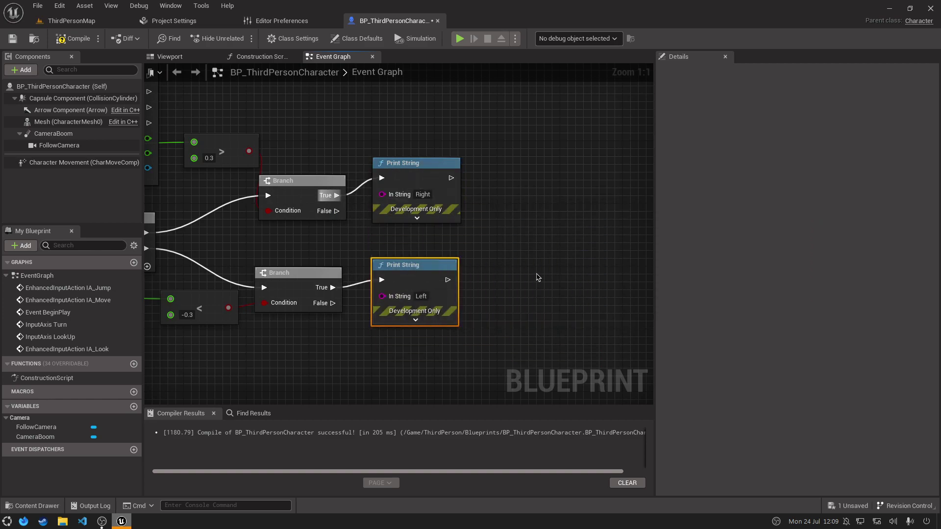
Play ThirdPersonMap and look both ways to check the Left and Right prints.
{"action": "left_click", "coordinate": [88, 20]}
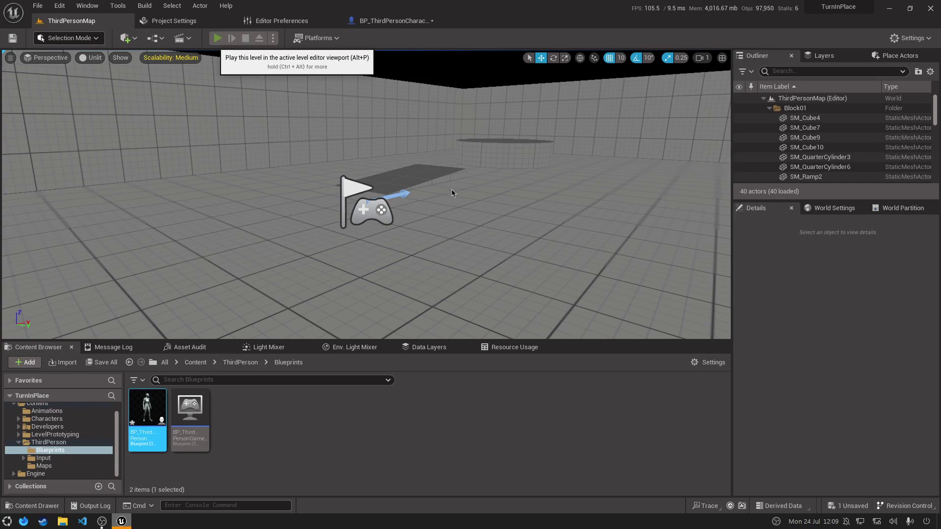
{"action": "left_click", "coordinate": [217, 38]}
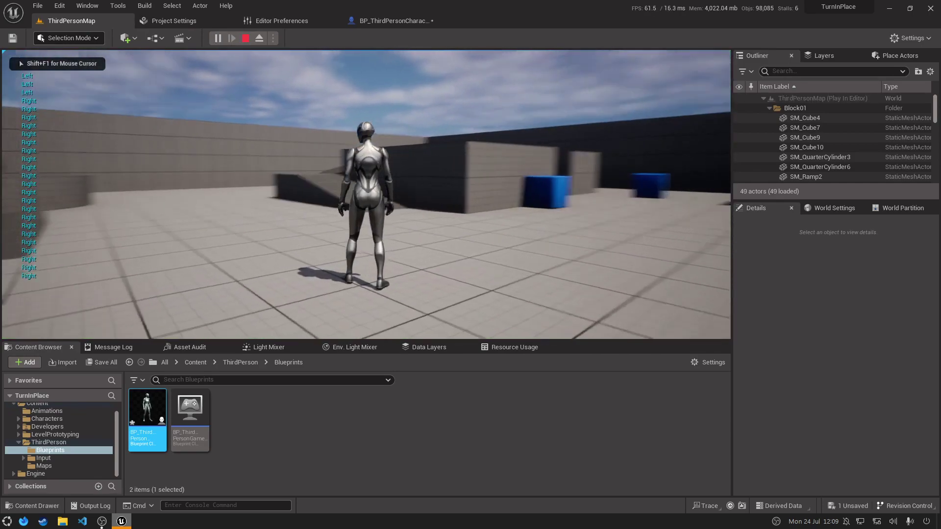
{"action": "key", "text": "w"}
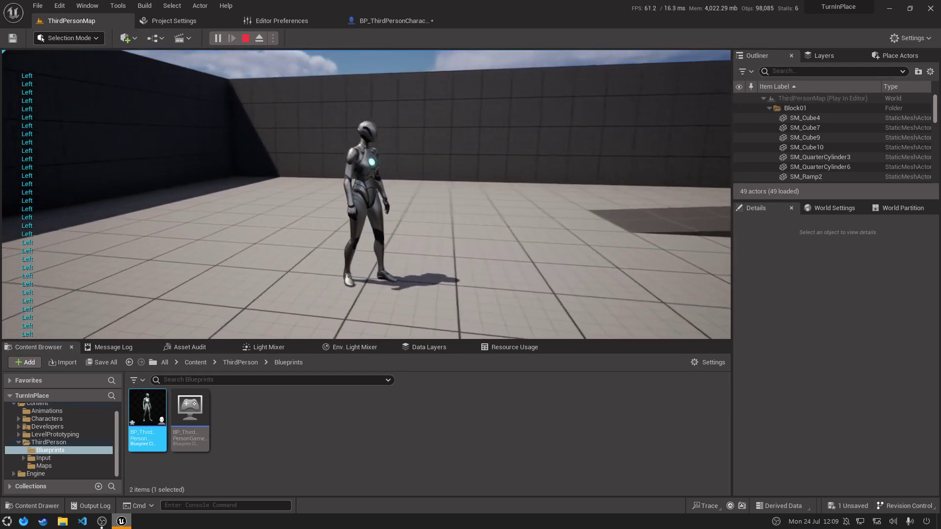
{"action": "key", "text": "w"}
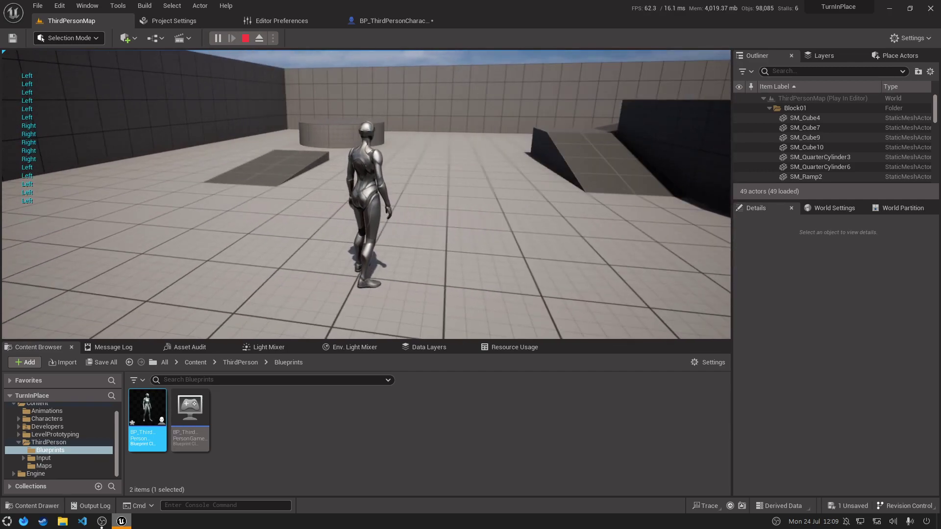
{"action": "key", "text": "Escape"}
Add Boolean variables TurnRight? and TurnLeft?, compiling after each, and create a new macro.
{"action": "left_click", "coordinate": [392, 21]}
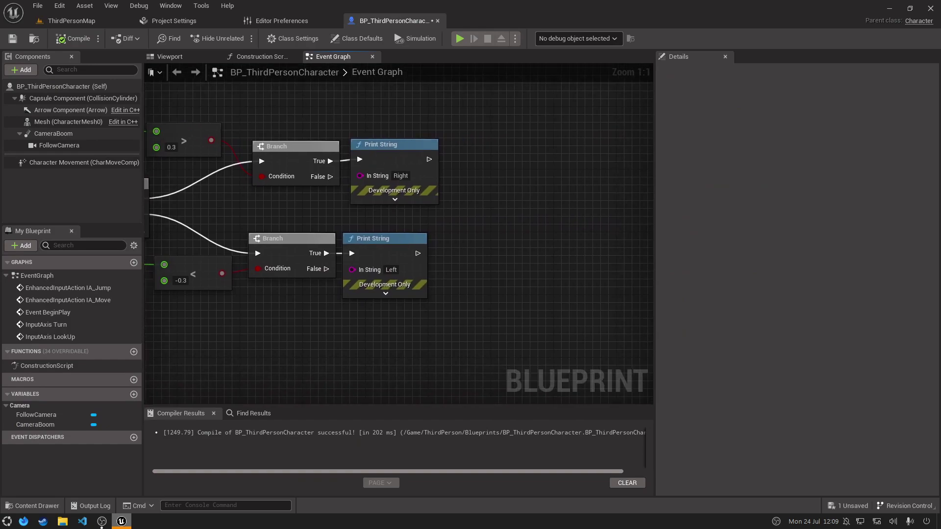
{"action": "left_click", "coordinate": [133, 395]}
{"action": "type", "text": "TurnRight?"}
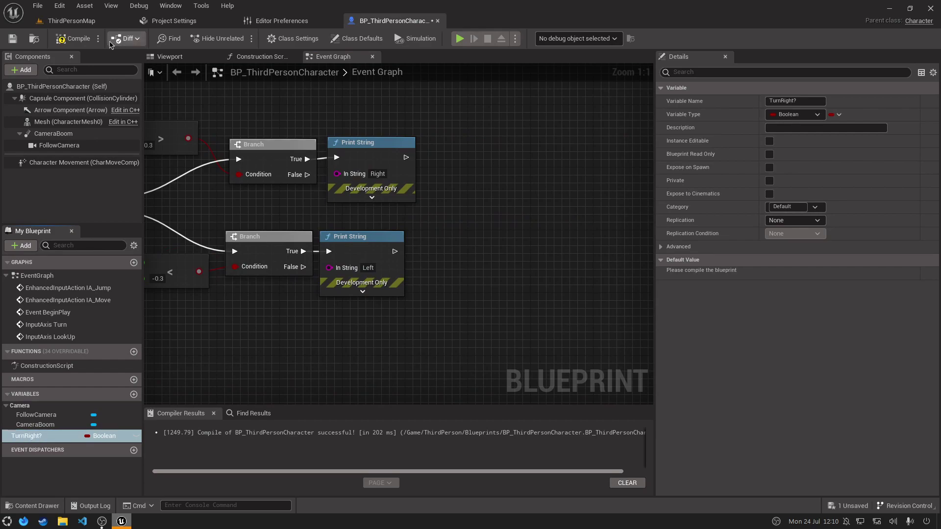
{"action": "left_click", "coordinate": [73, 38]}
{"action": "left_click", "coordinate": [132, 406]}
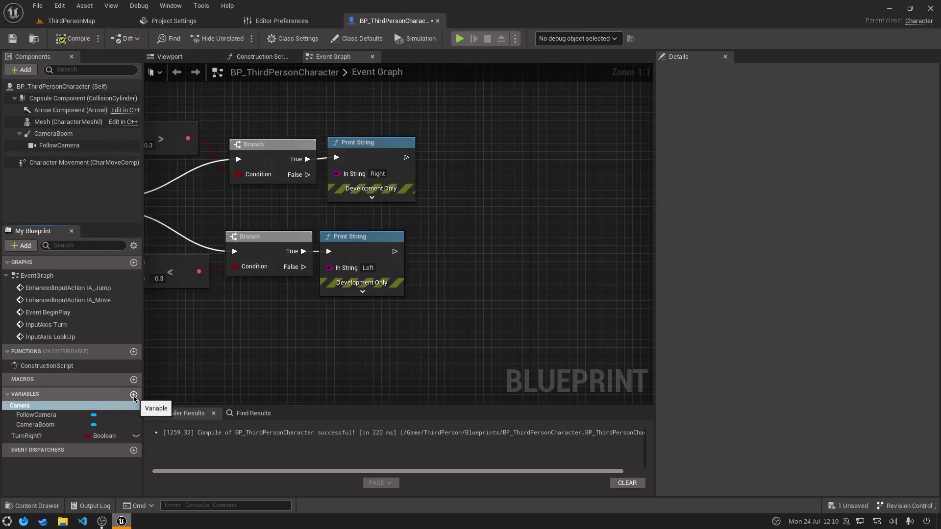
{"action": "left_click", "coordinate": [133, 395]}
{"action": "type", "text": "TurnLeft?"}
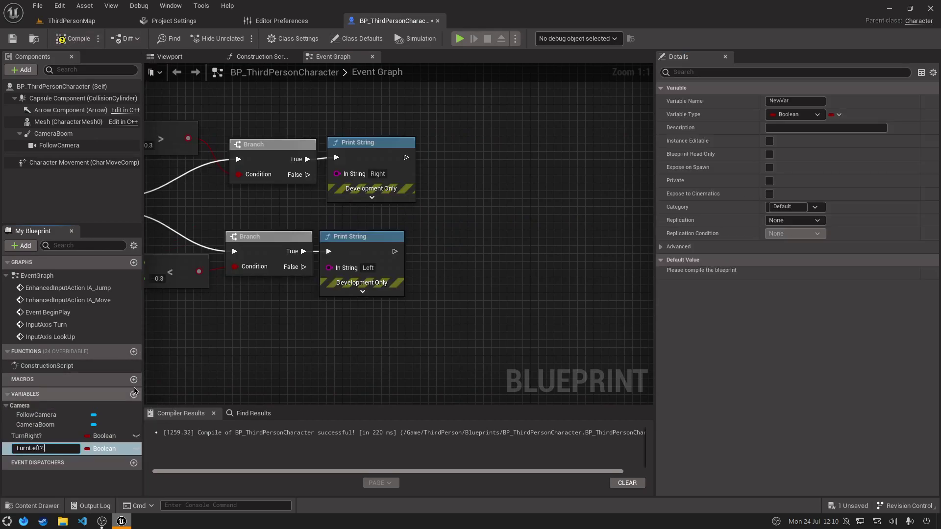
{"action": "left_click", "coordinate": [76, 40]}
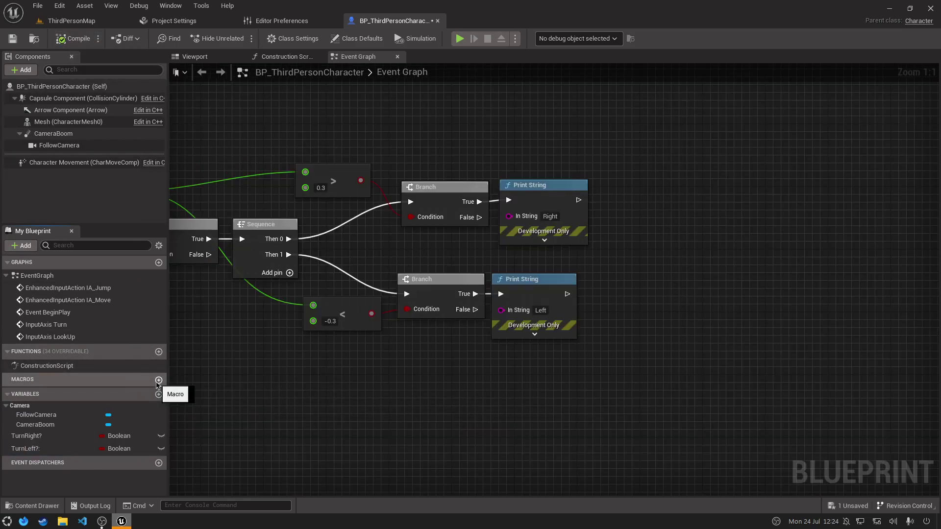
{"action": "left_click", "coordinate": [158, 381]}
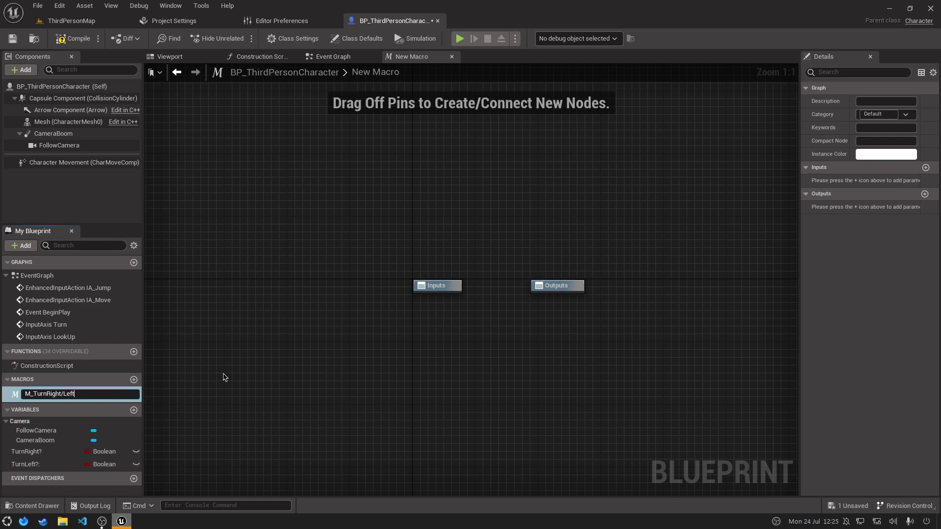
Name the macro M_TurnRight/Left? and add inputs named In and TurnRight?
{"action": "key", "text": "Return"}
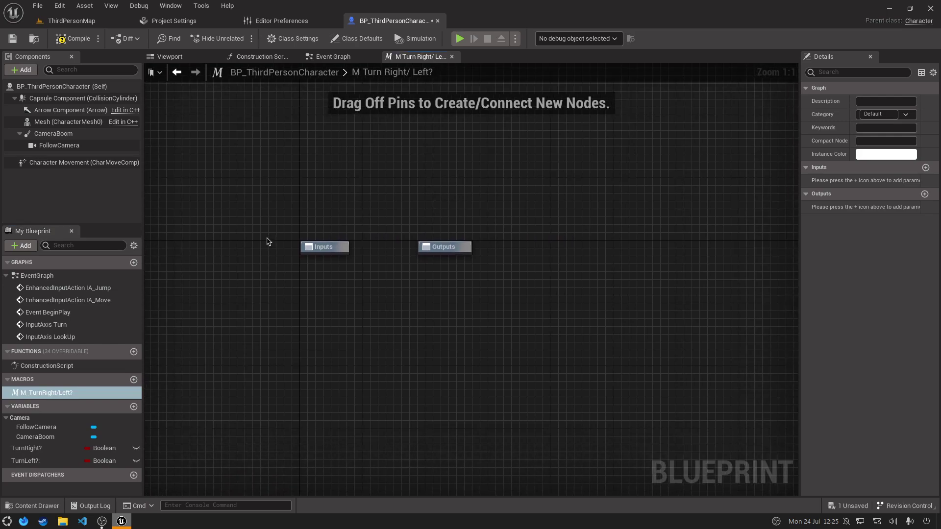
{"action": "left_click", "coordinate": [319, 248]}
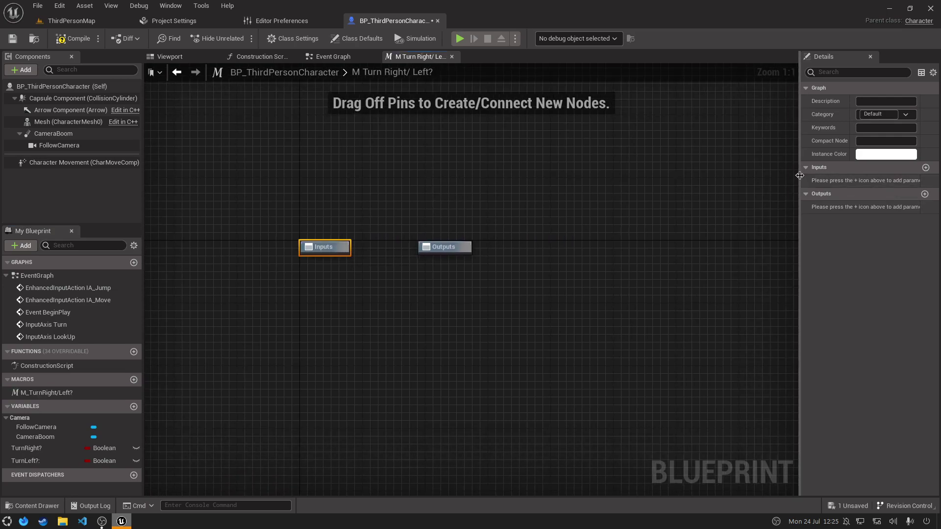
{"action": "left_click_drag", "start_coordinate": [798, 180], "coordinate": [659, 180]}
{"action": "left_click", "coordinate": [925, 167]}
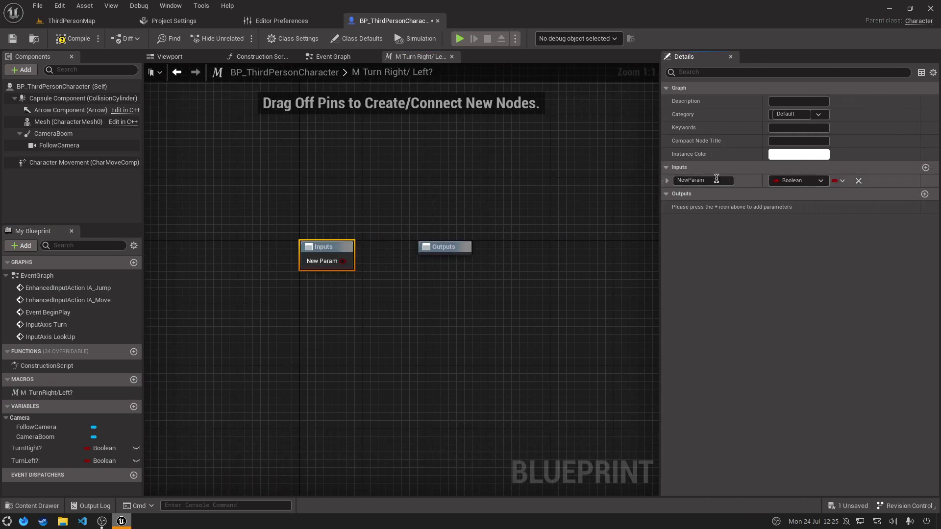
{"action": "type", "text": "In"}
{"action": "key", "text": "Return"}
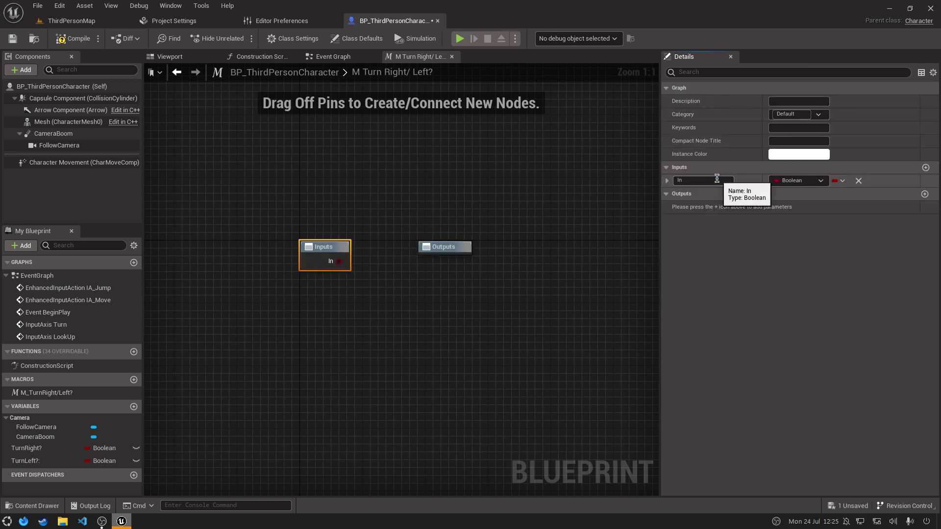
{"action": "left_click", "coordinate": [926, 168]}
{"action": "type", "text": "TurnRight?"}
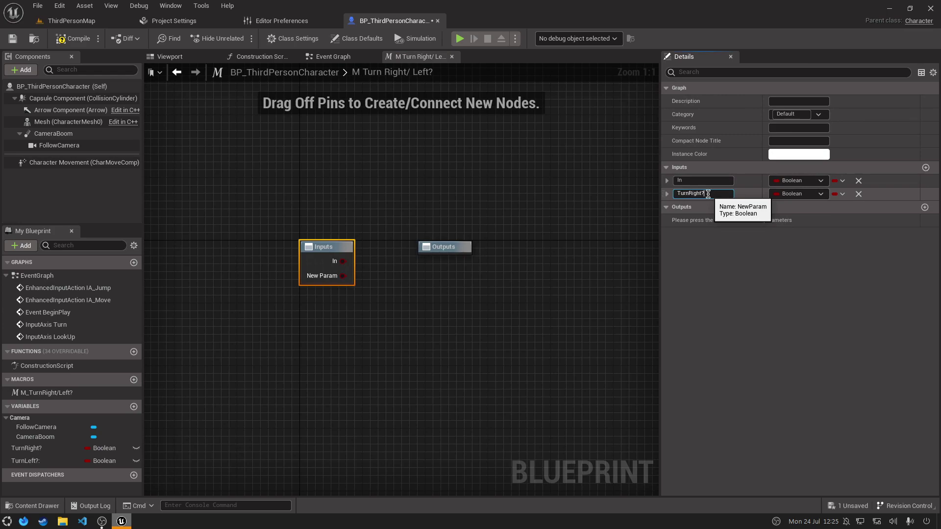
{"action": "key", "text": "Return"}
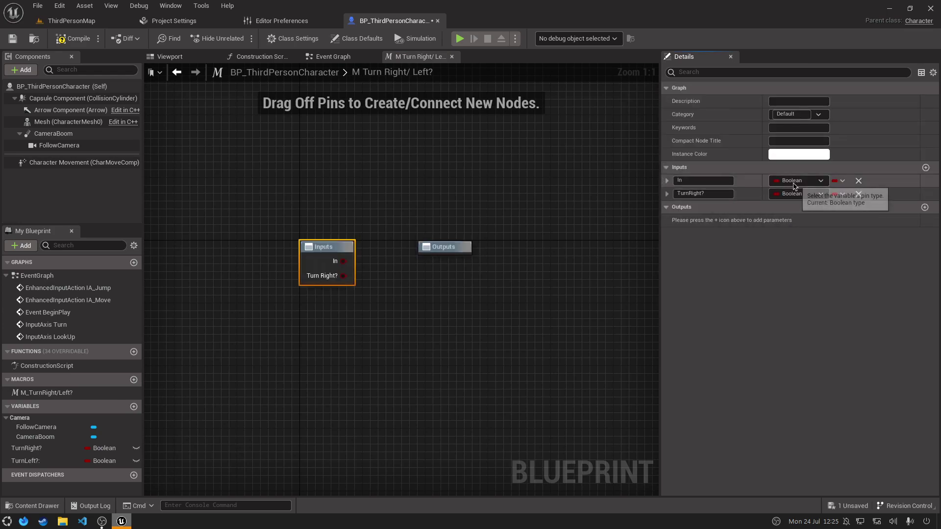
Make In an Exec pin and add a third input, starting to rename it.
{"action": "left_click", "coordinate": [799, 180]}
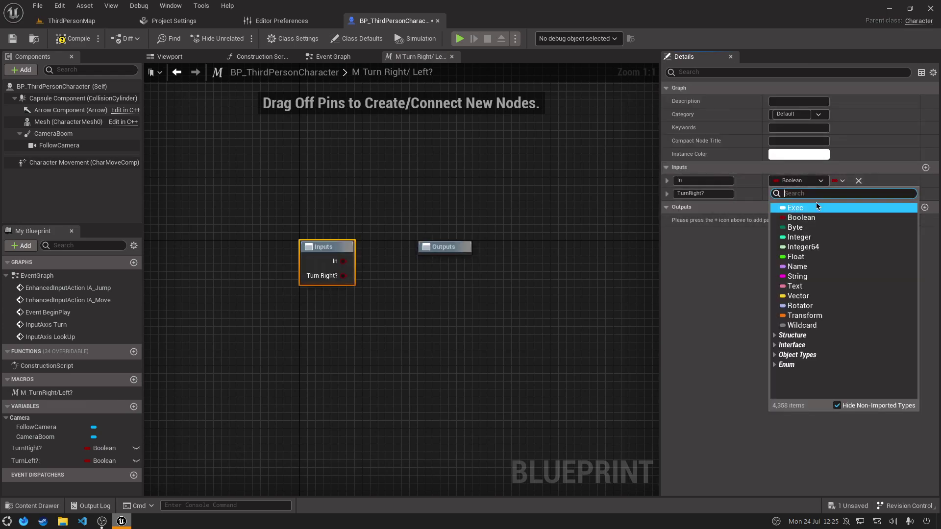
{"action": "left_click", "coordinate": [803, 211]}
{"action": "left_click", "coordinate": [925, 168]}
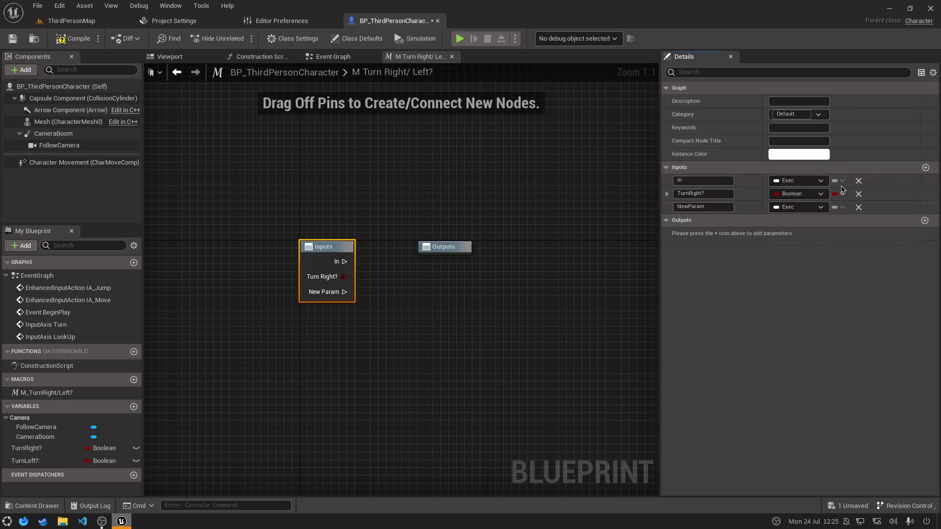
{"action": "left_click", "coordinate": [717, 206]}
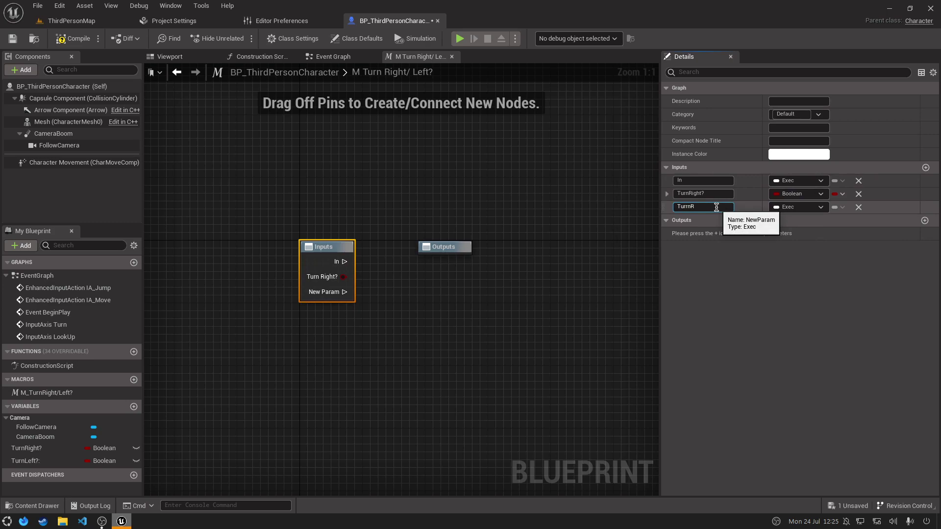
Name the third macro input TurnLeft? and make it a Boolean.
{"action": "type", "text": "?"}
{"action": "key", "text": "Return"}
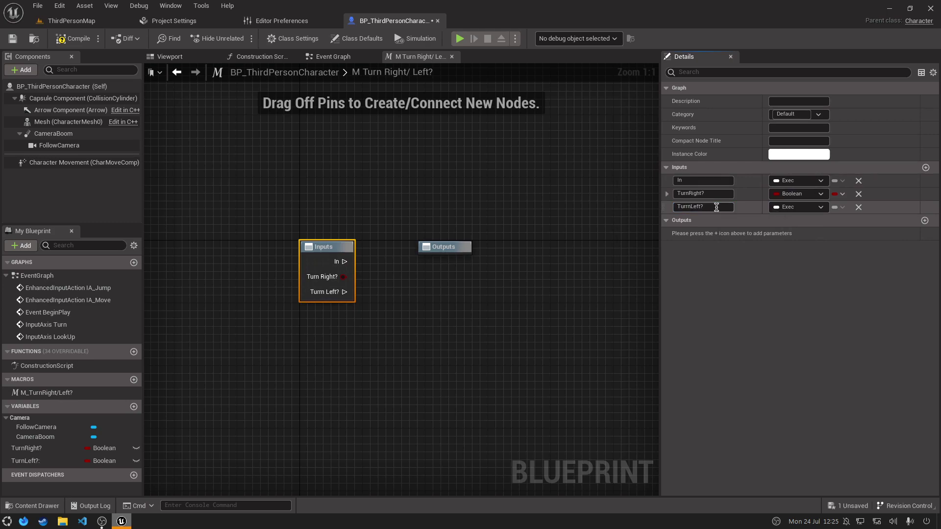
{"action": "left_click", "coordinate": [785, 208]}
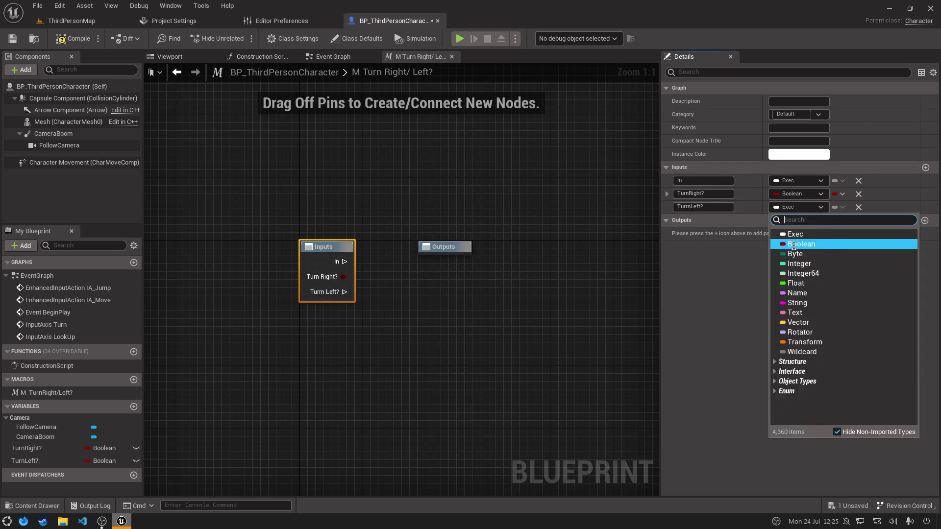
{"action": "left_click", "coordinate": [790, 234]}
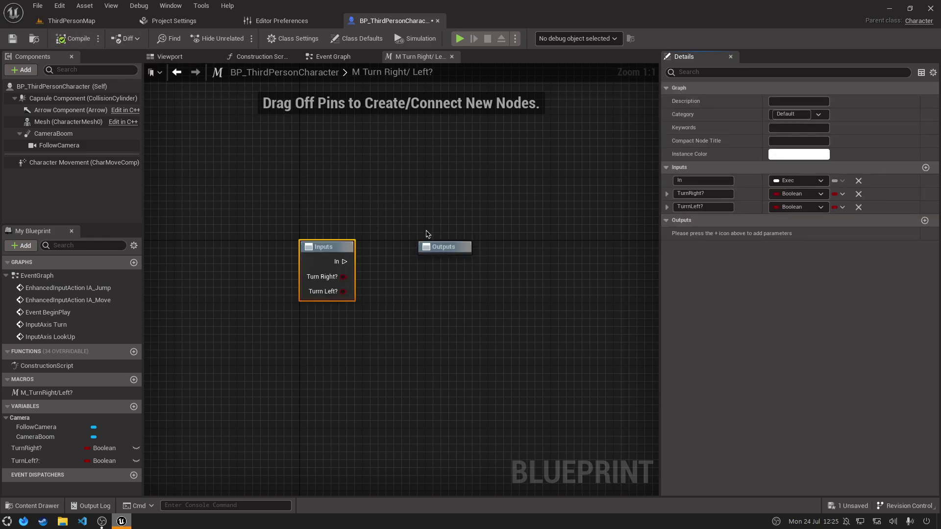
Add an Exec output named Out and move the Outputs node further right.
{"action": "left_click", "coordinate": [436, 247]}
{"action": "left_click", "coordinate": [924, 220]}
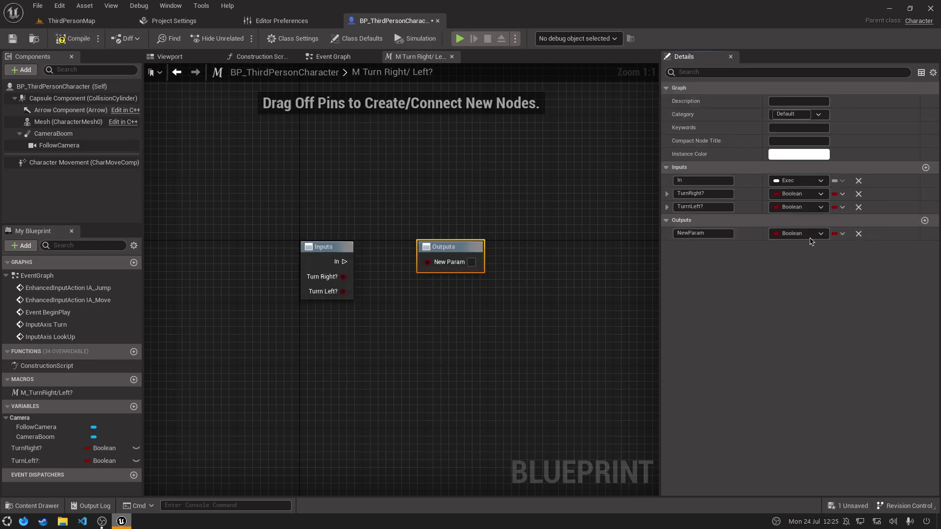
{"action": "double_click", "coordinate": [714, 233]}
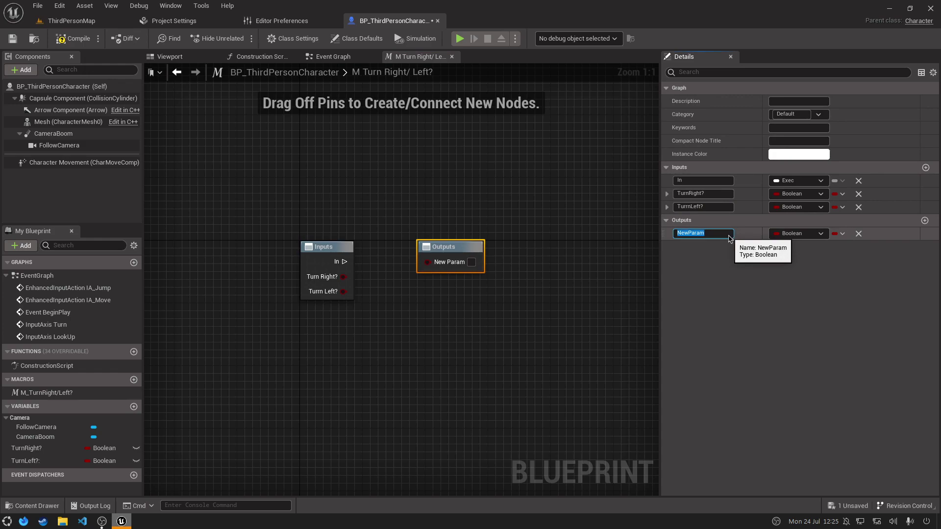
{"action": "type", "text": "Out"}
{"action": "key", "text": "Return"}
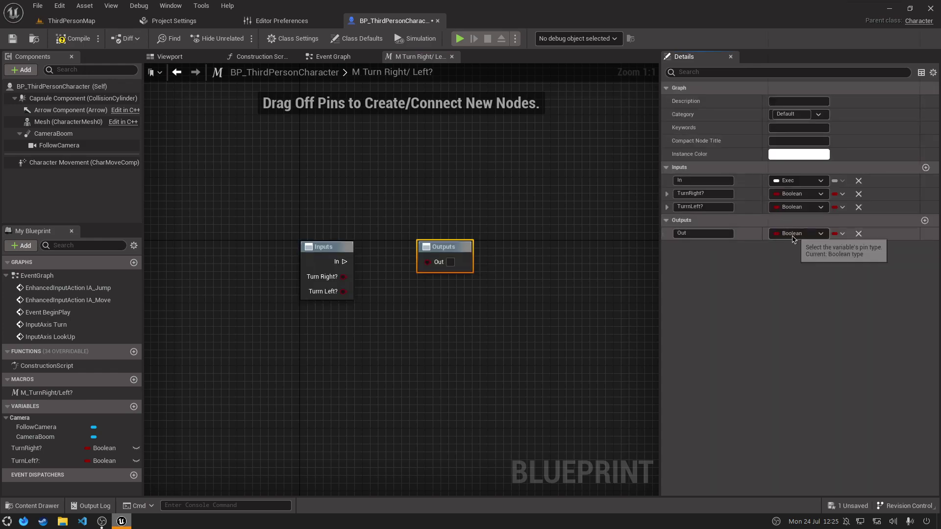
{"action": "left_click", "coordinate": [796, 234]}
{"action": "left_click", "coordinate": [794, 263]}
{"action": "left_click", "coordinate": [542, 269]}
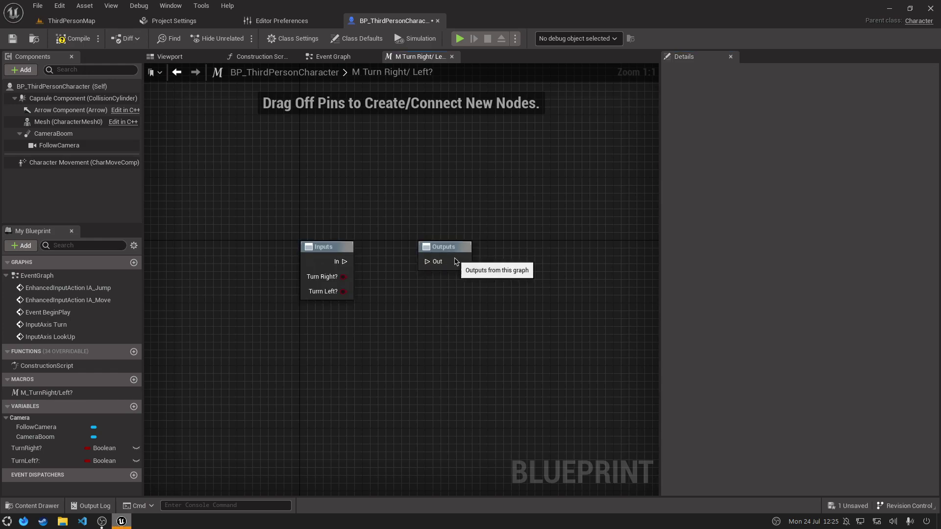
{"action": "left_click_drag", "start_coordinate": [455, 261], "coordinate": [613, 260]}
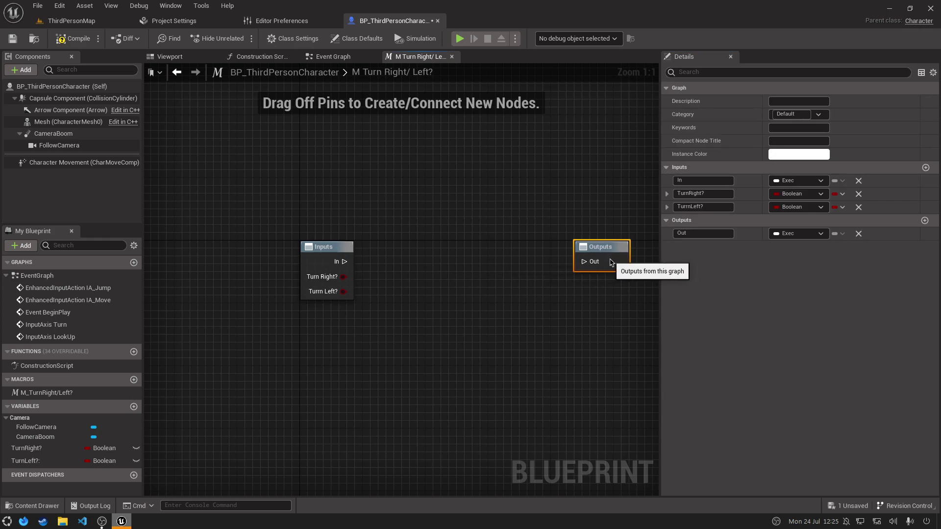
{"action": "left_click", "coordinate": [403, 326]}
Add a SET Turn Right? node fed by the macro's Turn Right? input.
{"action": "left_click_drag", "start_coordinate": [344, 278], "coordinate": [365, 266]}
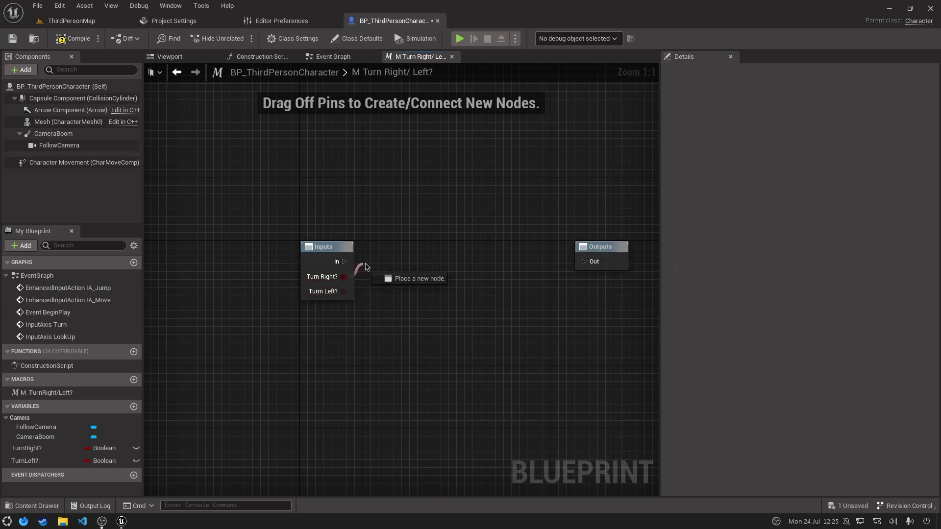
{"action": "type", "text": "set turn"}
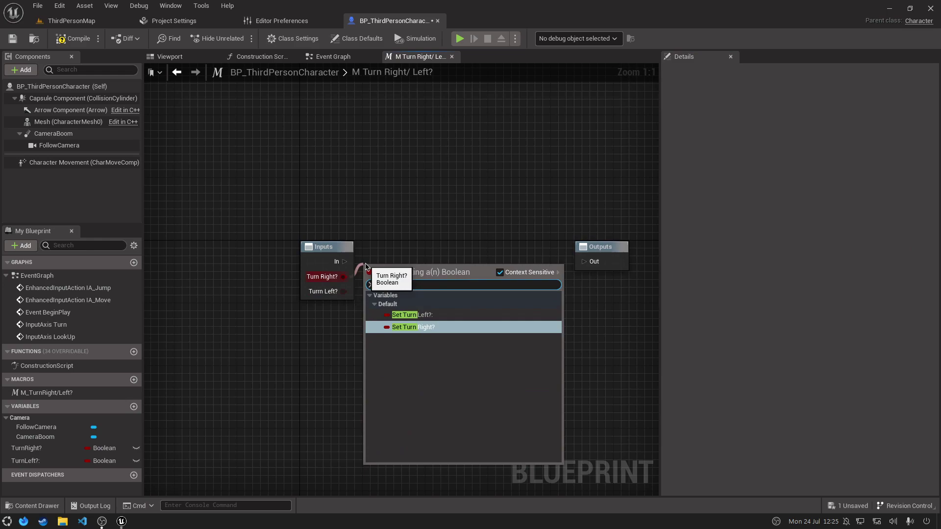
{"action": "key", "text": "Return"}
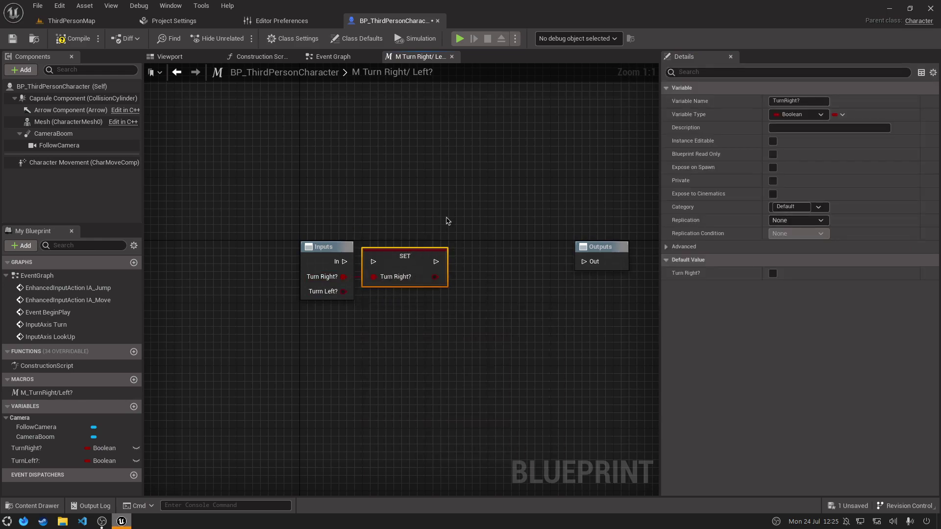
{"action": "left_click", "coordinate": [447, 220]}
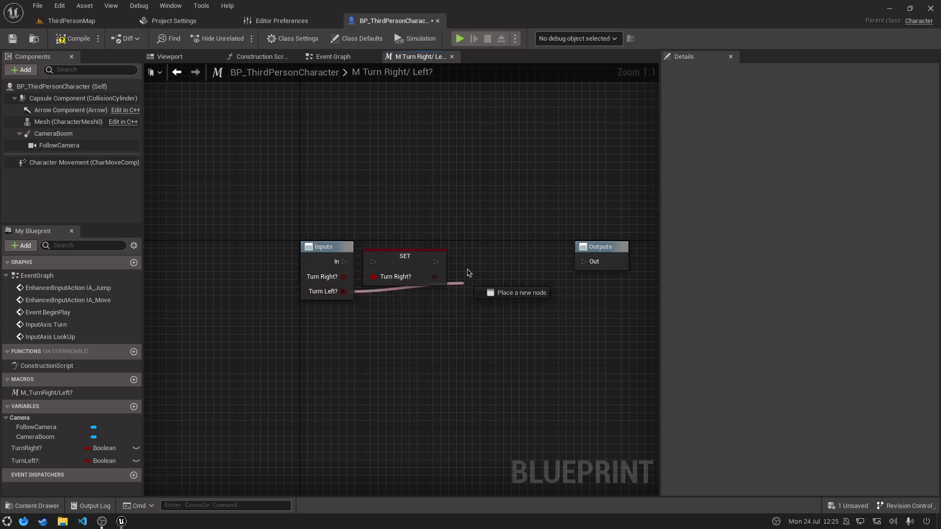
Add a SET Turn Left? node and chain In through both SET nodes to Out.
{"action": "left_click_drag", "start_coordinate": [343, 291], "coordinate": [466, 269]}
{"action": "type", "text": "set tur"}
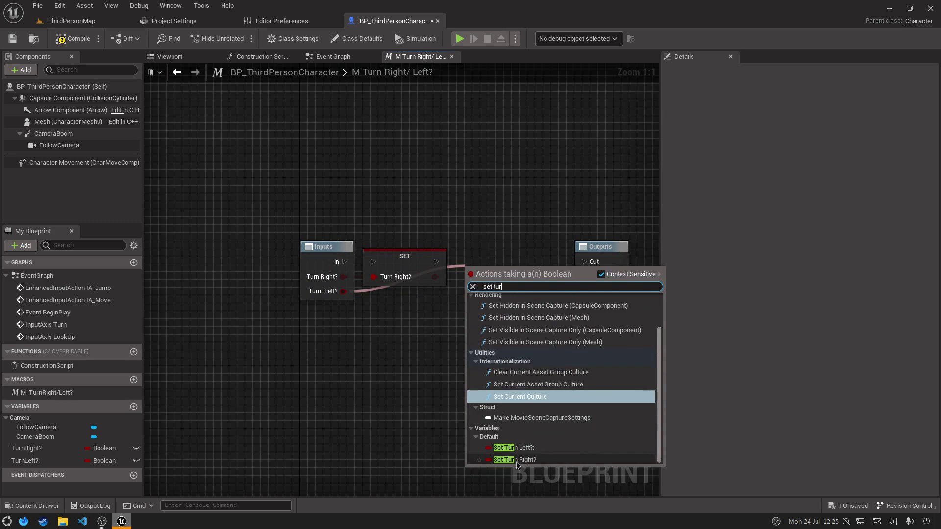
{"action": "left_click", "coordinate": [515, 446]}
{"action": "left_click_drag", "start_coordinate": [473, 270], "coordinate": [436, 263]}
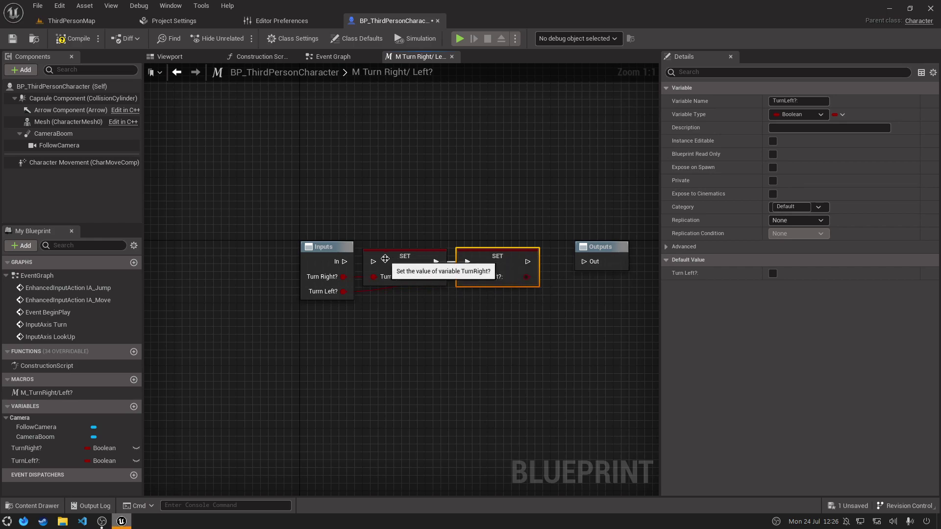
{"action": "left_click_drag", "start_coordinate": [373, 261], "coordinate": [358, 265]}
{"action": "left_click_drag", "start_coordinate": [524, 268], "coordinate": [580, 270]}
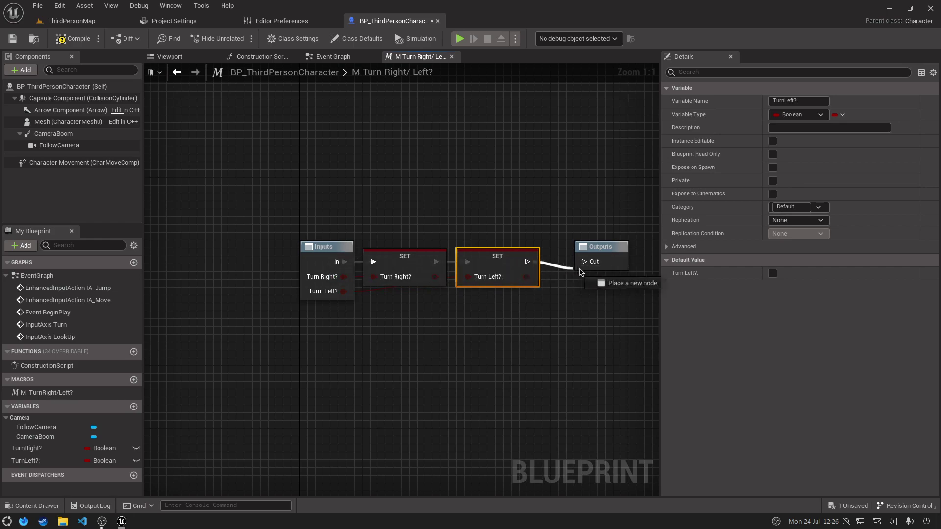
{"action": "left_click", "coordinate": [590, 306]}
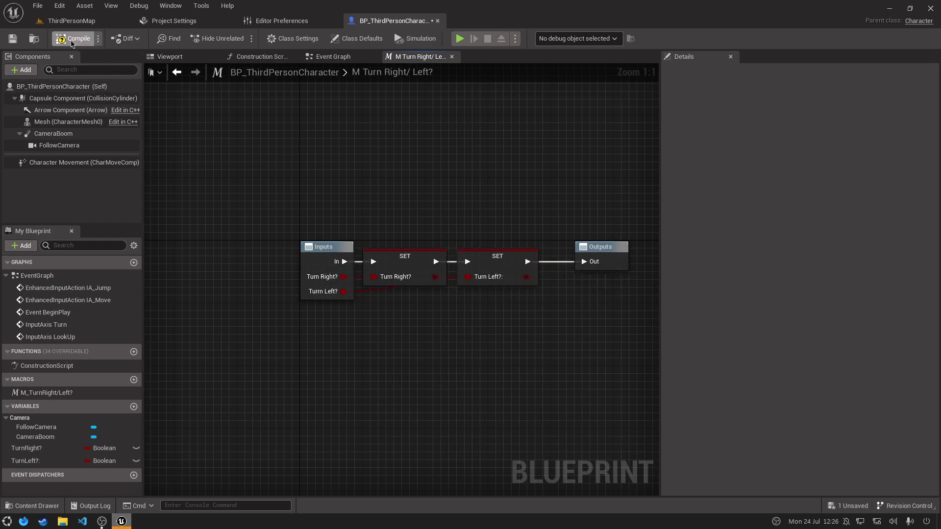
In the Event Graph, place a turn macro after the Right and the Left Print String.
{"action": "left_click", "coordinate": [343, 57]}
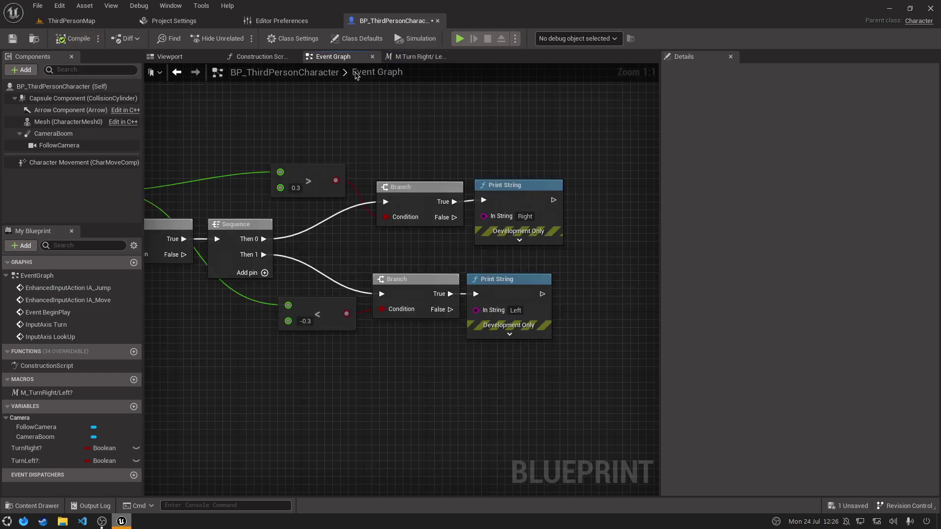
{"action": "right_click_drag", "start_coordinate": [504, 137], "coordinate": [361, 141]}
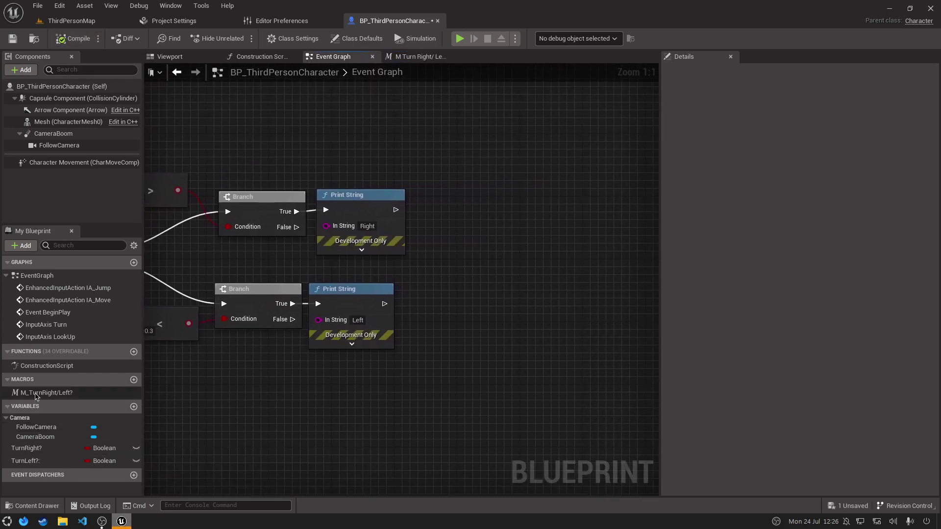
{"action": "mouse_move", "coordinate": [47, 392]}
{"action": "left_mouse_down"}
{"action": "mouse_move", "coordinate": [440, 186]}
{"action": "mouse_move", "coordinate": [396, 210]}
{"action": "left_mouse_up"}
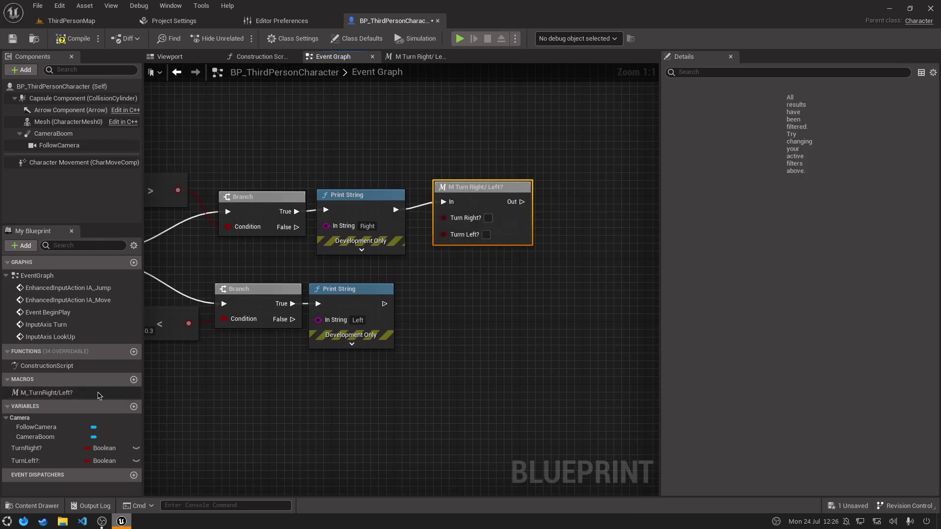
{"action": "mouse_move", "coordinate": [99, 395]}
{"action": "left_mouse_down"}
{"action": "mouse_move", "coordinate": [420, 309]}
{"action": "mouse_move", "coordinate": [385, 304]}
{"action": "left_mouse_up"}
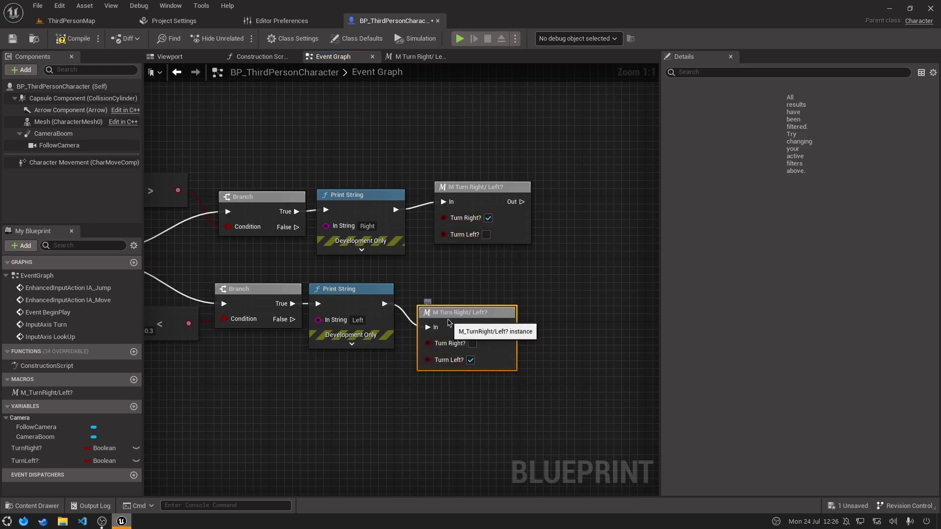
Line up both macros with their Print String nodes and move the Left chain lower.
{"action": "left_click_drag", "start_coordinate": [456, 308], "coordinate": [441, 285]}
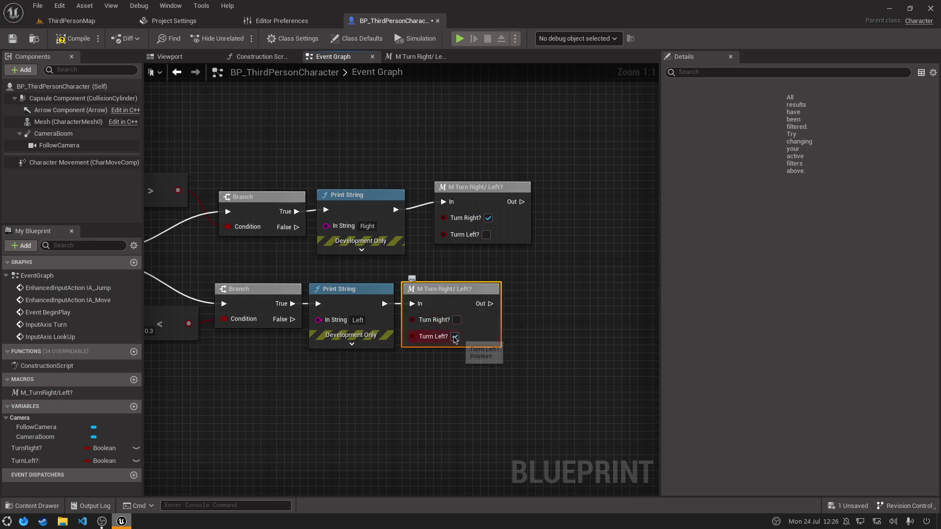
{"action": "left_click_drag", "start_coordinate": [469, 203], "coordinate": [451, 211]}
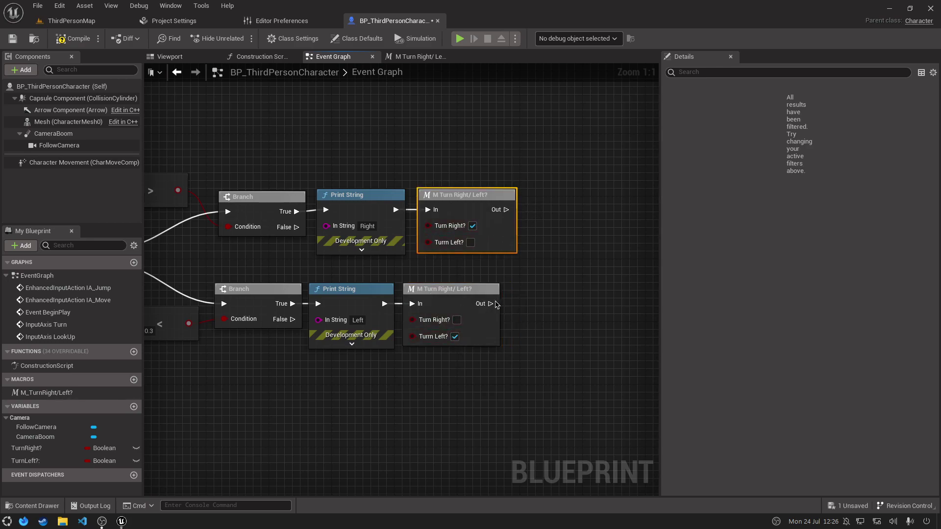
{"action": "left_click_drag", "start_coordinate": [476, 318], "coordinate": [476, 358]}
{"action": "left_click", "coordinate": [459, 295]}
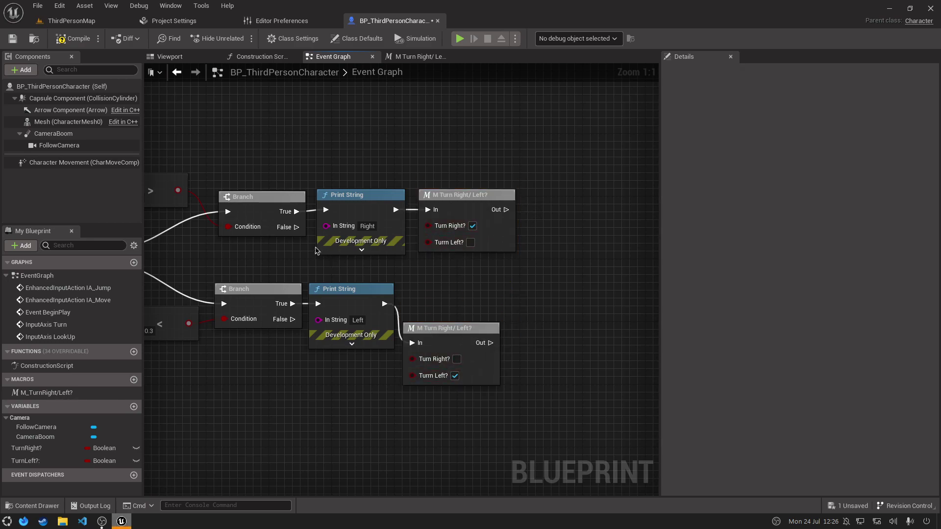
{"action": "right_click_drag", "start_coordinate": [448, 287], "coordinate": [511, 254]}
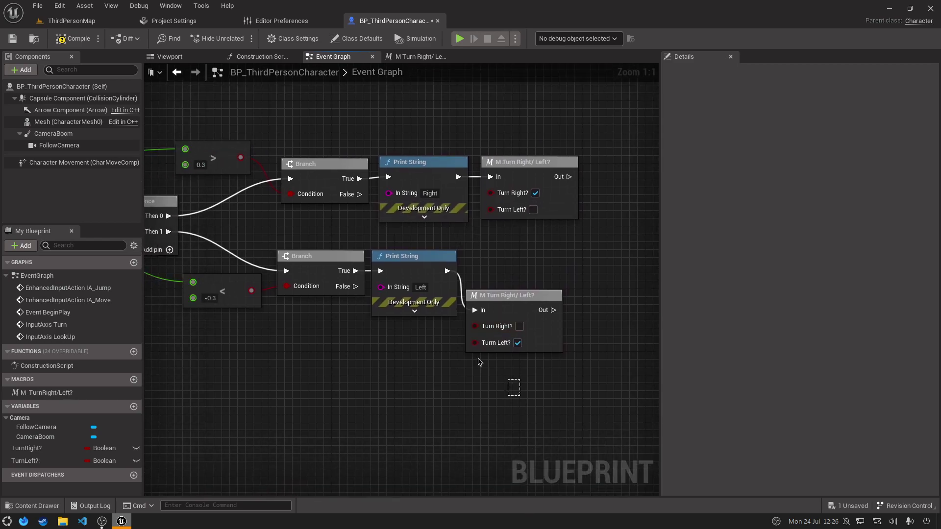
{"action": "left_click_drag", "start_coordinate": [479, 361], "coordinate": [318, 253]}
{"action": "mouse_move", "coordinate": [504, 308]}
{"action": "left_mouse_down"}
{"action": "mouse_move", "coordinate": [503, 339]}
{"action": "mouse_move", "coordinate": [503, 301]}
{"action": "left_mouse_up"}
Add a SET Turn Right? node on the upper Branch's False path.
{"action": "left_click", "coordinate": [489, 266]}
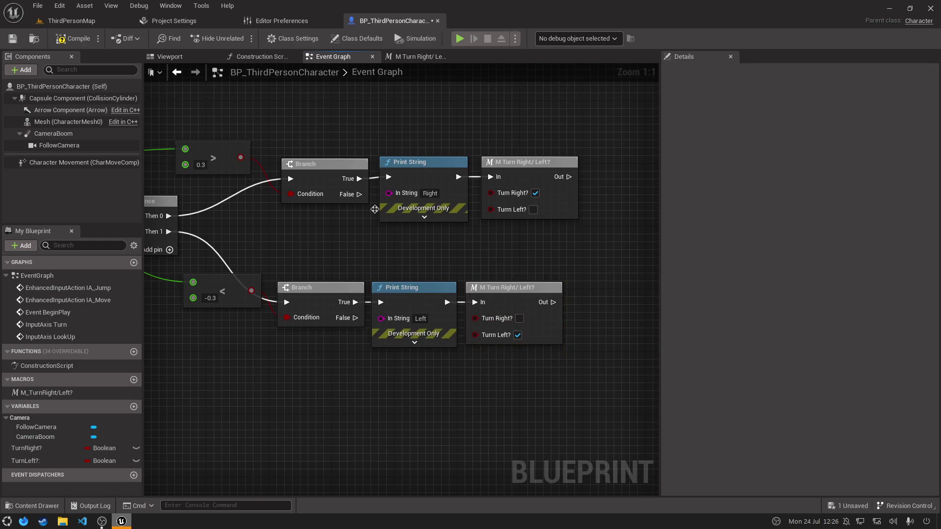
{"action": "left_click_drag", "start_coordinate": [346, 192], "coordinate": [375, 255]}
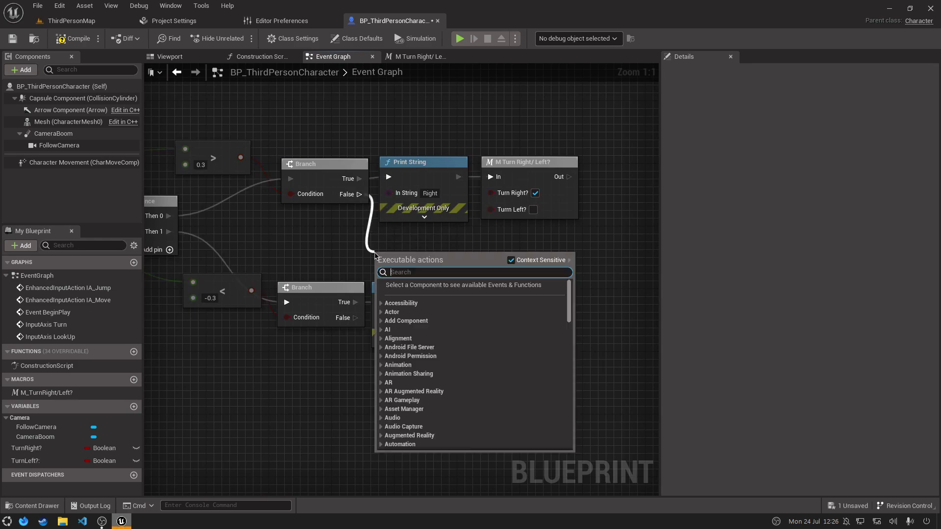
{"action": "type", "text": "set turnright"}
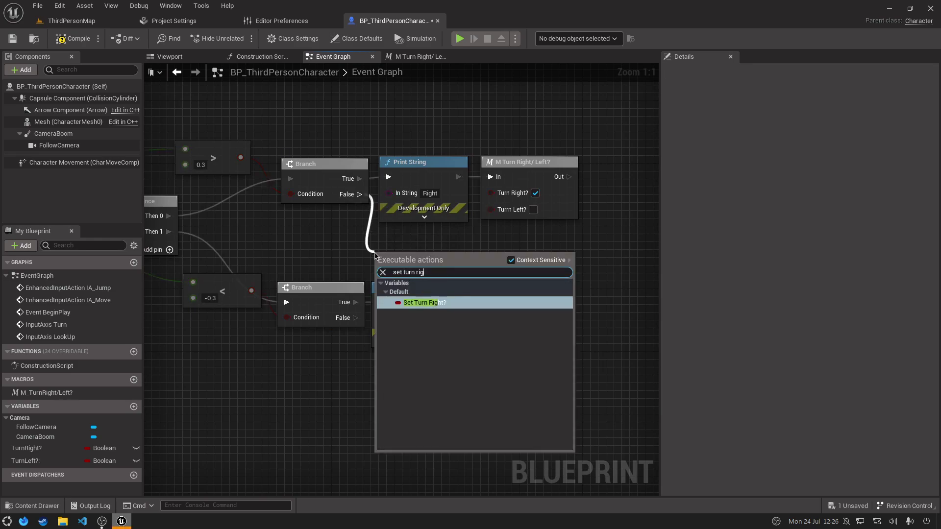
{"action": "key", "text": "Return"}
{"action": "left_click_drag", "start_coordinate": [404, 256], "coordinate": [412, 233]}
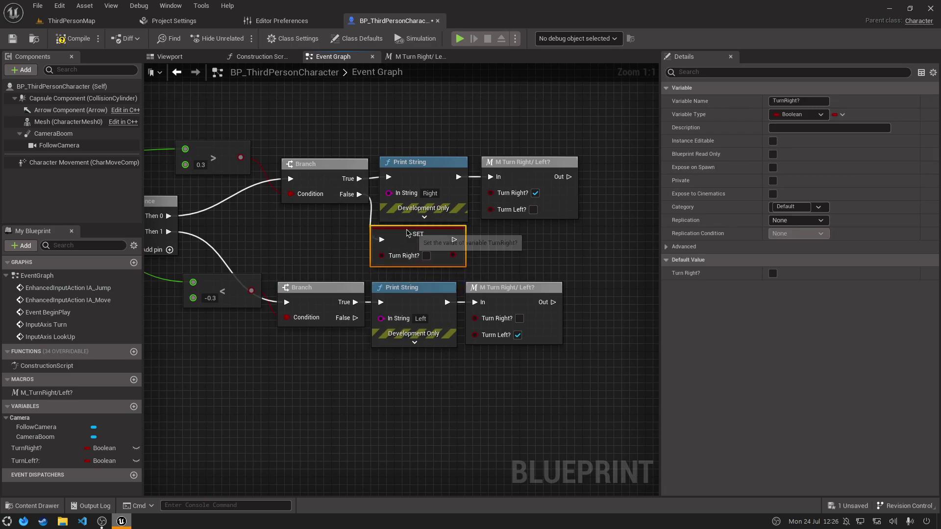
{"action": "left_click", "coordinate": [494, 273]}
Add a SET Turn Left? node on the lower Branch's False path and compile.
{"action": "left_click_drag", "start_coordinate": [346, 323], "coordinate": [371, 371]}
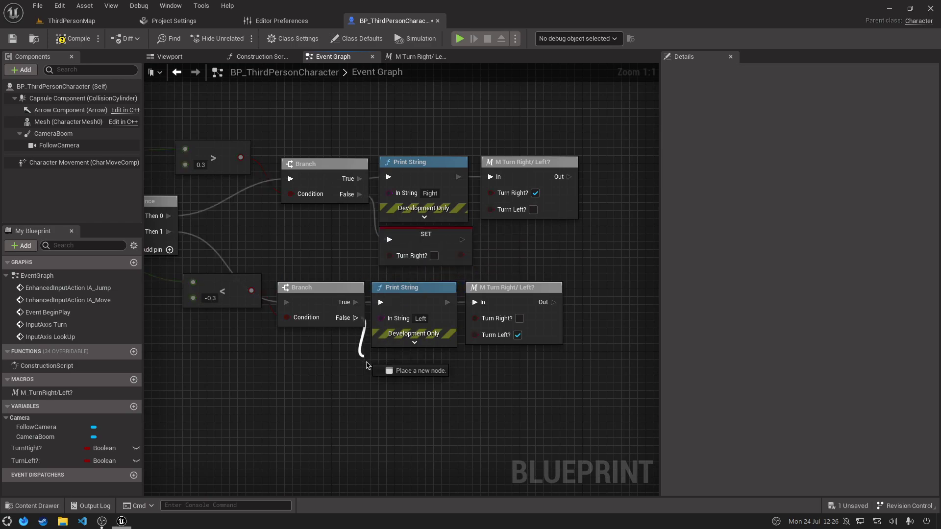
{"action": "type", "text": "set tu"}
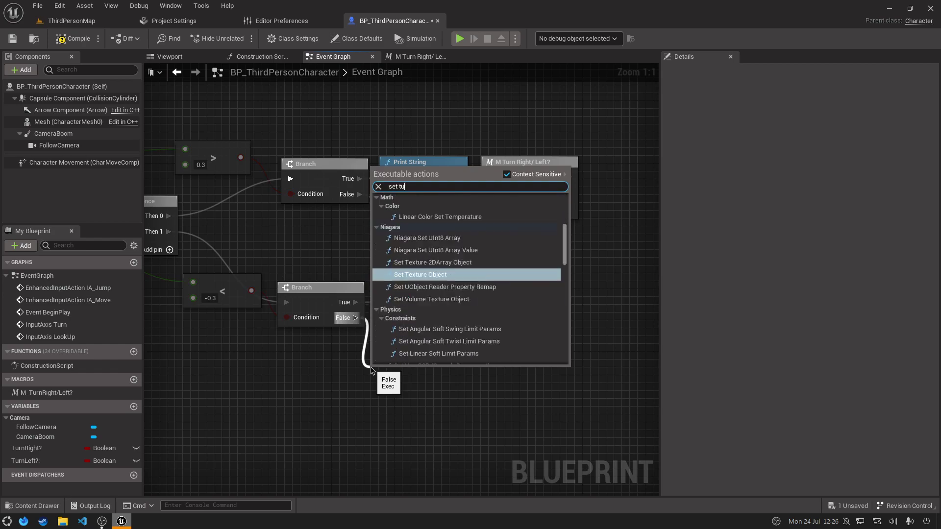
{"action": "type", "text": "rnl"}
{"action": "key", "text": "Return"}
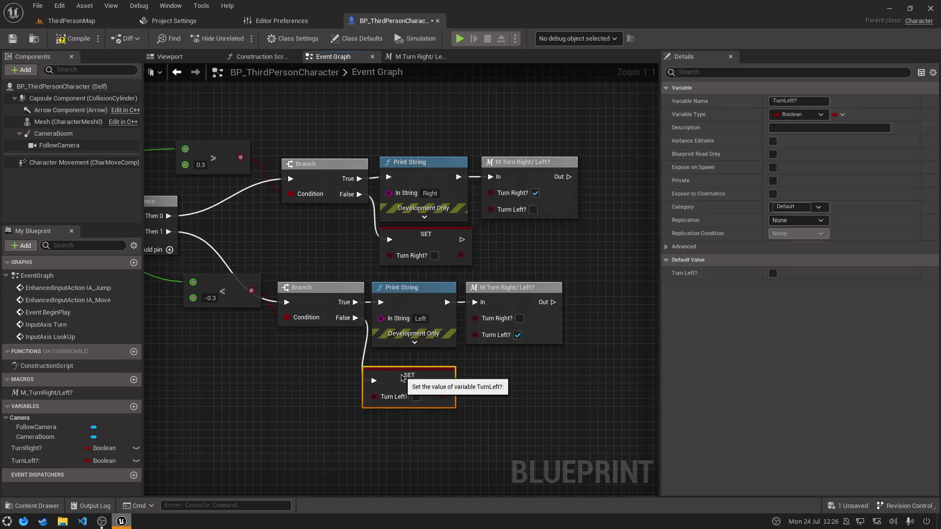
{"action": "left_click_drag", "start_coordinate": [371, 371], "coordinate": [380, 356]}
{"action": "left_click", "coordinate": [323, 353]}
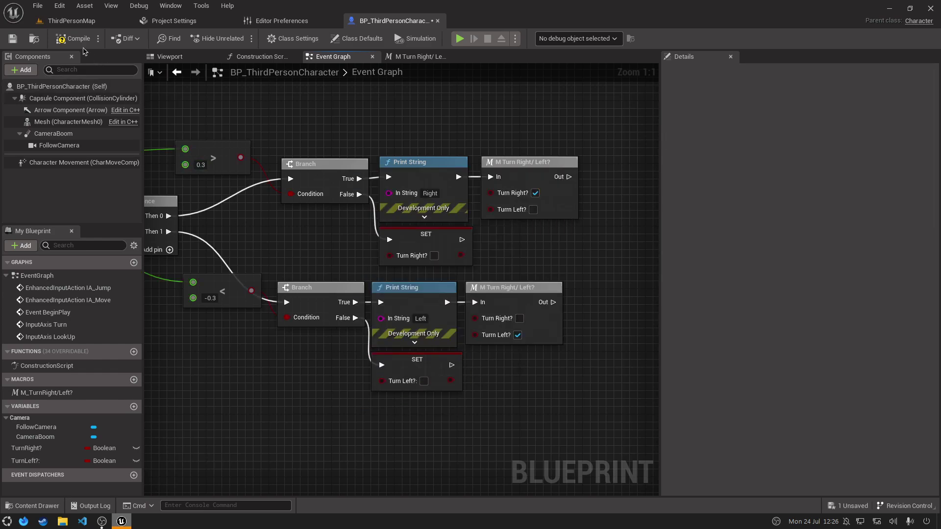
{"action": "left_click", "coordinate": [73, 38]}
Place a third turn macro, both flags off, wired to the first Branch's False output.
{"action": "mouse_move", "coordinate": [179, 360]}
{"action": "right_mouse_down"}
{"action": "mouse_move", "coordinate": [377, 337]}
{"action": "mouse_move", "coordinate": [414, 351]}
{"action": "right_mouse_up"}
{"action": "mouse_move", "coordinate": [47, 393]}
{"action": "left_mouse_down"}
{"action": "mouse_move", "coordinate": [287, 318]}
{"action": "mouse_move", "coordinate": [323, 222]}
{"action": "left_mouse_up"}
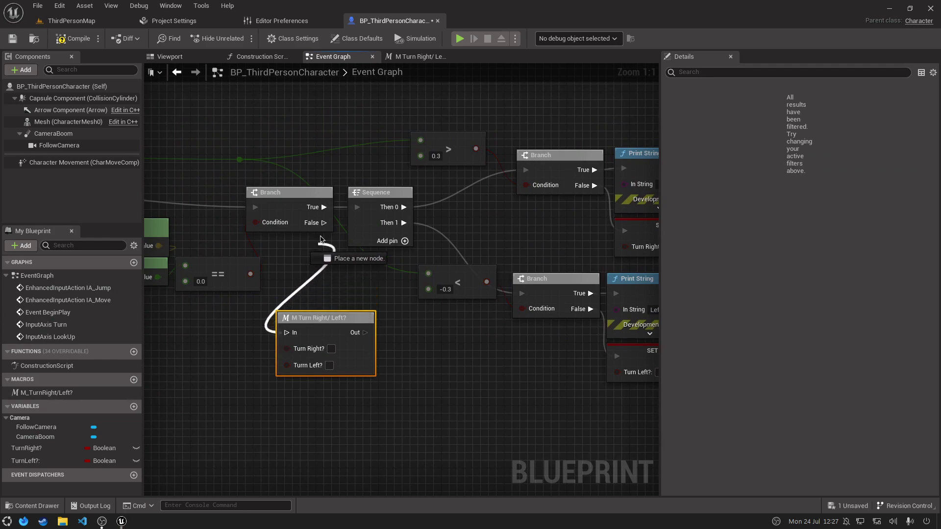
{"action": "left_click", "coordinate": [342, 278]}
{"action": "left_click_drag", "start_coordinate": [361, 315], "coordinate": [438, 315]}
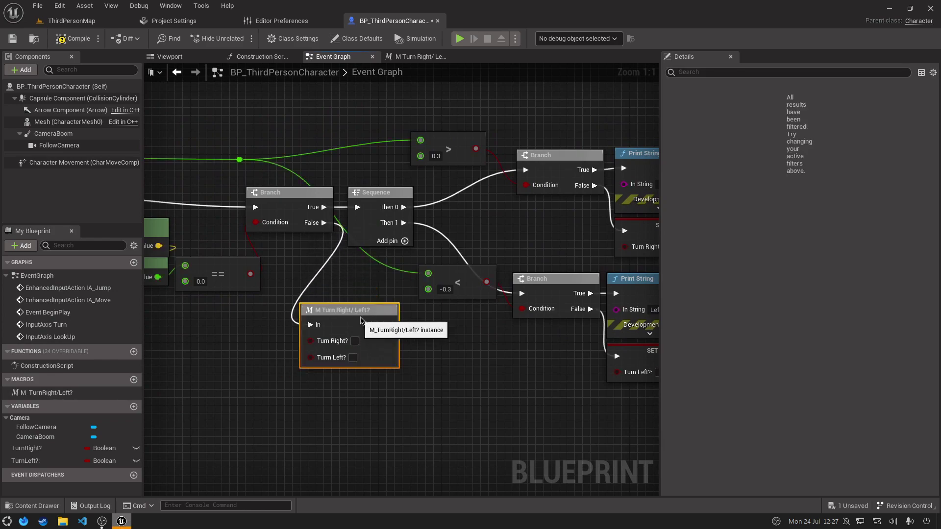
{"action": "left_click", "coordinate": [387, 298]}
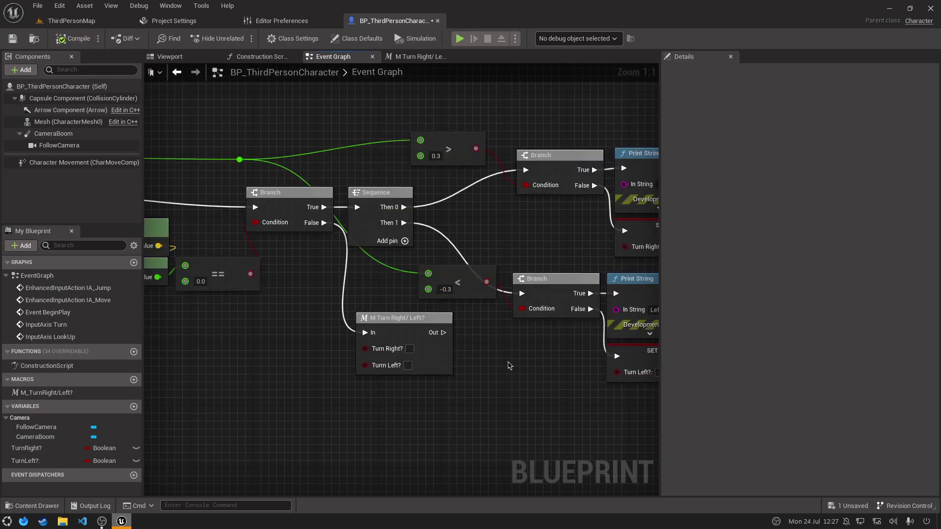
{"action": "scroll", "coordinate": [508, 361], "scroll_direction": "down", "scroll_amount": 3}
Select all the turn-detection nodes and collapse them into a single graph node.
{"action": "right_click_drag", "start_coordinate": [325, 343], "coordinate": [440, 351]}
{"action": "scroll", "coordinate": [466, 352], "scroll_direction": "down", "scroll_amount": 1}
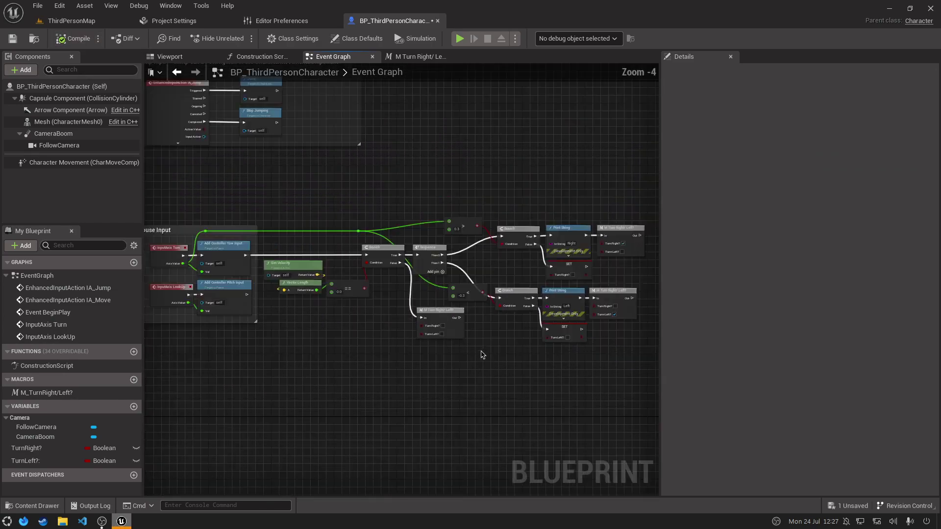
{"action": "scroll", "coordinate": [490, 353], "scroll_direction": "down", "scroll_amount": 1}
{"action": "scroll", "coordinate": [494, 353], "scroll_direction": "up", "scroll_amount": 1}
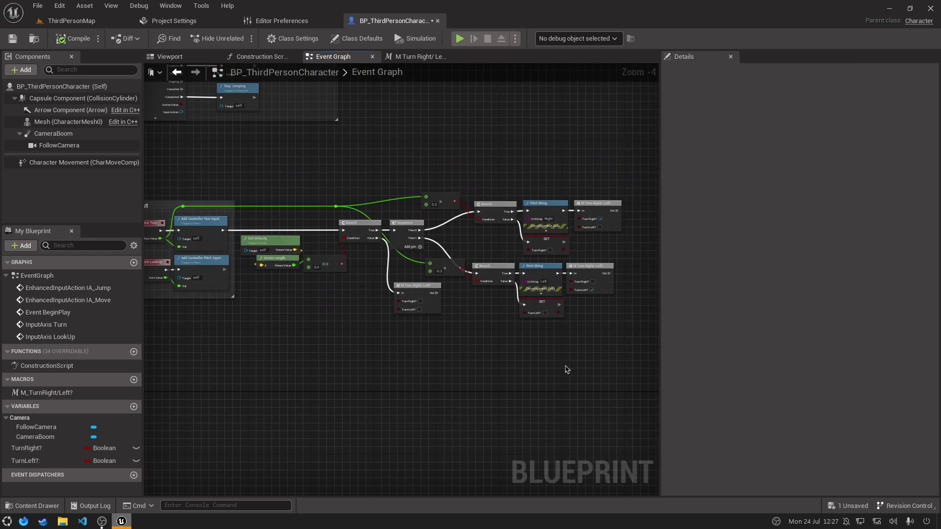
{"action": "left_click_drag", "start_coordinate": [566, 312], "coordinate": [269, 174]}
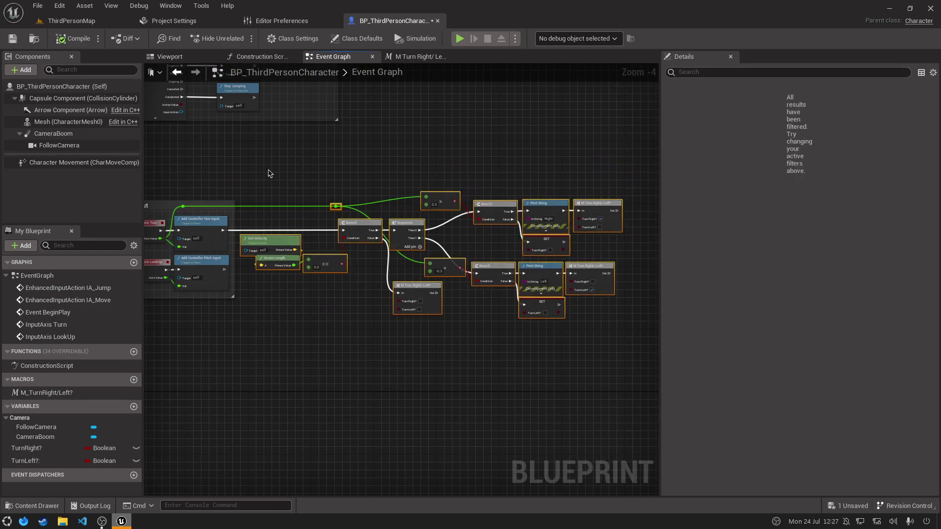
{"action": "right_click", "coordinate": [274, 248]}
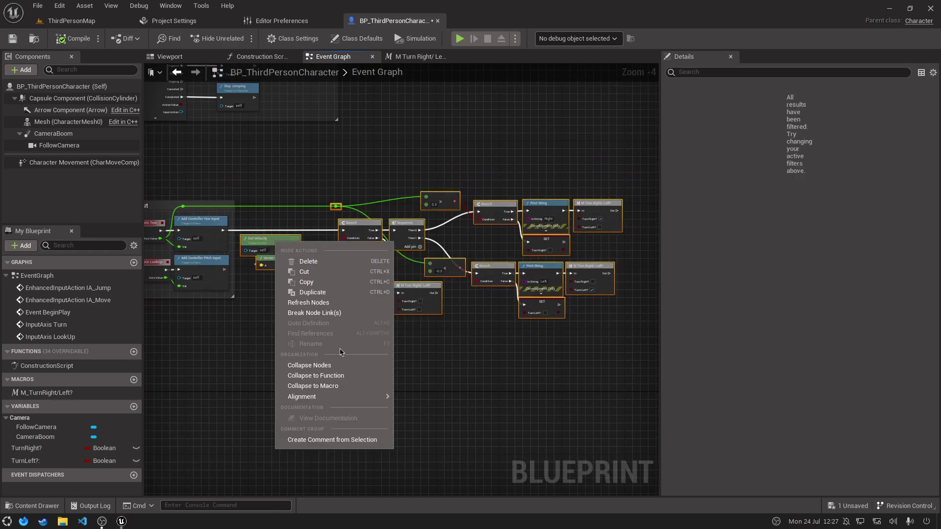
{"action": "left_click", "coordinate": [333, 368]}
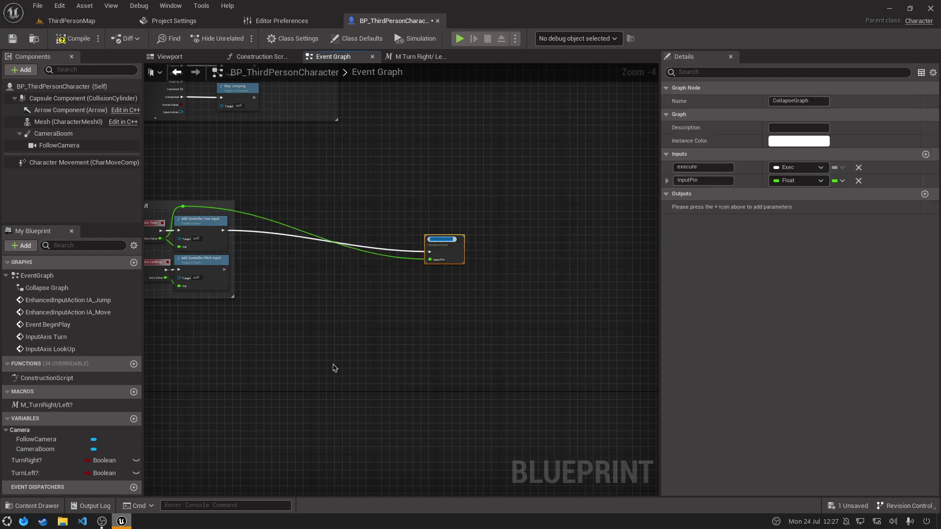
Name the collapsed graph TurnRightBooleans and place it beside the Yaw input.
{"action": "scroll", "coordinate": [385, 293], "scroll_direction": "up", "scroll_amount": 2}
{"action": "scroll", "coordinate": [385, 293], "scroll_direction": "up", "scroll_amount": 2}
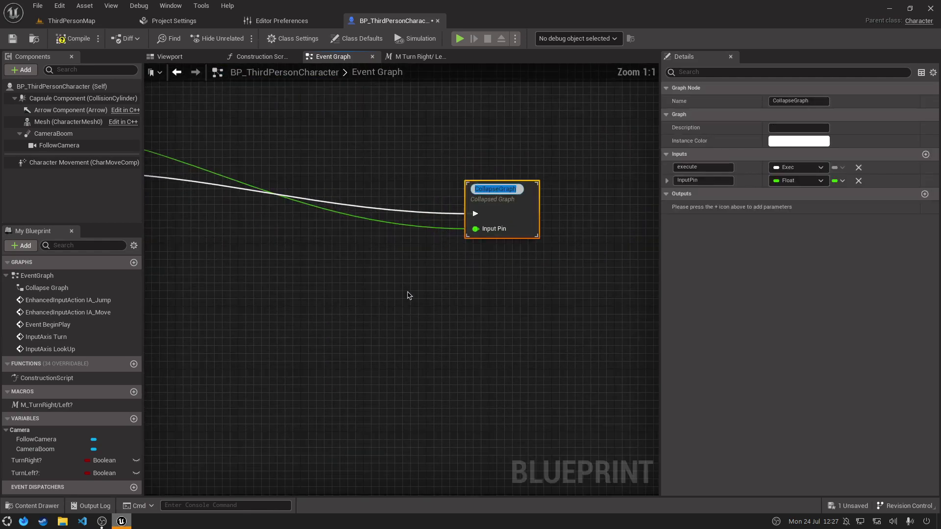
{"action": "type", "text": "TurnRightBo"}
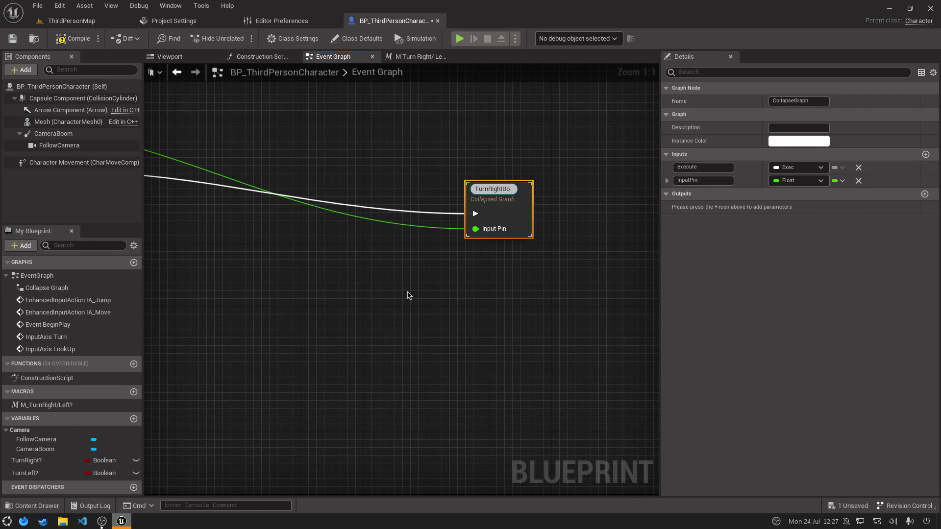
{"action": "type", "text": "s"}
{"action": "key", "text": "Return"}
{"action": "right_click_drag", "start_coordinate": [514, 206], "coordinate": [639, 243]}
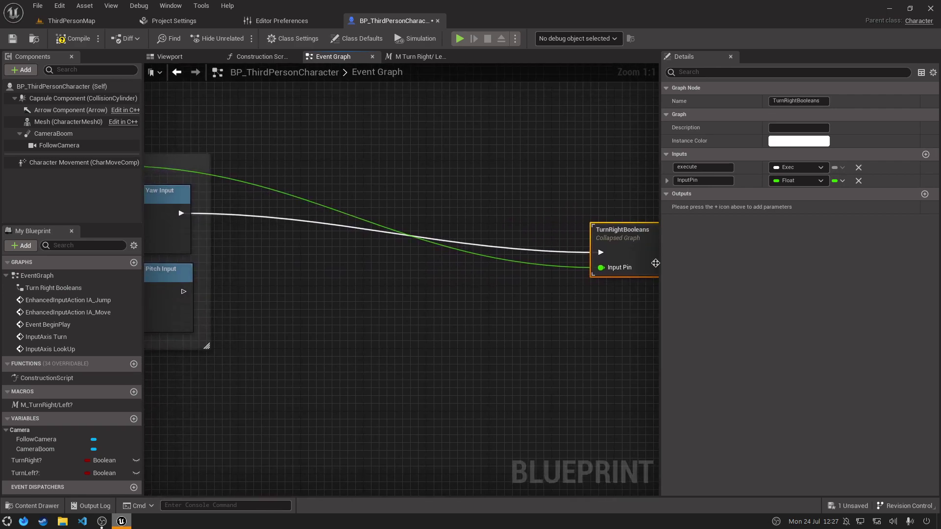
{"action": "left_click_drag", "start_coordinate": [639, 243], "coordinate": [277, 211]}
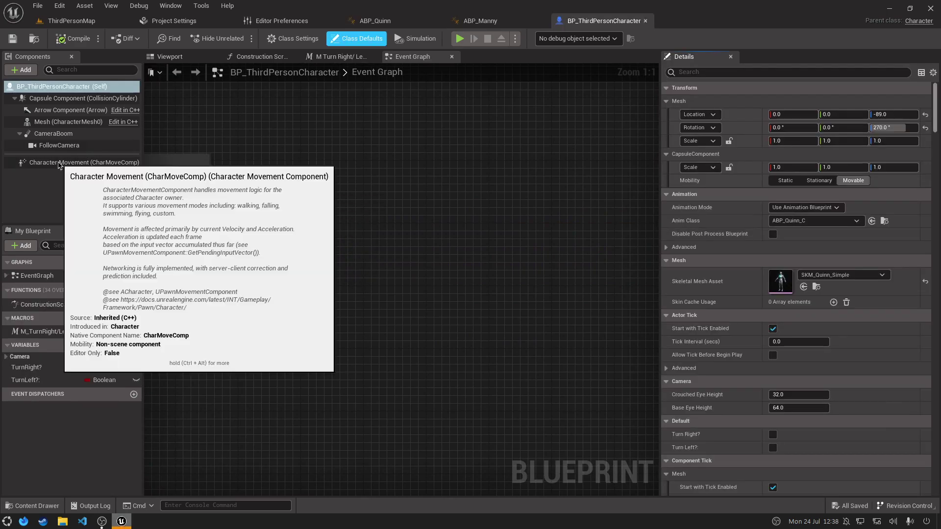
On Character Movement, enable Use Controller Desired Rotation, disable Orient Rotation to Movement, and compile.
{"action": "left_click", "coordinate": [67, 162]}
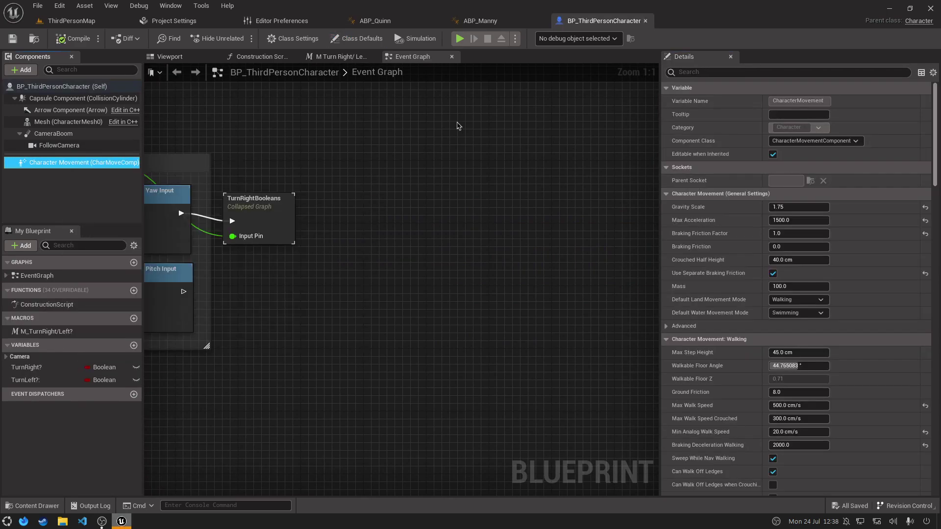
{"action": "left_click", "coordinate": [715, 72]}
{"action": "type", "text": "rot"}
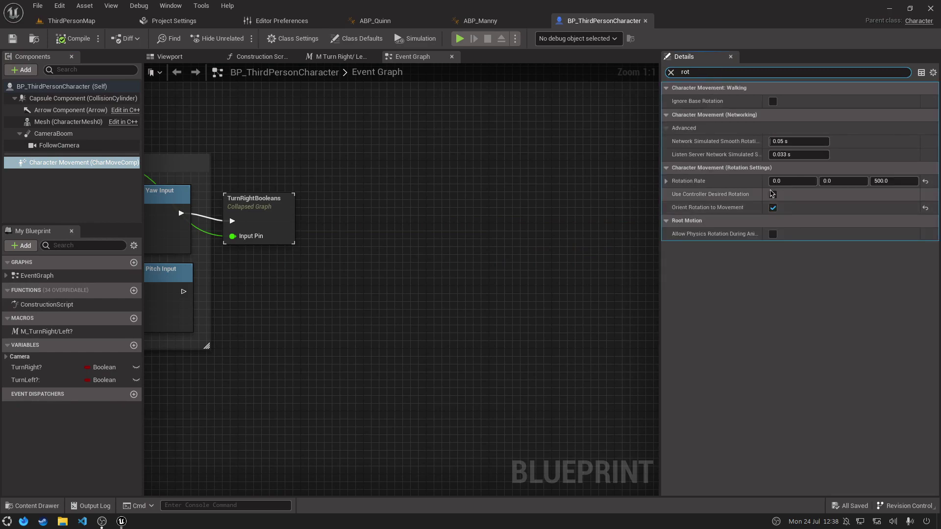
{"action": "left_click", "coordinate": [773, 197]}
{"action": "left_click", "coordinate": [773, 208]}
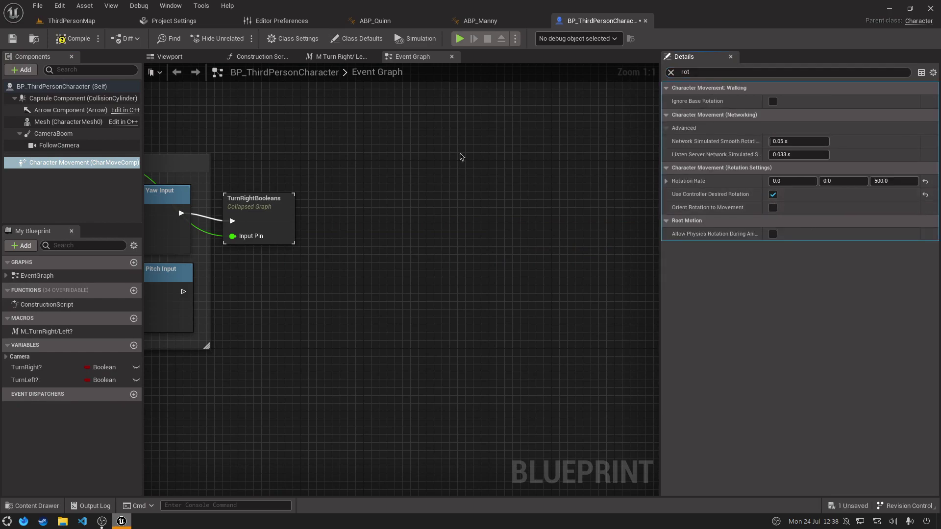
{"action": "left_click", "coordinate": [62, 38]}
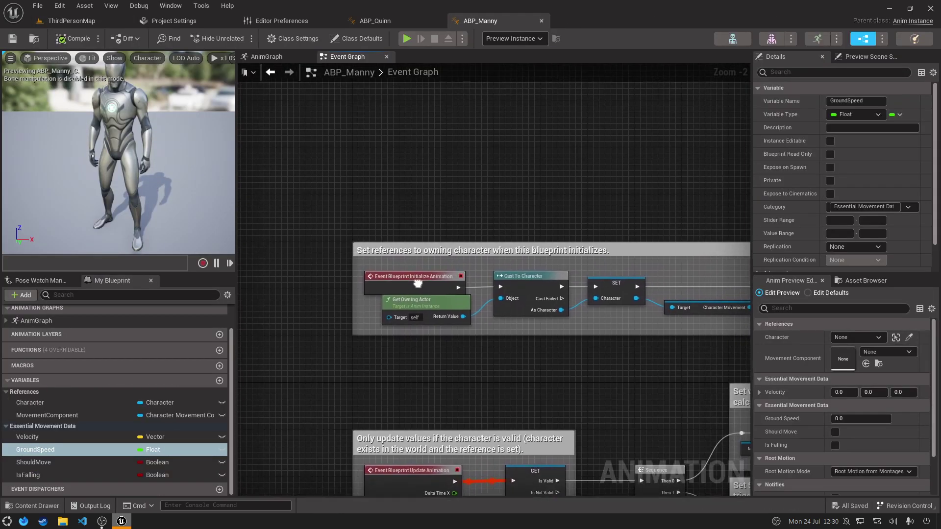
Add Event Blueprint Begin Play driving a Cast To BP_ThirdPersonCharacter node.
{"action": "right_click", "coordinate": [365, 178]}
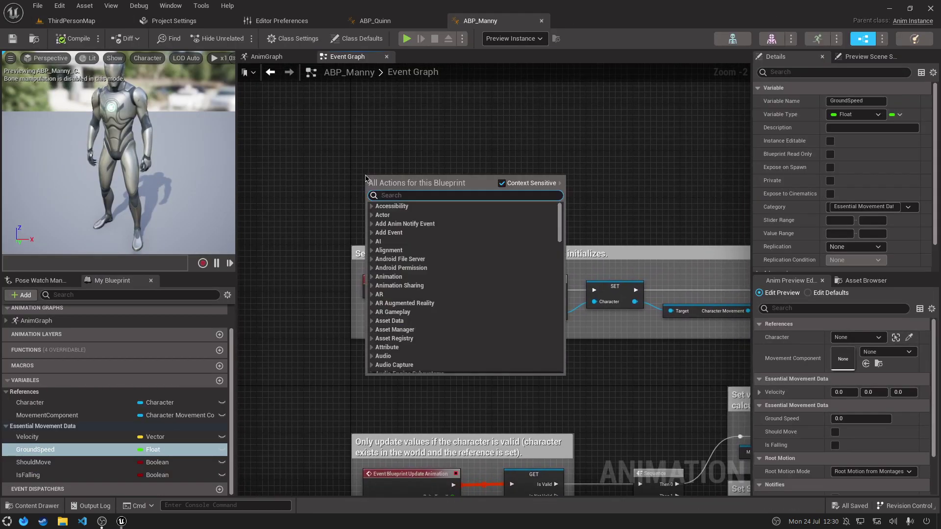
{"action": "type", "text": "groundspeed"}
{"action": "key", "text": "Escape"}
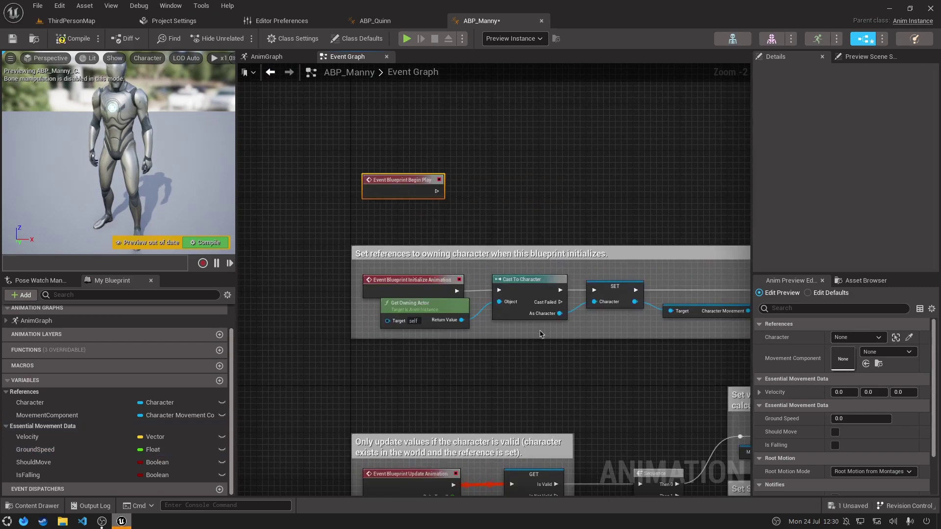
{"action": "scroll", "coordinate": [439, 200], "scroll_direction": "up", "scroll_amount": 2}
{"action": "left_click_drag", "start_coordinate": [433, 189], "coordinate": [454, 194]}
{"action": "type", "text": "cast to thir"}
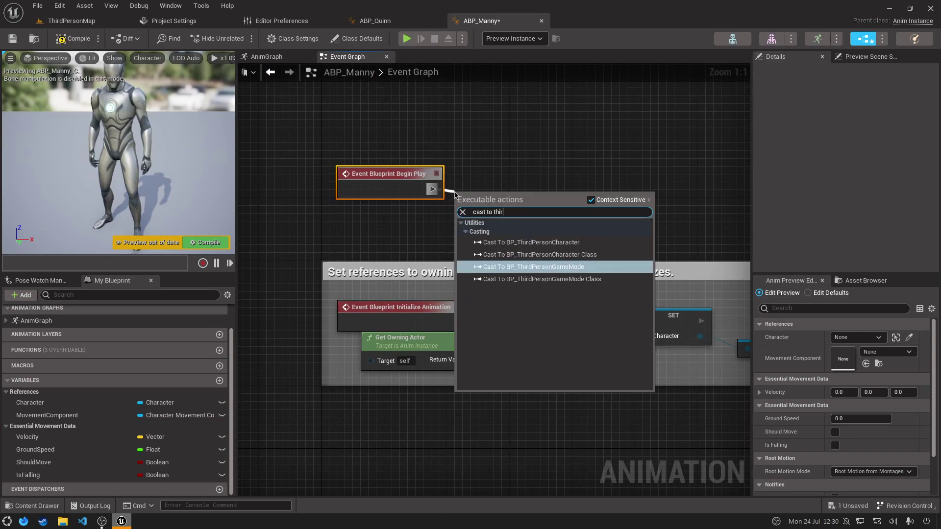
{"action": "key", "text": "Up"}
{"action": "key", "text": "Up"}
{"action": "key", "text": "Return"}
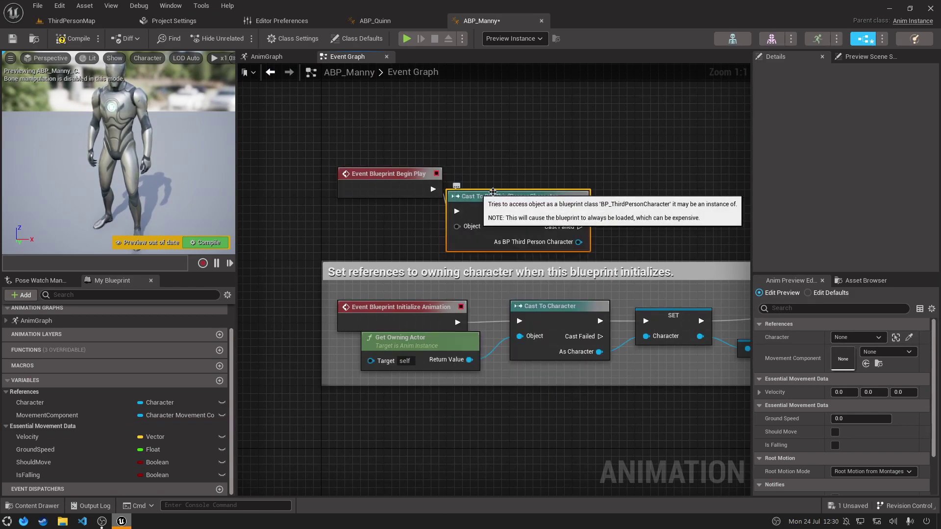
{"action": "left_click_drag", "start_coordinate": [500, 178], "coordinate": [500, 170]}
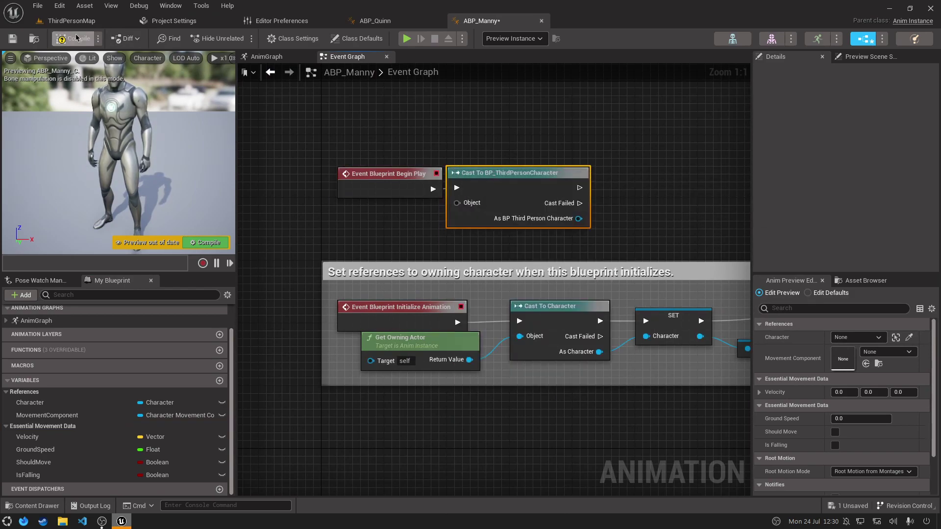
{"action": "key", "text": "F7"}
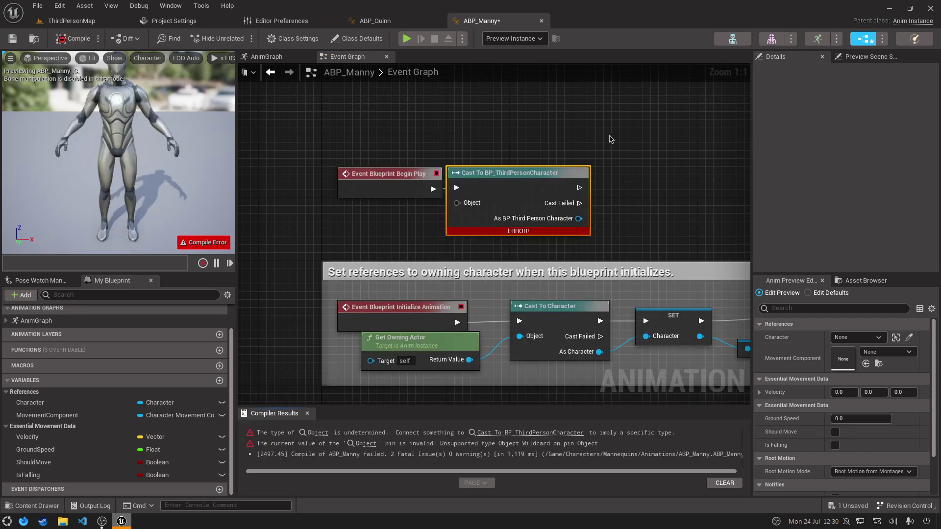
Feed a Get Player Character node into the cast's Object input.
{"action": "right_click_drag", "start_coordinate": [608, 138], "coordinate": [482, 153]}
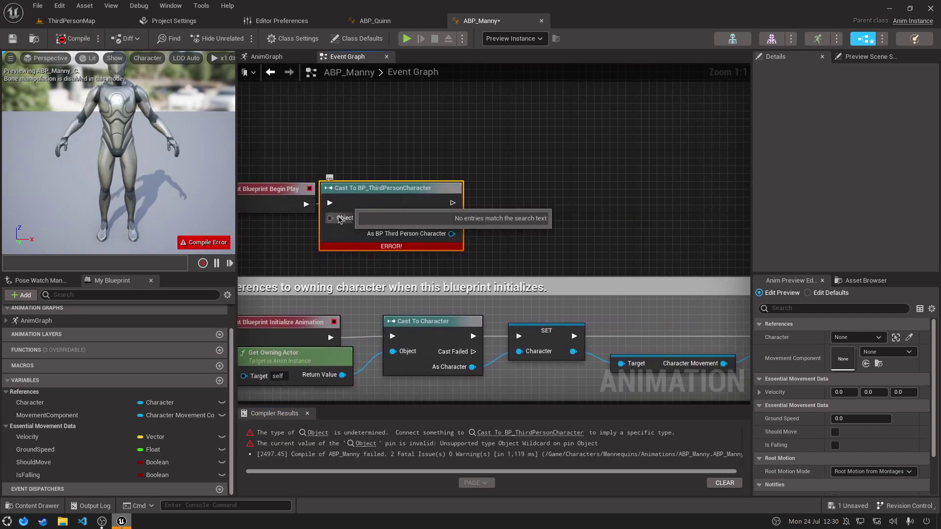
{"action": "left_click_drag", "start_coordinate": [330, 218], "coordinate": [295, 233]}
{"action": "type", "text": "get player cha"}
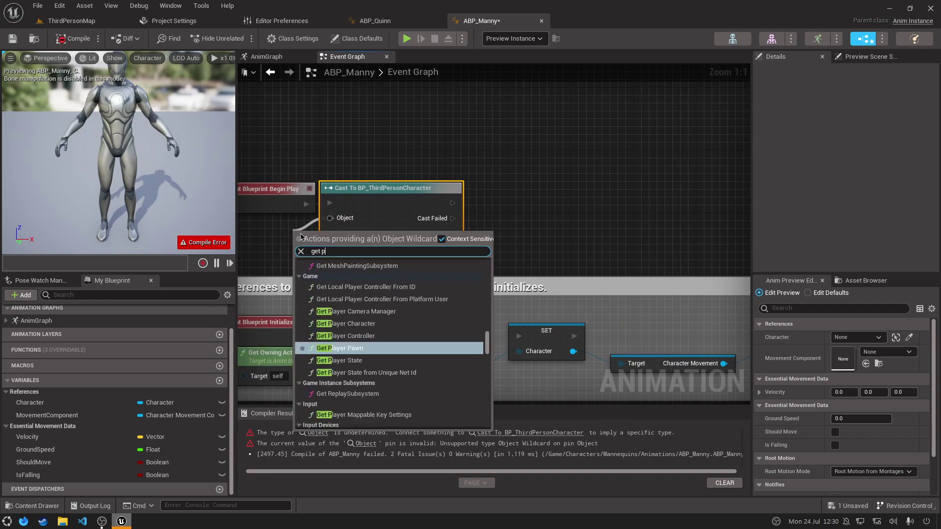
{"action": "key", "text": "Return"}
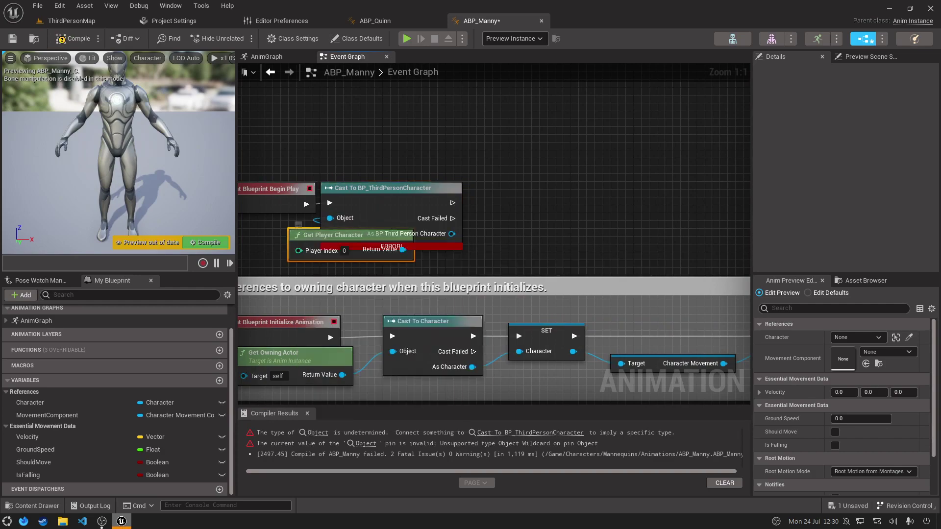
{"action": "right_click_drag", "start_coordinate": [292, 238], "coordinate": [383, 249]}
{"action": "left_click_drag", "start_coordinate": [383, 249], "coordinate": [282, 241]}
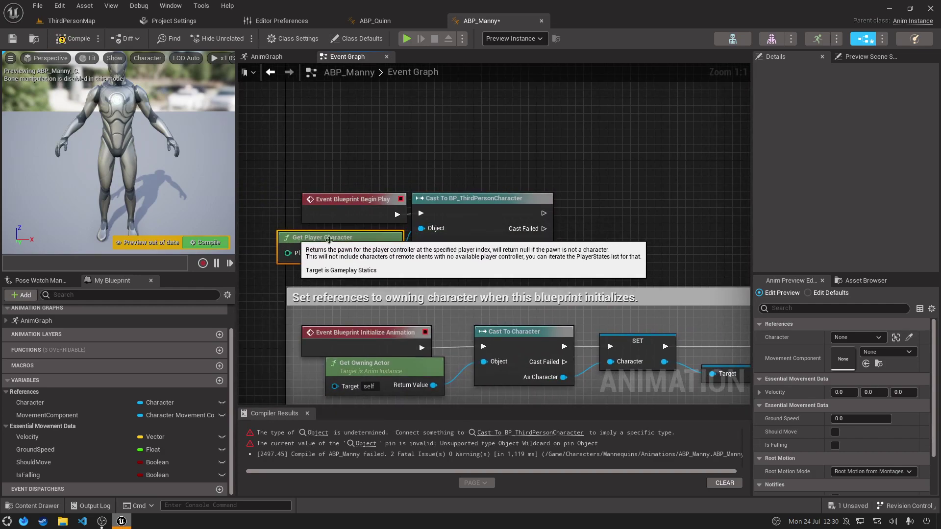
Promote the cast result to a CharacterReference variable and compile.
{"action": "right_click", "coordinate": [543, 243]}
{"action": "left_click", "coordinate": [583, 267]}
{"action": "type", "text": "CharacterRef"}
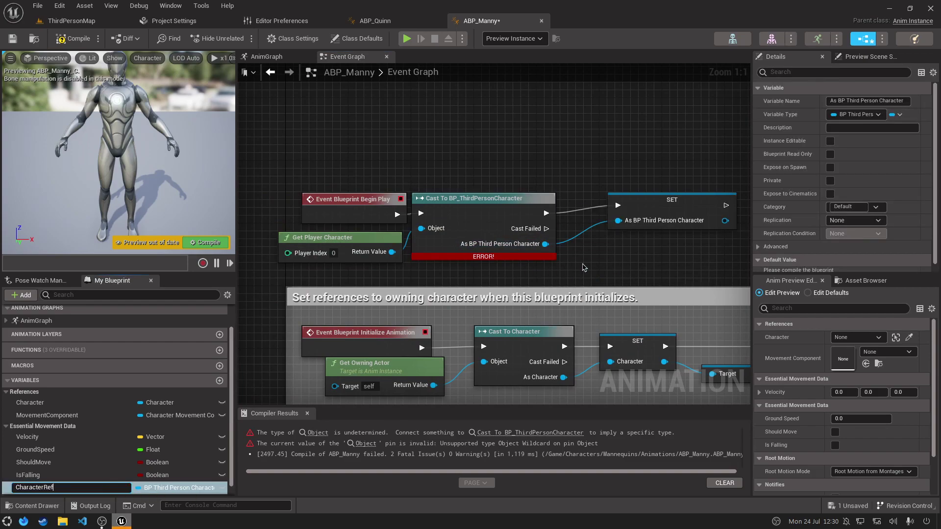
{"action": "type", "text": "erenc"}
{"action": "key", "text": "Return"}
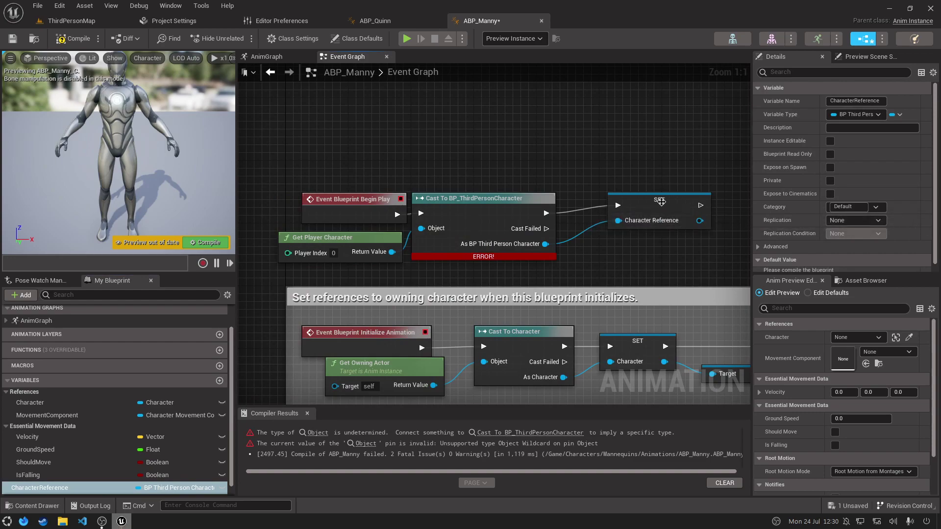
{"action": "left_click_drag", "start_coordinate": [665, 201], "coordinate": [617, 208]}
{"action": "left_click", "coordinate": [360, 130]}
{"action": "left_click", "coordinate": [74, 38]}
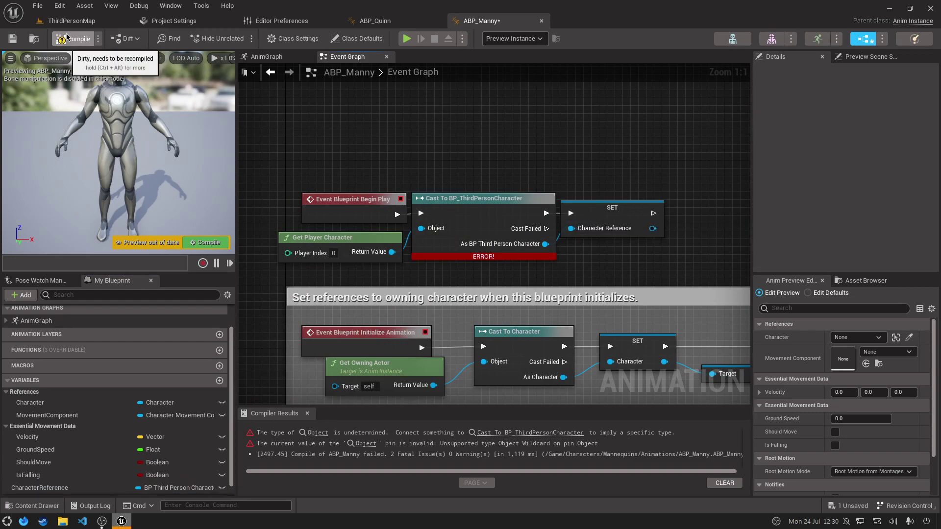
{"action": "scroll", "coordinate": [577, 228], "scroll_direction": "down", "scroll_amount": 2}
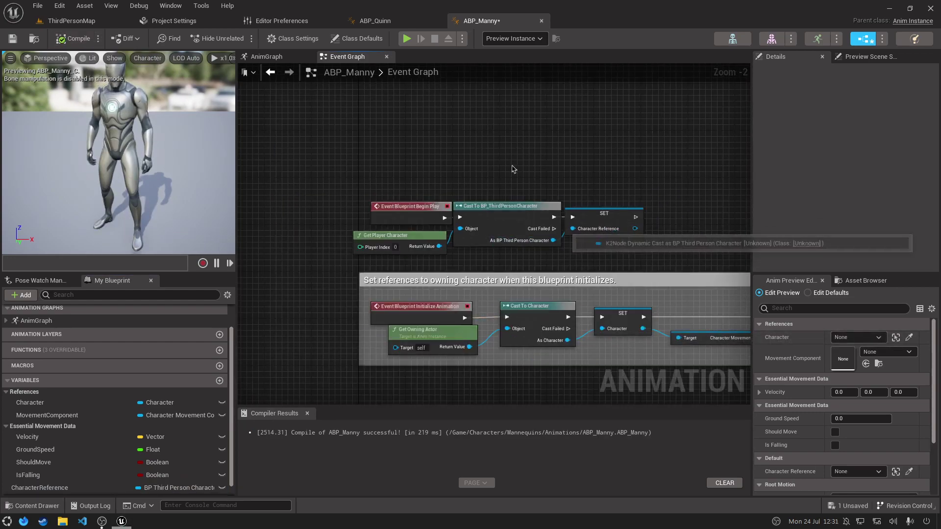
Add a Then 3 output to the Sequence and shift the comment groups right.
{"action": "scroll", "coordinate": [659, 194], "scroll_direction": "down", "scroll_amount": 2}
{"action": "right_click_drag", "start_coordinate": [504, 157], "coordinate": [676, 239]}
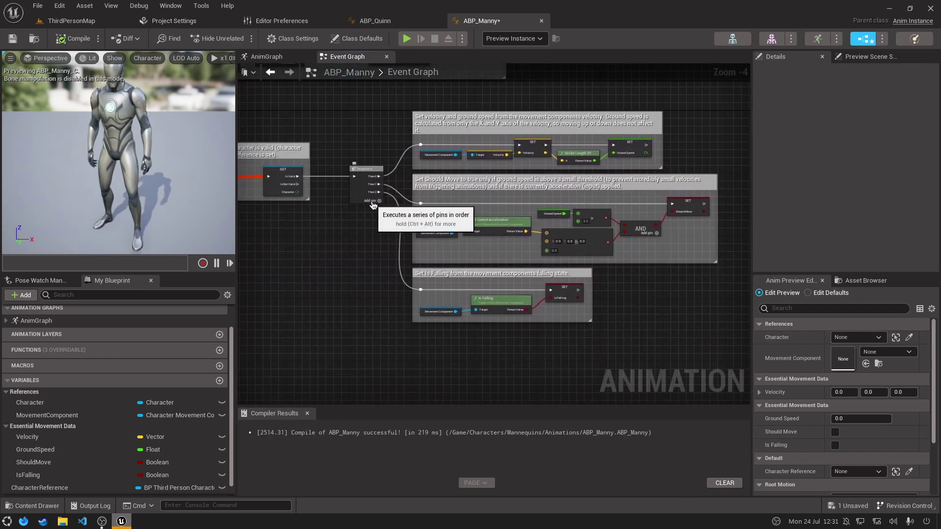
{"action": "left_click", "coordinate": [371, 202]}
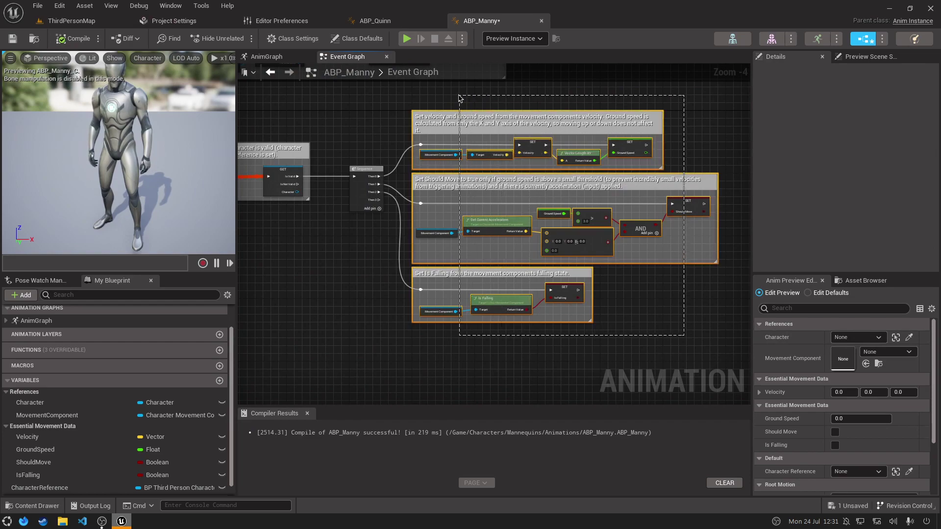
{"action": "left_click_drag", "start_coordinate": [602, 257], "coordinate": [405, 105]}
{"action": "left_click_drag", "start_coordinate": [471, 117], "coordinate": [571, 118]}
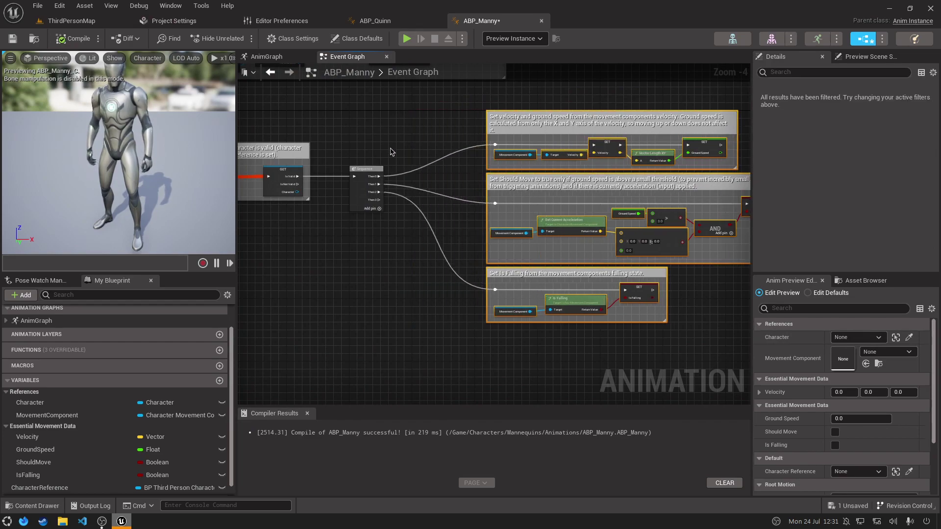
Add an Is Valid node wired to the Sequence's Then 3 output.
{"action": "scroll", "coordinate": [403, 227], "scroll_direction": "up", "scroll_amount": 2}
{"action": "mouse_move", "coordinate": [373, 185]}
{"action": "left_mouse_down"}
{"action": "mouse_move", "coordinate": [403, 287]}
{"action": "mouse_move", "coordinate": [414, 292]}
{"action": "left_mouse_up"}
{"action": "type", "text": "is valid"}
{"action": "key", "text": "Down"}
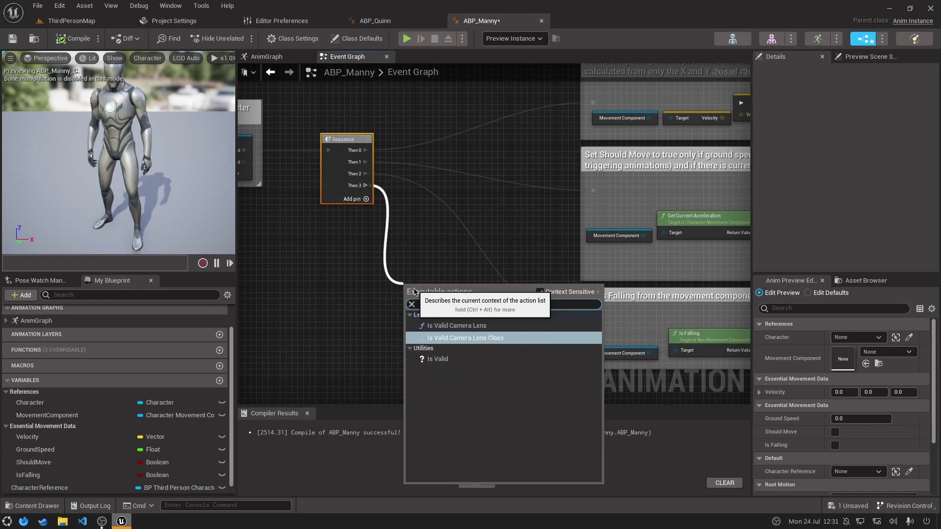
{"action": "key", "text": "Down"}
{"action": "key", "text": "Return"}
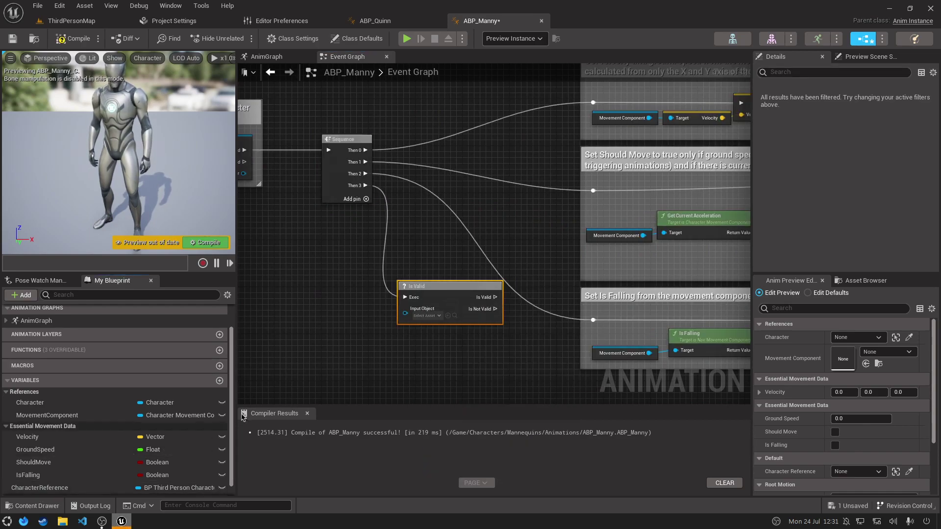
Connect a CharacterReference getter to the Is Valid node's Input Object.
{"action": "left_click_drag", "start_coordinate": [39, 487], "coordinate": [404, 313]}
{"action": "right_click_drag", "start_coordinate": [335, 376], "coordinate": [400, 323]}
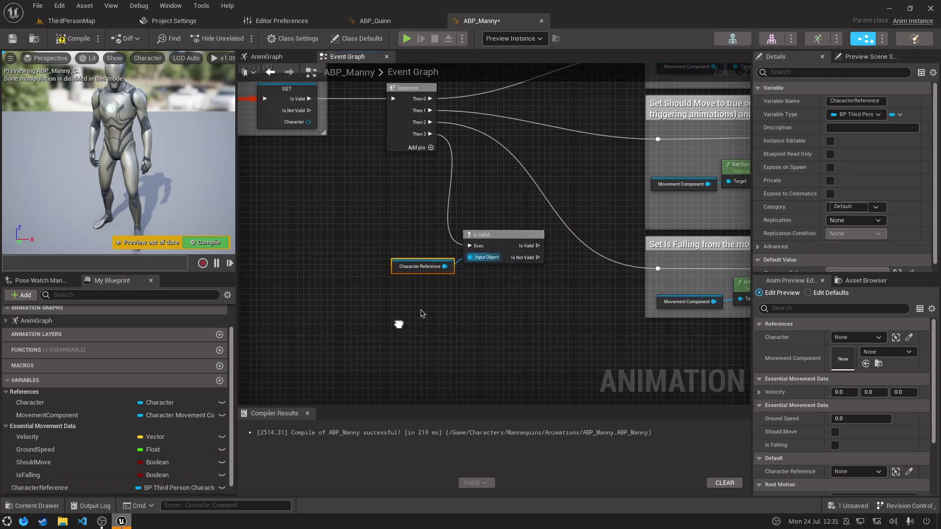
{"action": "left_click", "coordinate": [488, 311]}
{"action": "left_click_drag", "start_coordinate": [490, 235], "coordinate": [508, 389]}
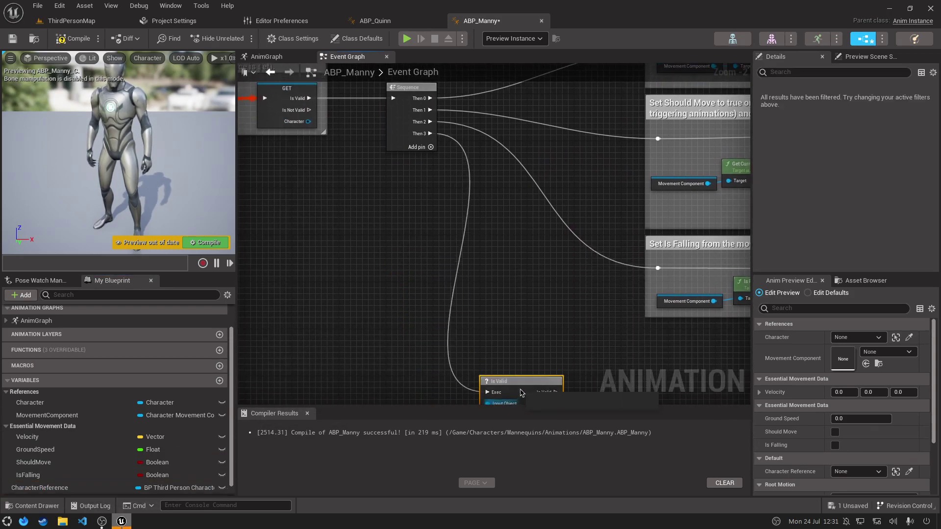
{"action": "right_click_drag", "start_coordinate": [622, 362], "coordinate": [465, 242]}
{"action": "scroll", "coordinate": [395, 285], "scroll_direction": "up", "scroll_amount": 2}
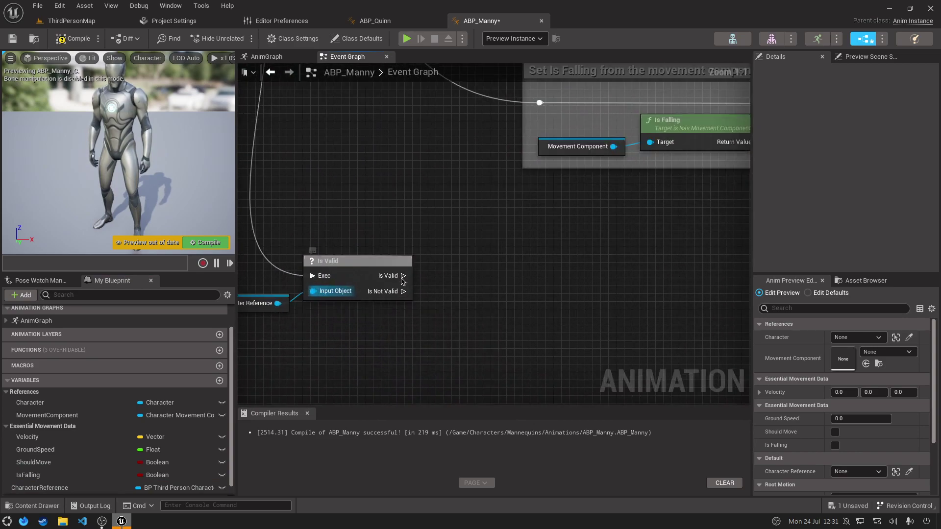
Search for a Branch node from the Is Valid output, then cancel without adding one.
{"action": "left_click_drag", "start_coordinate": [404, 275], "coordinate": [442, 274]}
{"action": "type", "text": "get "}
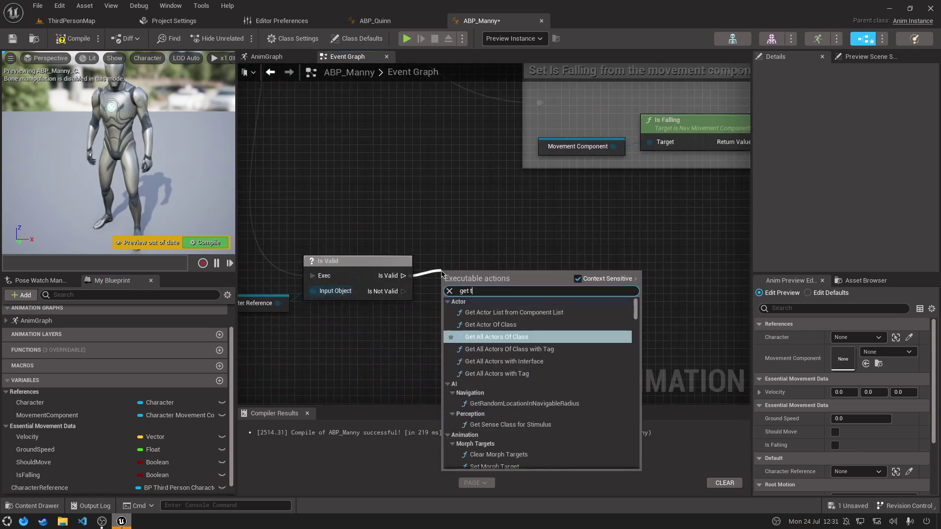
{"action": "type", "text": "turn"}
{"action": "key", "text": "BackSpace"}
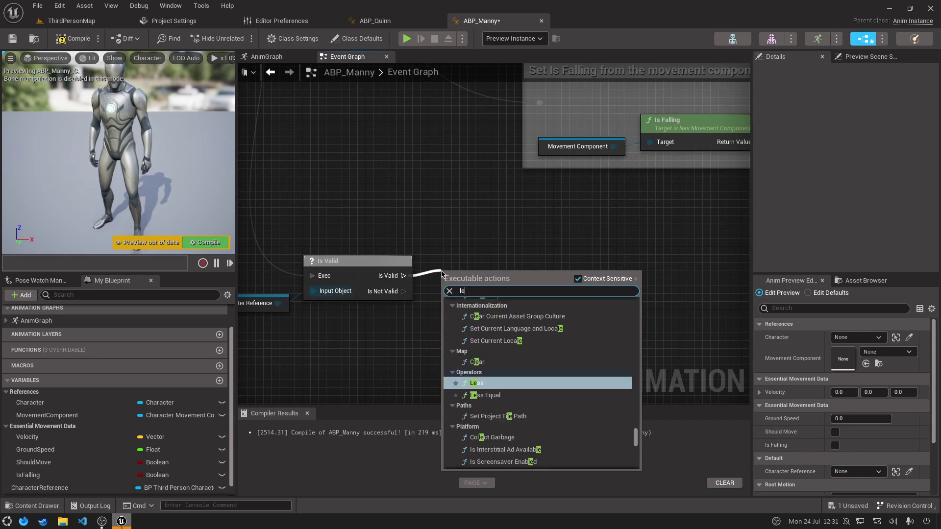
{"action": "type", "text": "branch"}
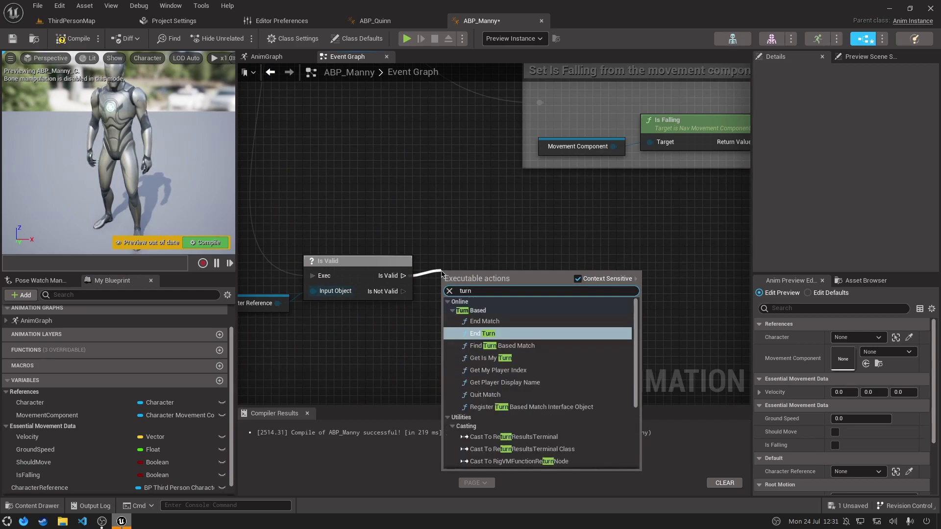
{"action": "key", "text": "Escape"}
Add Get Turn Left? and Get Turn Right? nodes off the Character Reference.
{"action": "right_click_drag", "start_coordinate": [365, 370], "coordinate": [421, 327]}
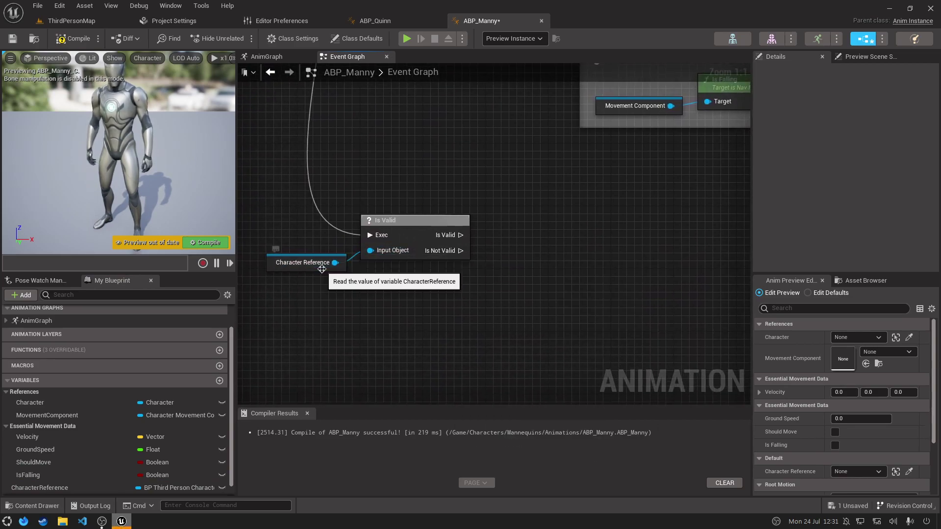
{"action": "left_click_drag", "start_coordinate": [321, 270], "coordinate": [527, 274]}
{"action": "type", "text": "turn left"}
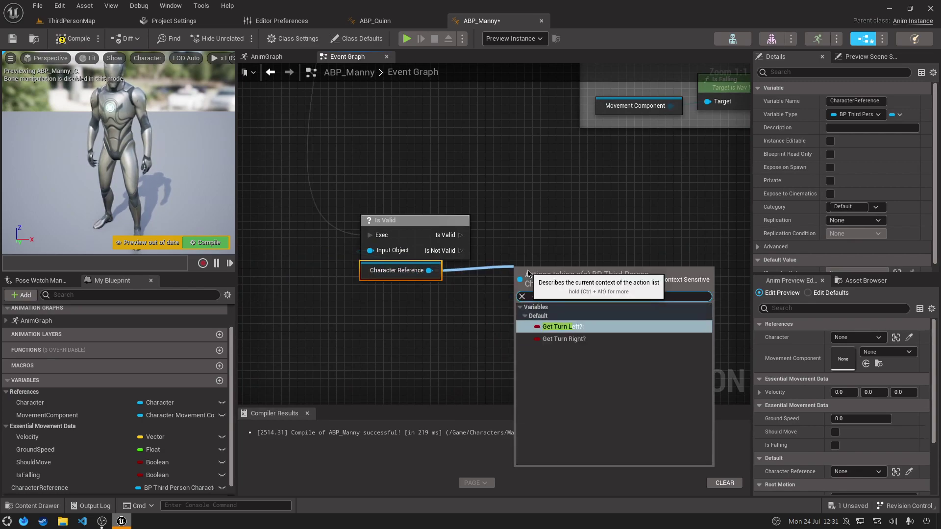
{"action": "key", "text": "Return"}
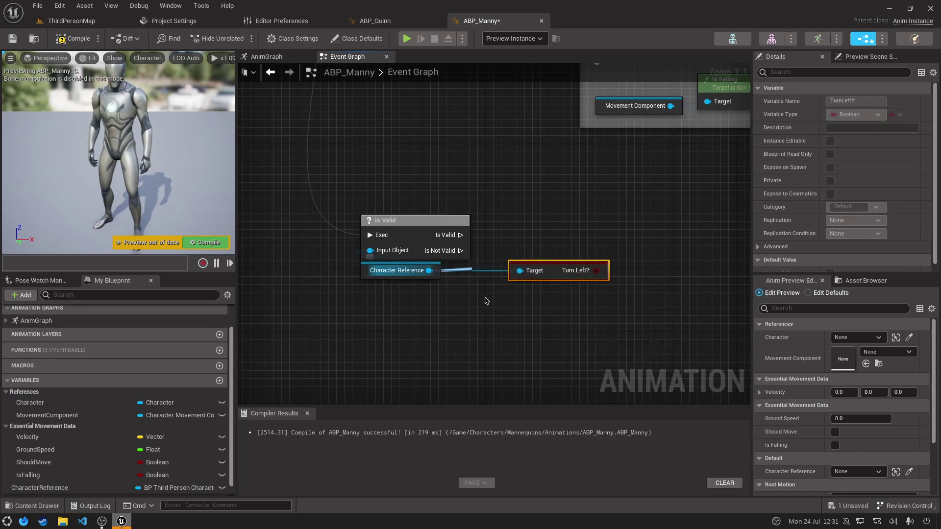
{"action": "left_click_drag", "start_coordinate": [429, 270], "coordinate": [516, 299]}
{"action": "type", "text": "get tur"}
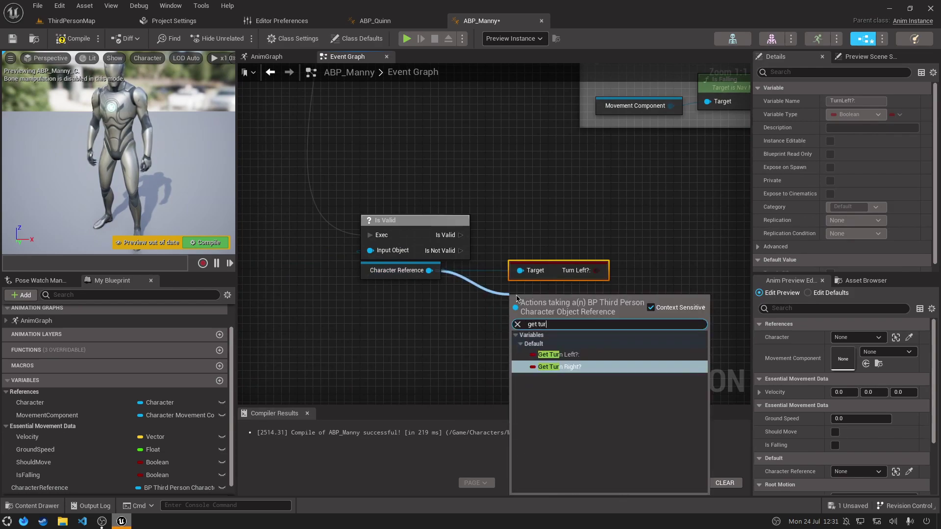
{"action": "type", "text": "n rigt"}
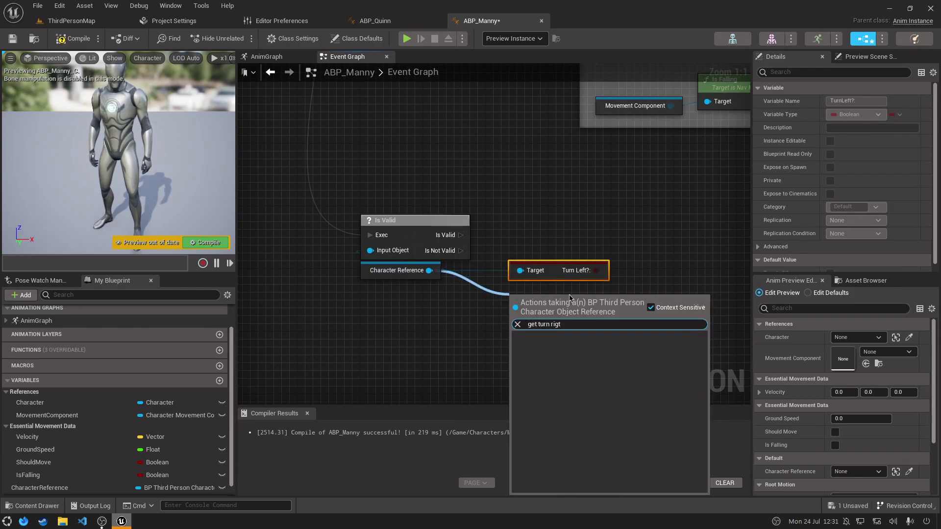
{"action": "key", "text": "Return"}
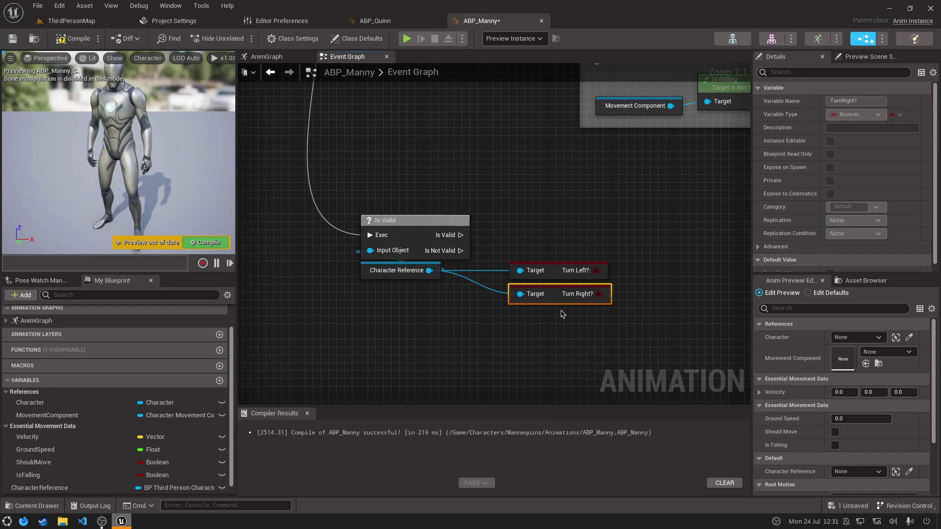
{"action": "mouse_move", "coordinate": [563, 314]}
{"action": "left_mouse_down"}
{"action": "mouse_move", "coordinate": [551, 271]}
{"action": "mouse_move", "coordinate": [512, 279]}
{"action": "left_mouse_up"}
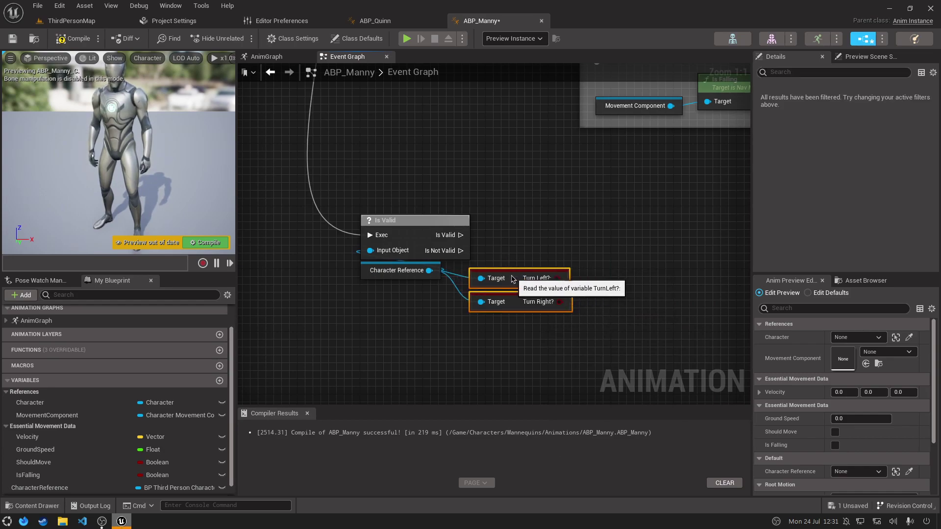
Promote the Turn Left? and Turn Right? outputs to new variables.
{"action": "left_click", "coordinate": [563, 255]}
{"action": "right_click_drag", "start_coordinate": [563, 254], "coordinate": [416, 252]}
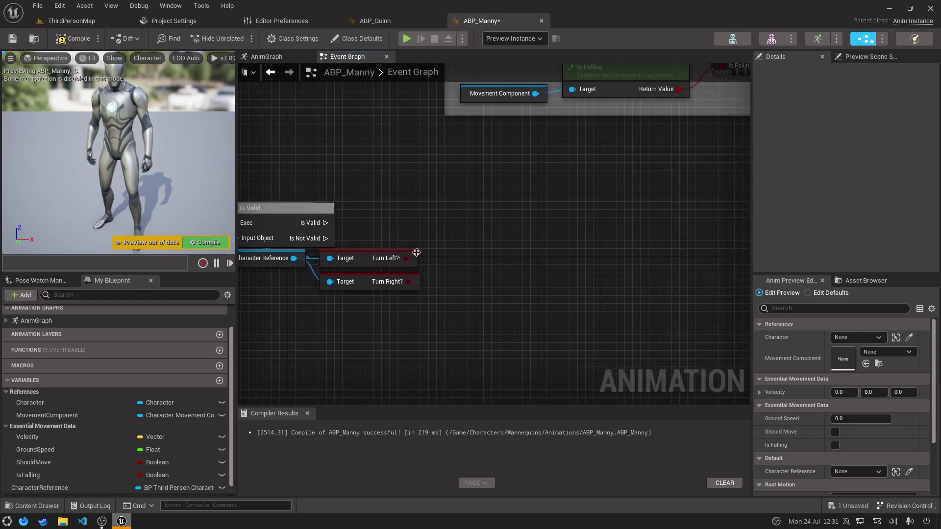
{"action": "right_click", "coordinate": [413, 260]}
{"action": "left_click", "coordinate": [429, 274]}
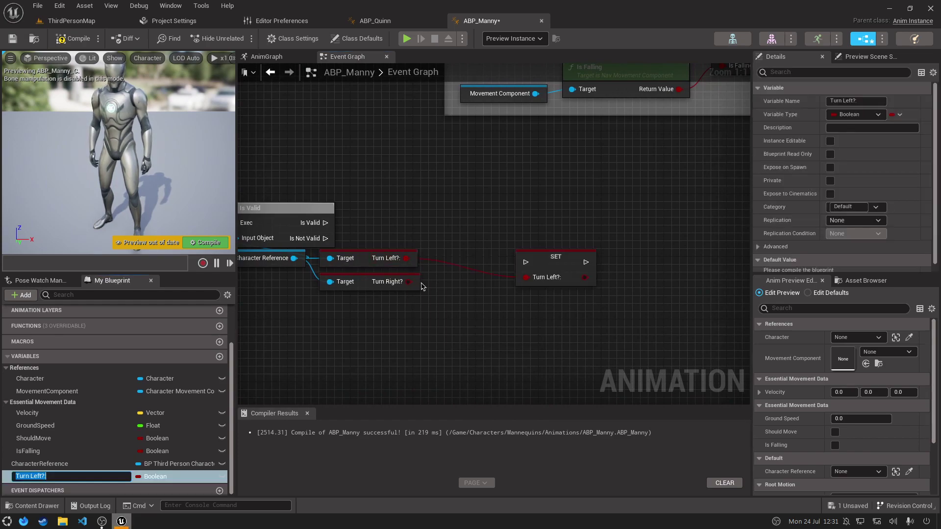
{"action": "right_click", "coordinate": [411, 284]}
{"action": "left_click", "coordinate": [437, 304]}
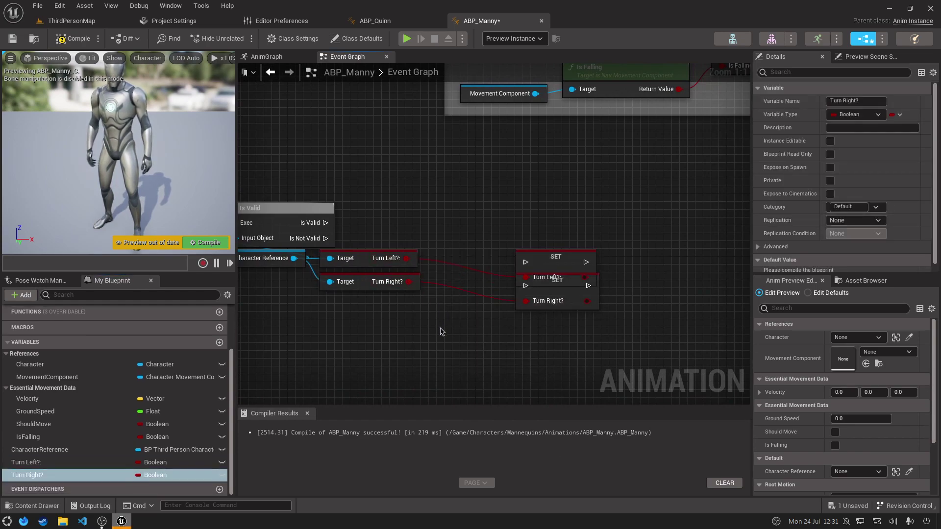
Chain the Turn Left? and Turn Right? setters after the Is Valid check.
{"action": "left_click_drag", "start_coordinate": [525, 262], "coordinate": [325, 222]}
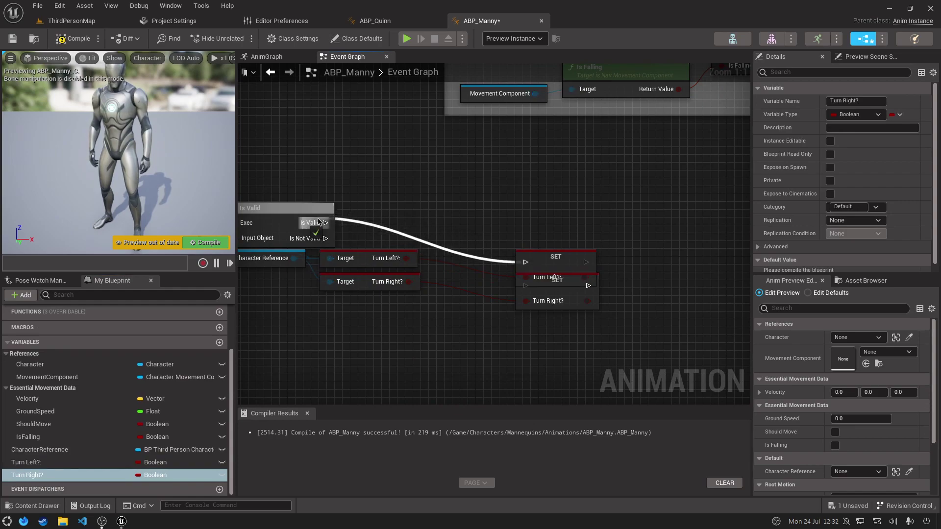
{"action": "left_click_drag", "start_coordinate": [549, 262], "coordinate": [454, 233]}
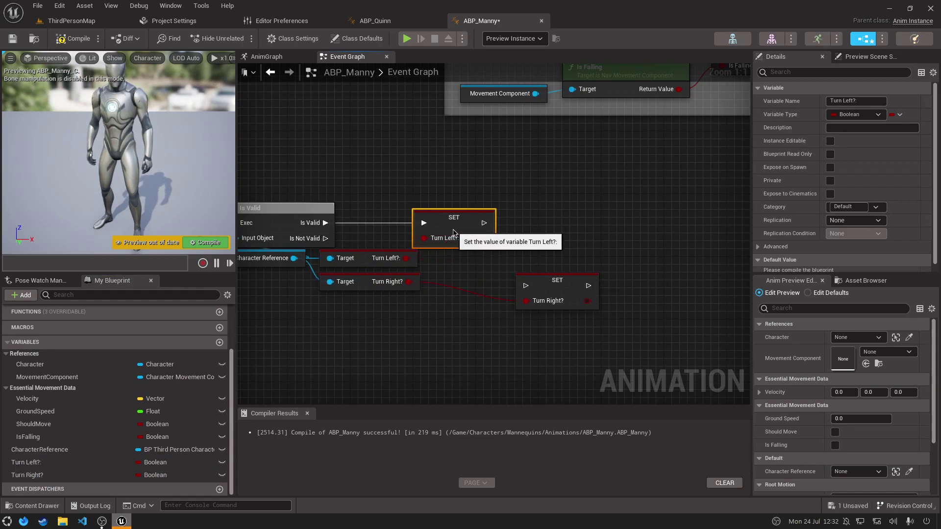
{"action": "left_click_drag", "start_coordinate": [525, 285], "coordinate": [500, 239]}
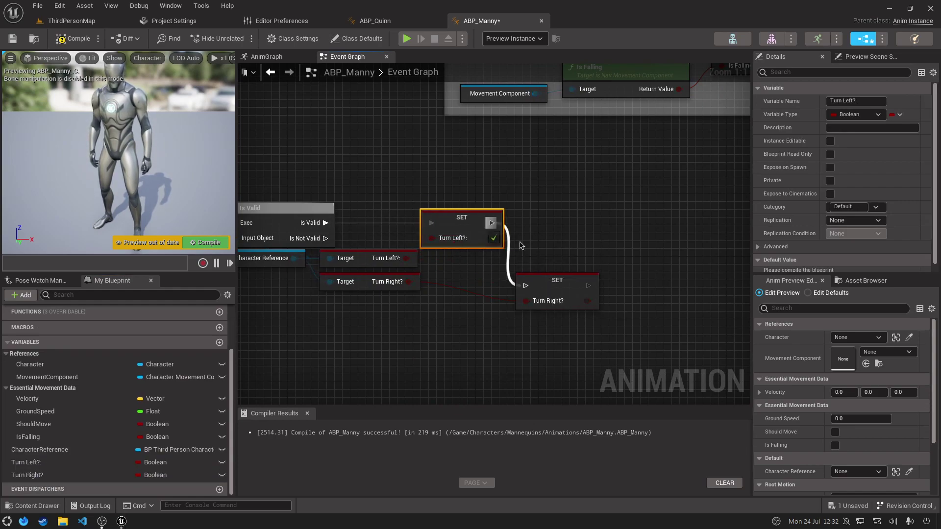
{"action": "left_click_drag", "start_coordinate": [548, 281], "coordinate": [541, 217]}
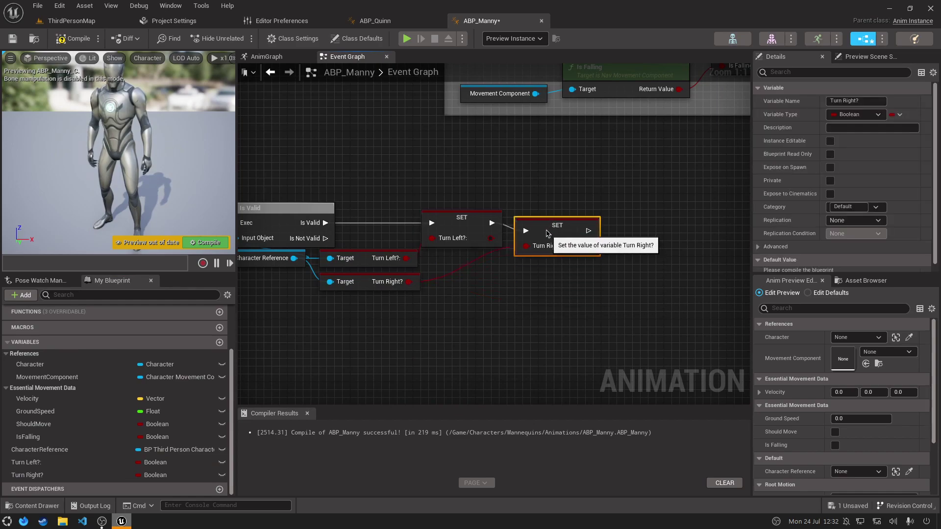
{"action": "left_click", "coordinate": [543, 193]}
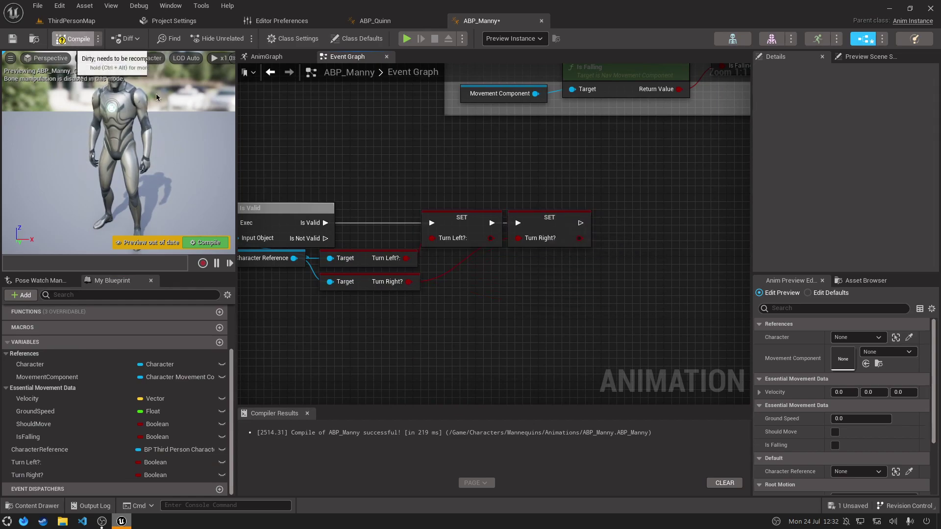
Compile ABP_Manny, undoing an accidental move of the Character Reference node.
{"action": "left_click", "coordinate": [73, 39]}
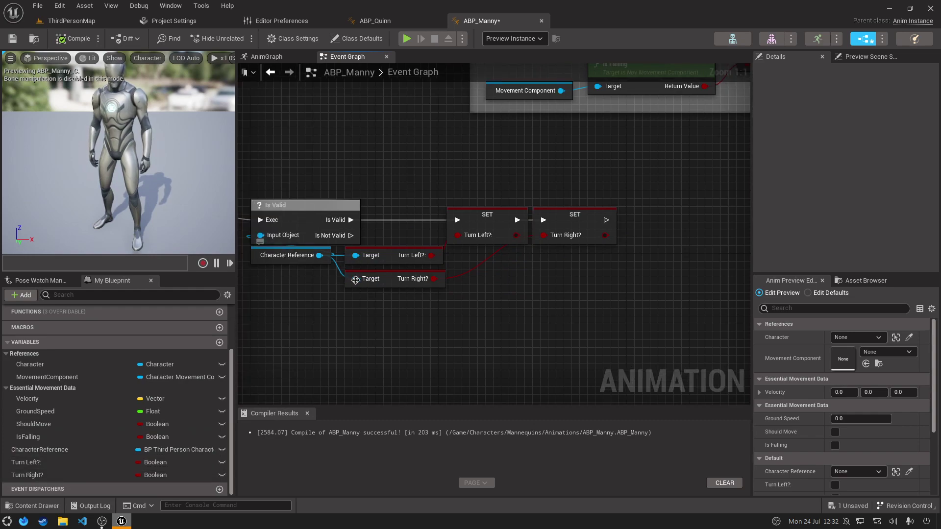
{"action": "right_click_drag", "start_coordinate": [308, 281], "coordinate": [399, 288]}
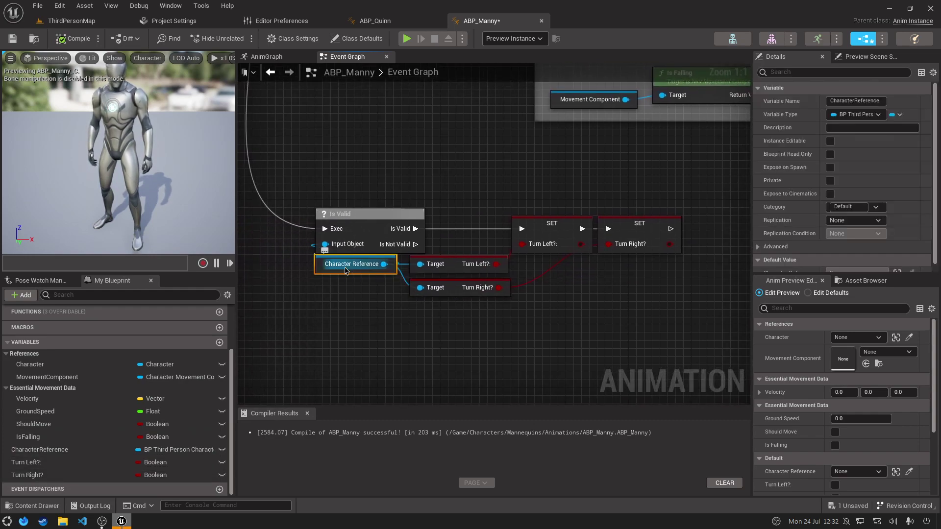
{"action": "left_click_drag", "start_coordinate": [348, 269], "coordinate": [356, 278]}
{"action": "key", "text": "ctrl+z"}
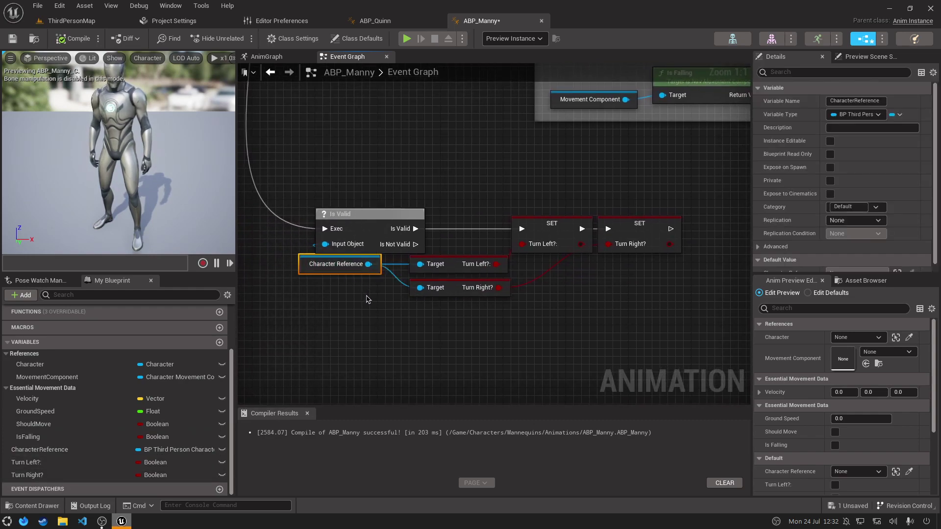
{"action": "key", "text": "ctrl+z"}
{"action": "left_click", "coordinate": [365, 284]}
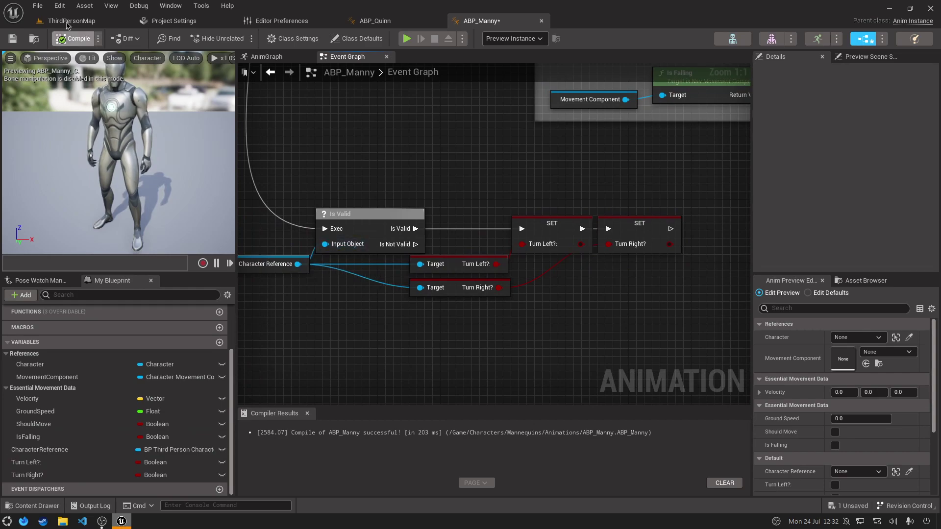
{"action": "left_click", "coordinate": [62, 37]}
{"action": "right_click_drag", "start_coordinate": [607, 287], "coordinate": [542, 283]}
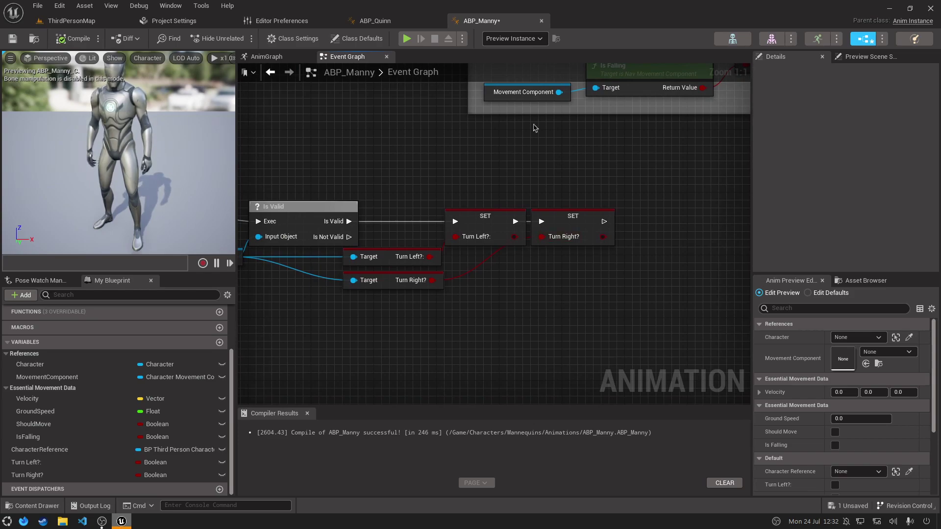
{"action": "left_click", "coordinate": [98, 38]}
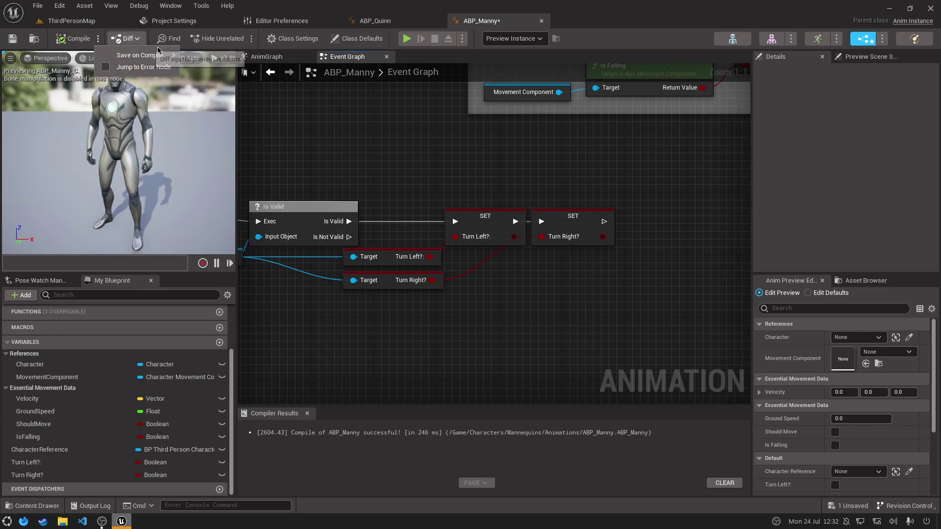
Open the Locomotion state machine from the AnimGraph.
{"action": "mouse_move", "coordinate": [156, 54]}
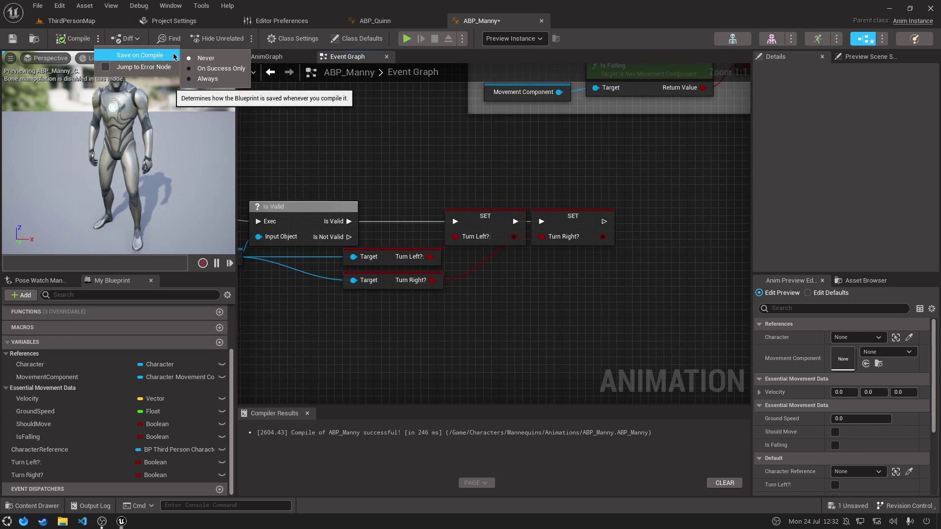
{"action": "left_click", "coordinate": [267, 57]}
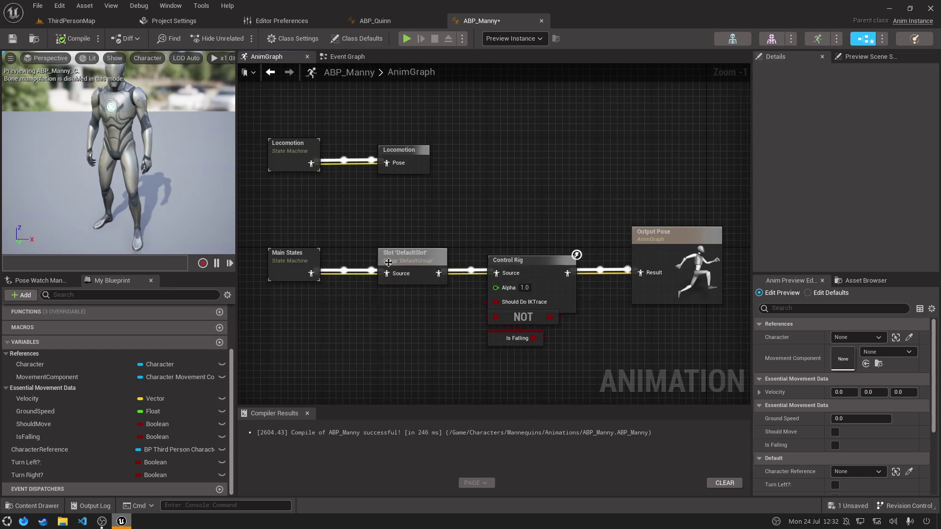
{"action": "right_click_drag", "start_coordinate": [376, 219], "coordinate": [393, 207]}
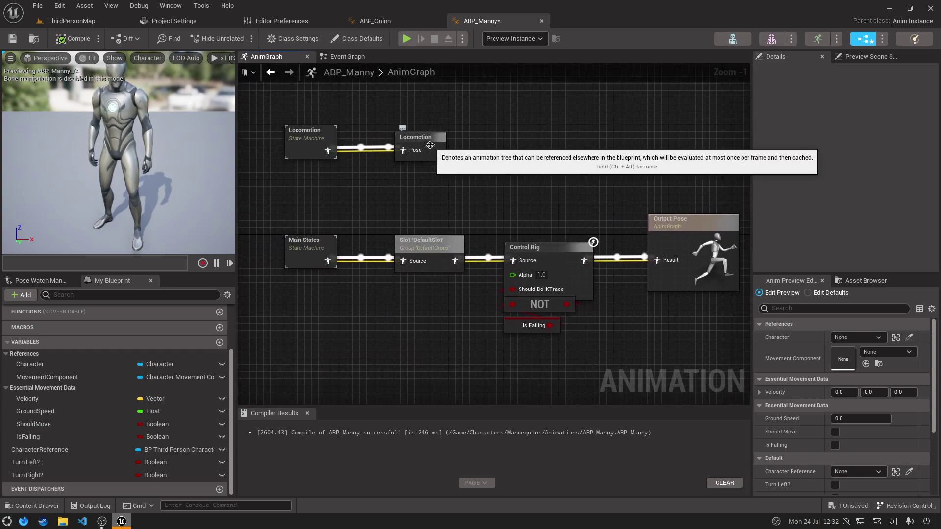
{"action": "left_click", "coordinate": [429, 145]}
{"action": "double_click", "coordinate": [313, 145]}
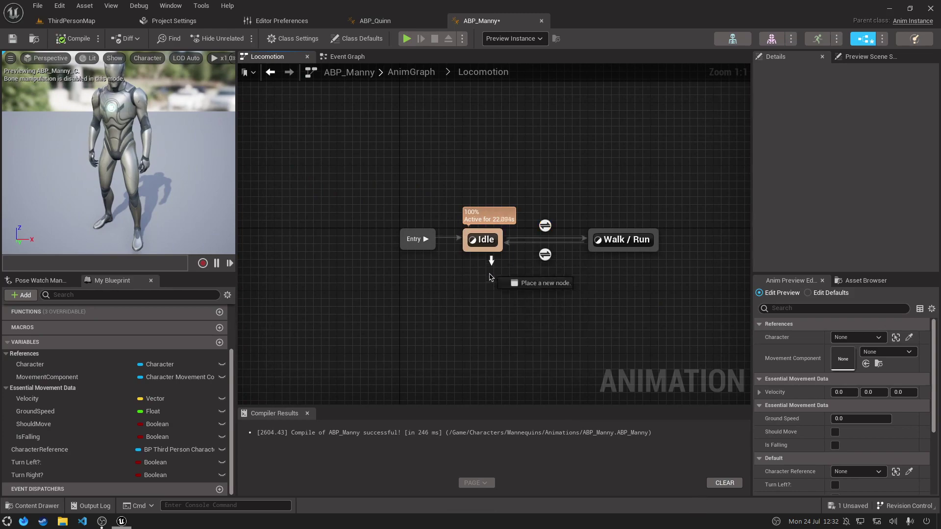
Add a TurnRight state off Idle, link it back to Idle, and delete a stray Conduit.
{"action": "left_click_drag", "start_coordinate": [489, 254], "coordinate": [489, 323]}
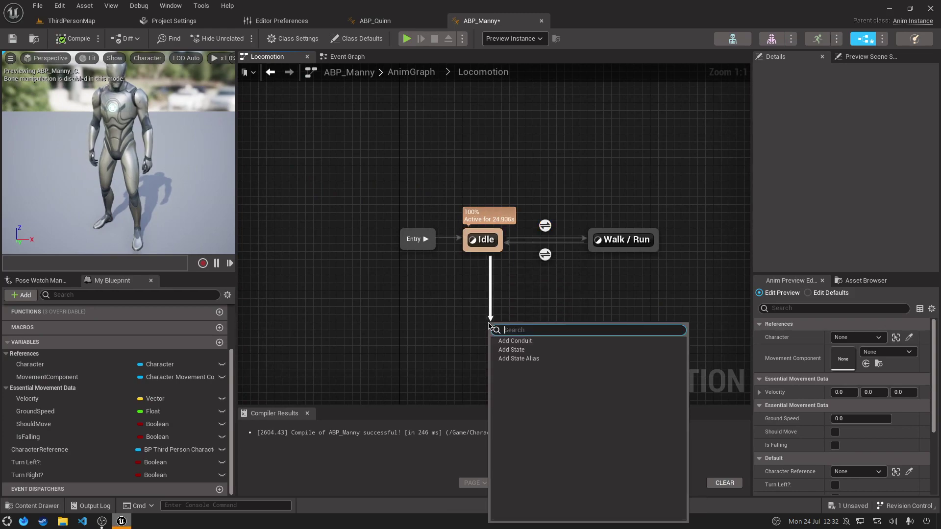
{"action": "key", "text": "BackSpace"}
{"action": "key", "text": "BackSpace"}
{"action": "type", "text": "sta"}
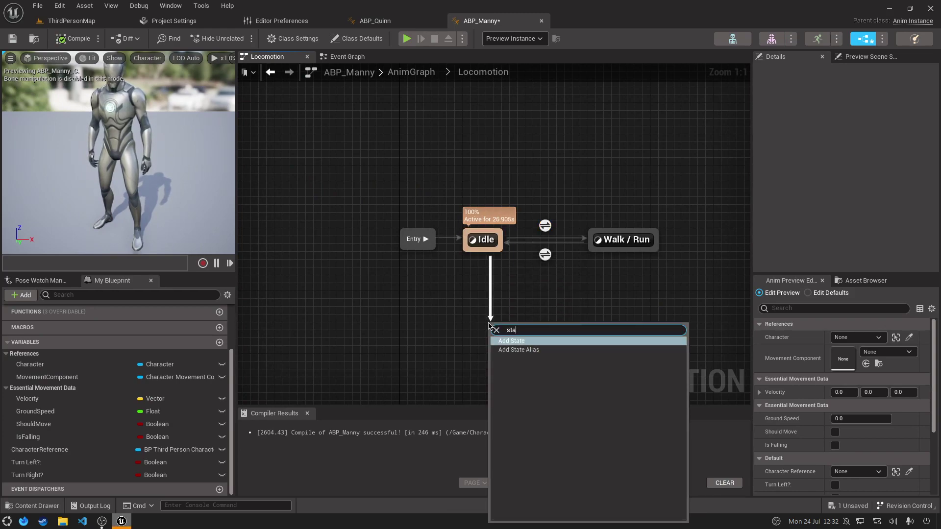
{"action": "type", "text": "t"}
{"action": "key", "text": "Return"}
{"action": "type", "text": "TurnRight"}
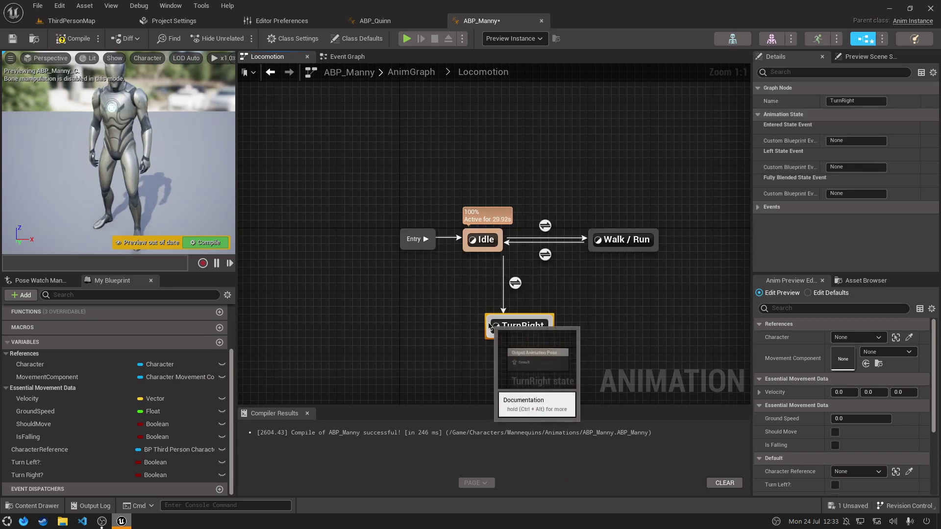
{"action": "key", "text": "Return"}
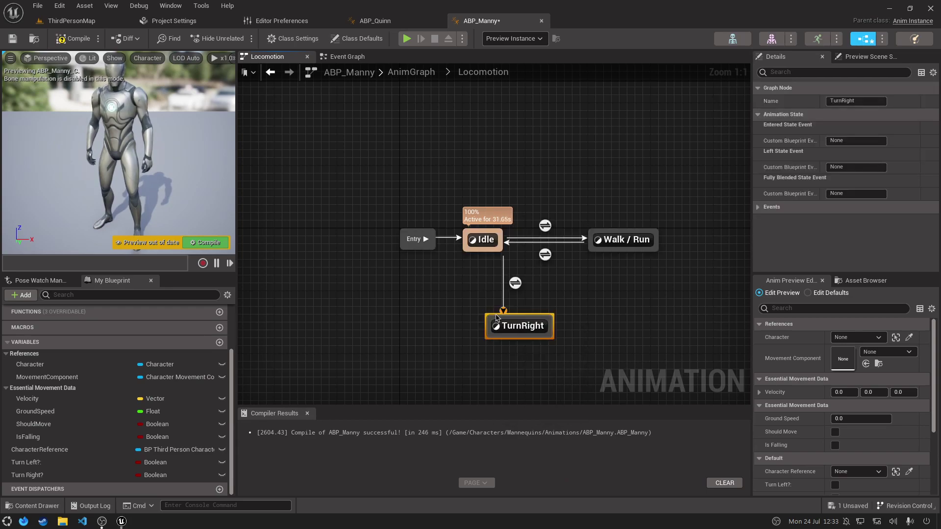
{"action": "mouse_move", "coordinate": [497, 318]}
{"action": "left_mouse_down"}
{"action": "mouse_move", "coordinate": [497, 262]}
{"action": "mouse_move", "coordinate": [481, 256]}
{"action": "mouse_move", "coordinate": [443, 325]}
{"action": "left_mouse_up"}
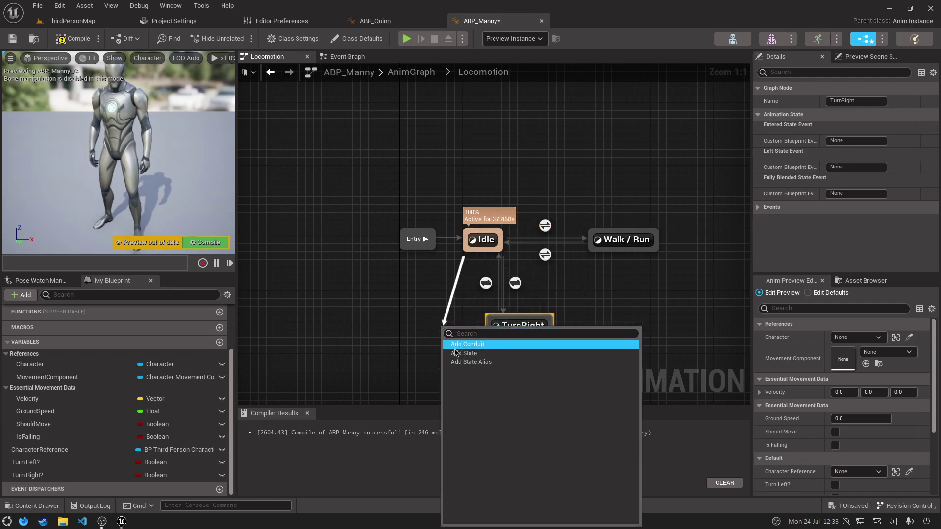
{"action": "left_click", "coordinate": [455, 345]}
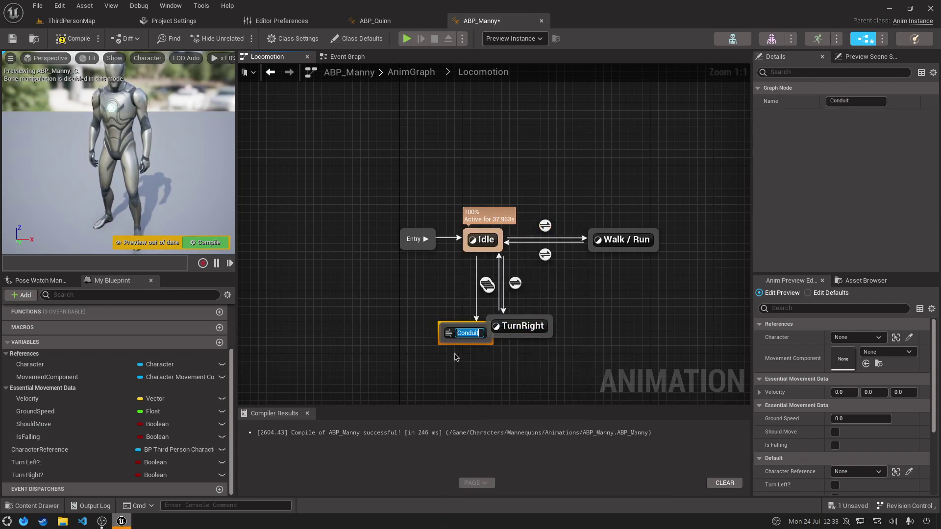
{"action": "left_click", "coordinate": [414, 313]}
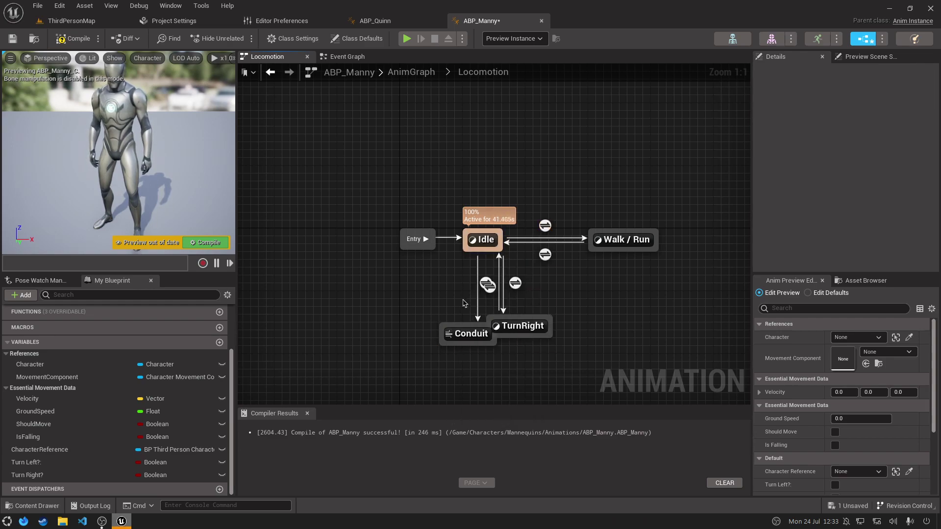
{"action": "left_click", "coordinate": [460, 331]}
{"action": "key", "text": "Delete"}
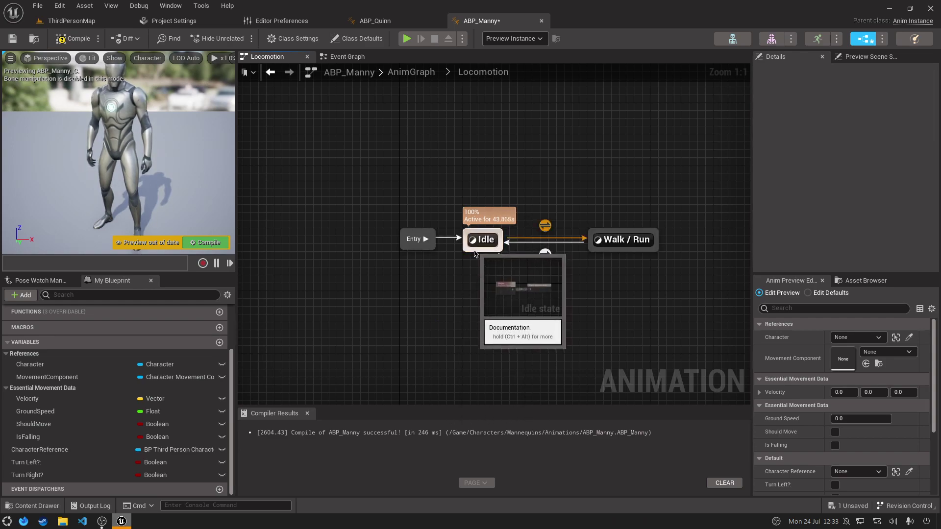
Add a TurnLeft state off Idle and link it back to Idle.
{"action": "left_click_drag", "start_coordinate": [463, 256], "coordinate": [416, 344]}
{"action": "type", "text": "state"}
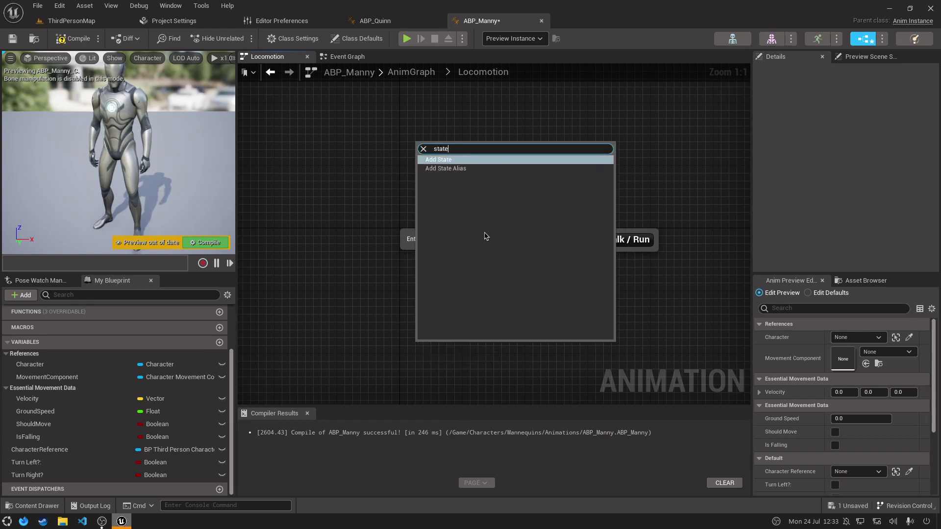
{"action": "key", "text": "Return"}
{"action": "type", "text": "Turn"}
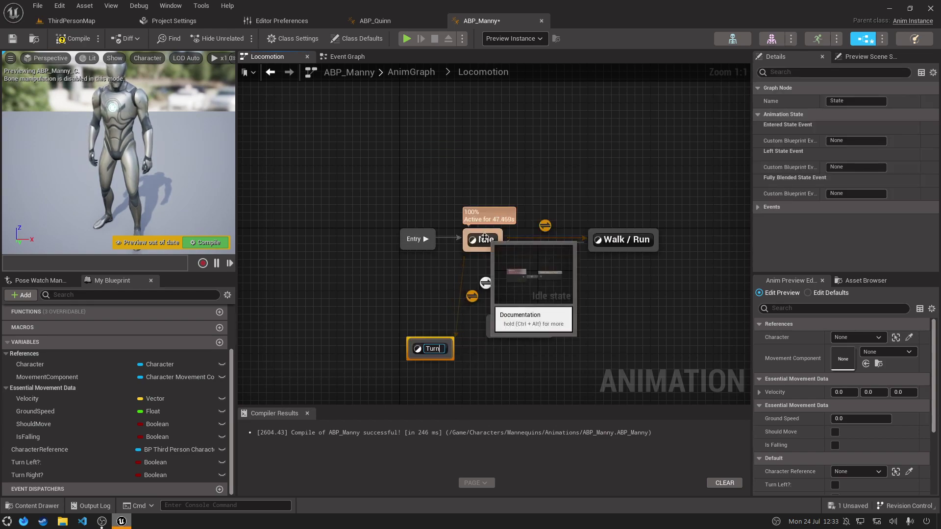
{"action": "type", "text": "Left"}
{"action": "key", "text": "Return"}
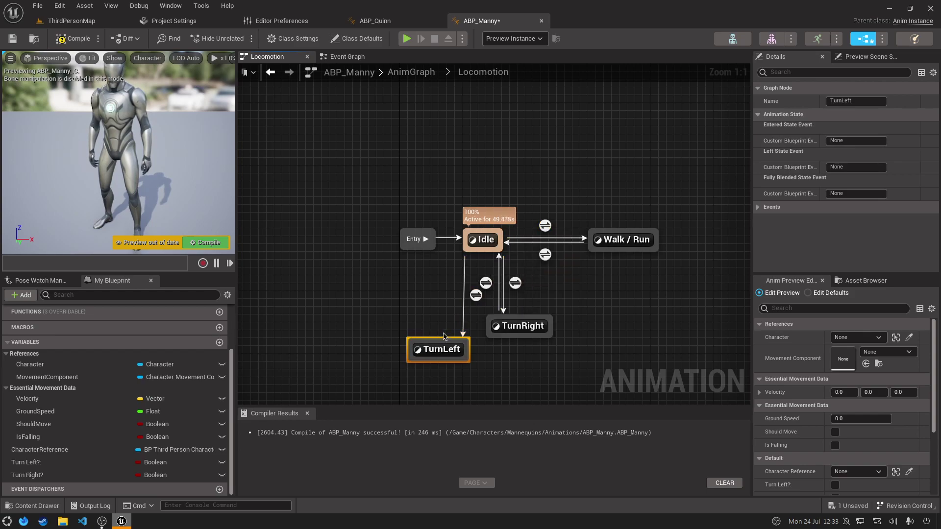
{"action": "left_click_drag", "start_coordinate": [453, 345], "coordinate": [477, 243]}
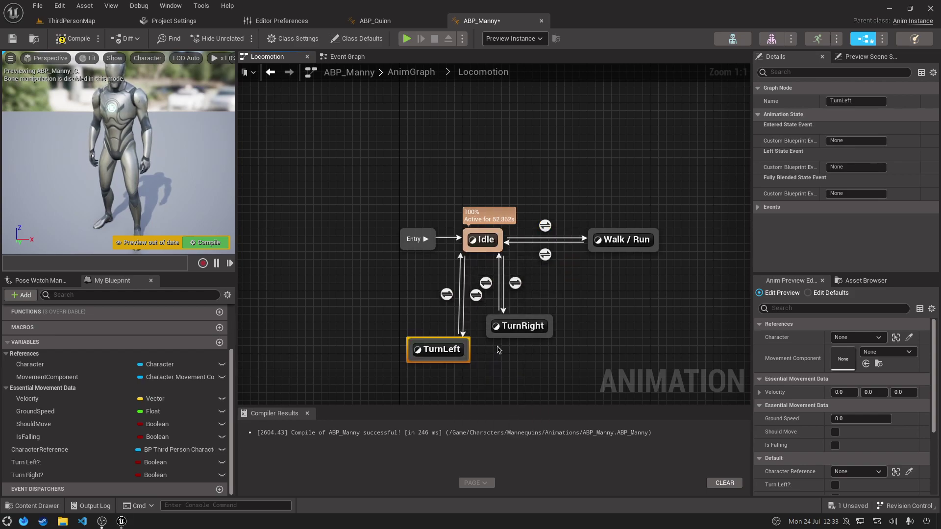
Make the TurnRight state output the Right_TurnNew_ animation.
{"action": "double_click", "coordinate": [532, 327]}
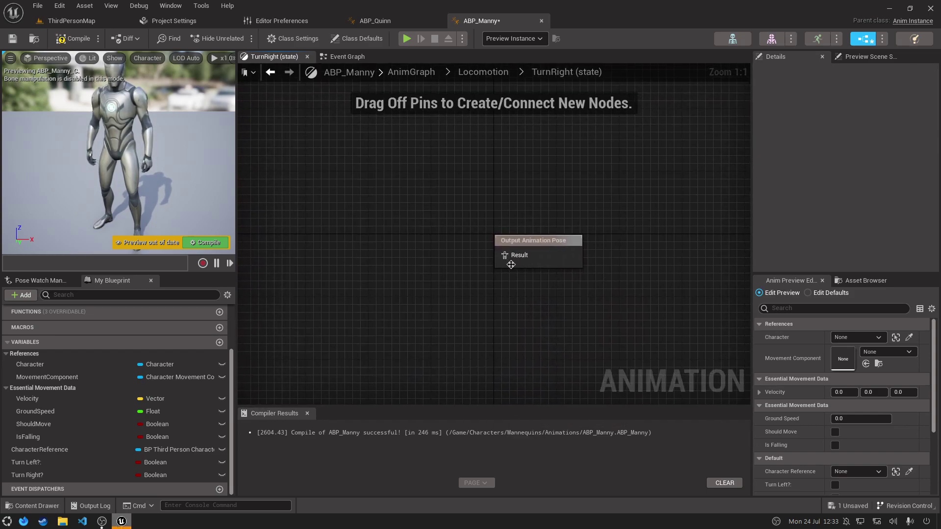
{"action": "right_click_drag", "start_coordinate": [374, 315], "coordinate": [401, 336]}
{"action": "left_click", "coordinate": [73, 39]}
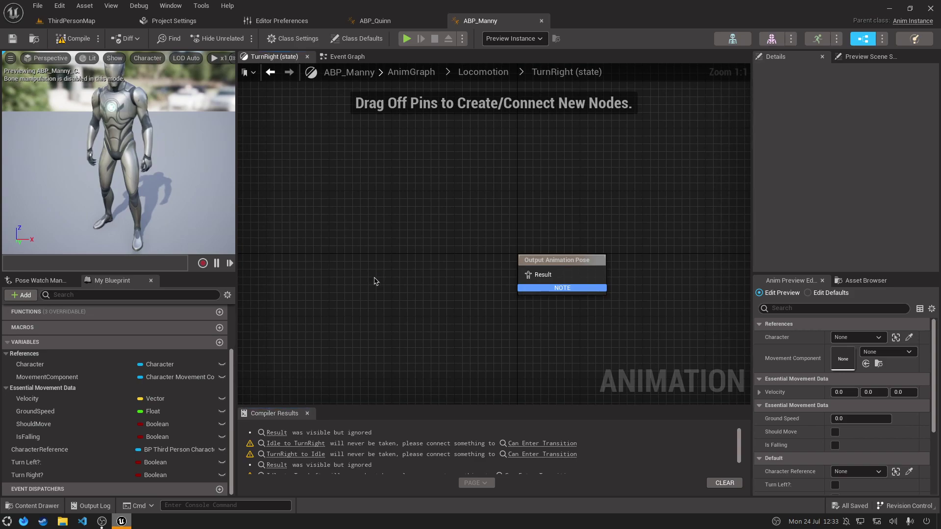
{"action": "left_click", "coordinate": [848, 279]}
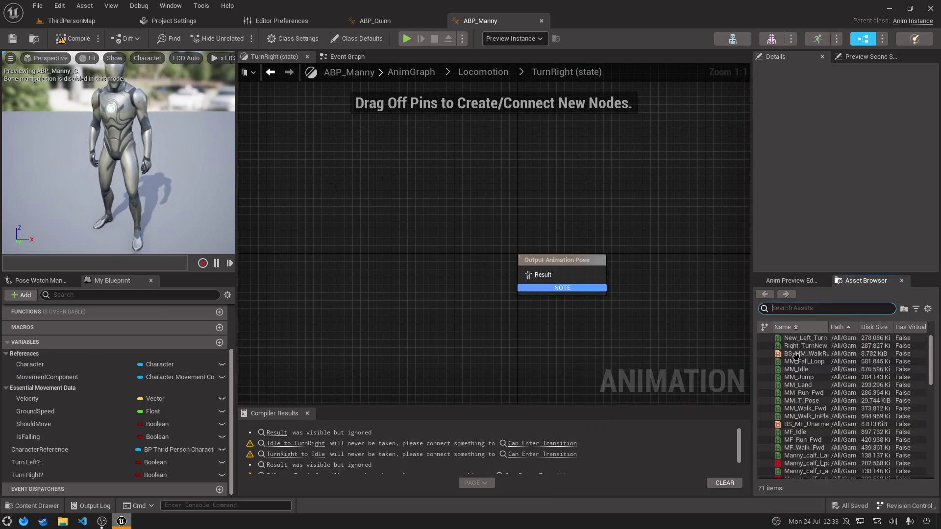
{"action": "mouse_move", "coordinate": [814, 346]}
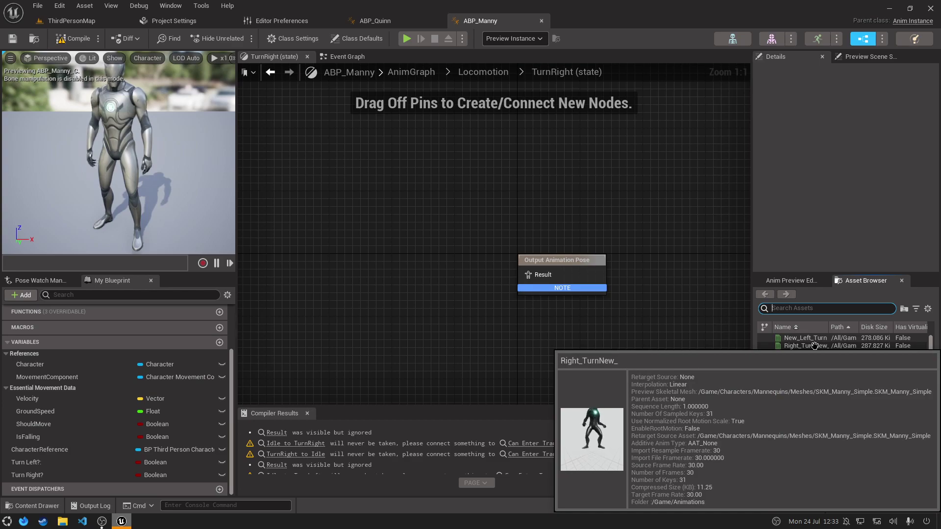
{"action": "left_click_drag", "start_coordinate": [814, 346], "coordinate": [436, 289]}
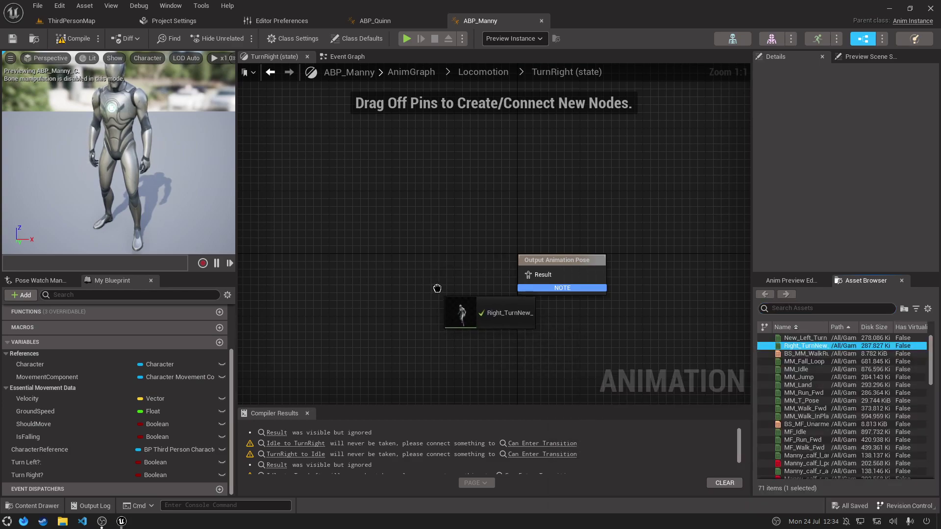
{"action": "left_click_drag", "start_coordinate": [489, 311], "coordinate": [528, 275]}
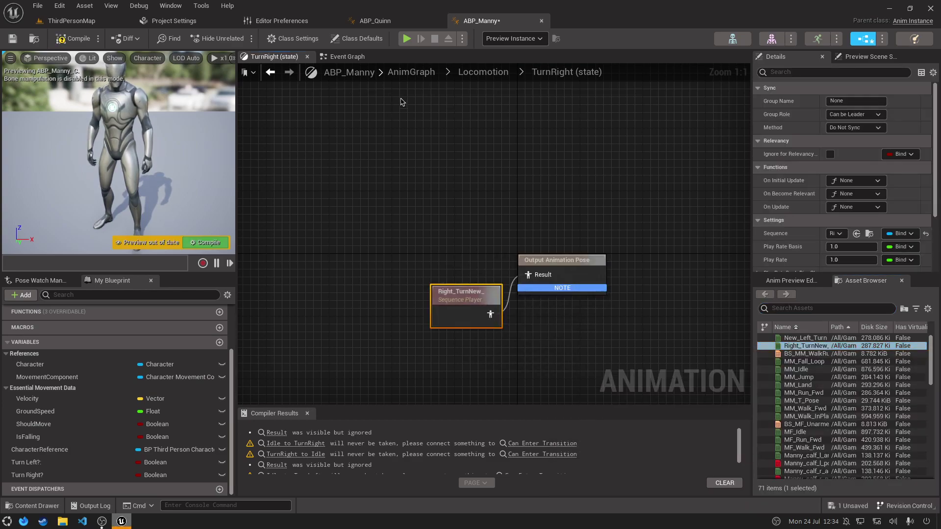
Make the TurnLeft state output New_Left_Turn, then compile and save ABP_Manny.
{"action": "left_click", "coordinate": [483, 72]}
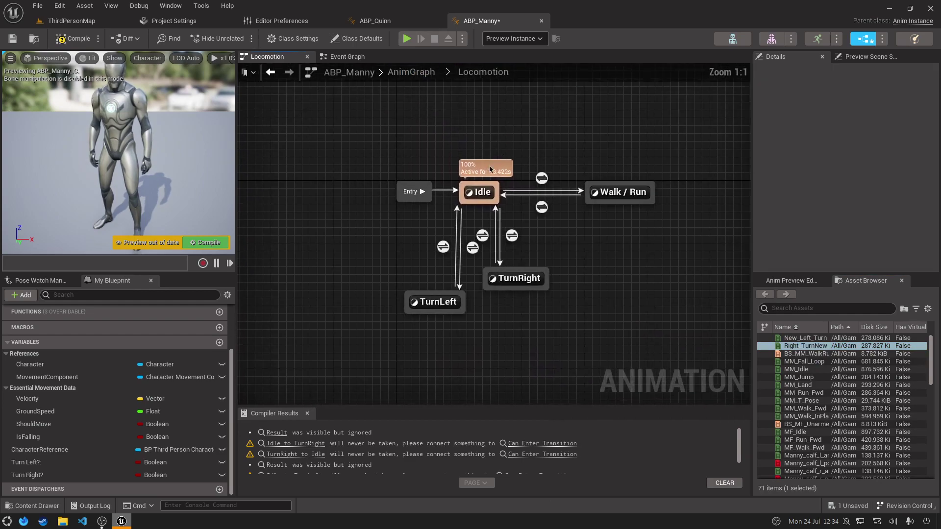
{"action": "left_click", "coordinate": [439, 307]}
{"action": "double_click", "coordinate": [439, 306]}
{"action": "left_click_drag", "start_coordinate": [805, 338], "coordinate": [378, 262]}
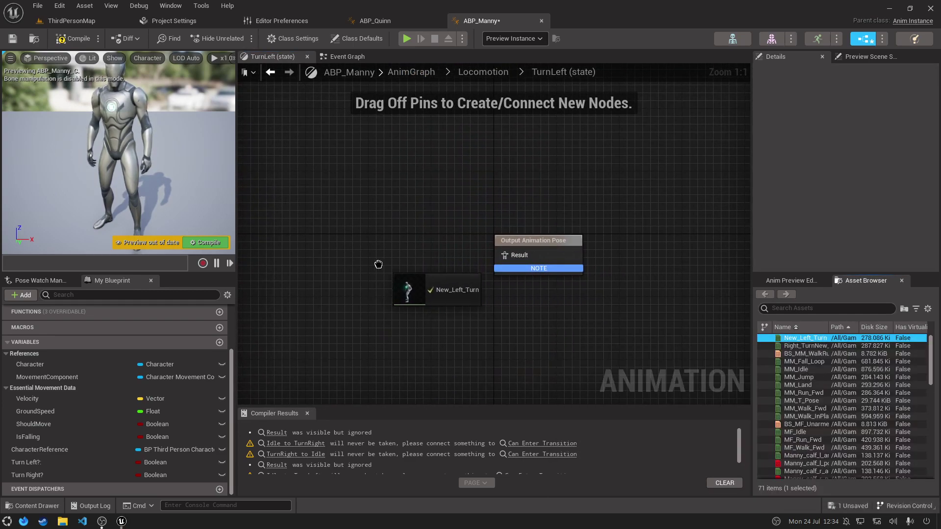
{"action": "left_click_drag", "start_coordinate": [437, 291], "coordinate": [505, 255]}
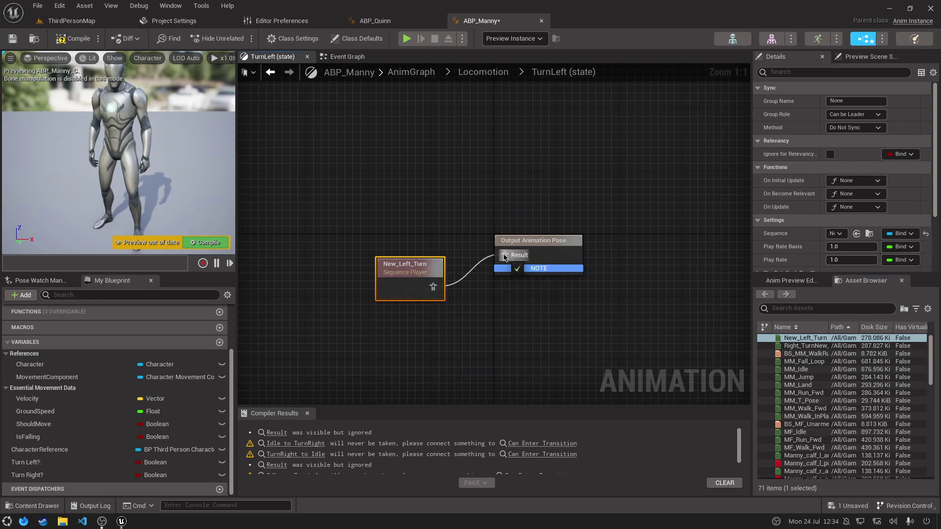
{"action": "left_click", "coordinate": [314, 155]}
{"action": "left_click", "coordinate": [74, 38]}
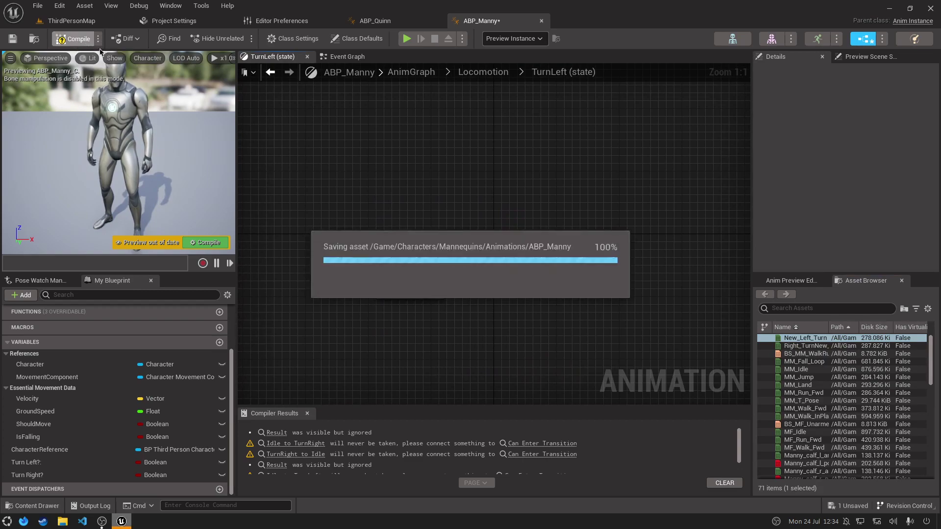
{"action": "left_click", "coordinate": [295, 433]}
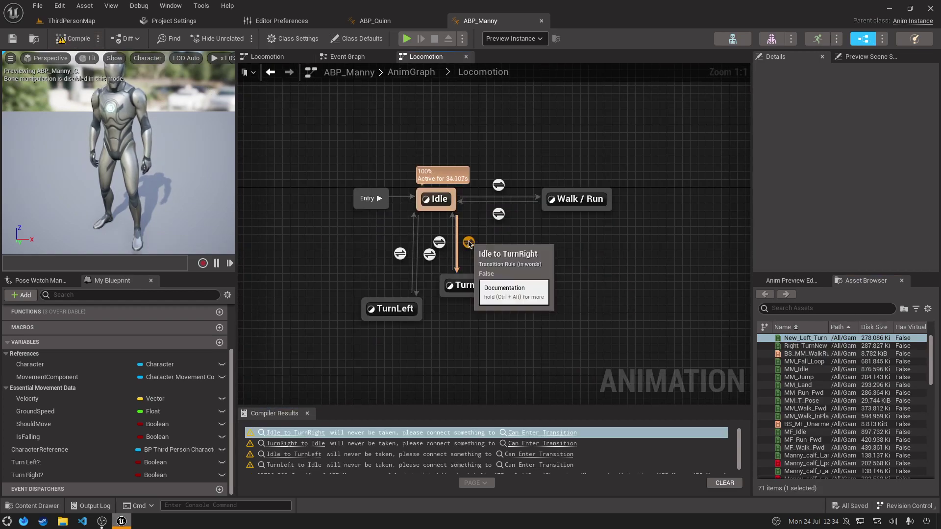
In the Idle to TurnRight rule, compare Ground Speed <= 1.0.
{"action": "double_click", "coordinate": [469, 242]}
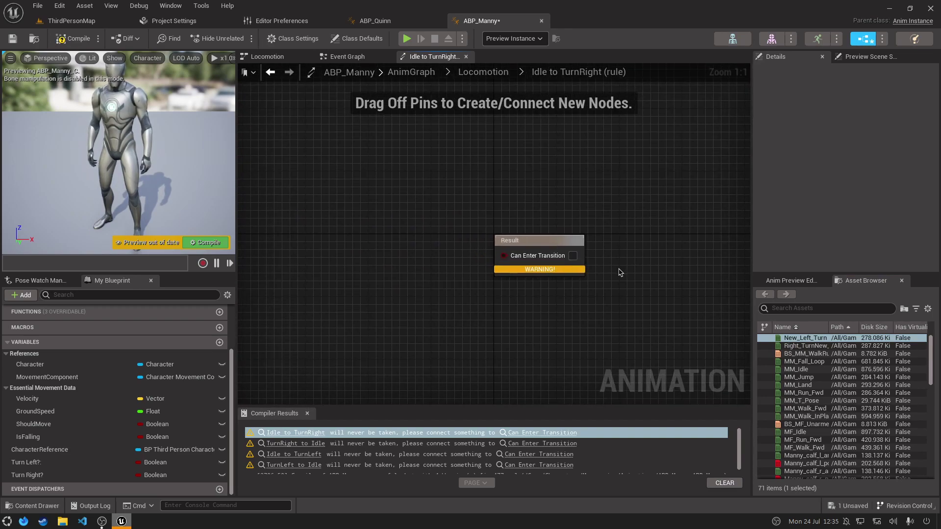
{"action": "right_click_drag", "start_coordinate": [382, 304], "coordinate": [435, 291]}
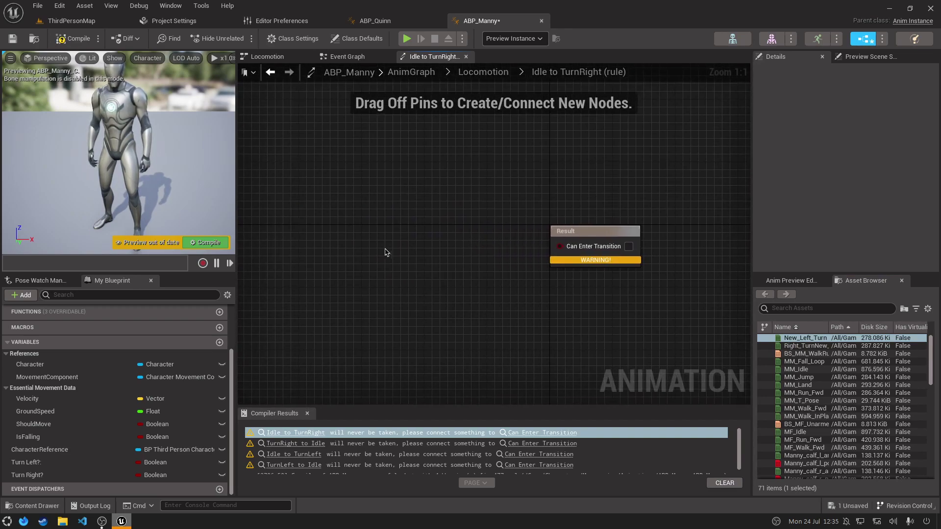
{"action": "left_click_drag", "start_coordinate": [47, 411], "coordinate": [345, 229], "text": "ctrl"}
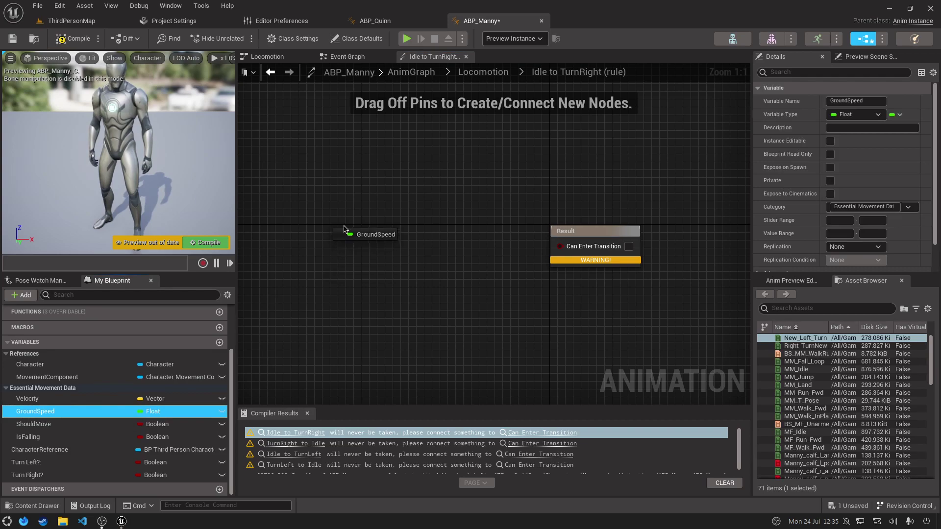
{"action": "left_click", "coordinate": [377, 241]}
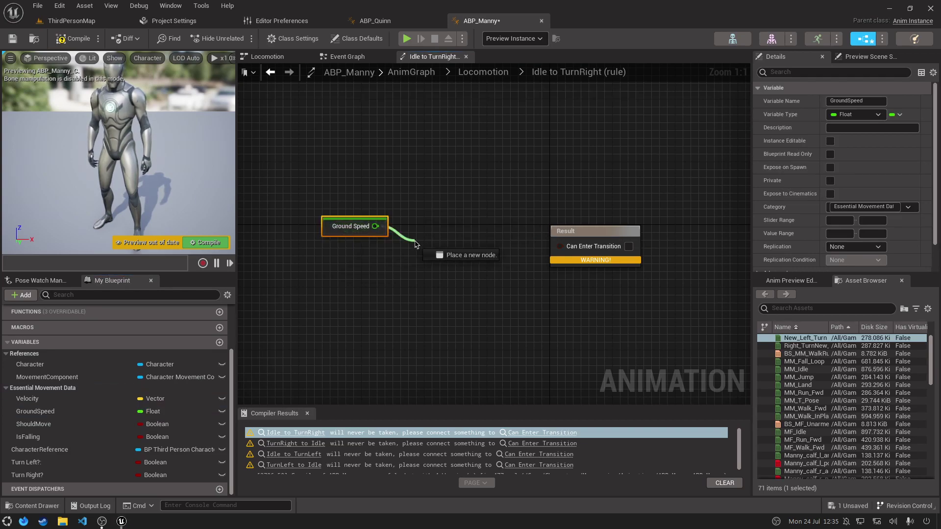
{"action": "left_click_drag", "start_coordinate": [376, 225], "coordinate": [415, 244]}
{"action": "type", "text": "<="}
{"action": "key", "text": "Return"}
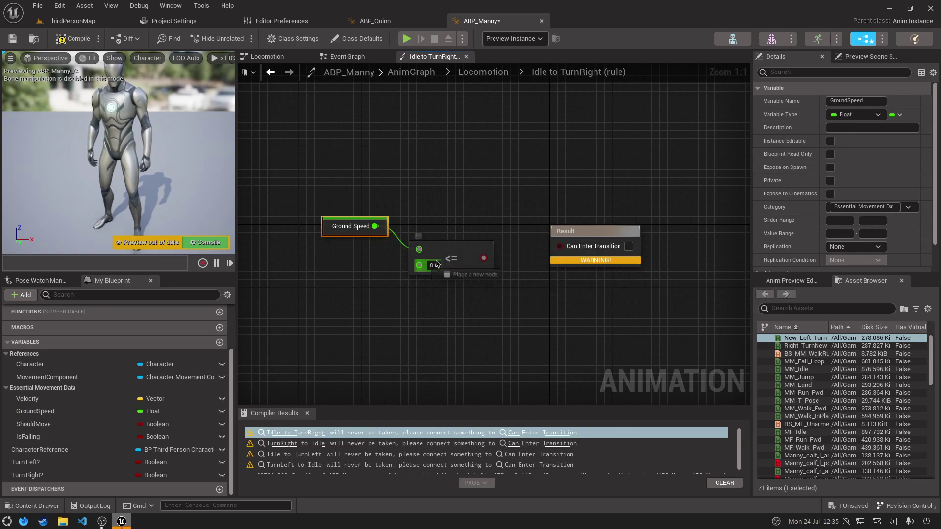
{"action": "type", "text": "1"}
{"action": "left_click", "coordinate": [474, 295]}
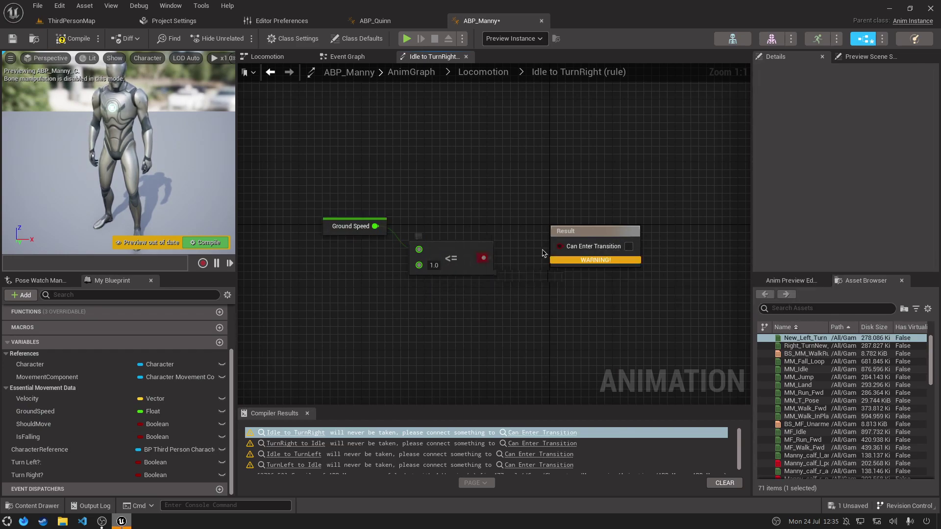
Feed the comparison into an AND node wired to Can Enter Transition.
{"action": "left_click_drag", "start_coordinate": [483, 257], "coordinate": [507, 273]}
{"action": "type", "text": "and"}
{"action": "key", "text": "Return"}
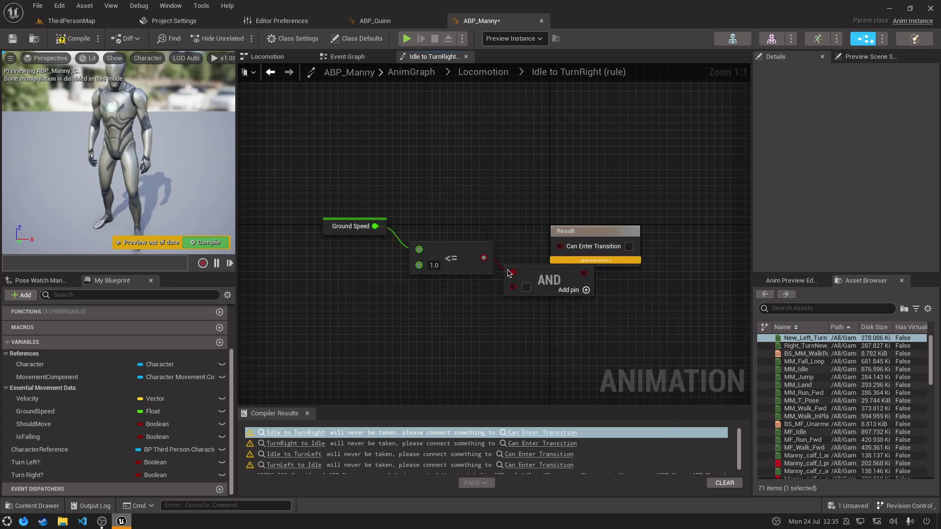
{"action": "mouse_move", "coordinate": [583, 273]}
{"action": "left_mouse_down"}
{"action": "mouse_move", "coordinate": [562, 252]}
{"action": "mouse_move", "coordinate": [654, 231]}
{"action": "left_mouse_up"}
{"action": "left_click", "coordinate": [412, 331]}
{"action": "right_click_drag", "start_coordinate": [412, 330], "coordinate": [452, 312]}
Add Turn Right? as the AND node's second input, then compile and save.
{"action": "left_click", "coordinate": [44, 474]}
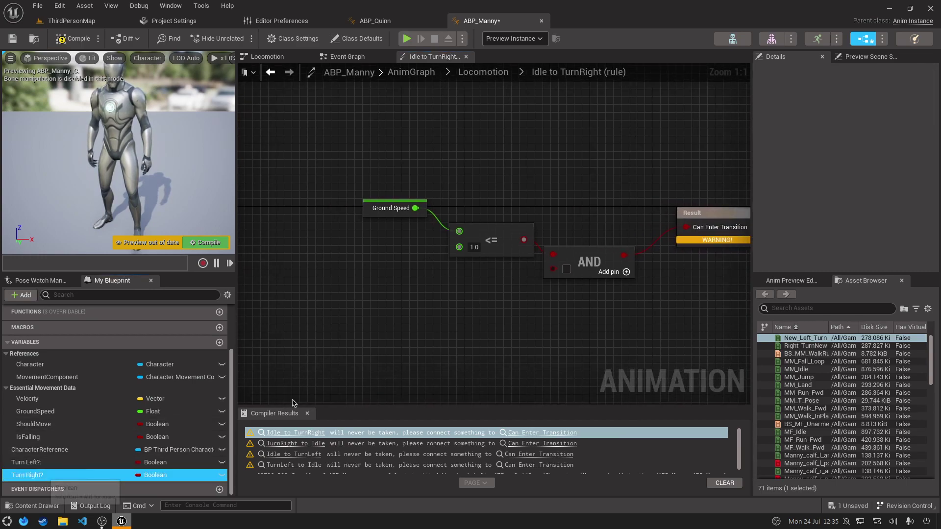
{"action": "mouse_move", "coordinate": [292, 403]}
{"action": "left_mouse_down"}
{"action": "mouse_move", "coordinate": [432, 295]}
{"action": "mouse_move", "coordinate": [552, 268]}
{"action": "left_mouse_up"}
{"action": "left_click", "coordinate": [453, 309]}
{"action": "mouse_move", "coordinate": [587, 220]}
{"action": "right_mouse_down"}
{"action": "mouse_move", "coordinate": [485, 214]}
{"action": "mouse_move", "coordinate": [533, 317]}
{"action": "right_mouse_up"}
{"action": "key", "text": "ctrl+s"}
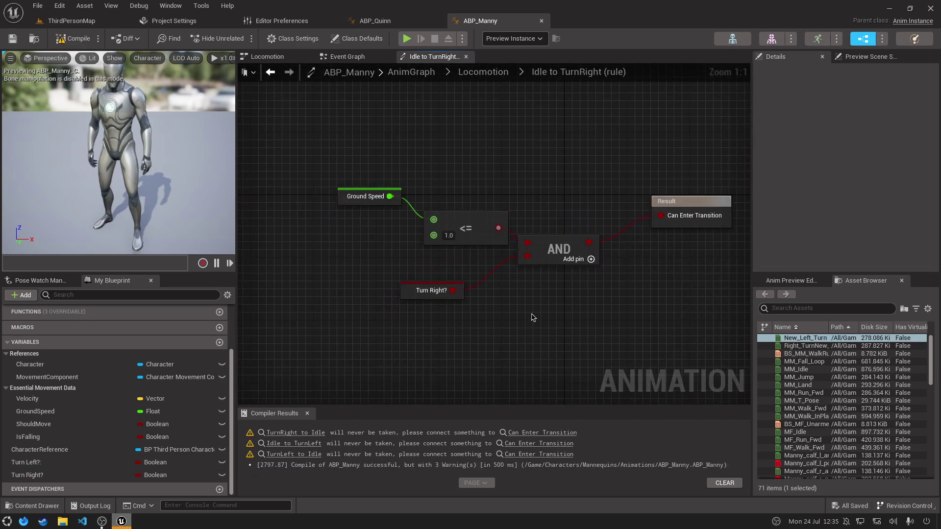
{"action": "left_click_drag", "start_coordinate": [583, 333], "coordinate": [384, 172]}
{"action": "left_click", "coordinate": [444, 144]}
{"action": "left_click", "coordinate": [490, 73]}
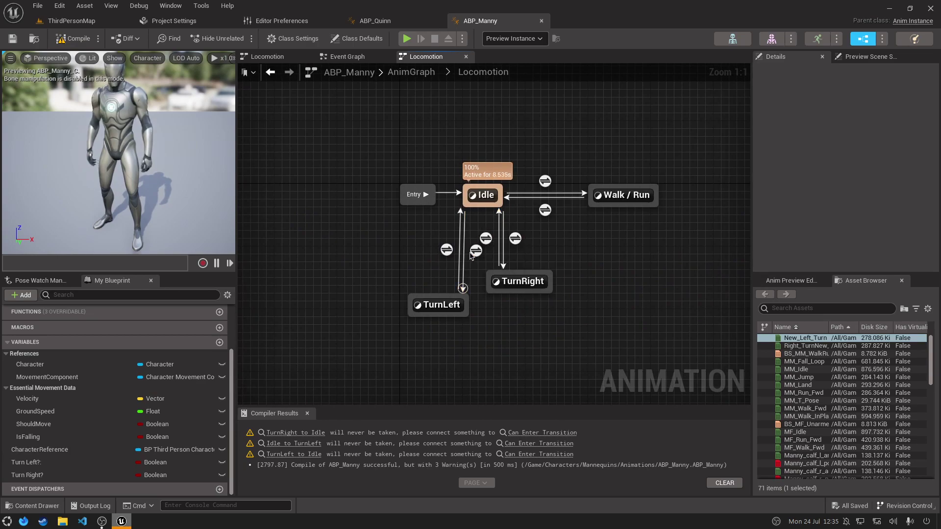
Paste the rule into Idle to TurnLeft, swapping Turn Right? for Turn Left?, and compile.
{"action": "double_click", "coordinate": [476, 252]}
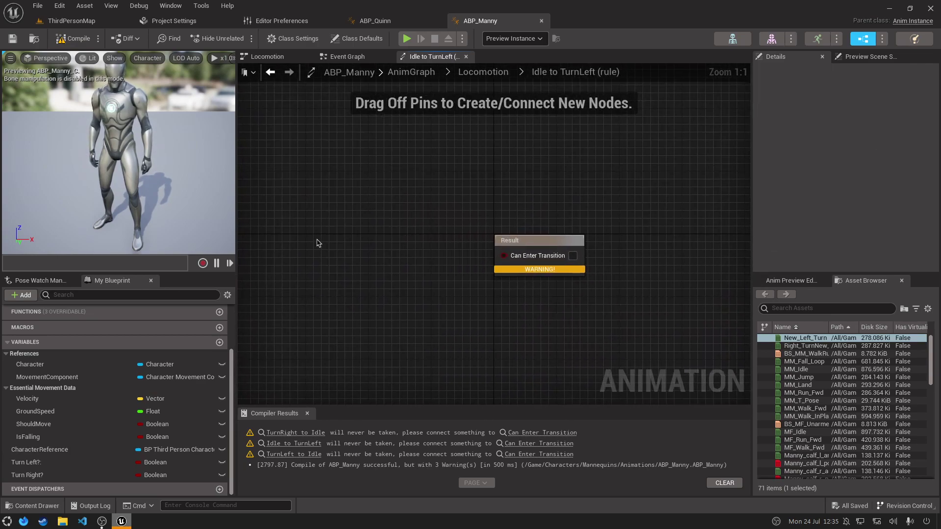
{"action": "key", "text": "ctrl+v"}
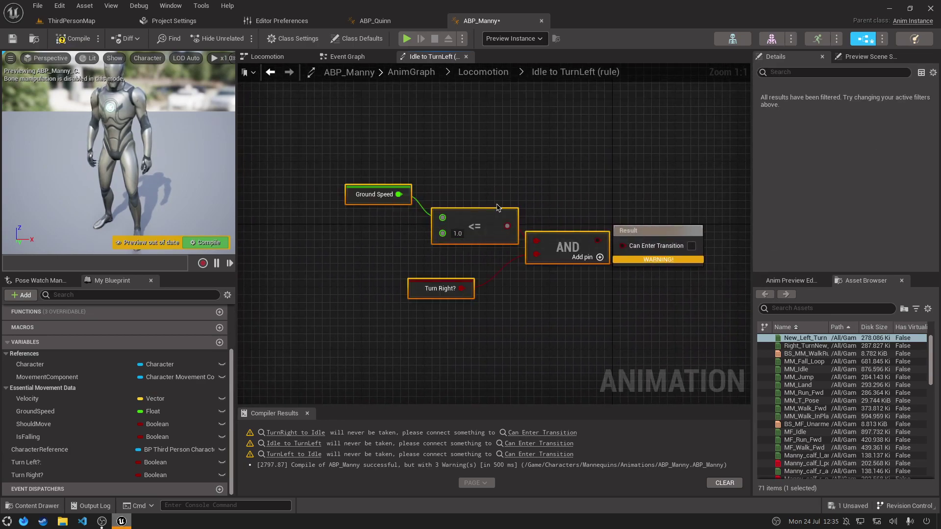
{"action": "left_click_drag", "start_coordinate": [443, 225], "coordinate": [428, 225]}
{"action": "left_click", "coordinate": [570, 164]}
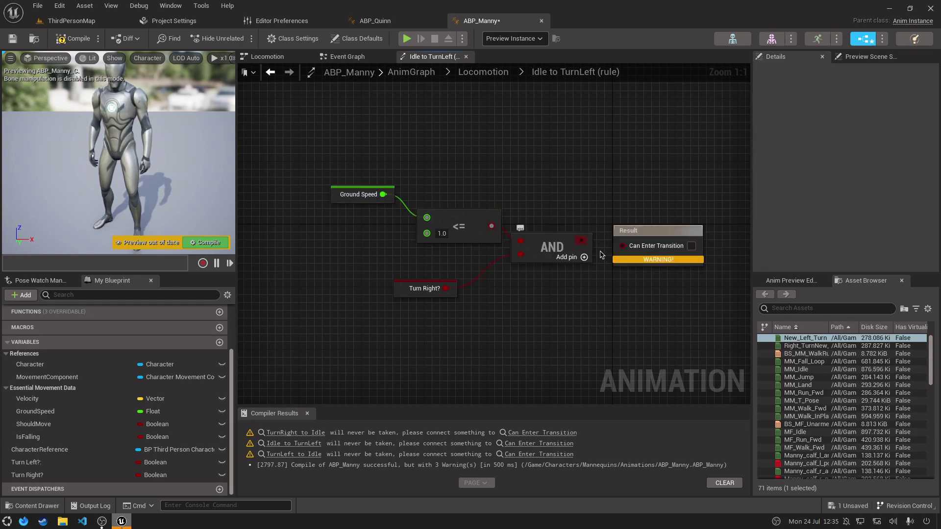
{"action": "left_click_drag", "start_coordinate": [630, 248], "coordinate": [629, 246]}
{"action": "left_click_drag", "start_coordinate": [26, 462], "coordinate": [407, 297]}
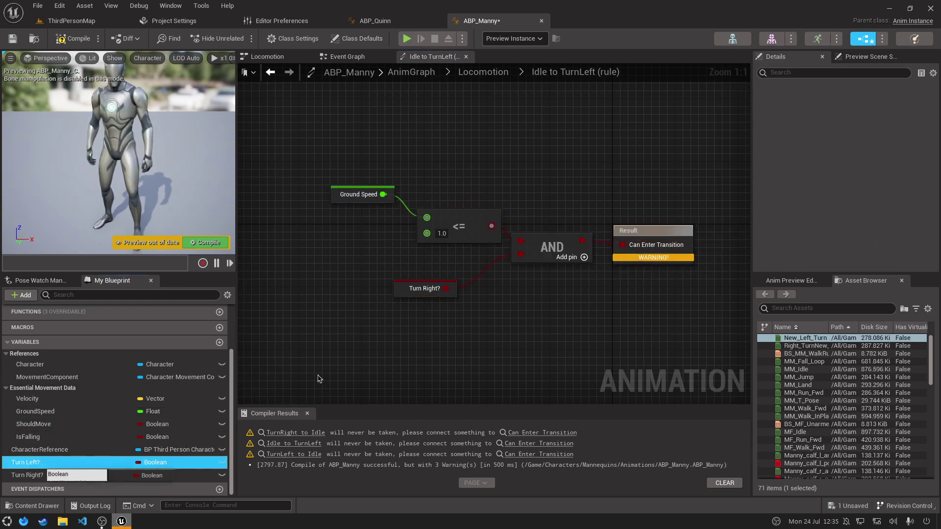
{"action": "left_click", "coordinate": [359, 283]}
{"action": "left_click", "coordinate": [74, 41]}
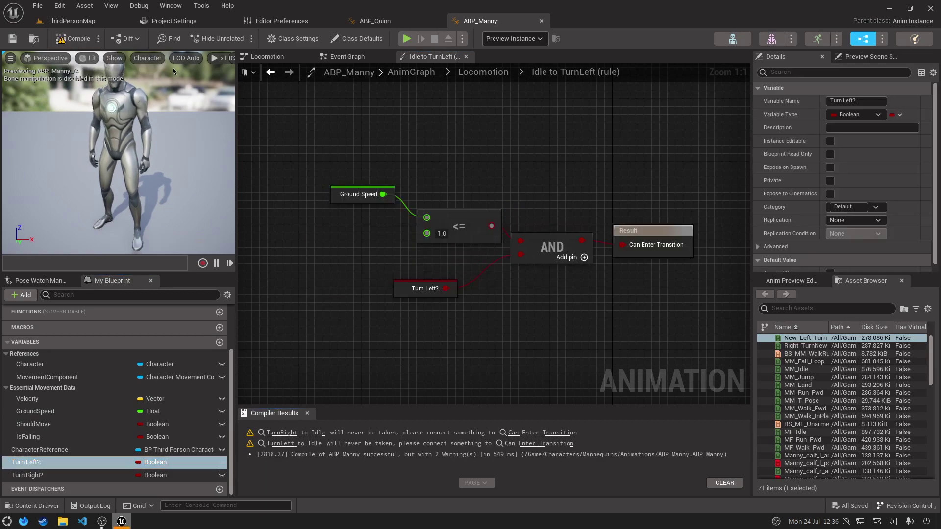
{"action": "left_click", "coordinate": [475, 72]}
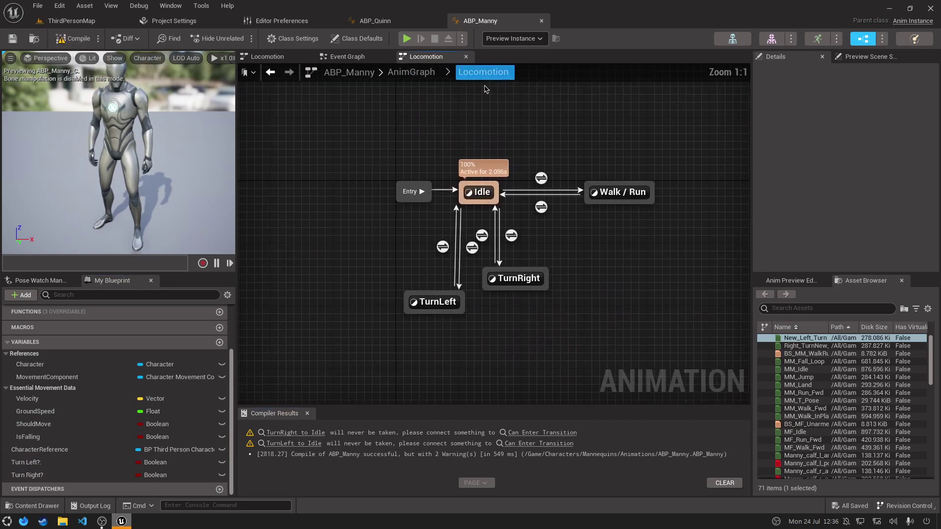
In the TurnRight to Idle rule, check Right_TurnNew_ time remaining equals 0.0.
{"action": "double_click", "coordinate": [488, 241]}
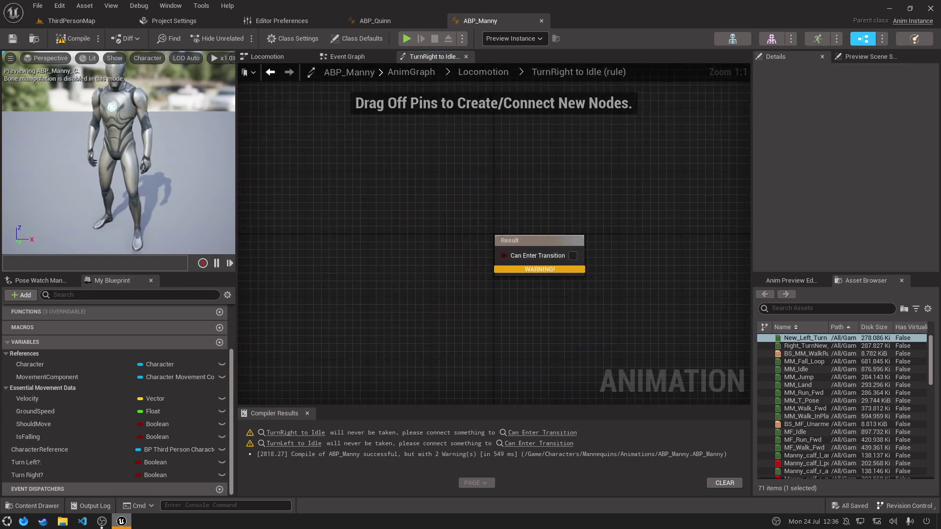
{"action": "right_click_drag", "start_coordinate": [470, 265], "coordinate": [490, 269]}
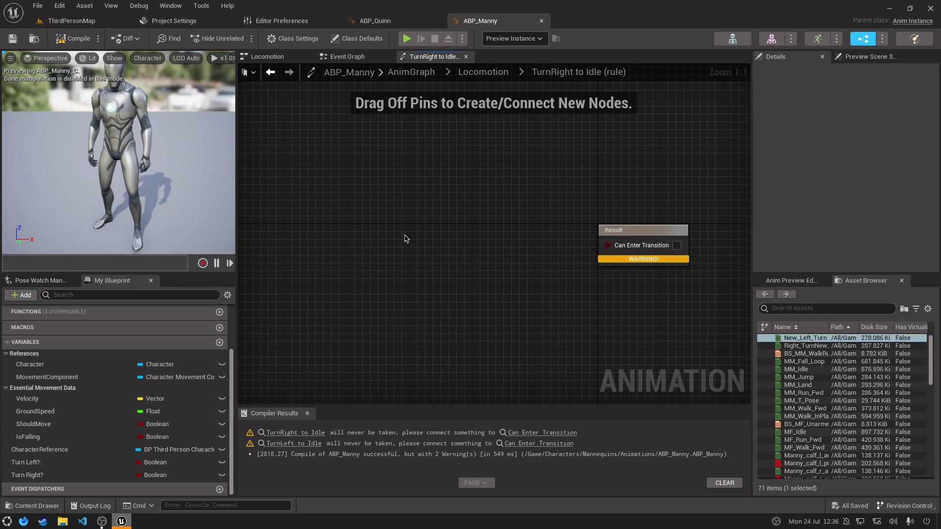
{"action": "scroll", "coordinate": [68, 469], "scroll_direction": "up", "scroll_amount": 2}
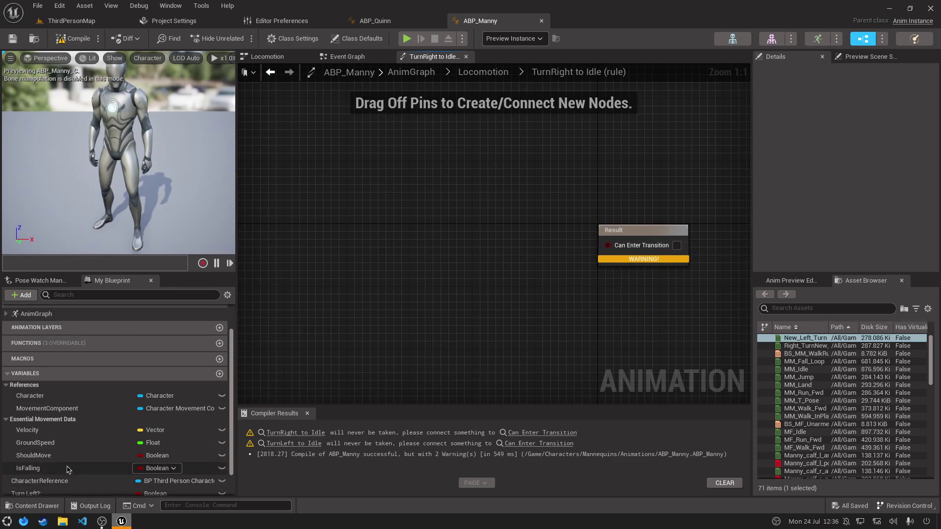
{"action": "scroll", "coordinate": [67, 468], "scroll_direction": "down", "scroll_amount": 2}
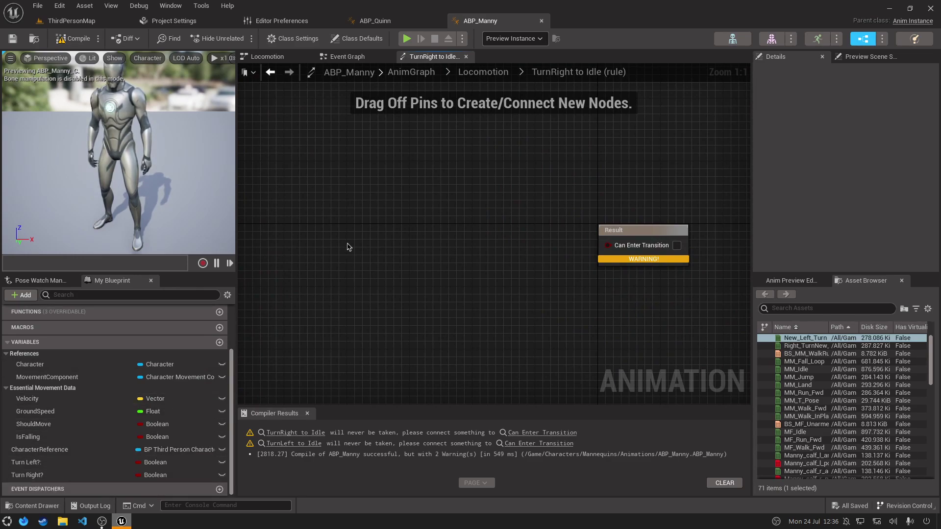
{"action": "right_click", "coordinate": [304, 187]}
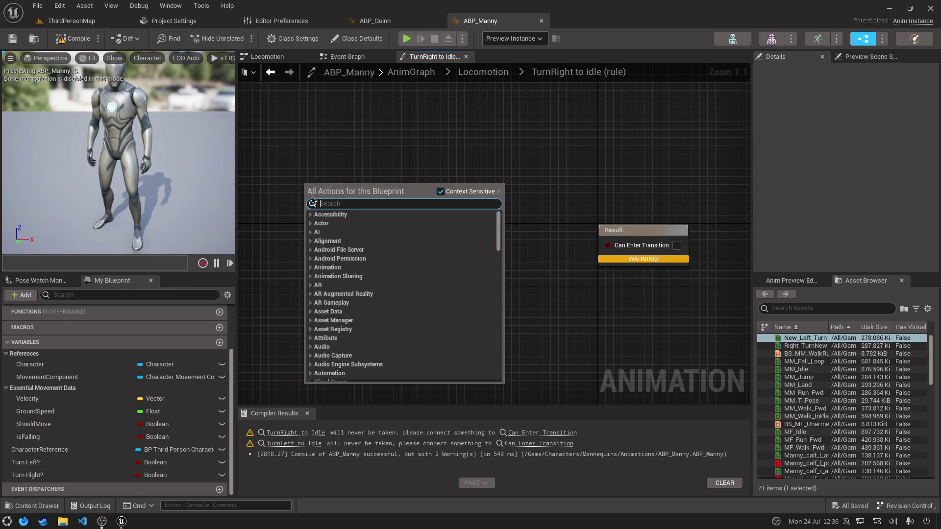
{"action": "type", "text": "time remaining"}
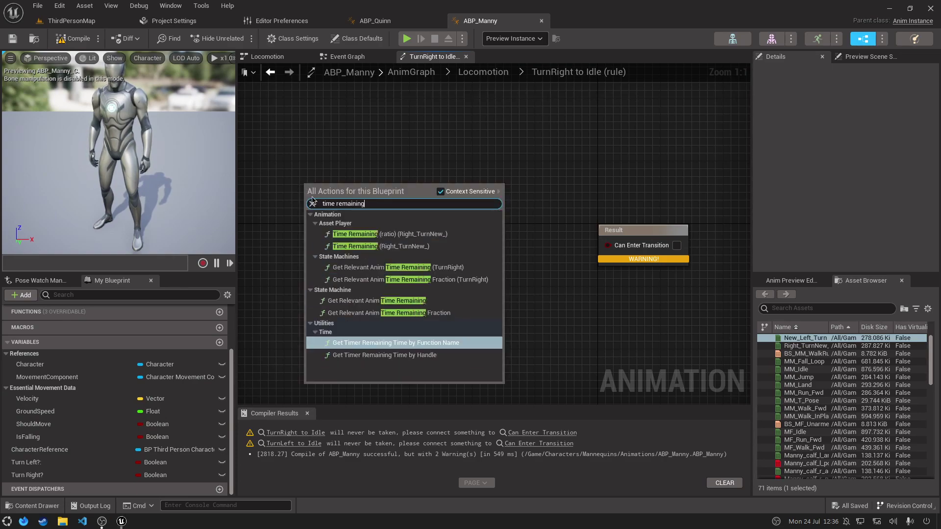
{"action": "left_click", "coordinate": [421, 246]}
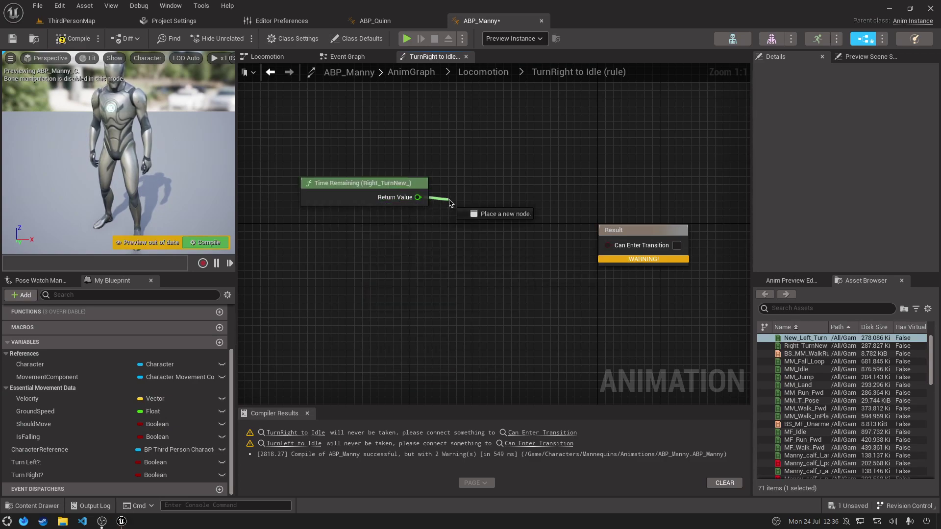
{"action": "left_click_drag", "start_coordinate": [450, 202], "coordinate": [449, 201]}
{"action": "type", "text": ">"}
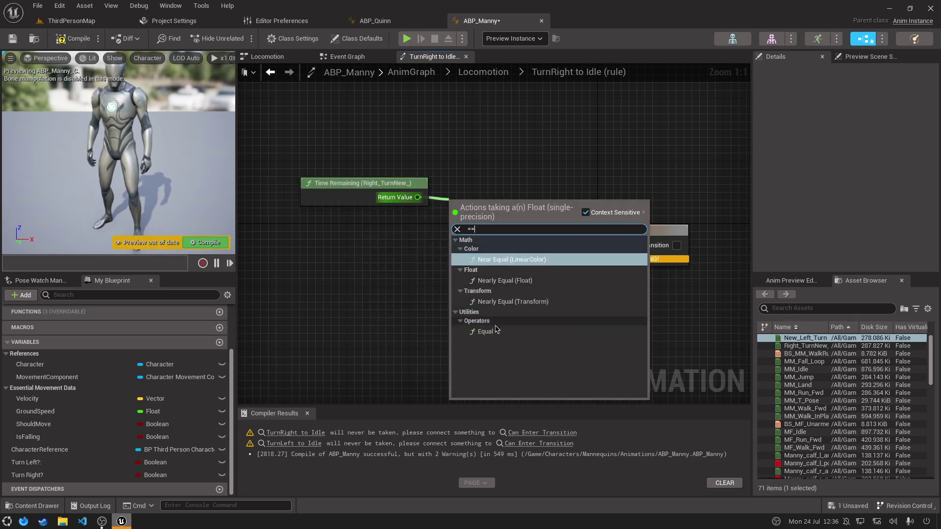
{"action": "key", "text": "Escape"}
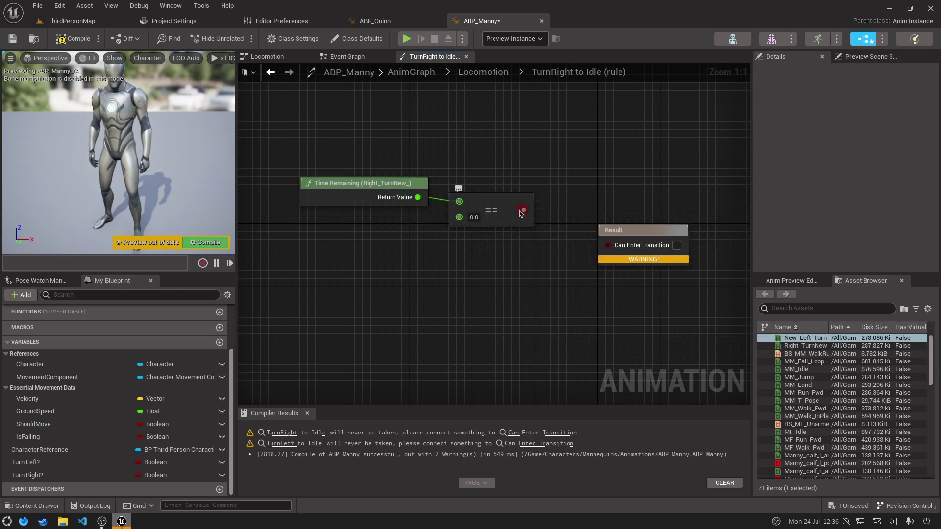
Add an OR node fed by the time-remaining equals check.
{"action": "mouse_move", "coordinate": [576, 248]}
{"action": "left_mouse_down"}
{"action": "mouse_move", "coordinate": [610, 251]}
{"action": "mouse_move", "coordinate": [538, 212]}
{"action": "mouse_move", "coordinate": [567, 212]}
{"action": "left_mouse_up"}
{"action": "type", "text": "OR"}
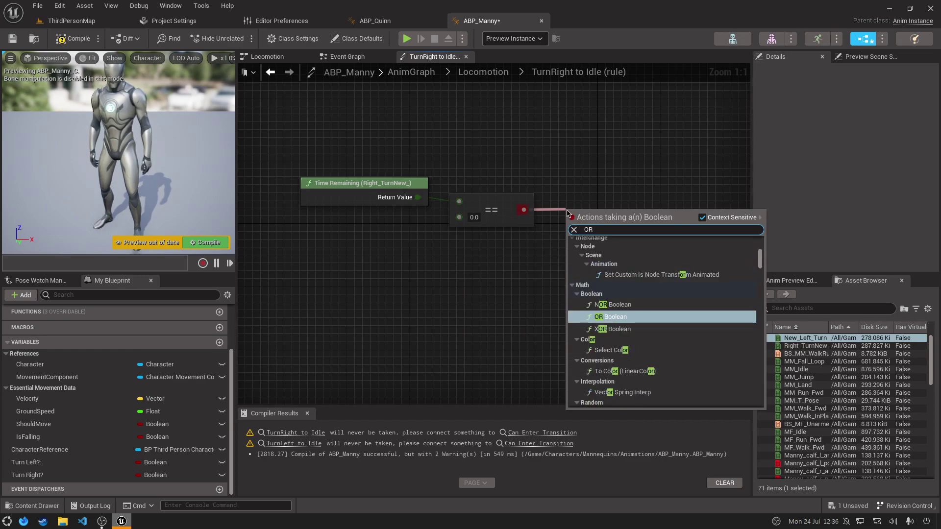
{"action": "key", "text": "Return"}
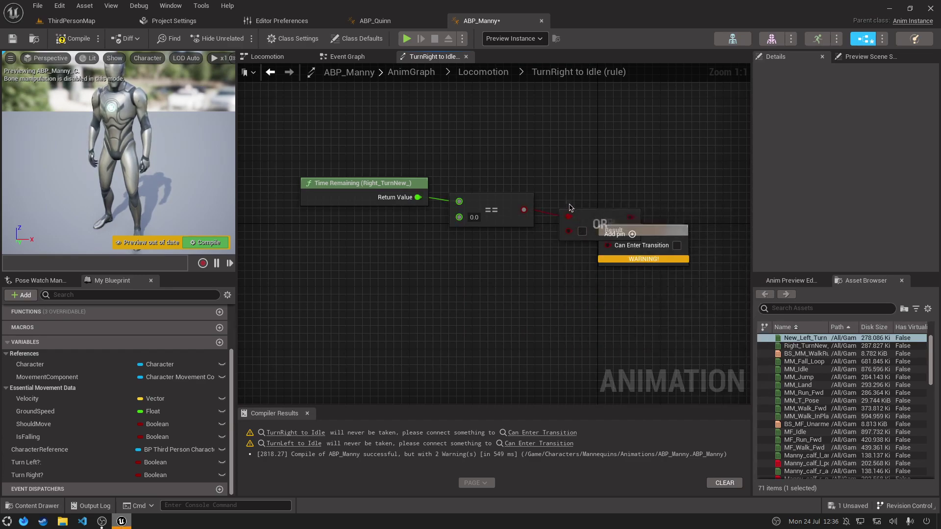
{"action": "left_click_drag", "start_coordinate": [588, 229], "coordinate": [522, 289]}
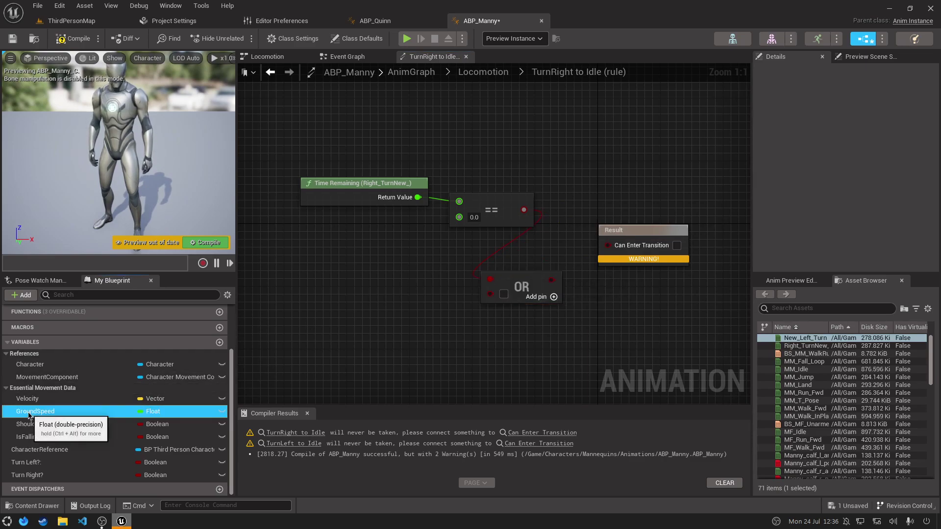
Feed Ground Speed <= 1.0 into the OR node.
{"action": "left_click_drag", "start_coordinate": [47, 411], "coordinate": [314, 280]}
{"action": "left_click", "coordinate": [336, 285]}
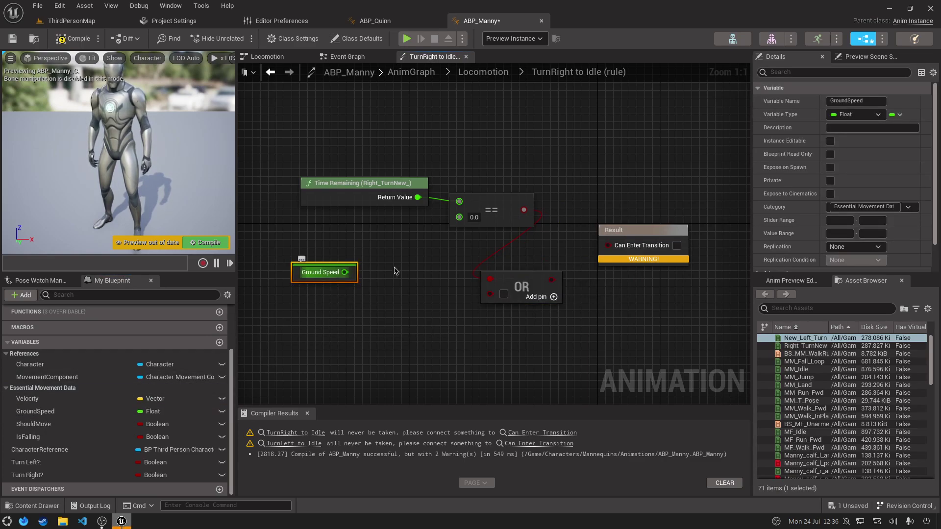
{"action": "left_click_drag", "start_coordinate": [398, 271], "coordinate": [399, 271]}
{"action": "type", "text": "<="}
{"action": "key", "text": "Return"}
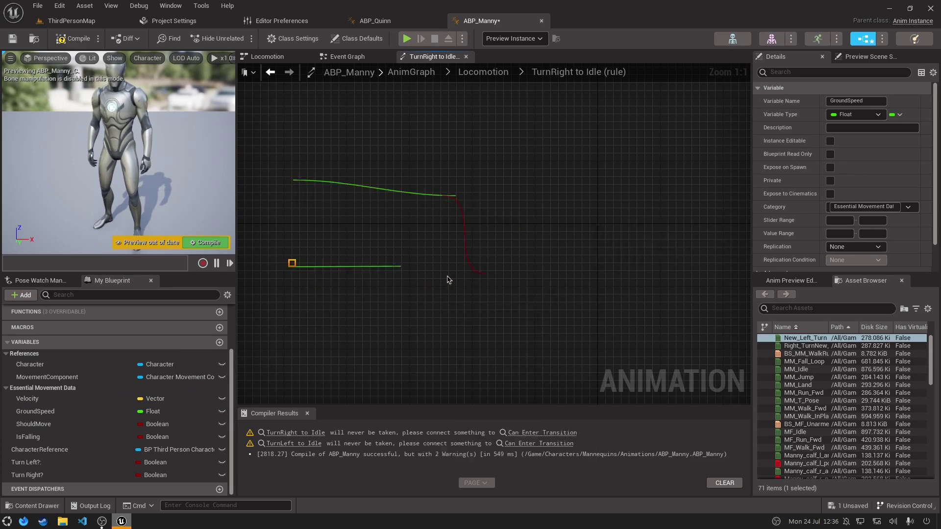
{"action": "left_click", "coordinate": [419, 288]}
{"action": "type", "text": "1"}
{"action": "key", "text": "Return"}
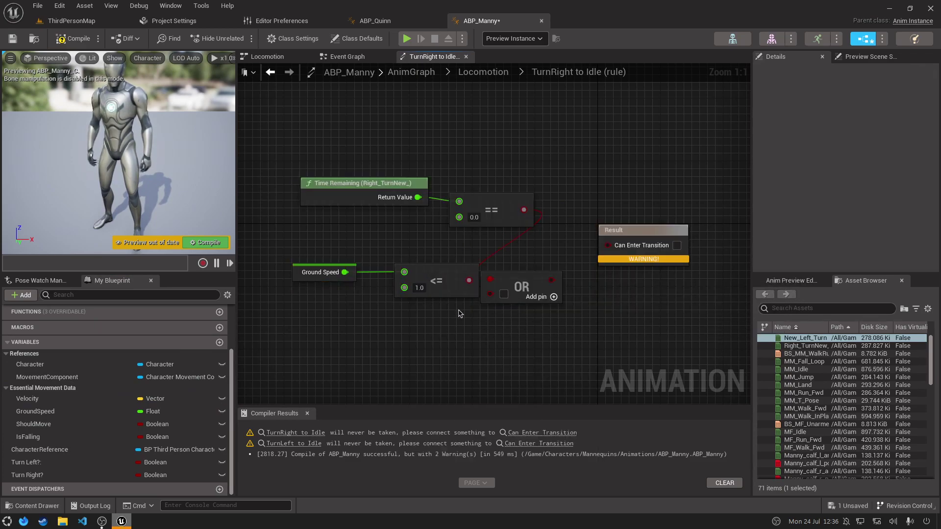
{"action": "left_click_drag", "start_coordinate": [466, 281], "coordinate": [491, 293]}
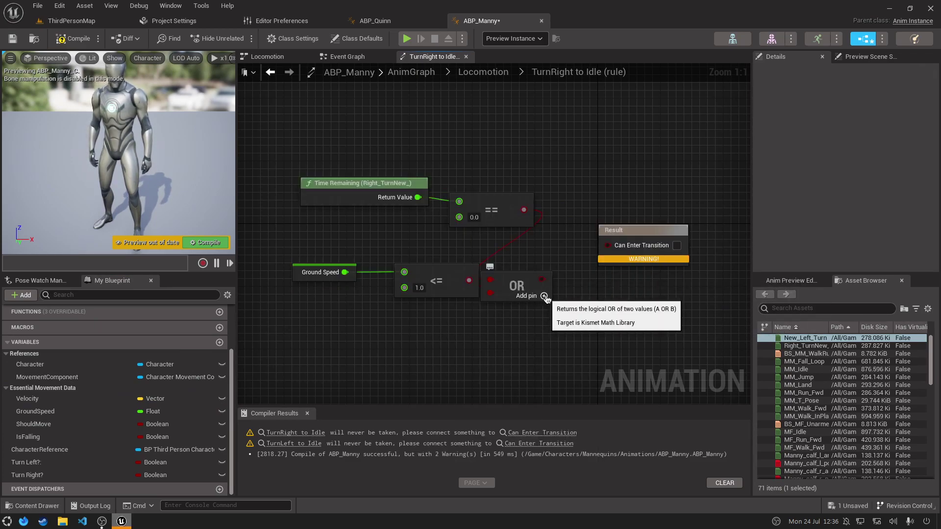
{"action": "left_click_drag", "start_coordinate": [432, 267], "coordinate": [413, 269]}
{"action": "right_click_drag", "start_coordinate": [543, 305], "coordinate": [591, 292]}
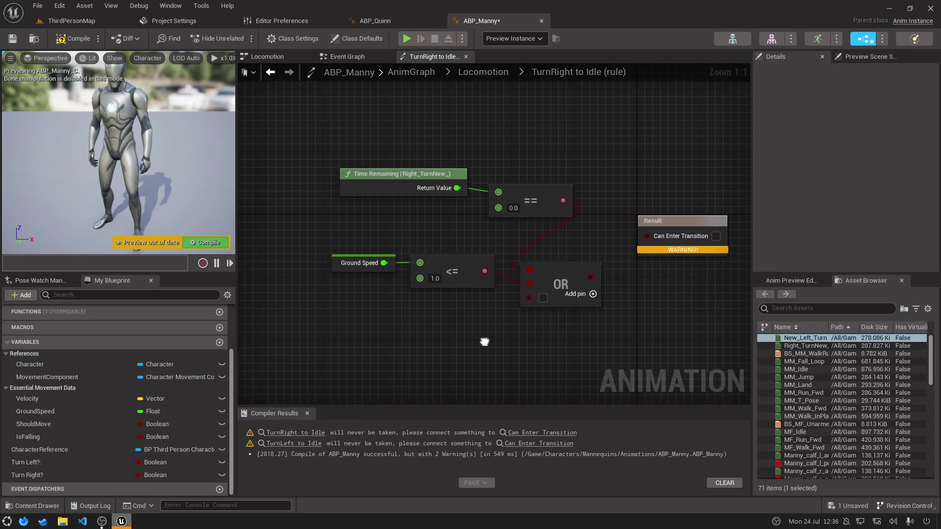
Add Turn Right? as the OR's third input and connect OR to Can Enter Transition.
{"action": "left_click_drag", "start_coordinate": [27, 474], "coordinate": [538, 293]}
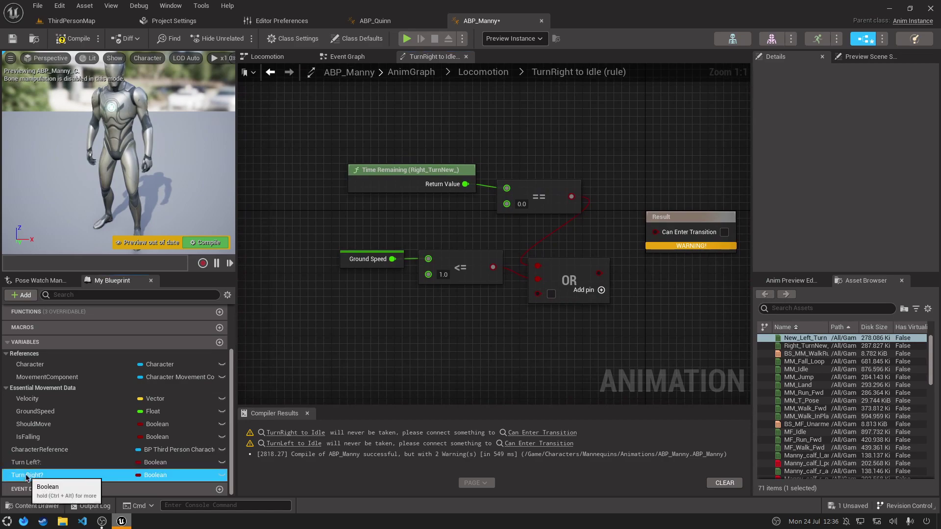
{"action": "left_click", "coordinate": [414, 318]}
{"action": "right_click_drag", "start_coordinate": [528, 334], "coordinate": [451, 340]}
{"action": "left_click_drag", "start_coordinate": [515, 365], "coordinate": [269, 149]}
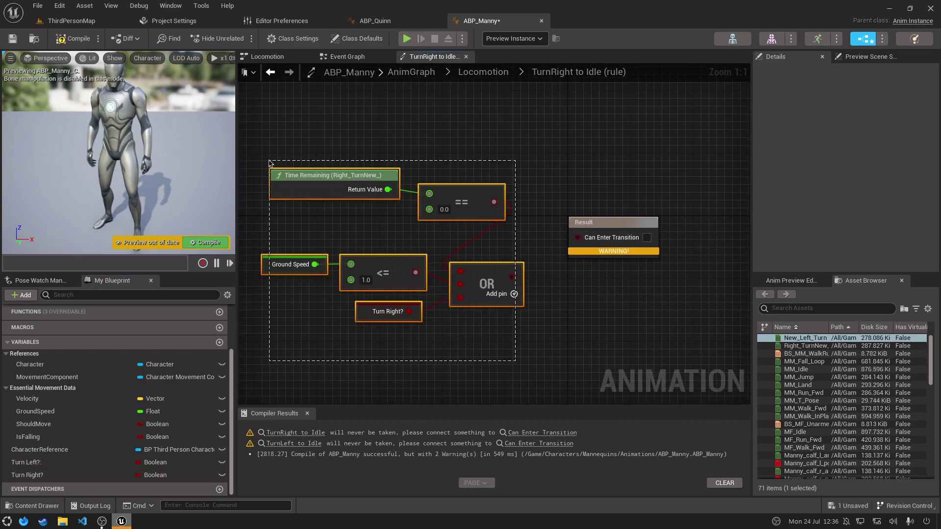
{"action": "left_click", "coordinate": [520, 241]}
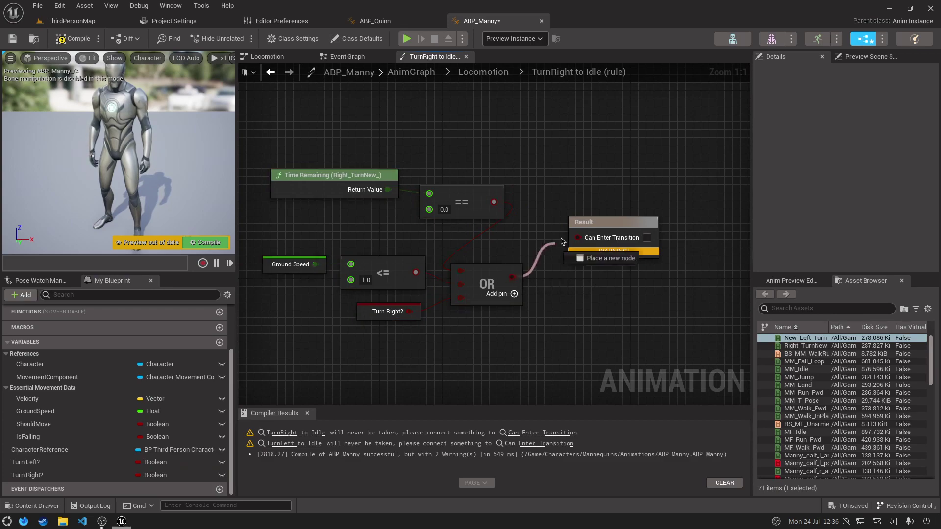
{"action": "left_click_drag", "start_coordinate": [561, 241], "coordinate": [578, 237]}
{"action": "left_click", "coordinate": [499, 75]}
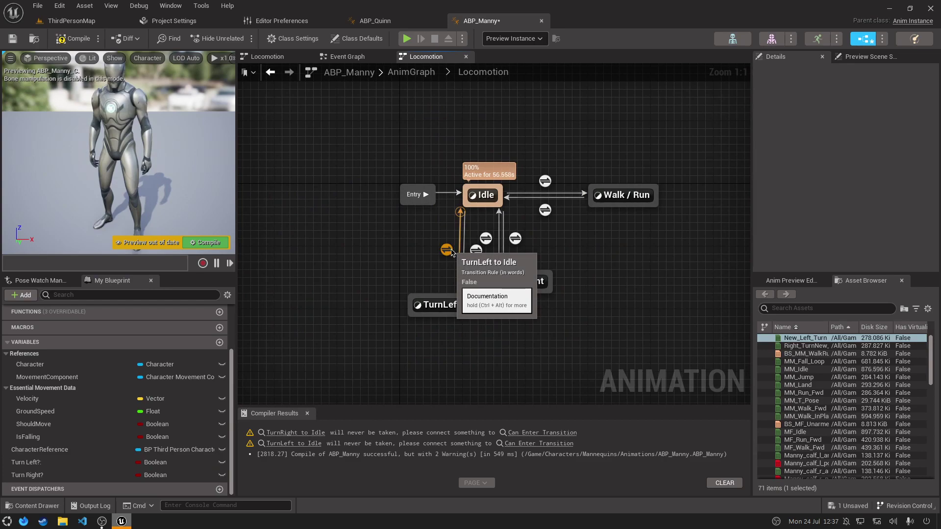
Open the TurnLeft to Idle transition rule and paste the copied rule nodes into it.
{"action": "double_click", "coordinate": [486, 238]}
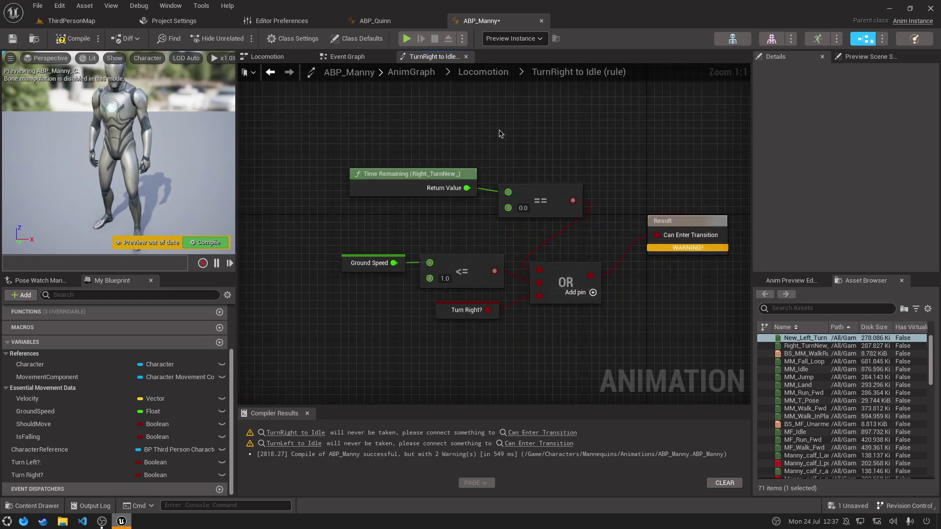
{"action": "left_click", "coordinate": [492, 74]}
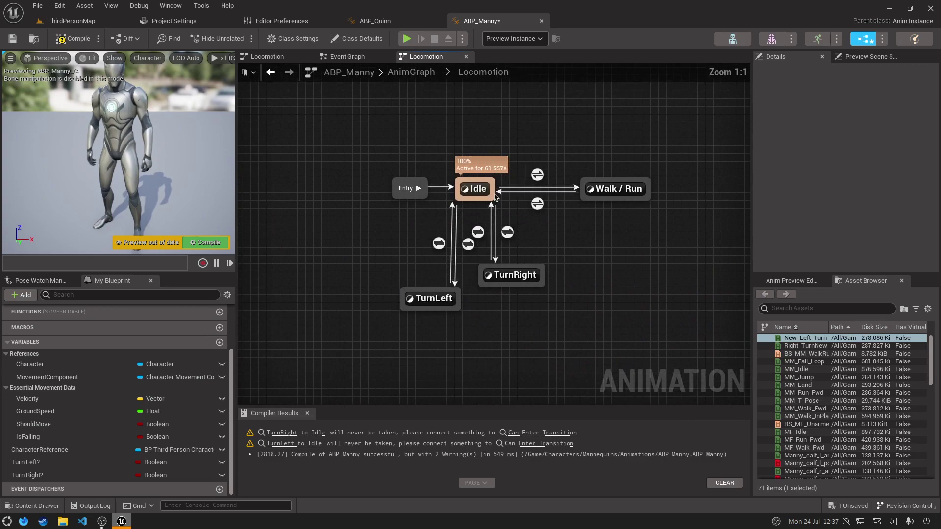
{"action": "double_click", "coordinate": [446, 249]}
{"action": "right_click_drag", "start_coordinate": [415, 268], "coordinate": [481, 251]}
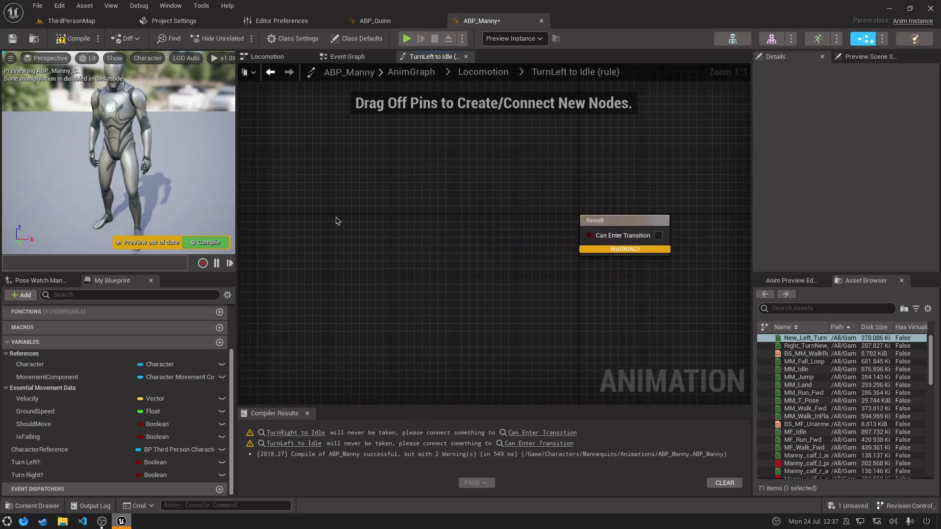
{"action": "key", "text": "ctrl+v"}
{"action": "left_click_drag", "start_coordinate": [361, 245], "coordinate": [420, 239]}
{"action": "left_click", "coordinate": [421, 215]}
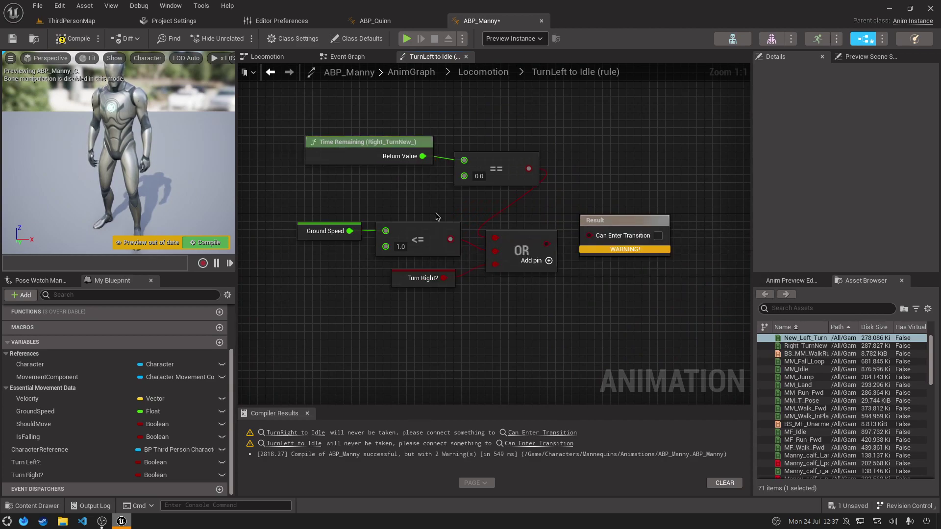
{"action": "right_click_drag", "start_coordinate": [437, 216], "coordinate": [510, 254]}
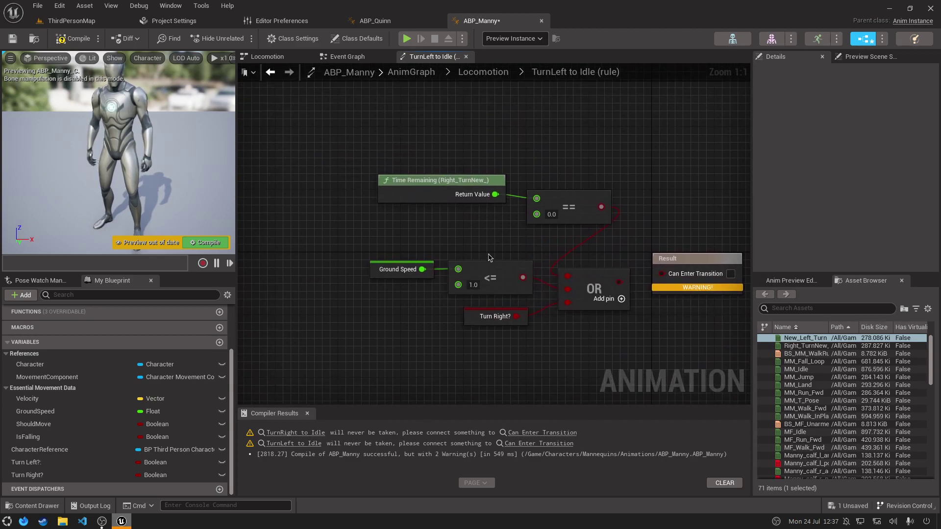
Replace the Right_TurnNew_ time remaining node with New_Left_Turn's Time Remaining in the equals check.
{"action": "right_click", "coordinate": [374, 141]}
{"action": "type", "text": "time remaining"}
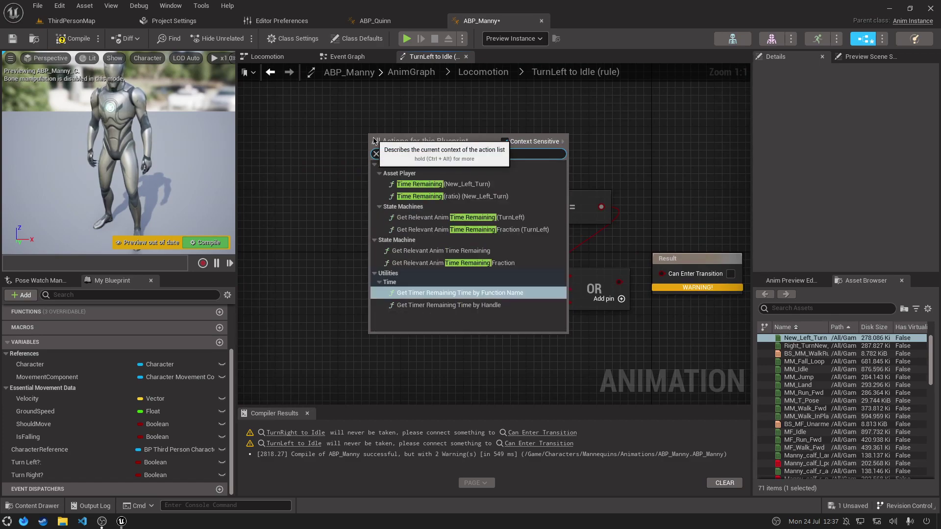
{"action": "key", "text": "Down"}
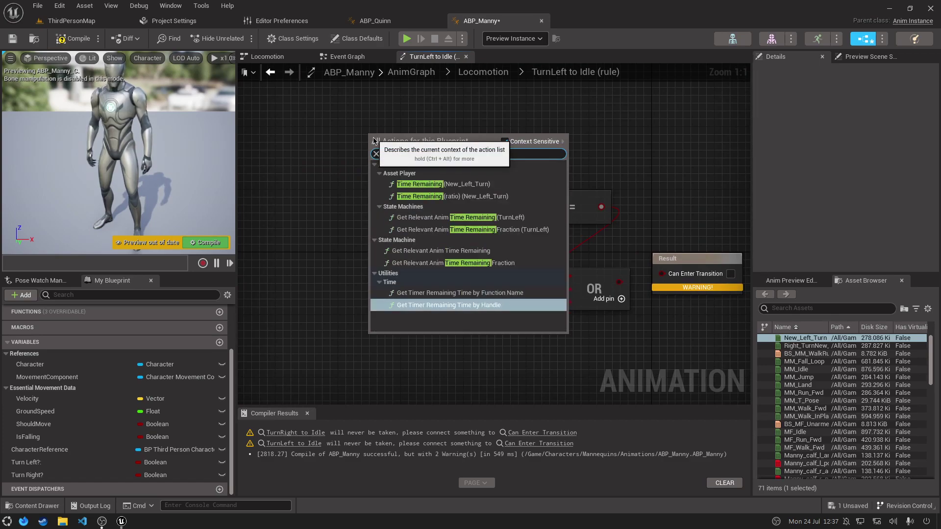
{"action": "left_click", "coordinate": [448, 187]}
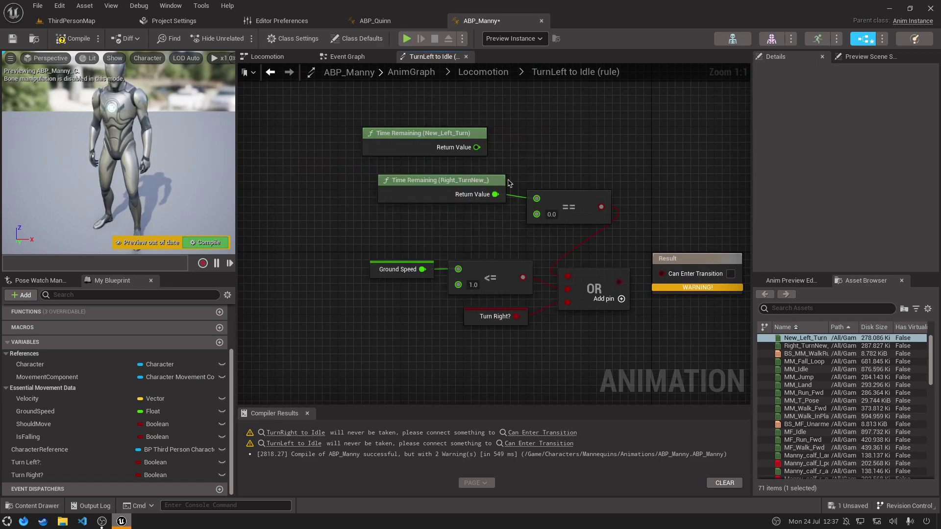
{"action": "left_click_drag", "start_coordinate": [546, 195], "coordinate": [537, 198]}
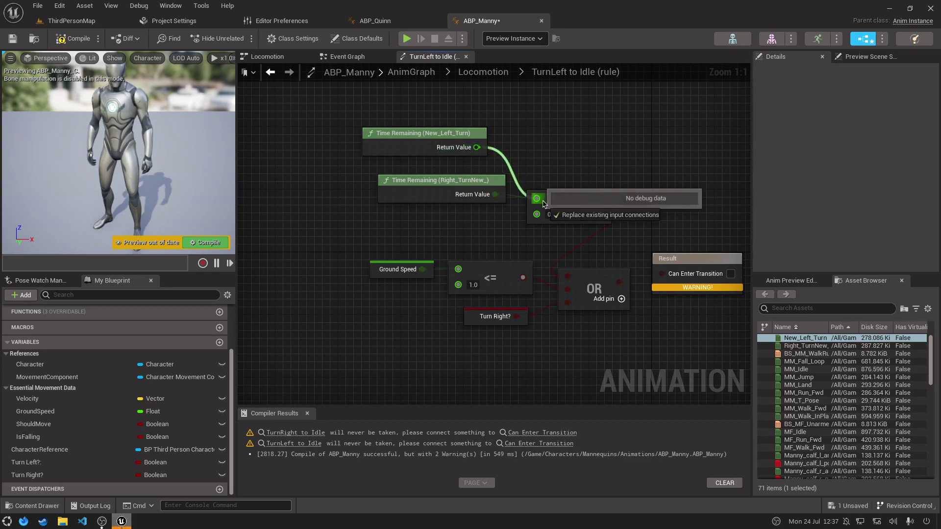
{"action": "left_click", "coordinate": [441, 188]}
{"action": "key", "text": "Delete"}
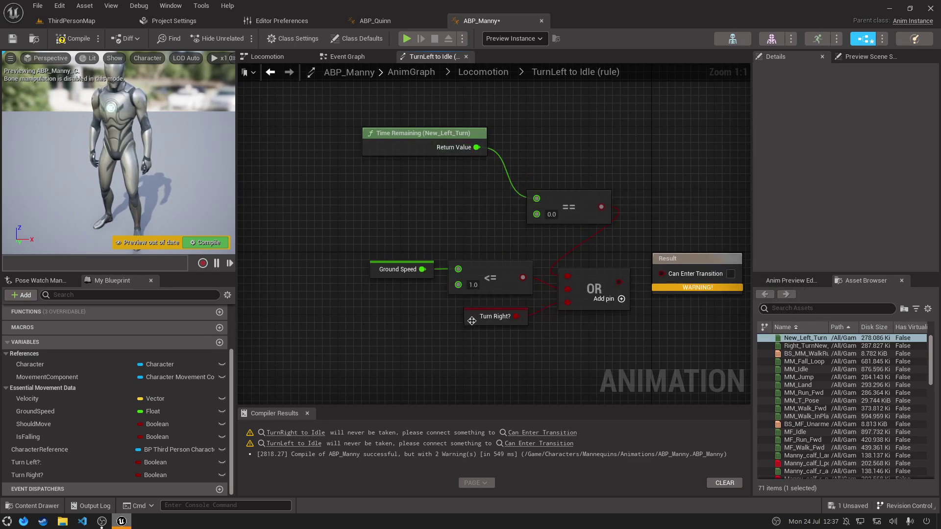
Add the Turn Left? variable, wire the OR result to Can Enter Transition, and compile.
{"action": "left_click_drag", "start_coordinate": [27, 462], "coordinate": [471, 319]}
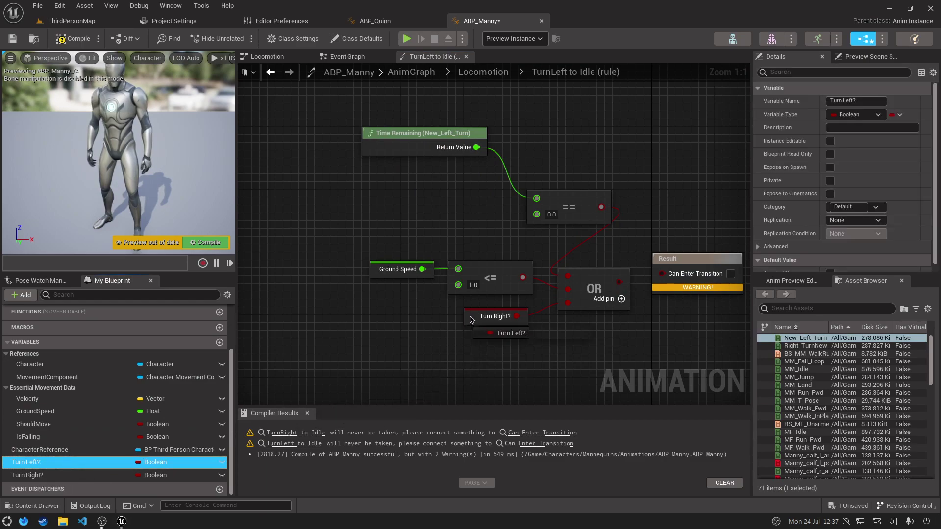
{"action": "right_click_drag", "start_coordinate": [460, 328], "coordinate": [391, 333]}
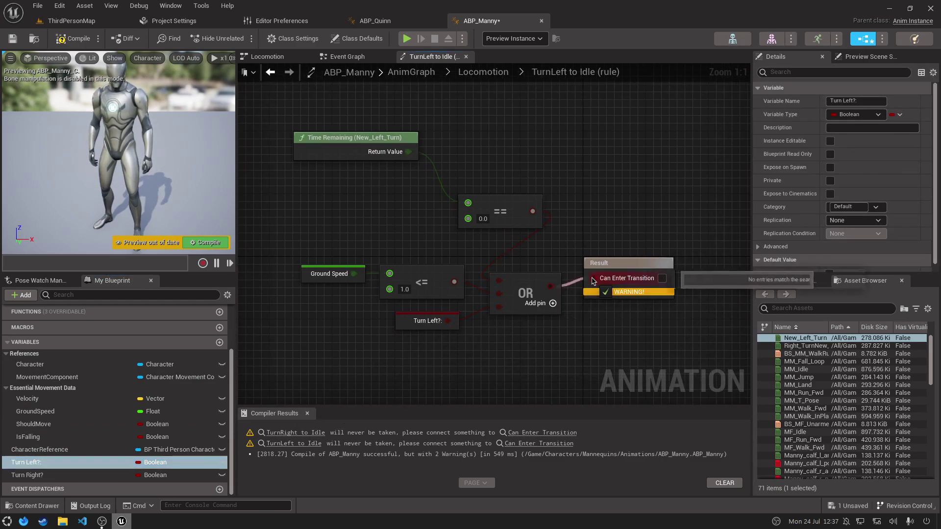
{"action": "left_click_drag", "start_coordinate": [571, 287], "coordinate": [594, 278]}
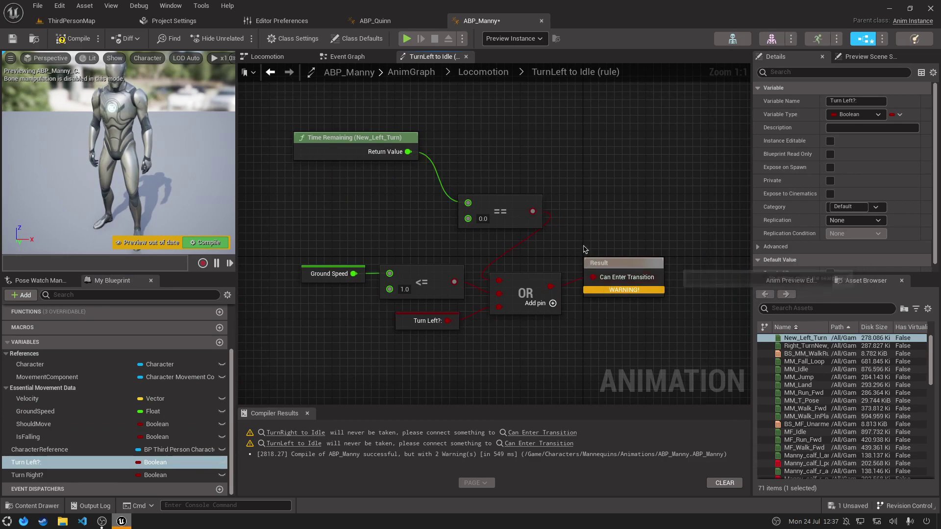
{"action": "left_click", "coordinate": [72, 44]}
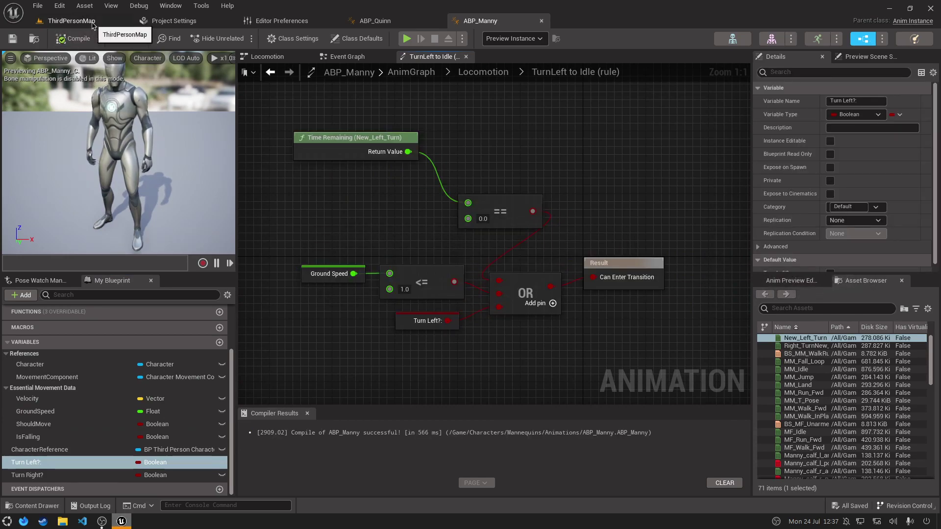
Return to the Locomotion state machine and compare against the tutorial's turn-left rule graph.
{"action": "left_click", "coordinate": [484, 72]}
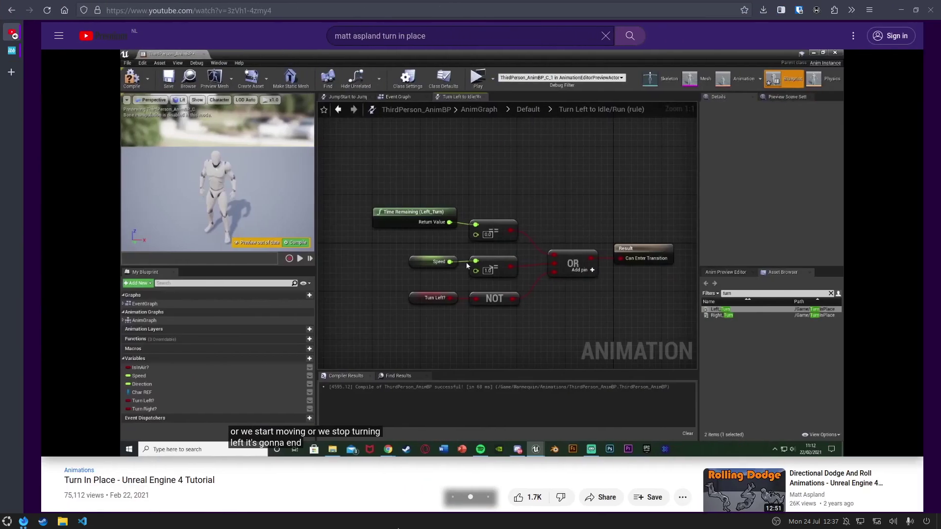
{"action": "key", "text": "ctrl+F2"}
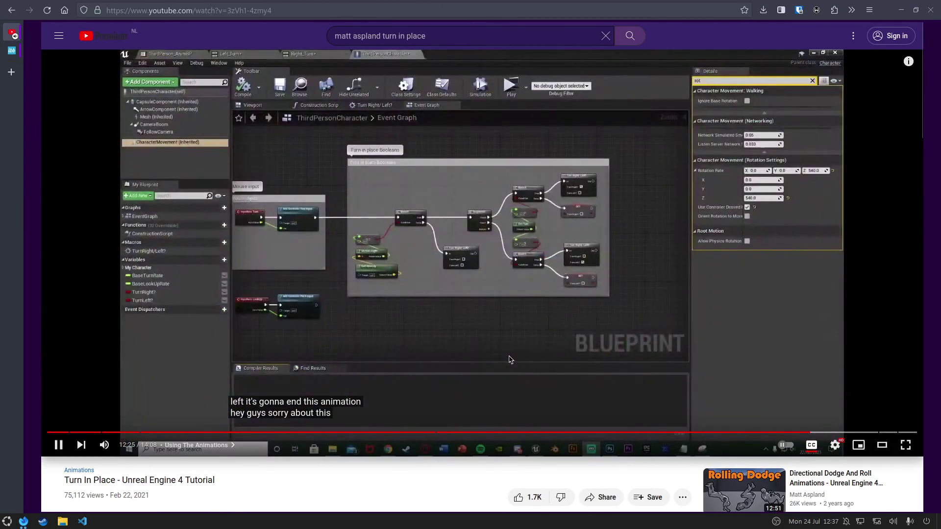
{"action": "key", "text": "ctrl+F1"}
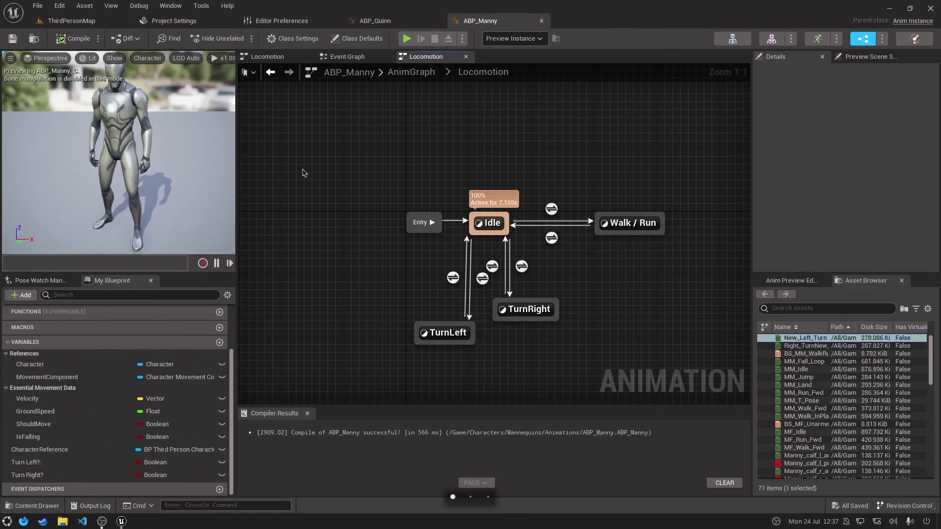
Open BP_ThirdPersonCharacter from Content/ThirdPerson/Blueprints and run a quick play-test of the level.
{"action": "left_click", "coordinate": [49, 23]}
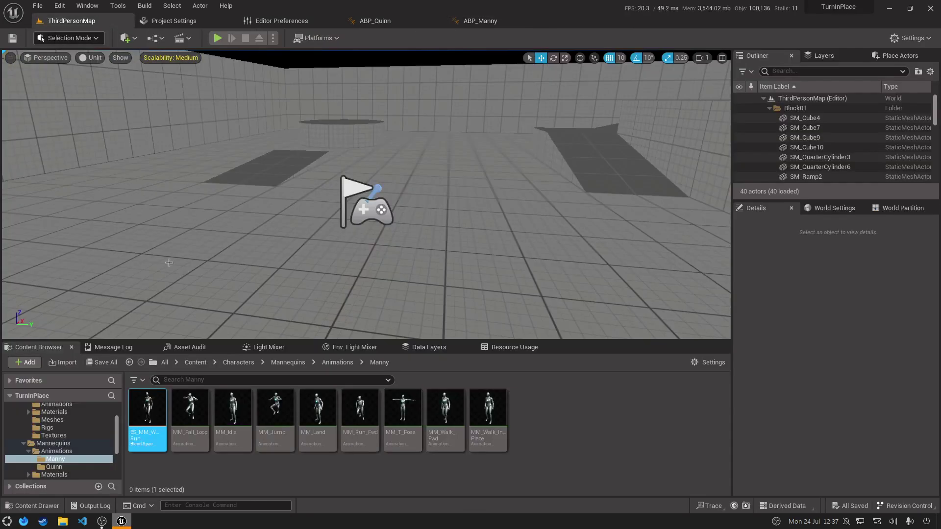
{"action": "left_click", "coordinate": [200, 363]}
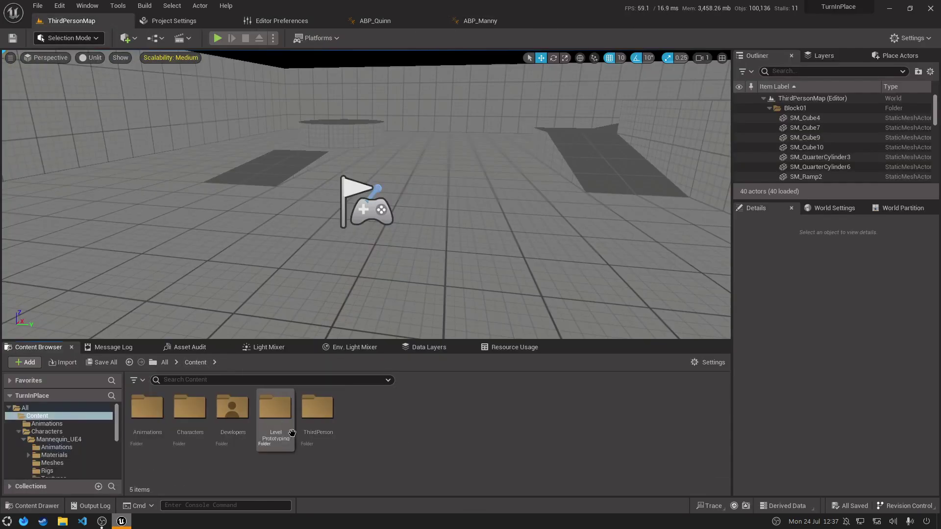
{"action": "double_click", "coordinate": [306, 427]}
{"action": "double_click", "coordinate": [160, 423]}
{"action": "left_click", "coordinate": [161, 423]}
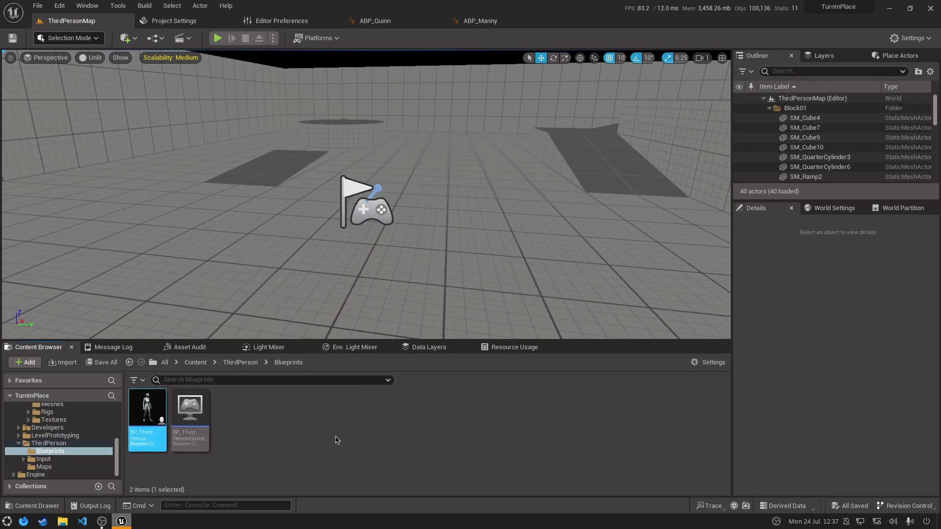
{"action": "double_click", "coordinate": [154, 408]}
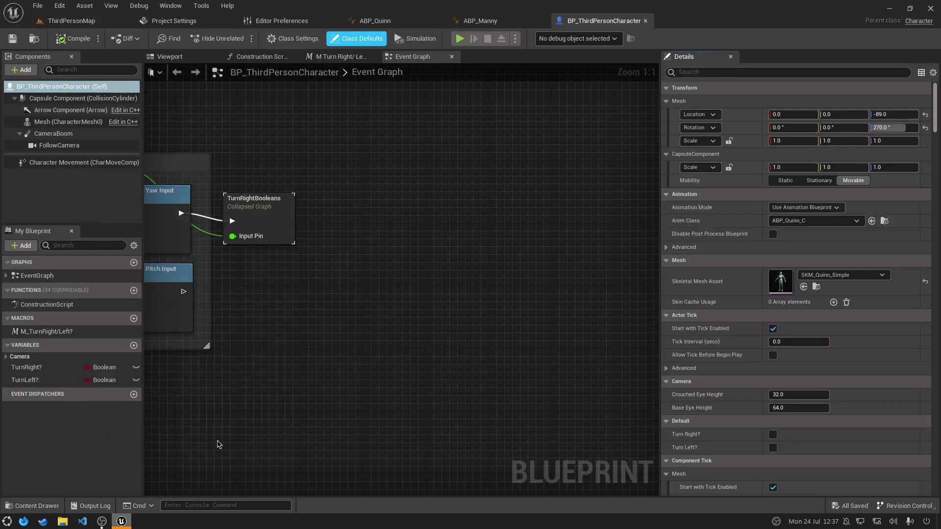
{"action": "key", "text": "alt+p"}
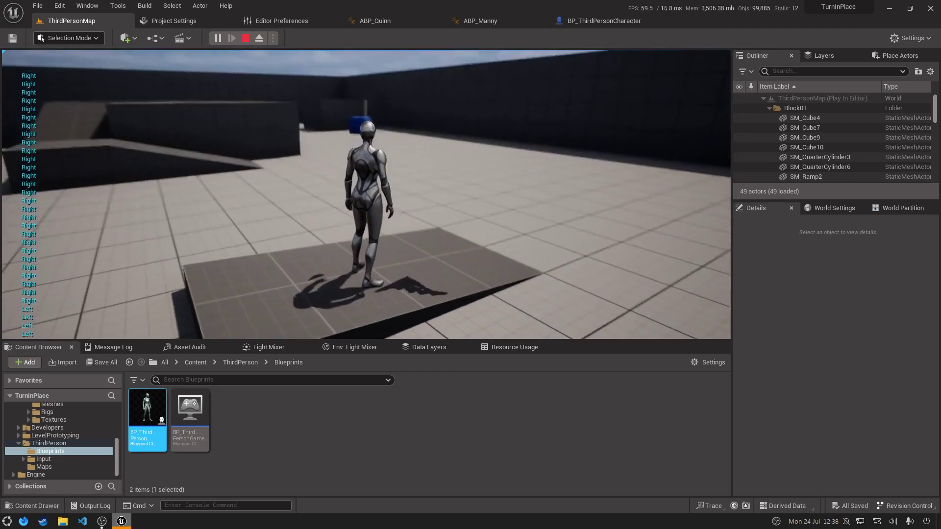
{"action": "key", "text": "Escape"}
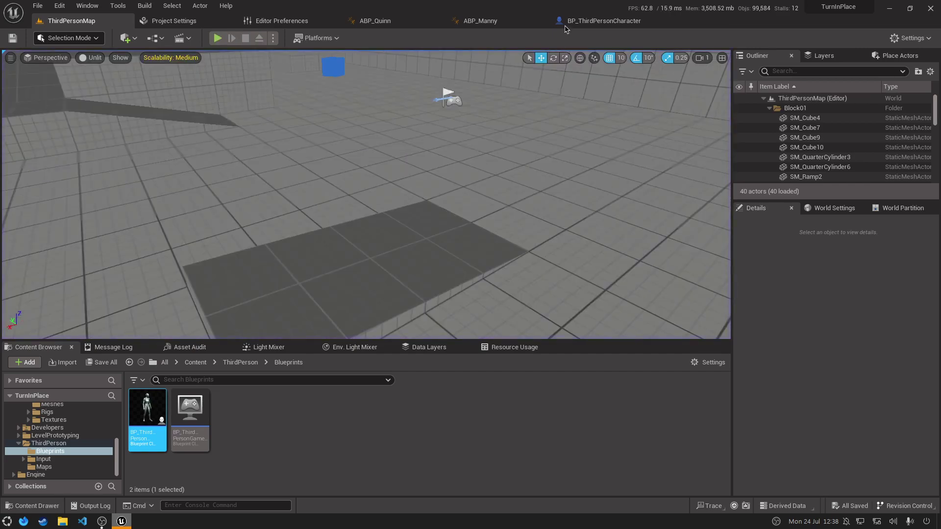
Set the Mesh component's Skeletal Mesh Asset to SKM_Manny, save, and play-test ThirdPersonMap.
{"action": "left_click", "coordinate": [589, 19]}
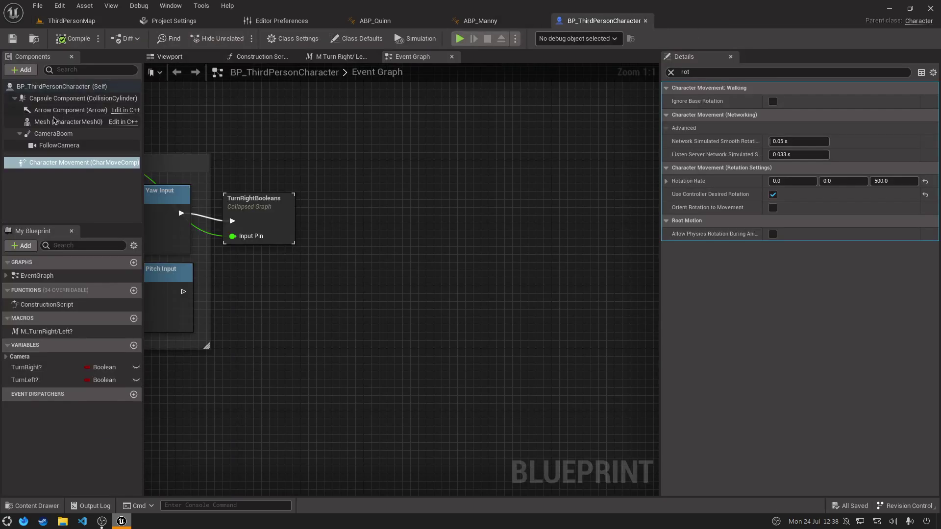
{"action": "left_click", "coordinate": [54, 121]}
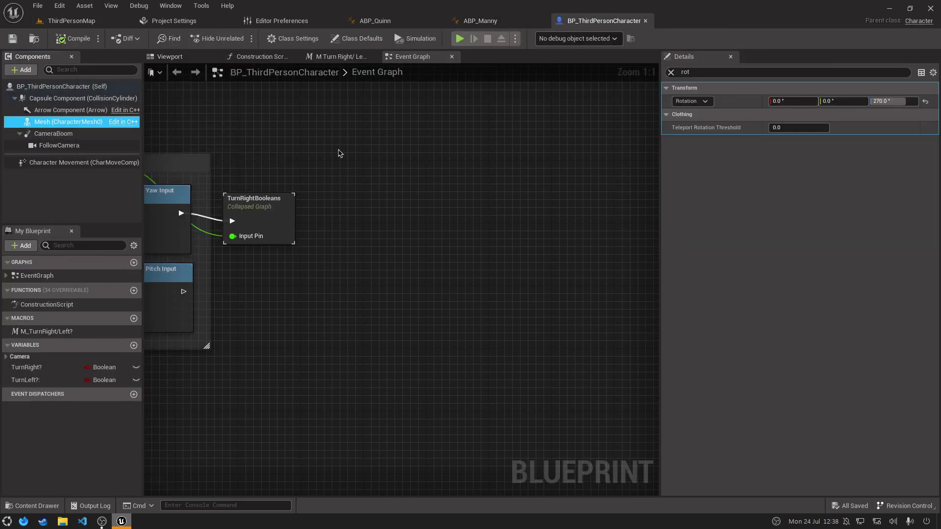
{"action": "left_click", "coordinate": [670, 73]}
{"action": "left_click", "coordinate": [821, 328]}
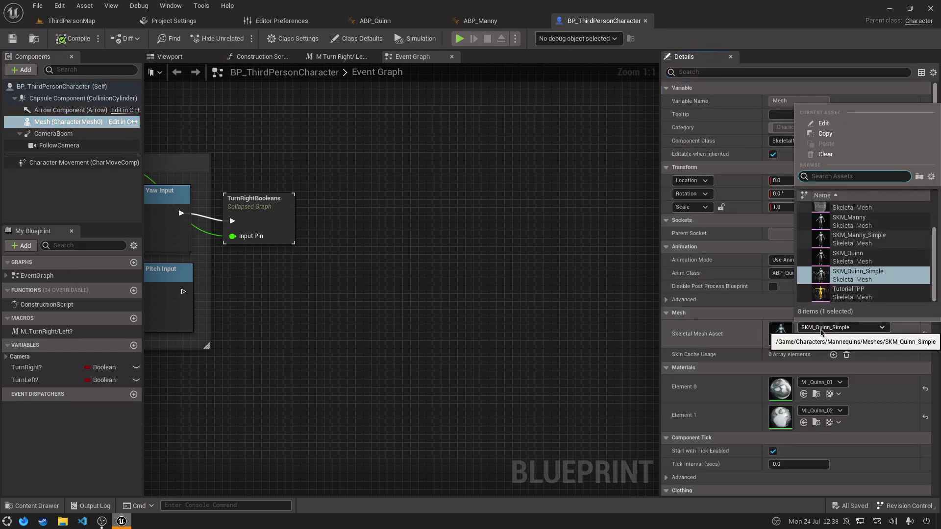
{"action": "left_click", "coordinate": [852, 221]}
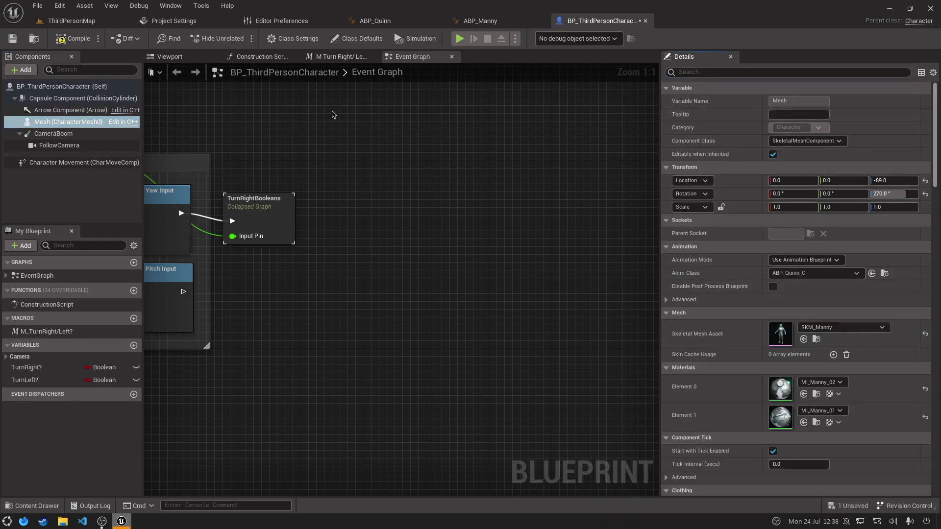
{"action": "key", "text": "ctrl+s"}
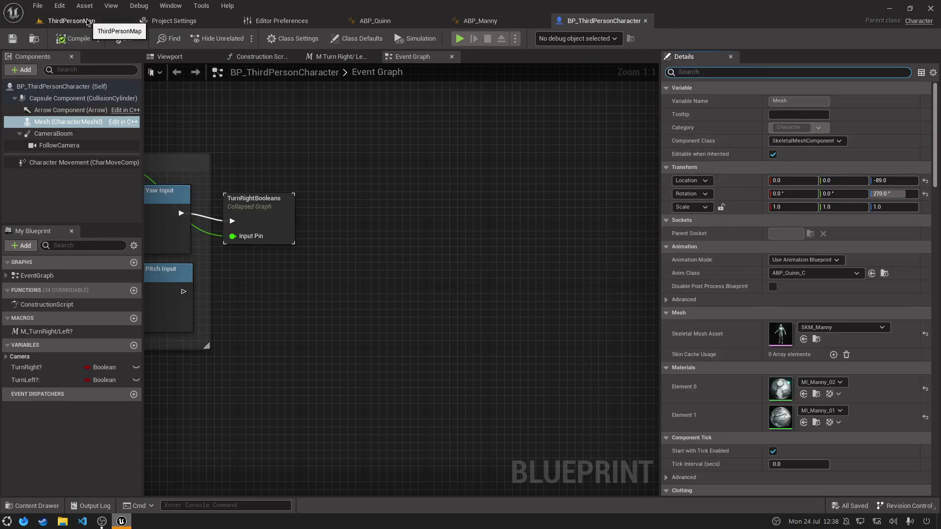
{"action": "left_click", "coordinate": [117, 20]}
{"action": "left_click", "coordinate": [217, 37]}
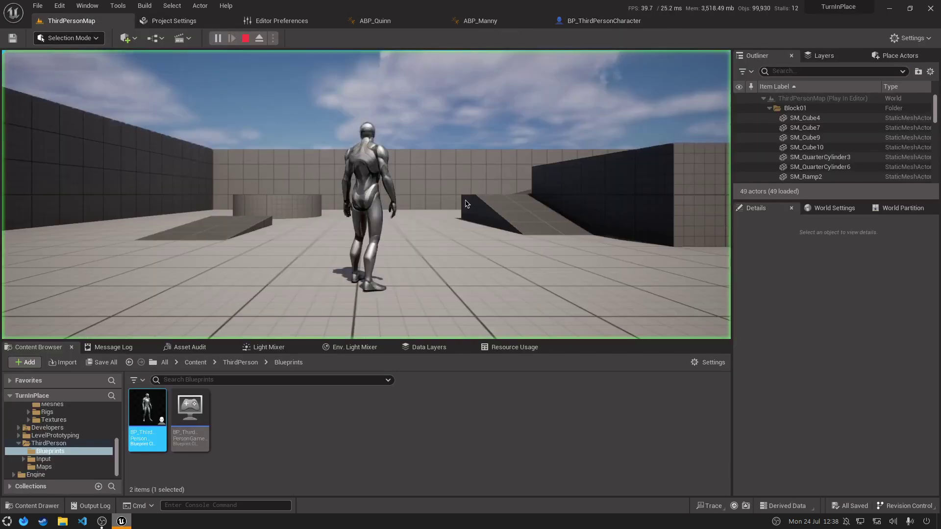